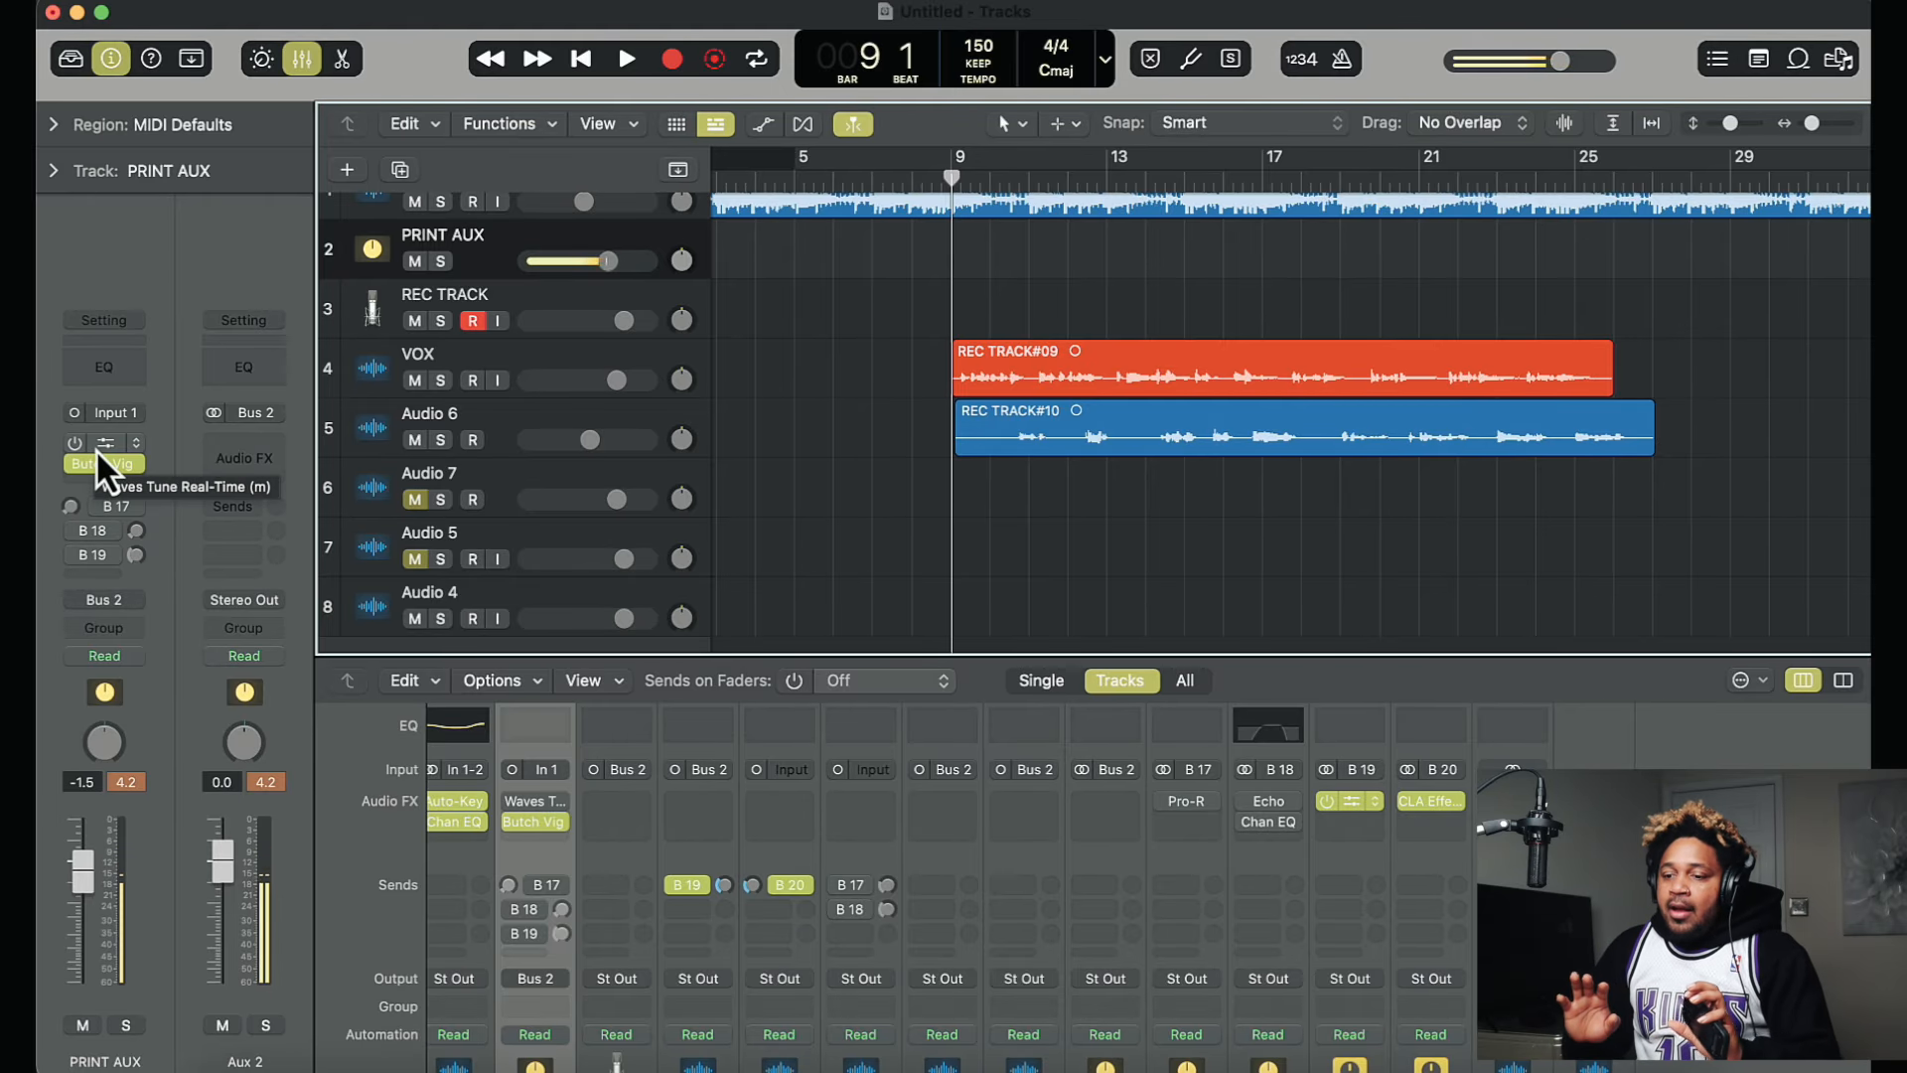
Step: Inspect the Waves Tune Real-Time settings on the PRINT AUX track, close the plug-in and stop playback
{"action": "left_click", "coordinate": [96, 449]}
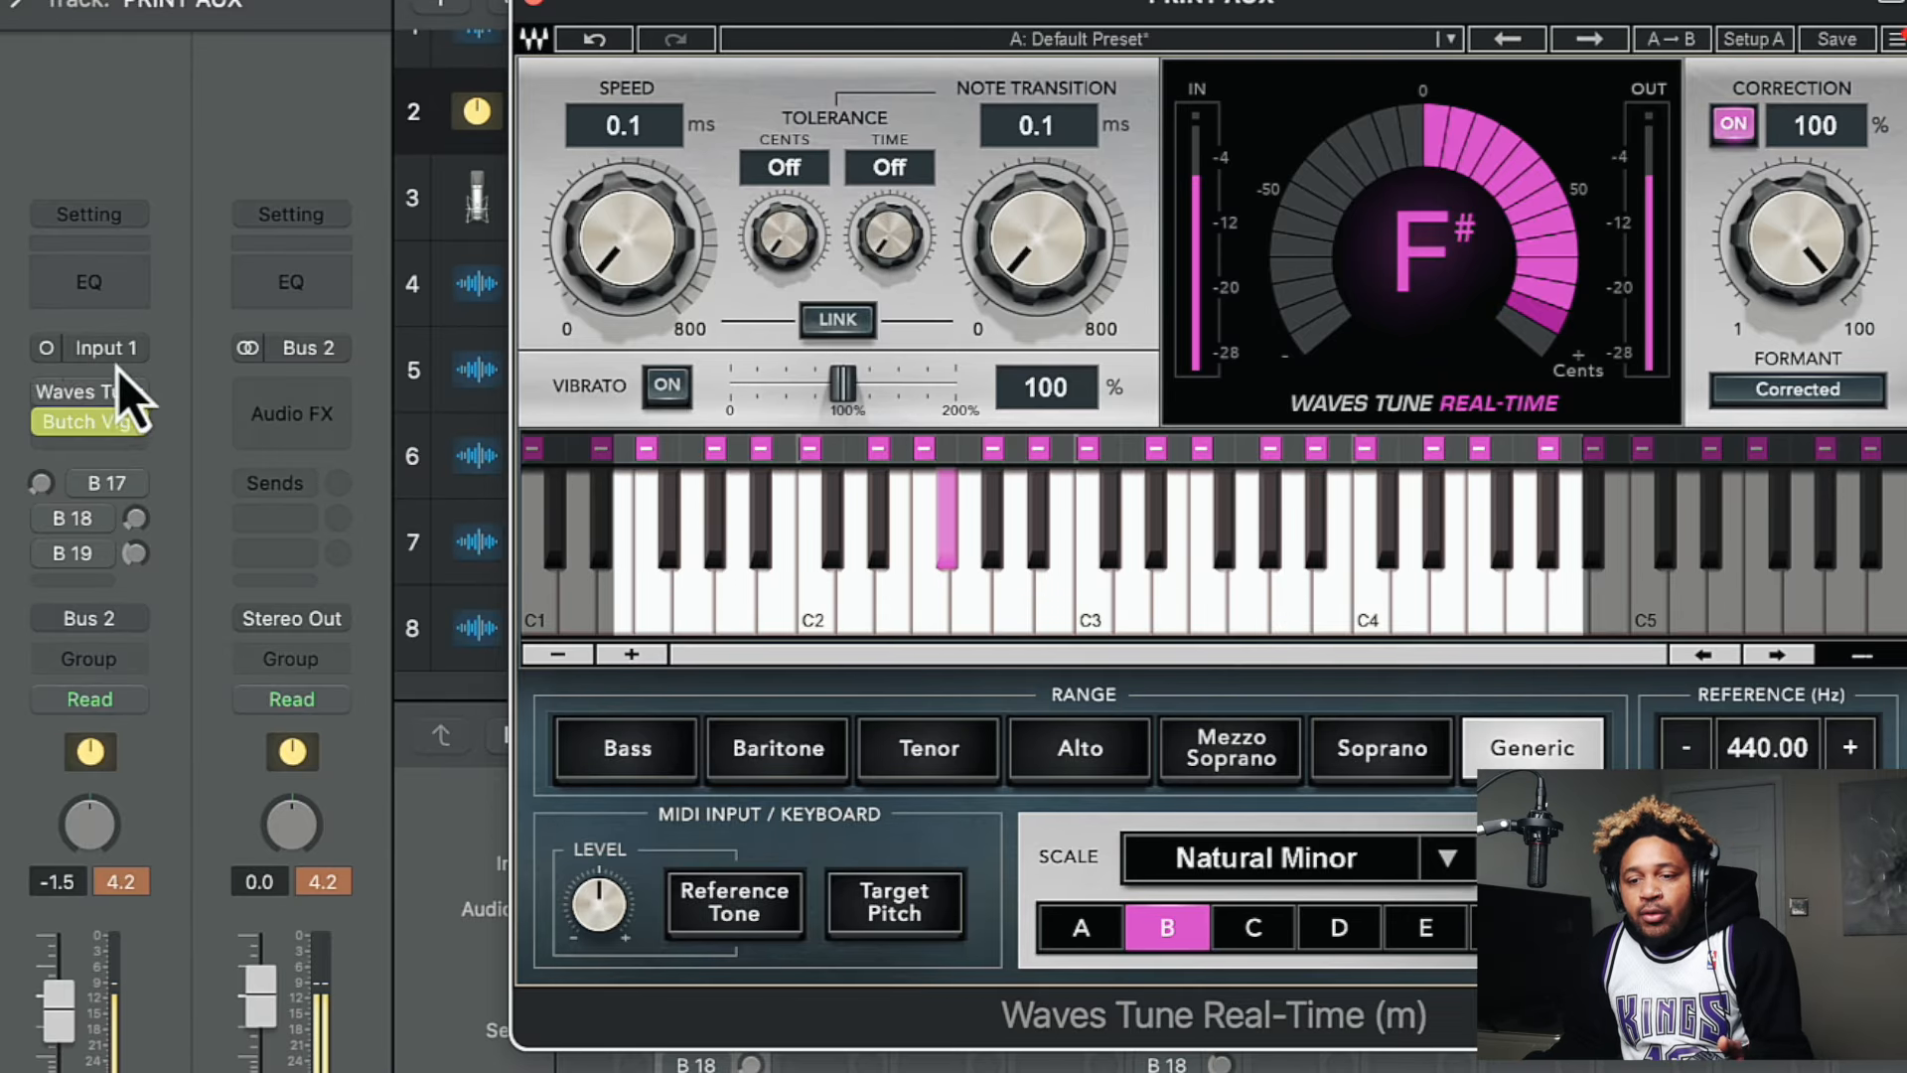
{"action": "left_click", "coordinate": [534, 4]}
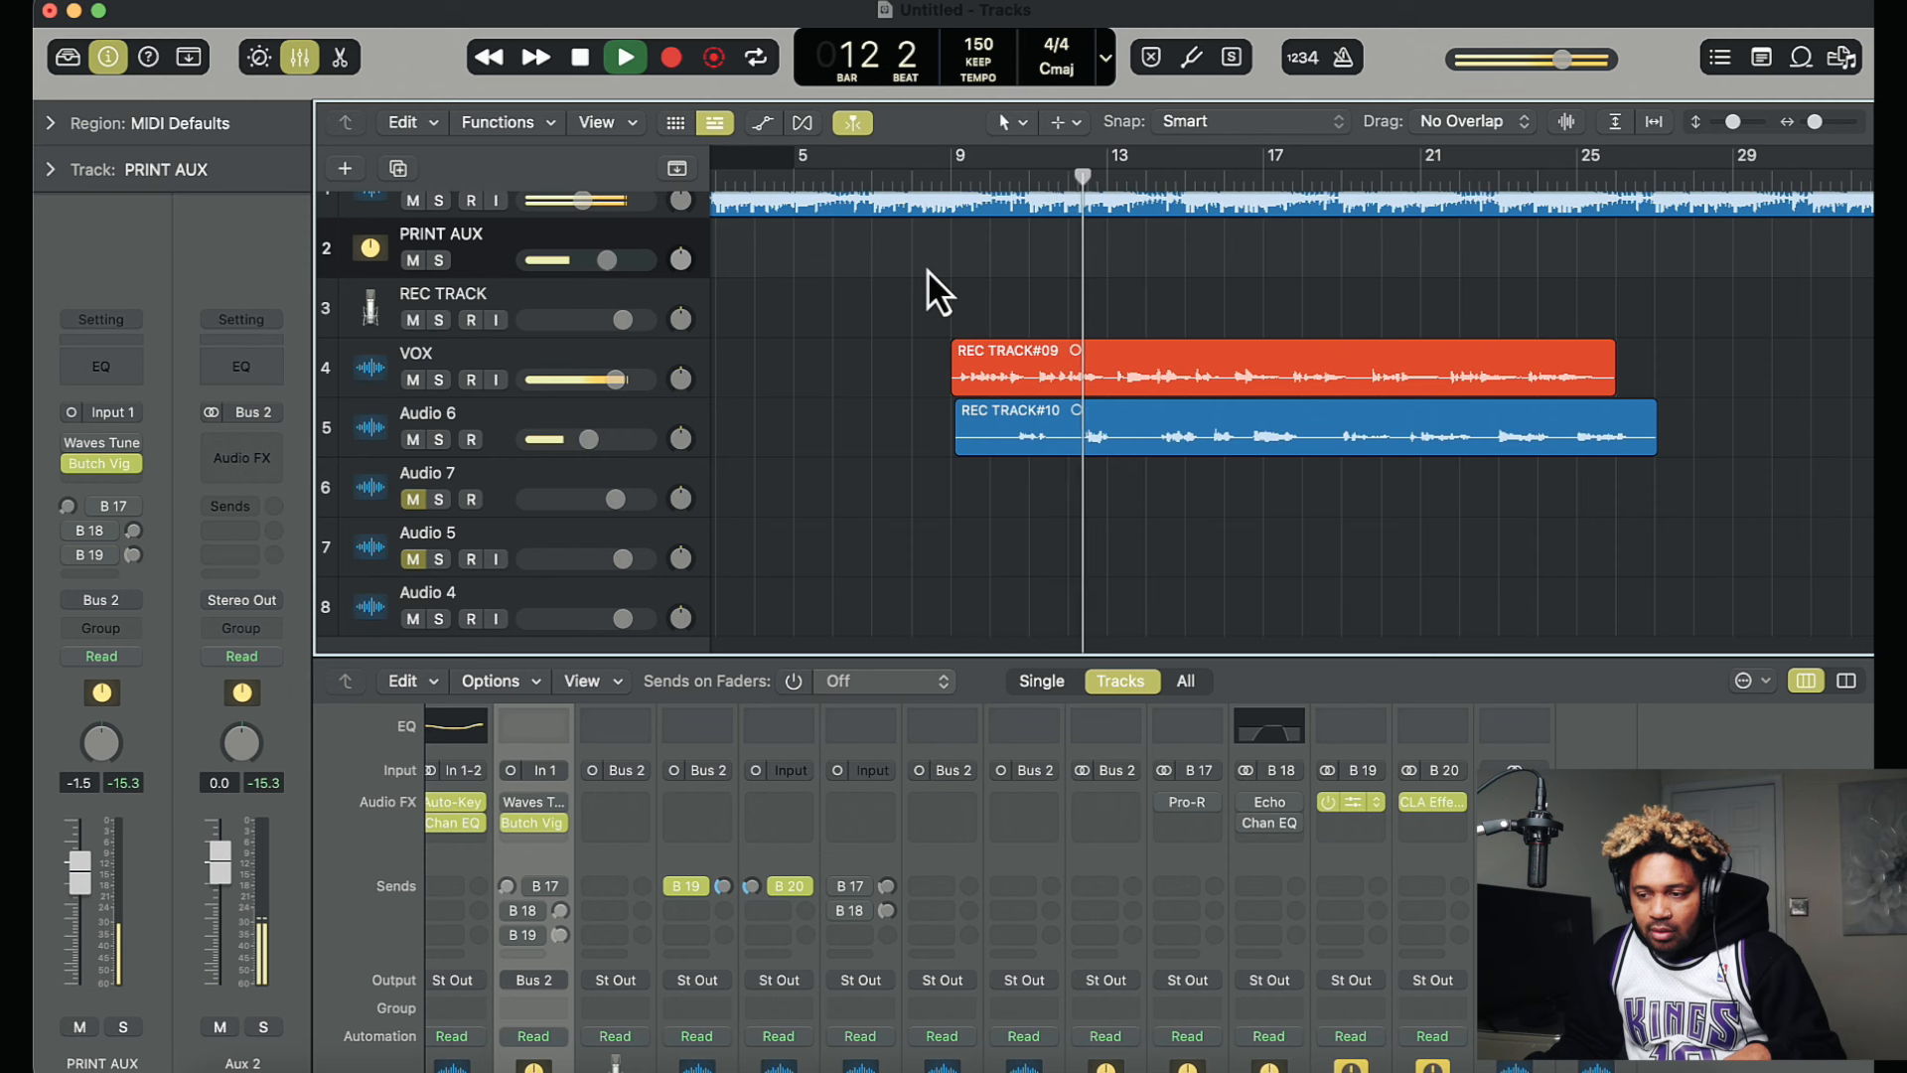
{"action": "key", "text": "space"}
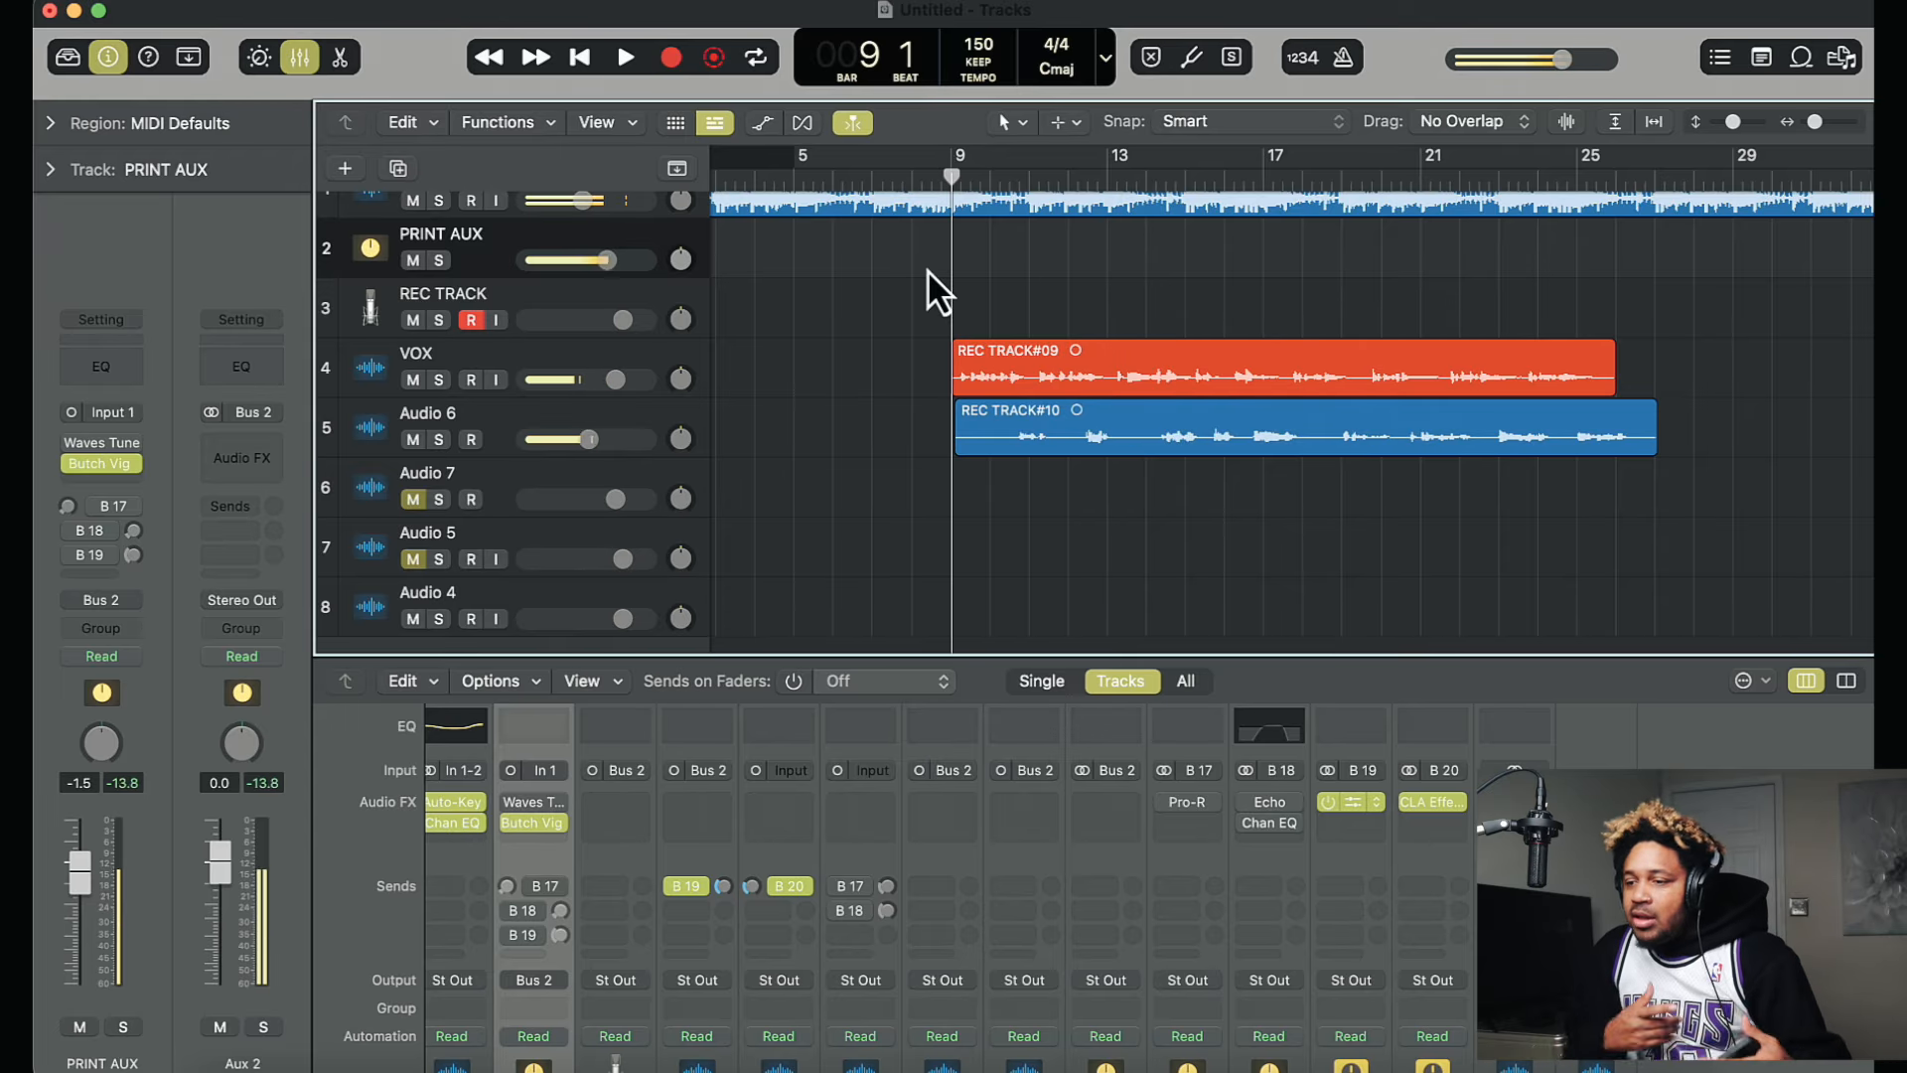
Step: Open the Butch Vig Vocals plug-in on the PRINT AUX track and reposition its window
{"action": "left_click", "coordinate": [89, 461]}
{"action": "left_click", "coordinate": [102, 468]}
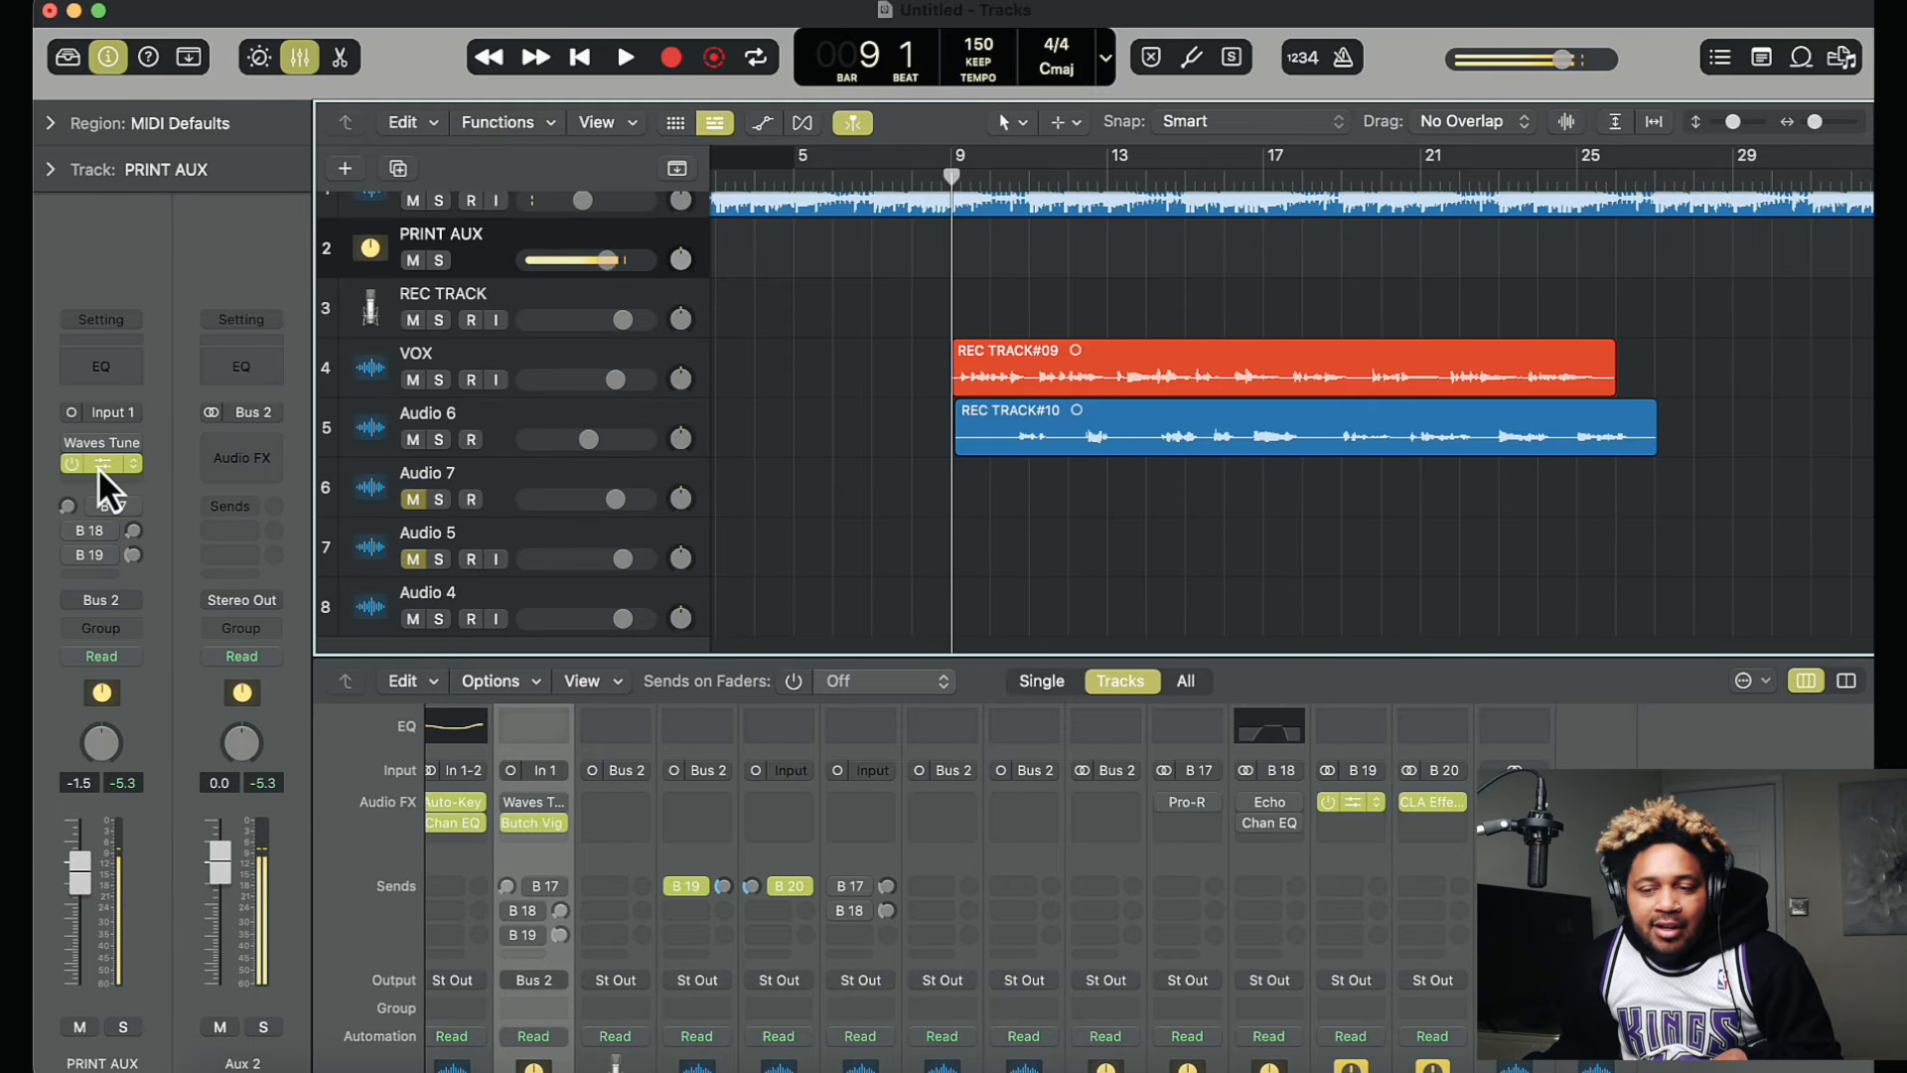
{"action": "left_click", "coordinate": [99, 464]}
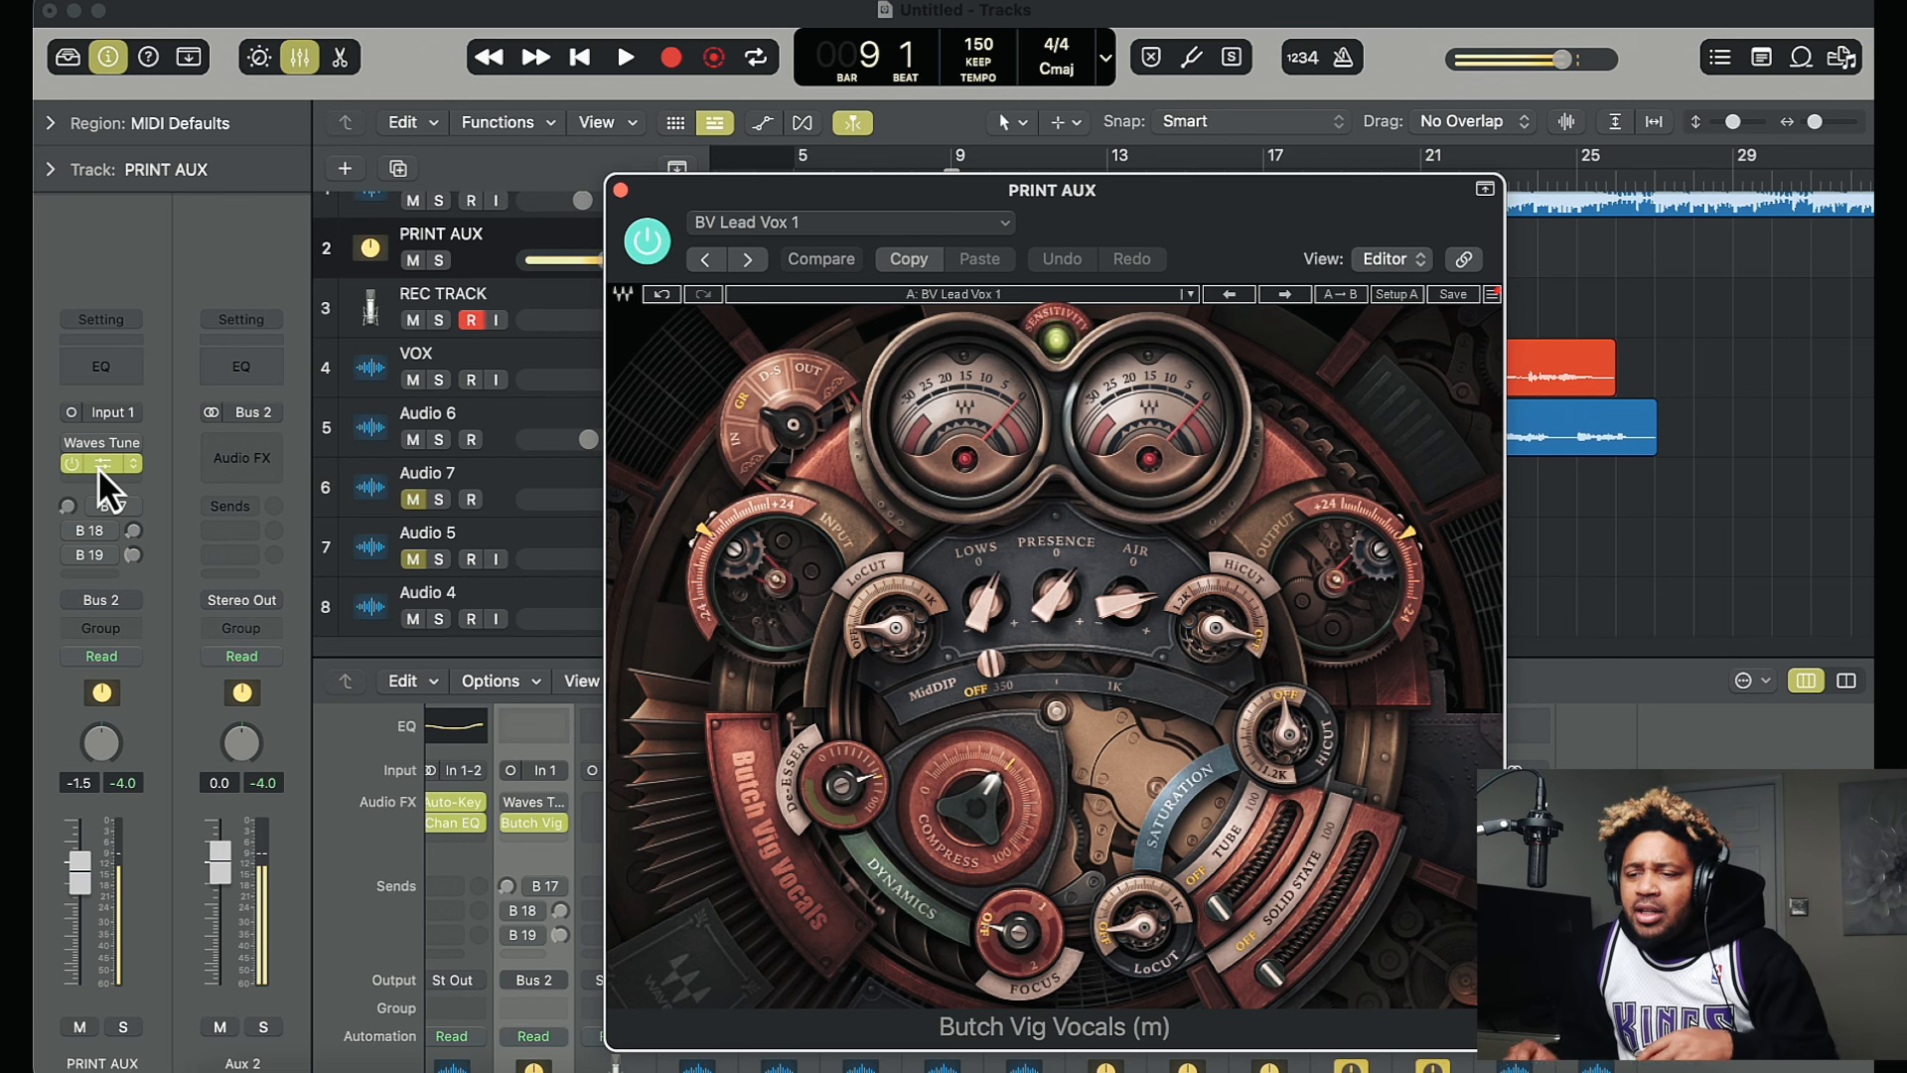
{"action": "left_click_drag", "start_coordinate": [1285, 251], "coordinate": [1241, 192]}
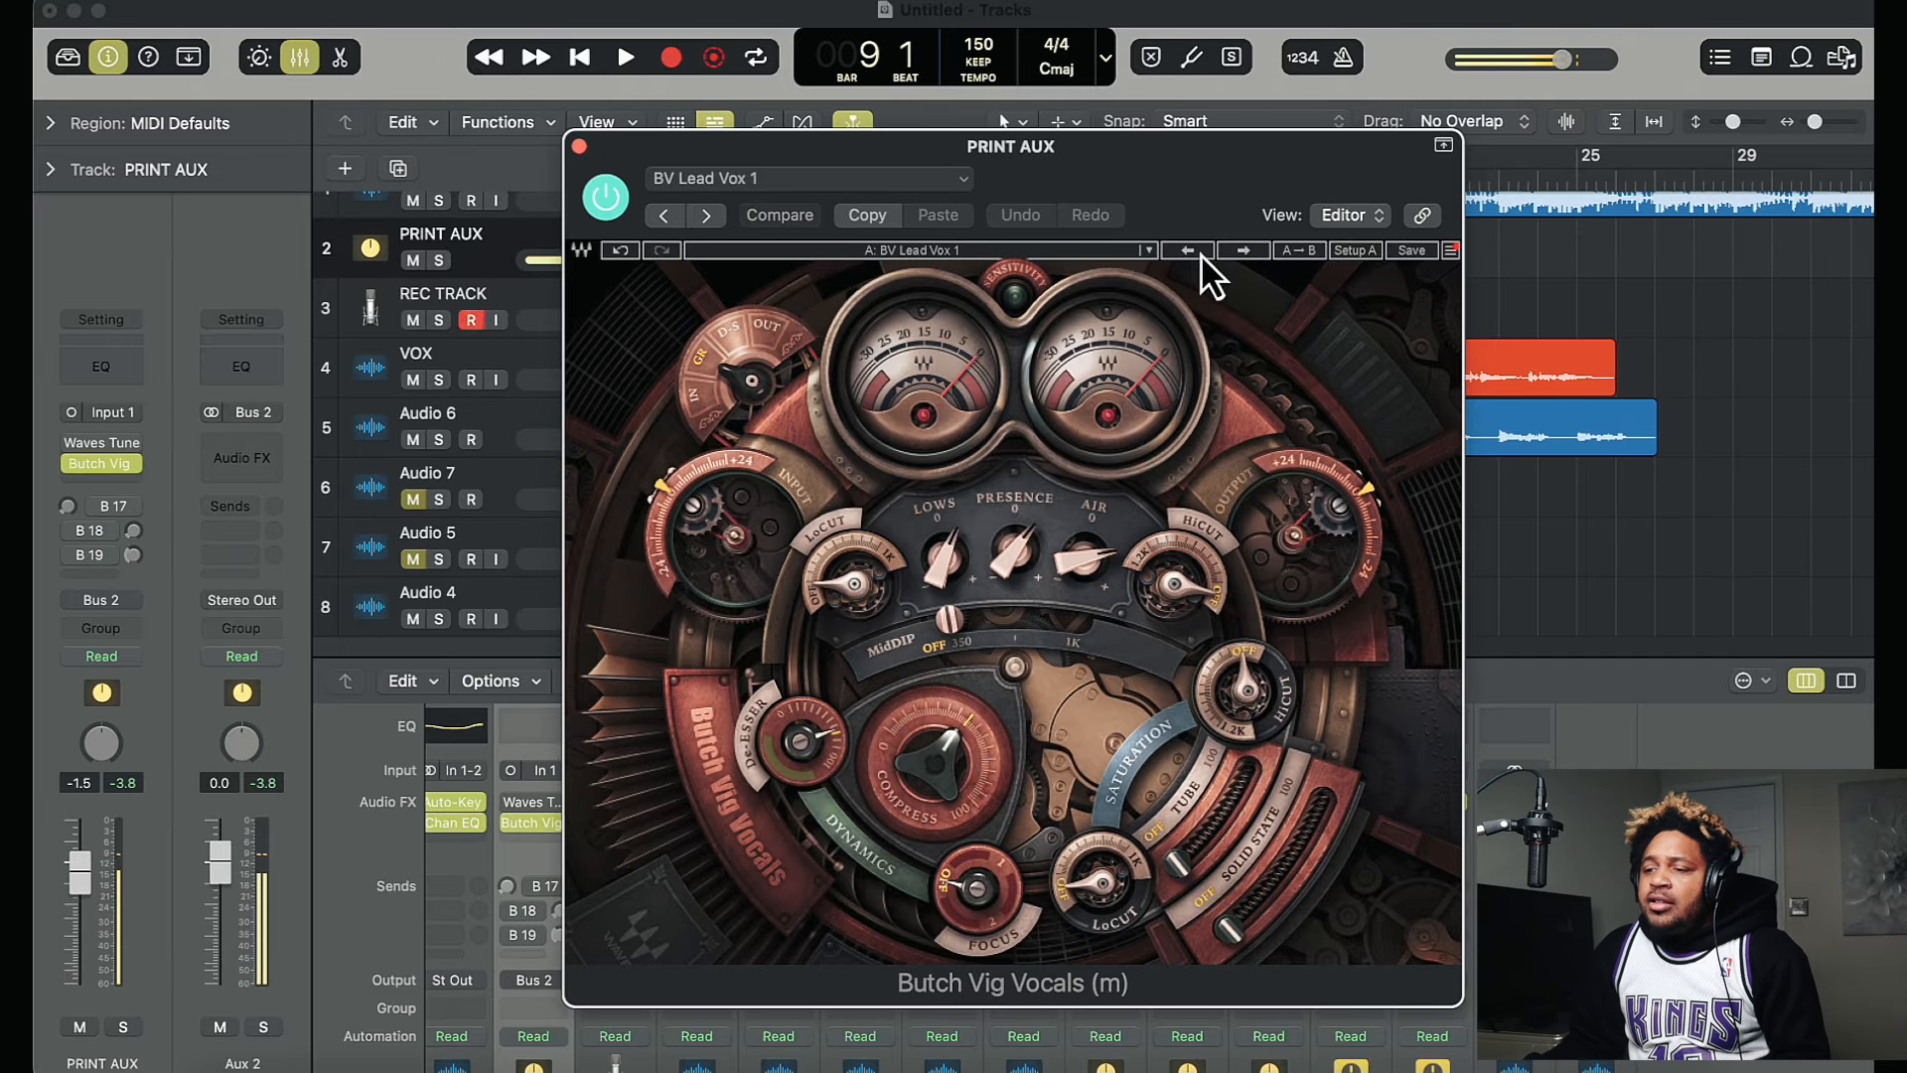
Step: Compare the BV Lead Vox 2 and BV Lead Vox 1 presets, view the factory preset list and close Butch Vig Vocals
{"action": "left_click", "coordinate": [1243, 250]}
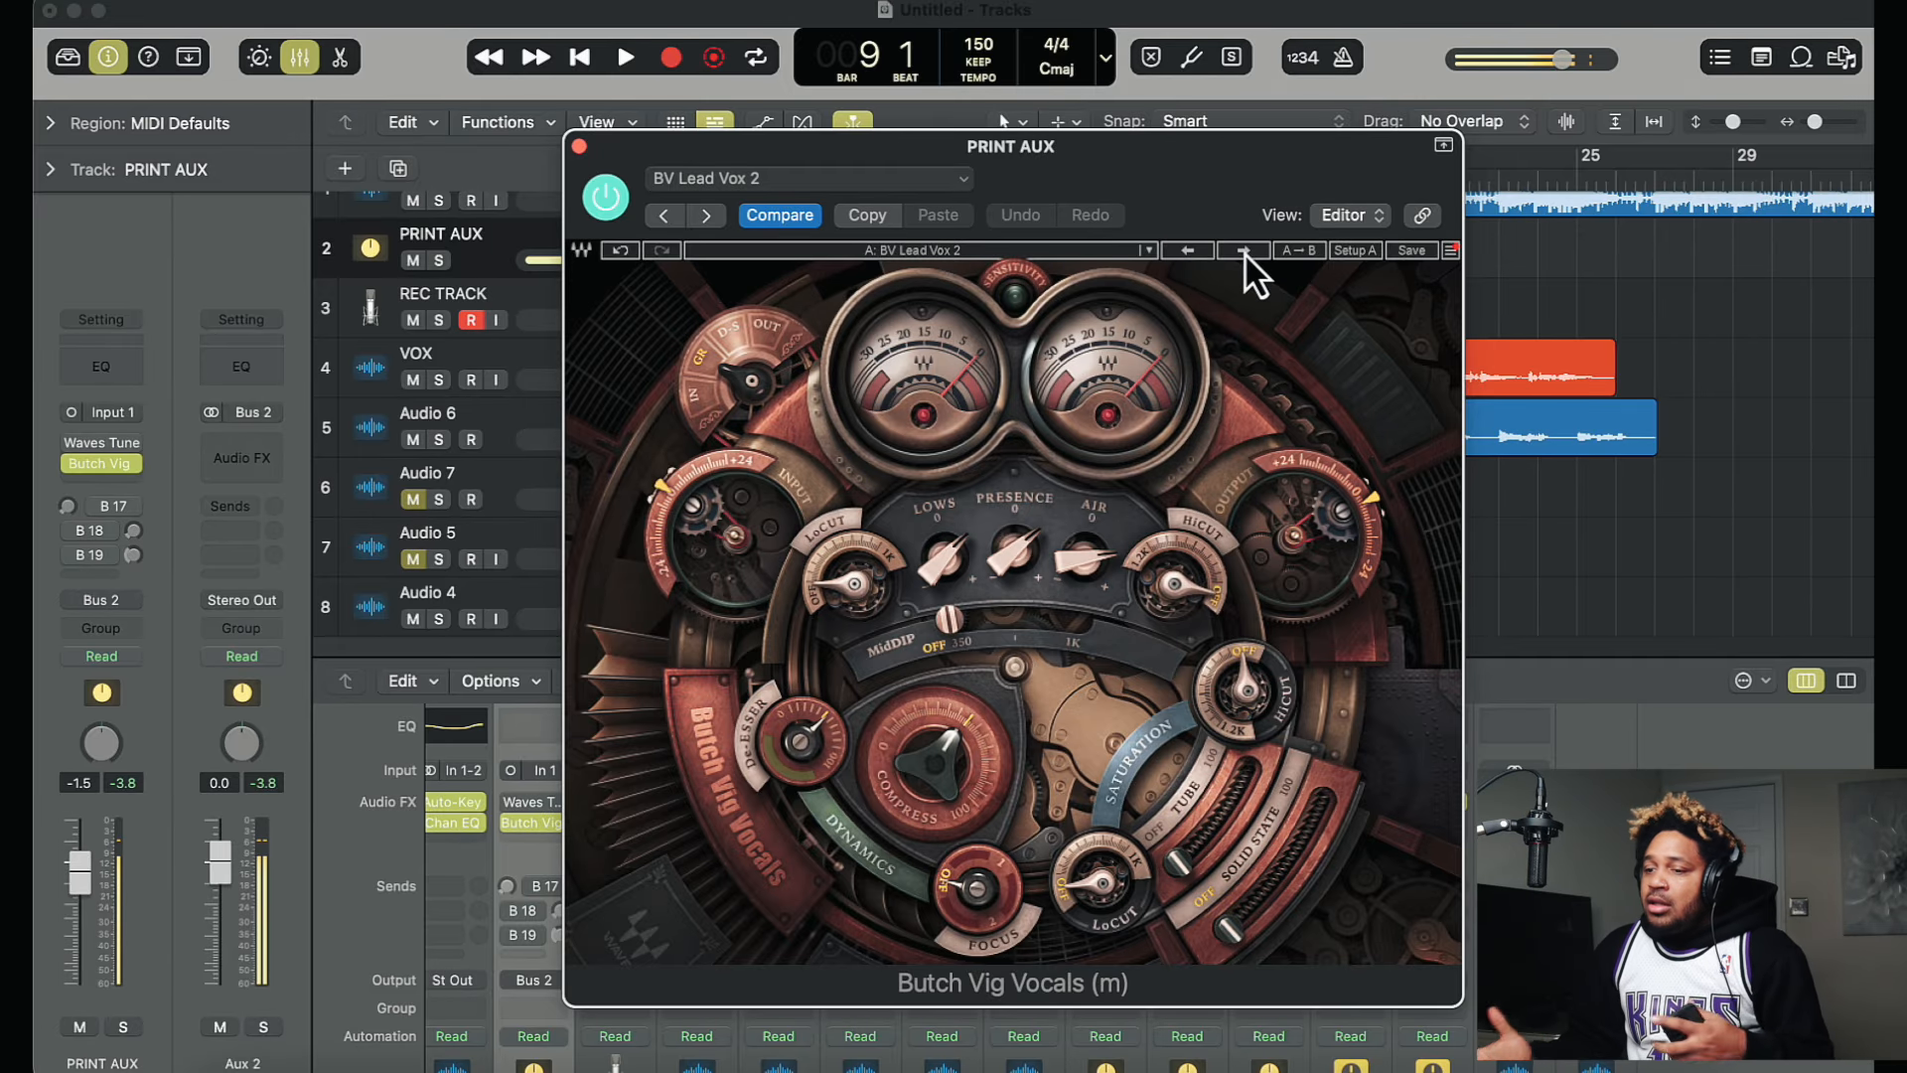
{"action": "left_click", "coordinate": [1185, 250]}
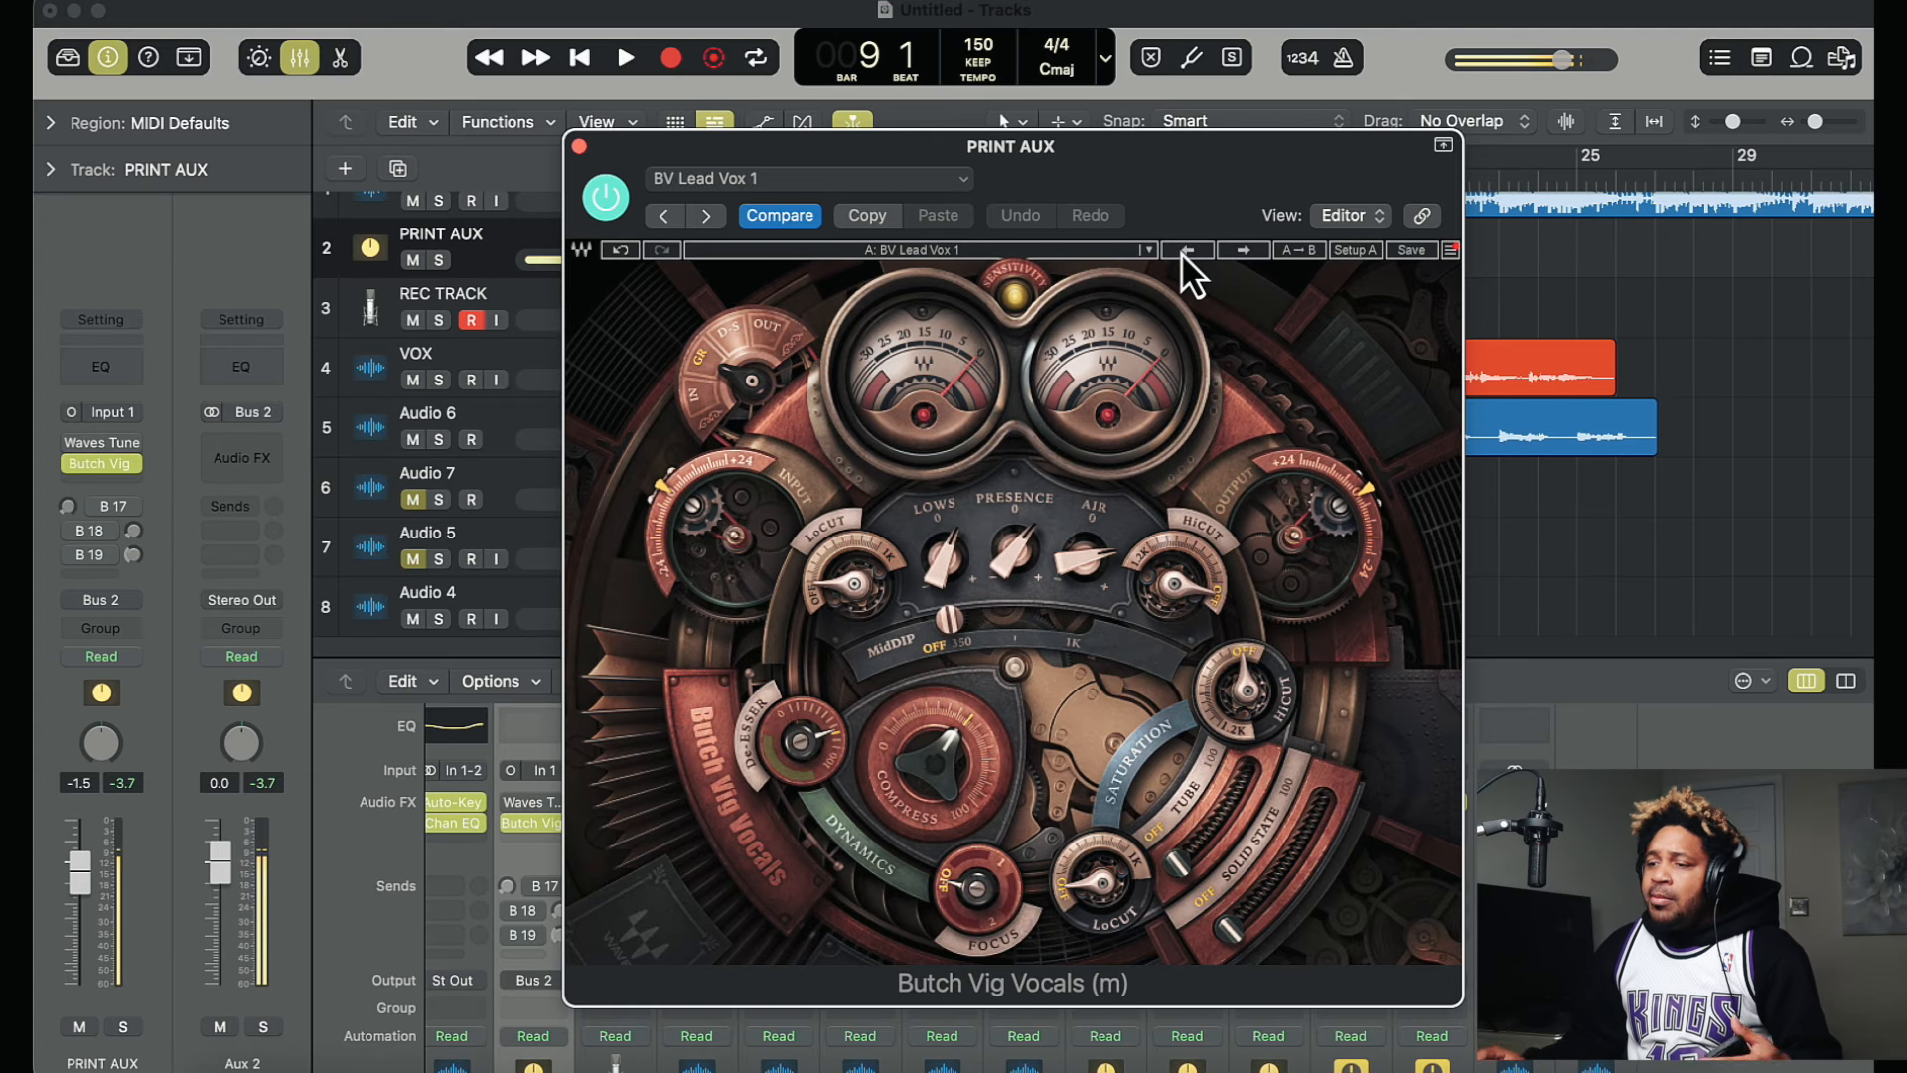
{"action": "left_click", "coordinate": [1147, 250]}
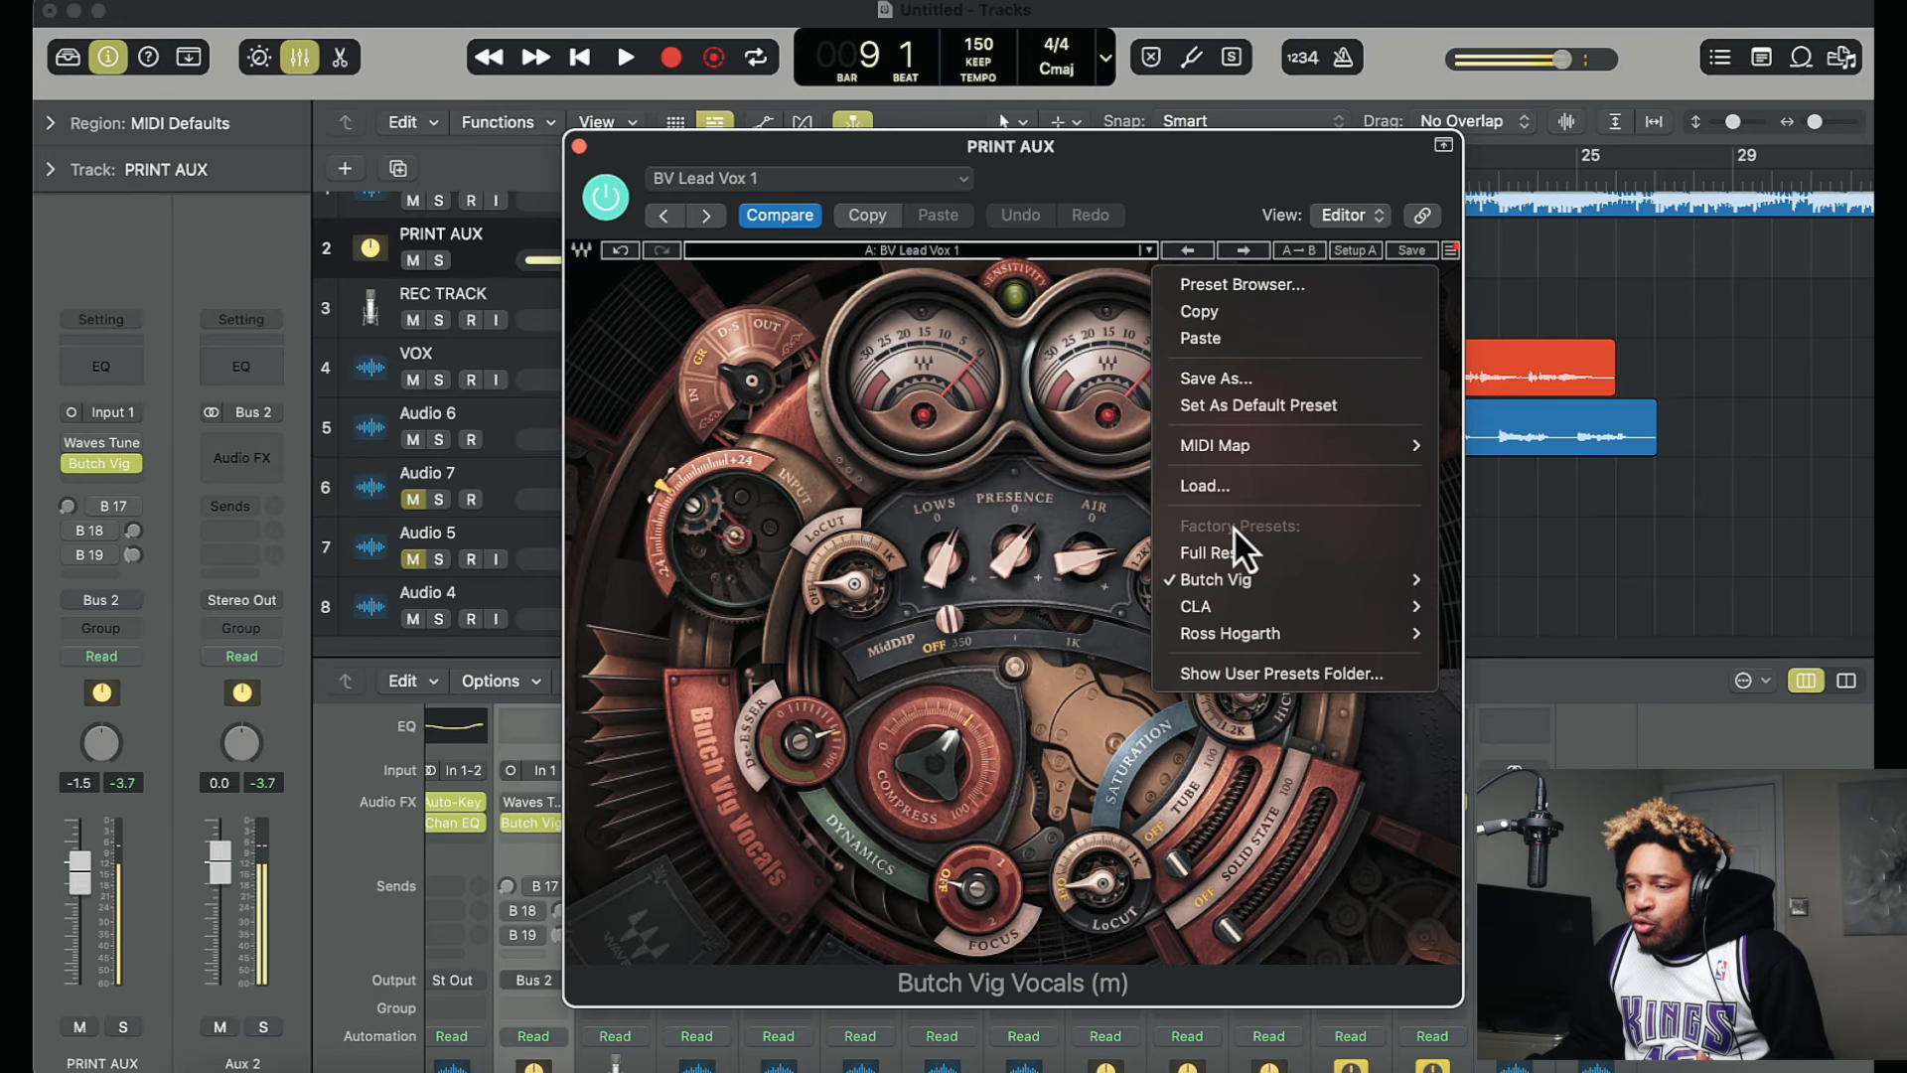
{"action": "mouse_move", "coordinate": [1251, 588]}
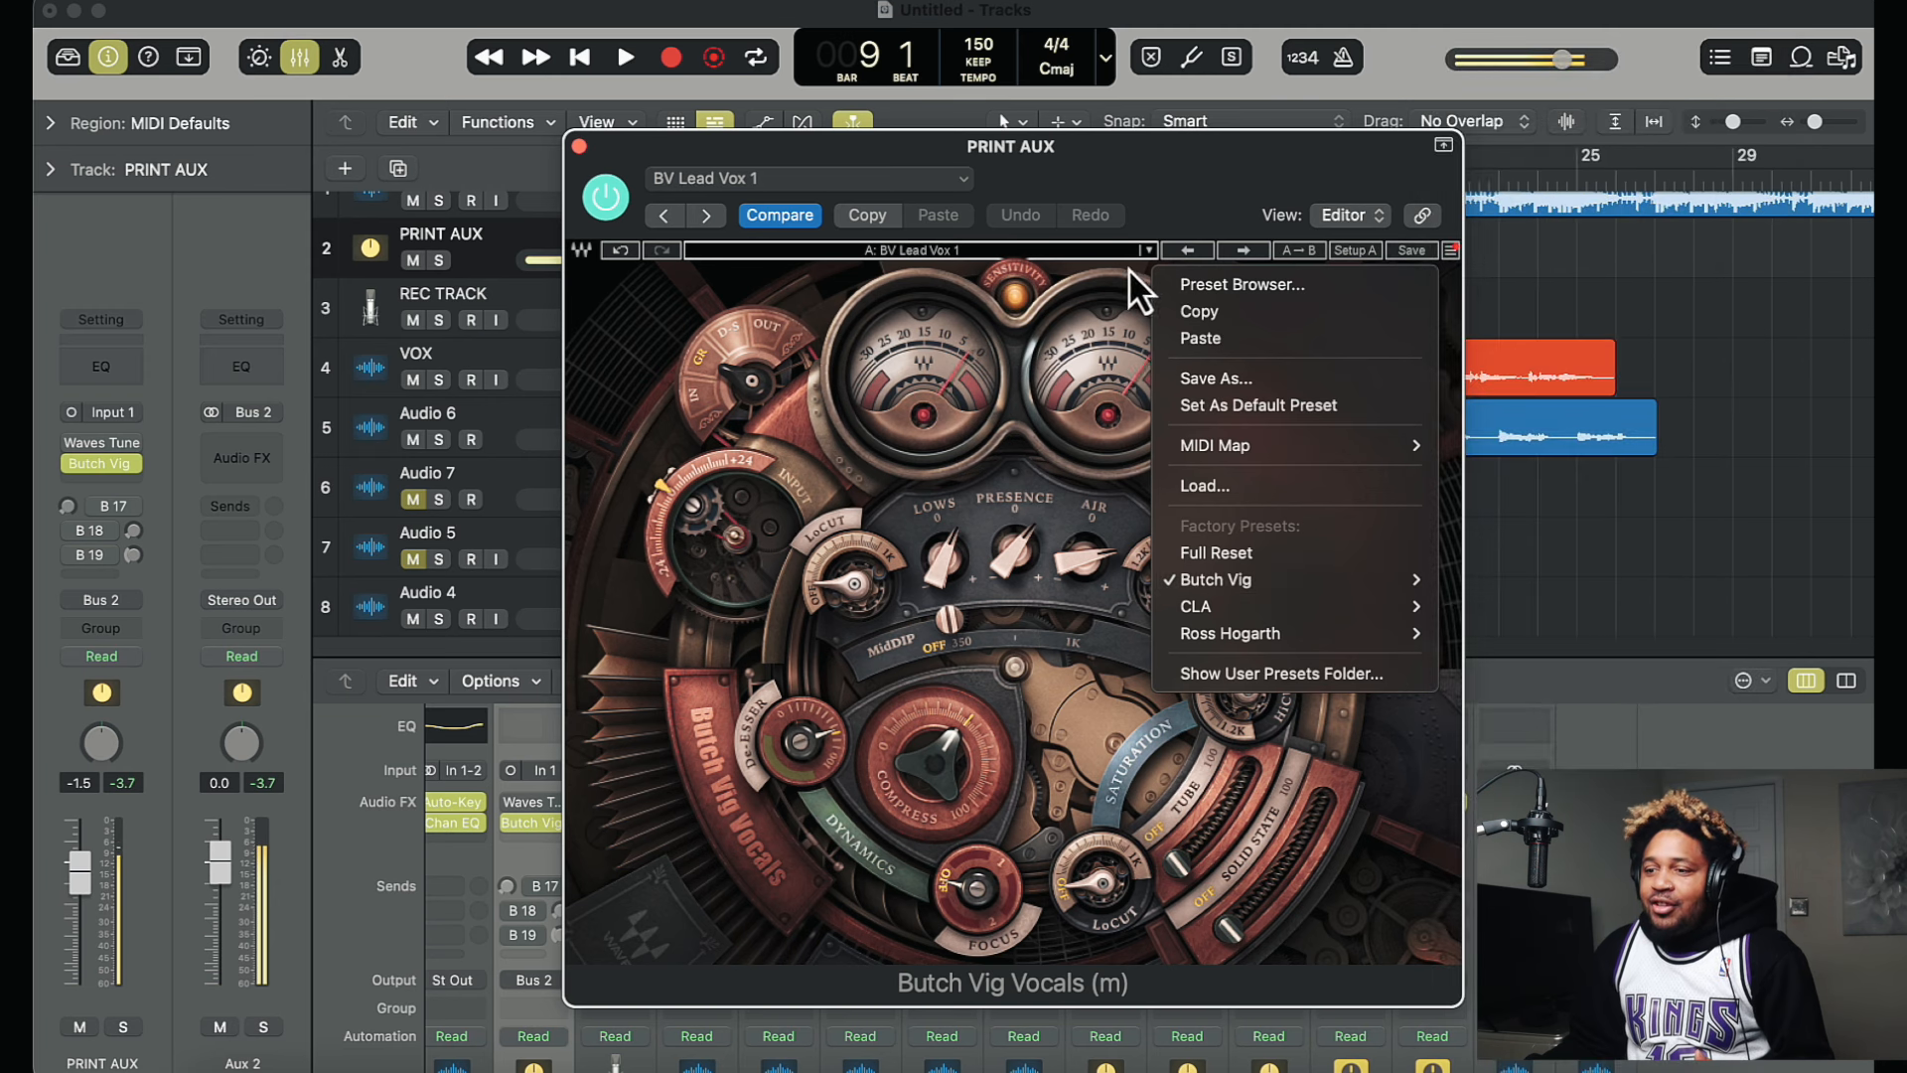
{"action": "left_click", "coordinate": [1170, 165]}
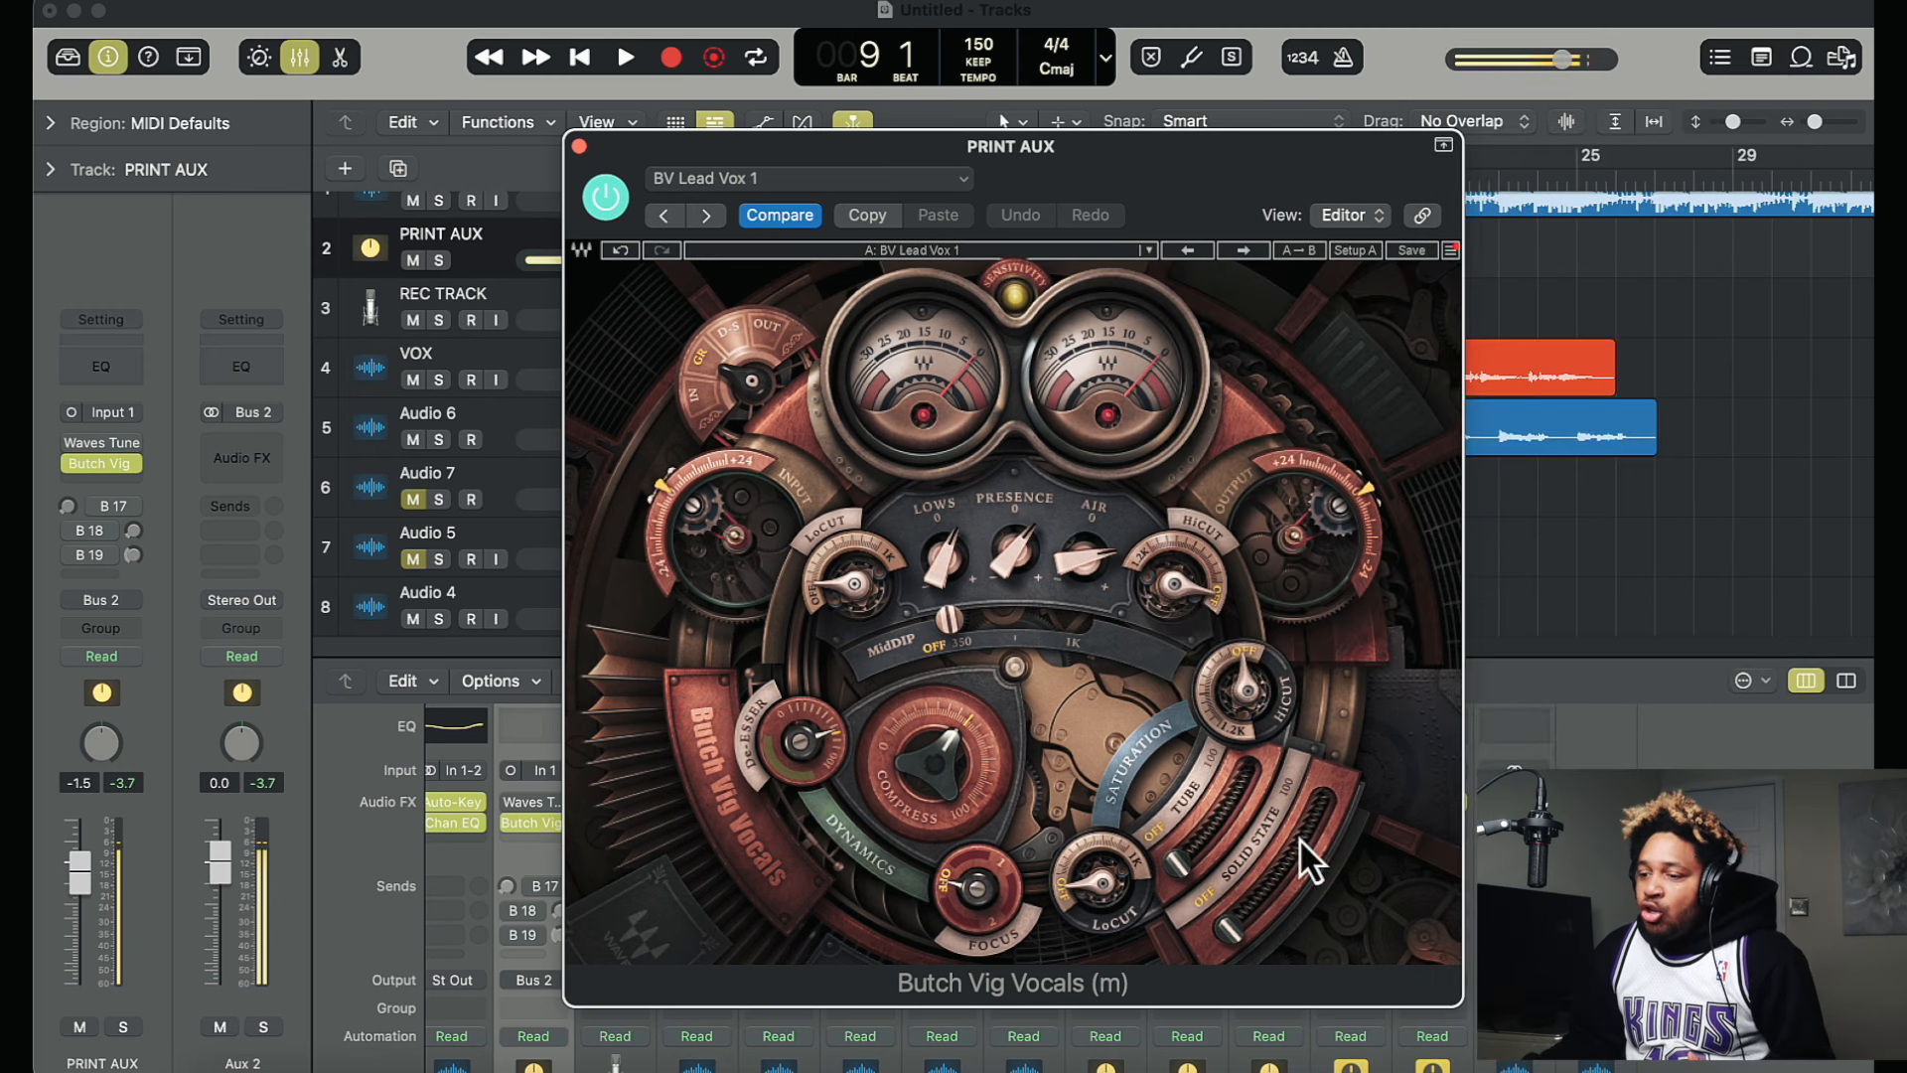
{"action": "mouse_move", "coordinate": [849, 545]}
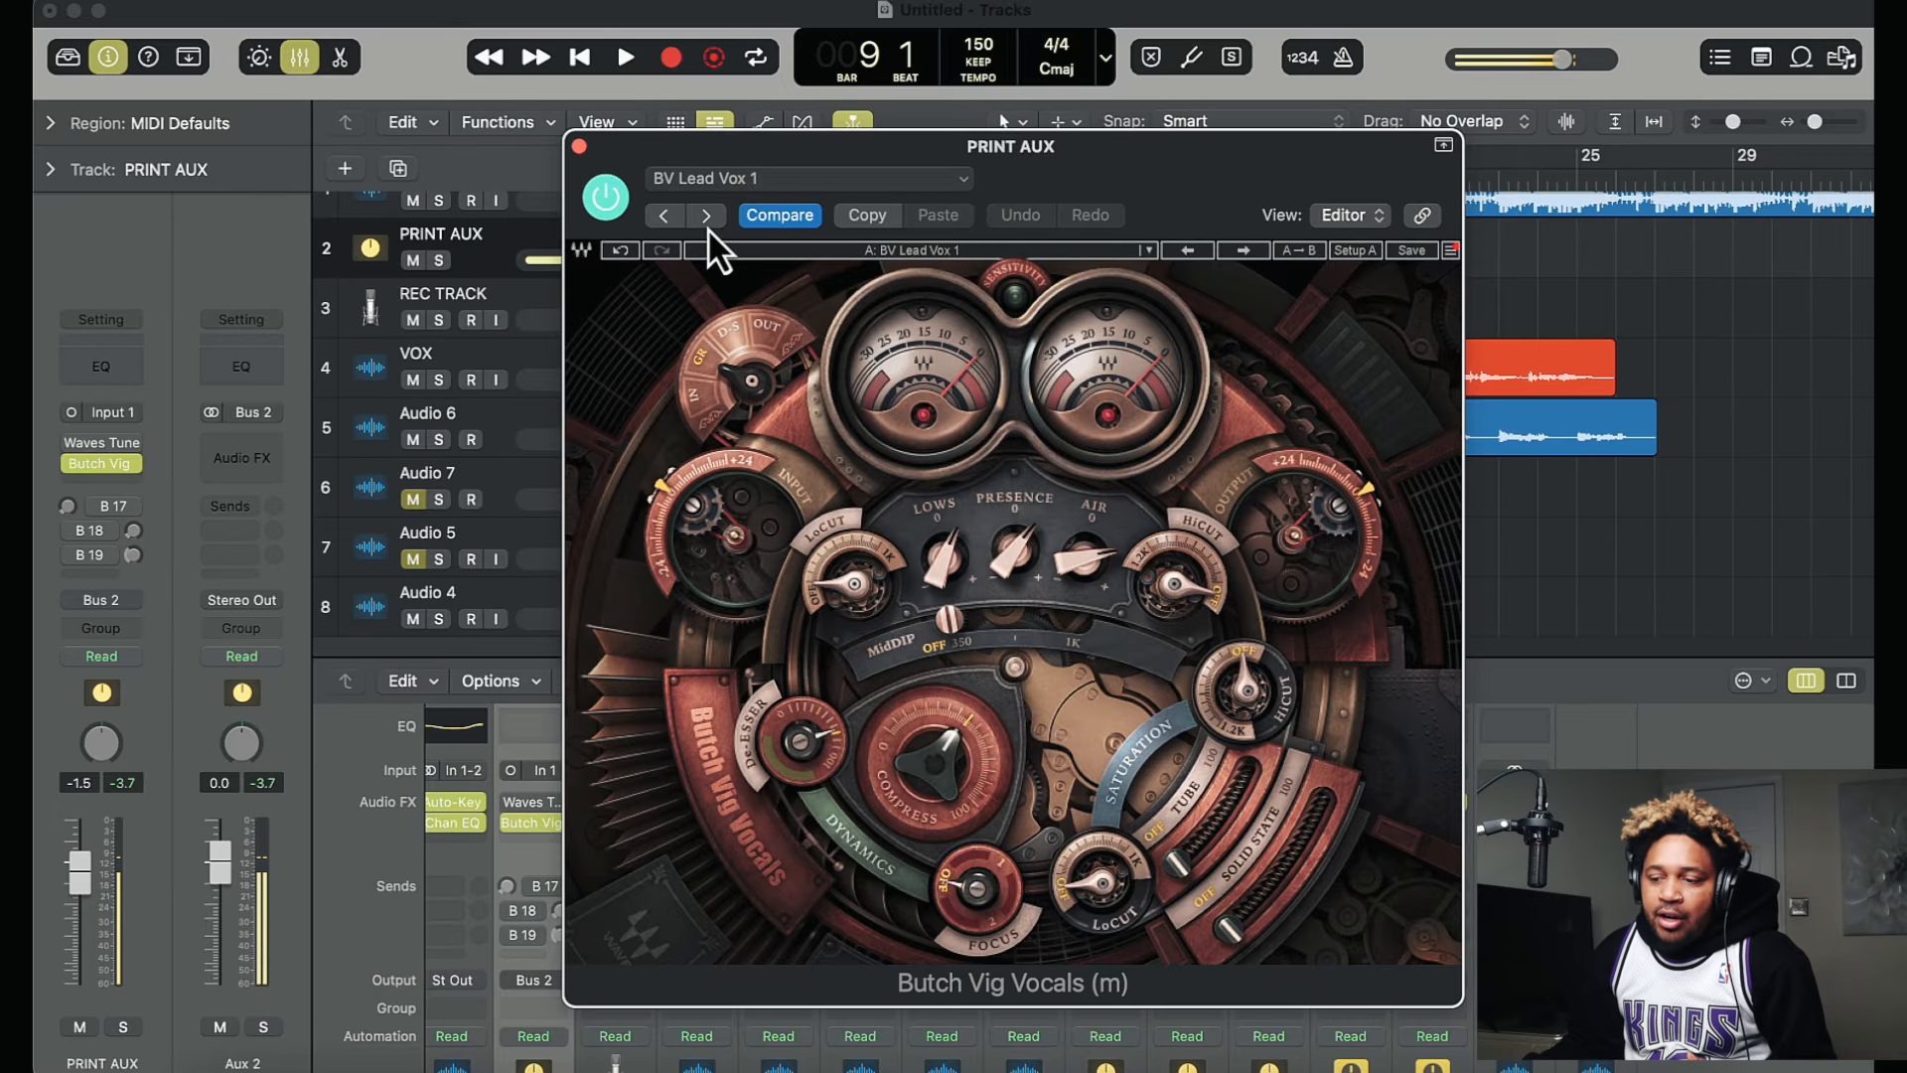
{"action": "left_click", "coordinate": [580, 147]}
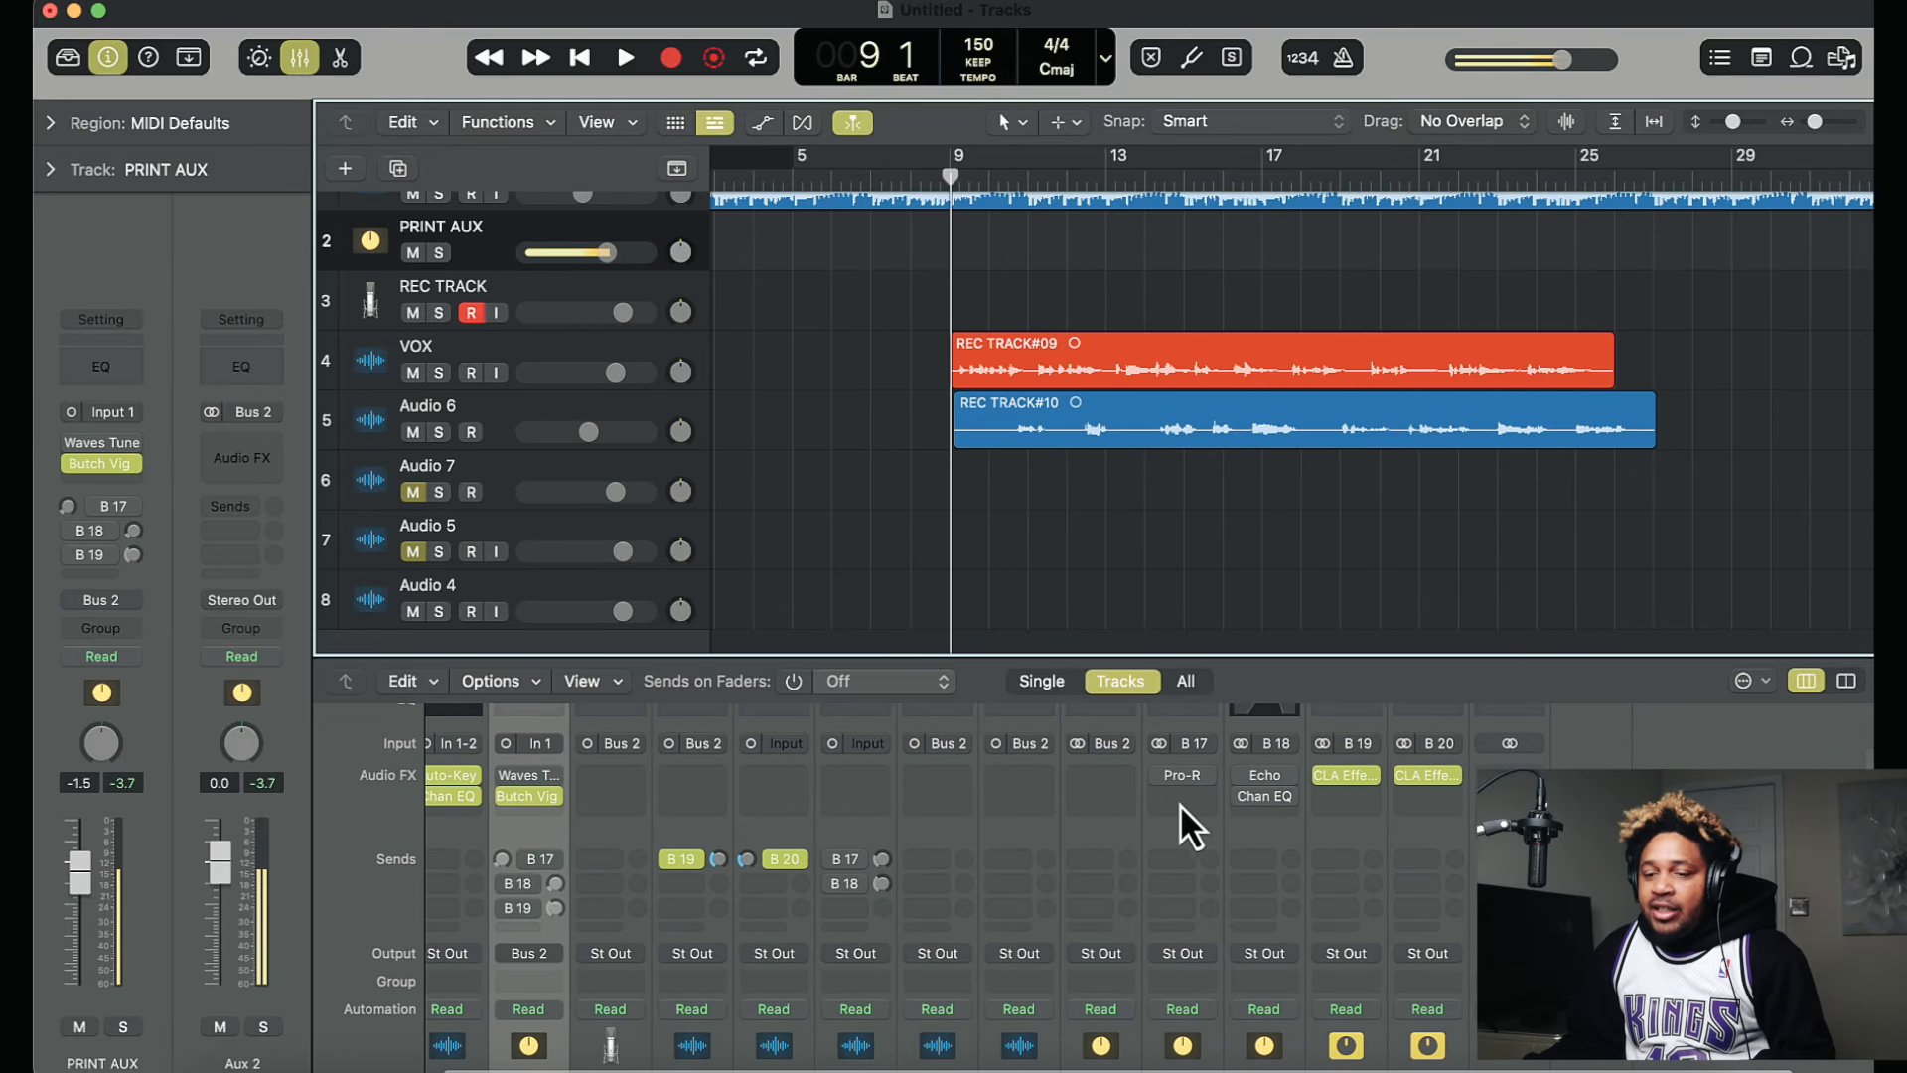
Step: Select the VOX track and open the CLA Effects plug-in on the Bus 19 aux, moving its window aside
{"action": "left_click", "coordinate": [540, 349]}
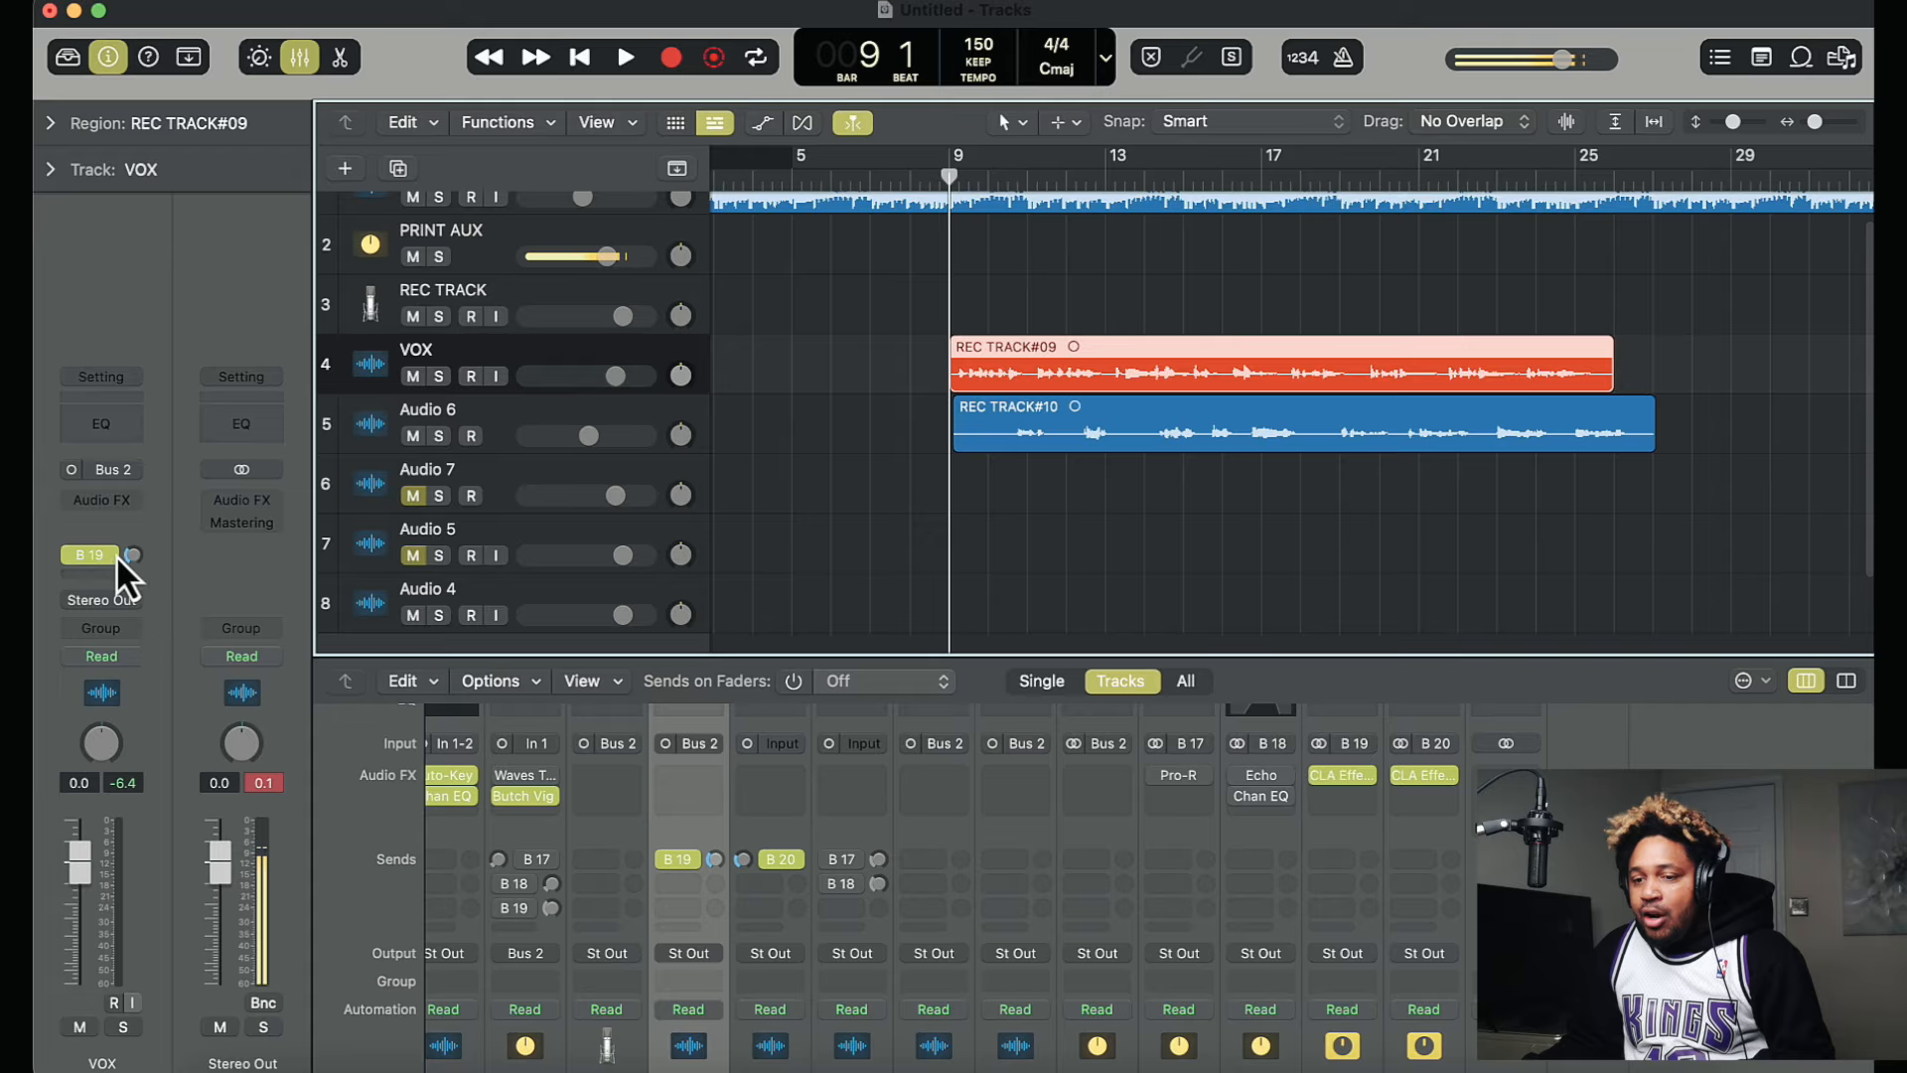
{"action": "left_click", "coordinate": [1342, 779]}
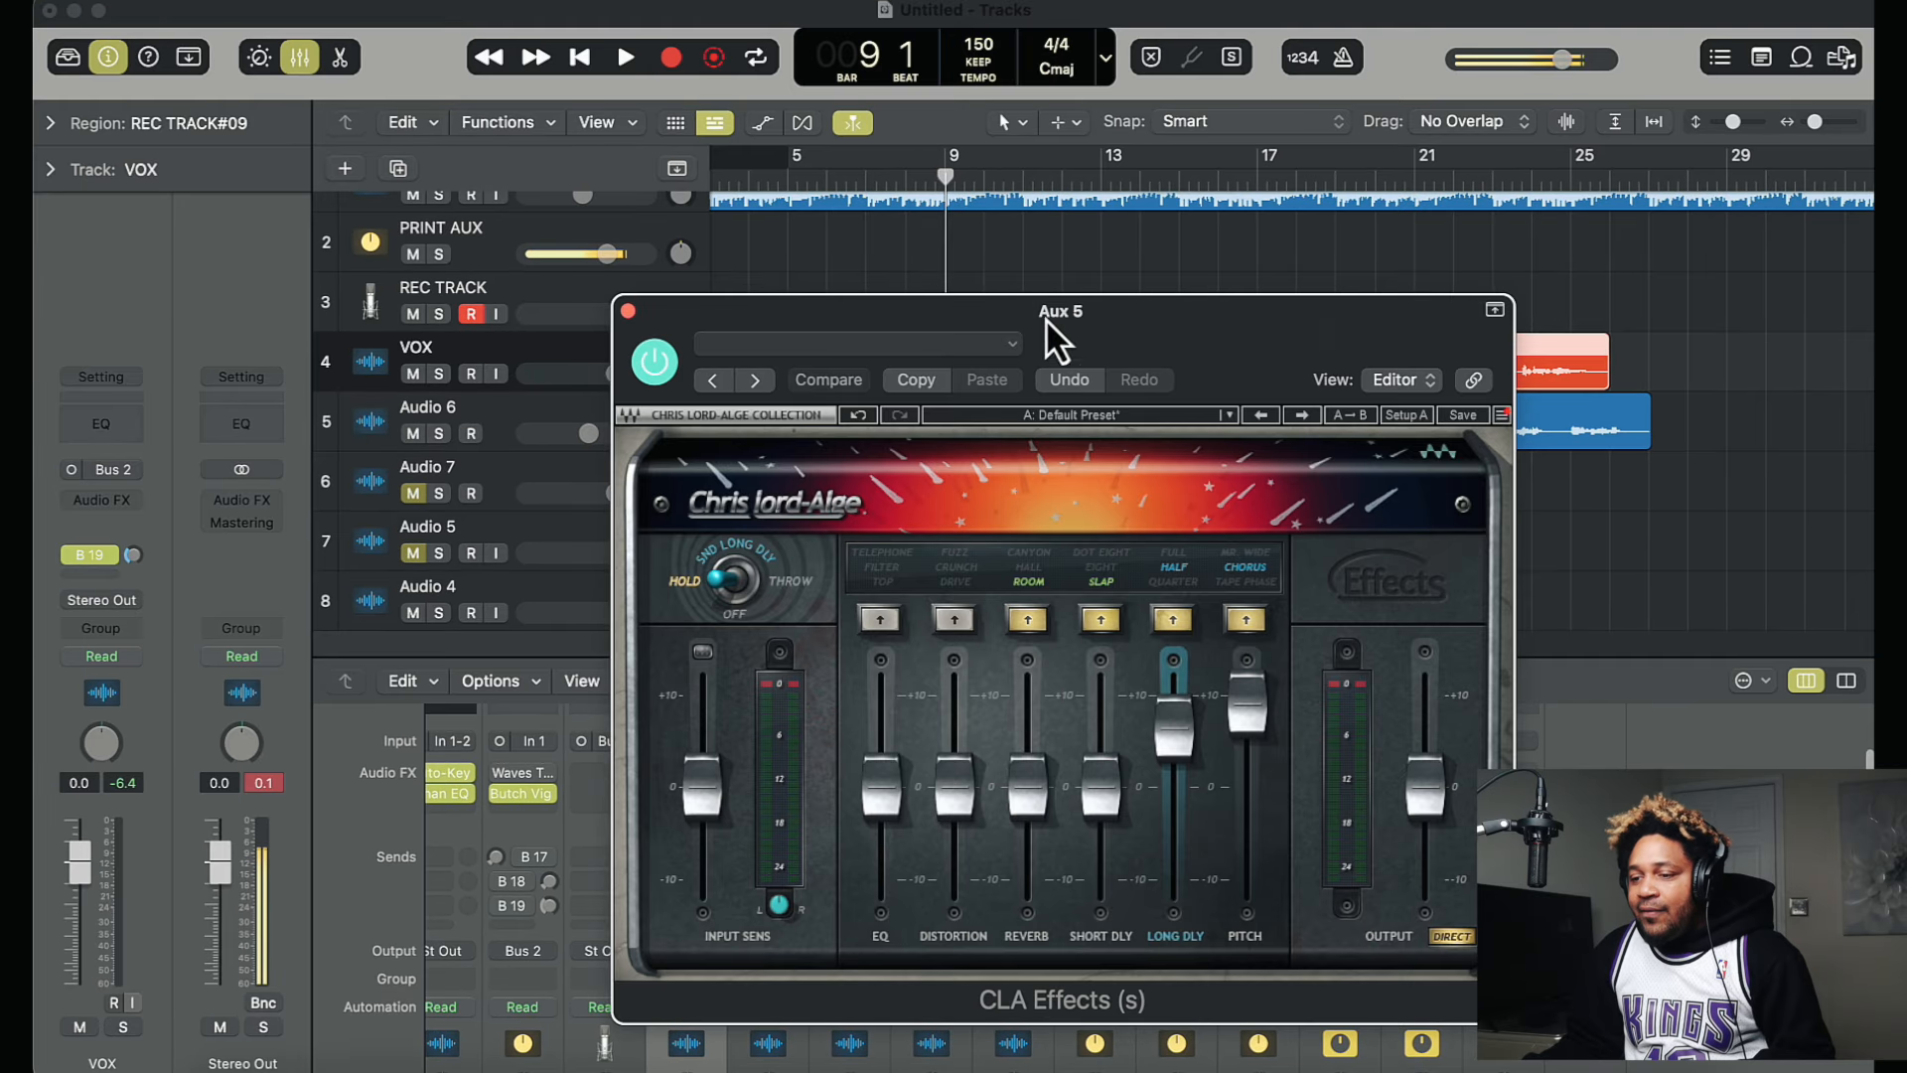
{"action": "left_click_drag", "start_coordinate": [1045, 320], "coordinate": [671, 117]}
{"action": "scroll", "coordinate": [1421, 782], "scroll_direction": "up", "scroll_amount": 1}
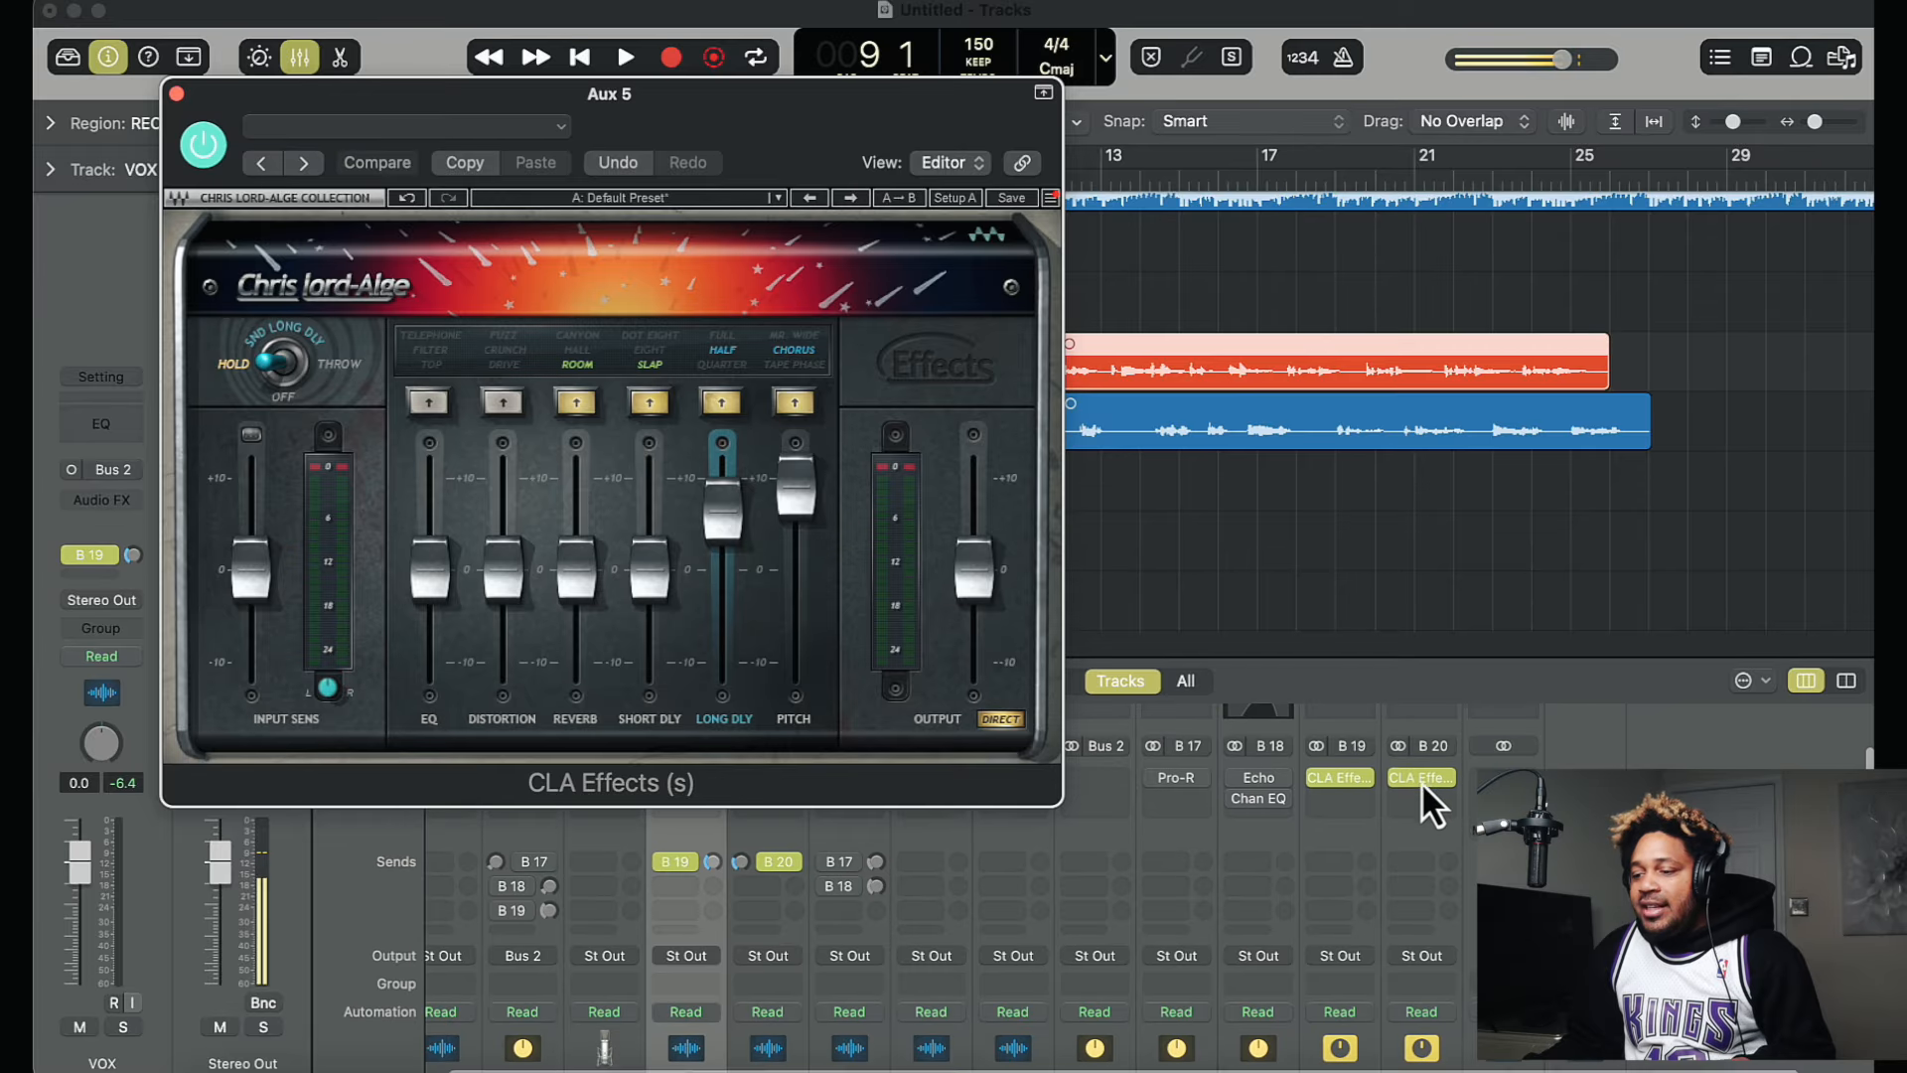
Step: Open the CLA Effects plug-in on the Bus 20 aux and arrange both effect windows side by side for comparison
{"action": "scroll", "coordinate": [1422, 785], "scroll_direction": "right", "scroll_amount": 1}
{"action": "left_click", "coordinate": [1413, 784]}
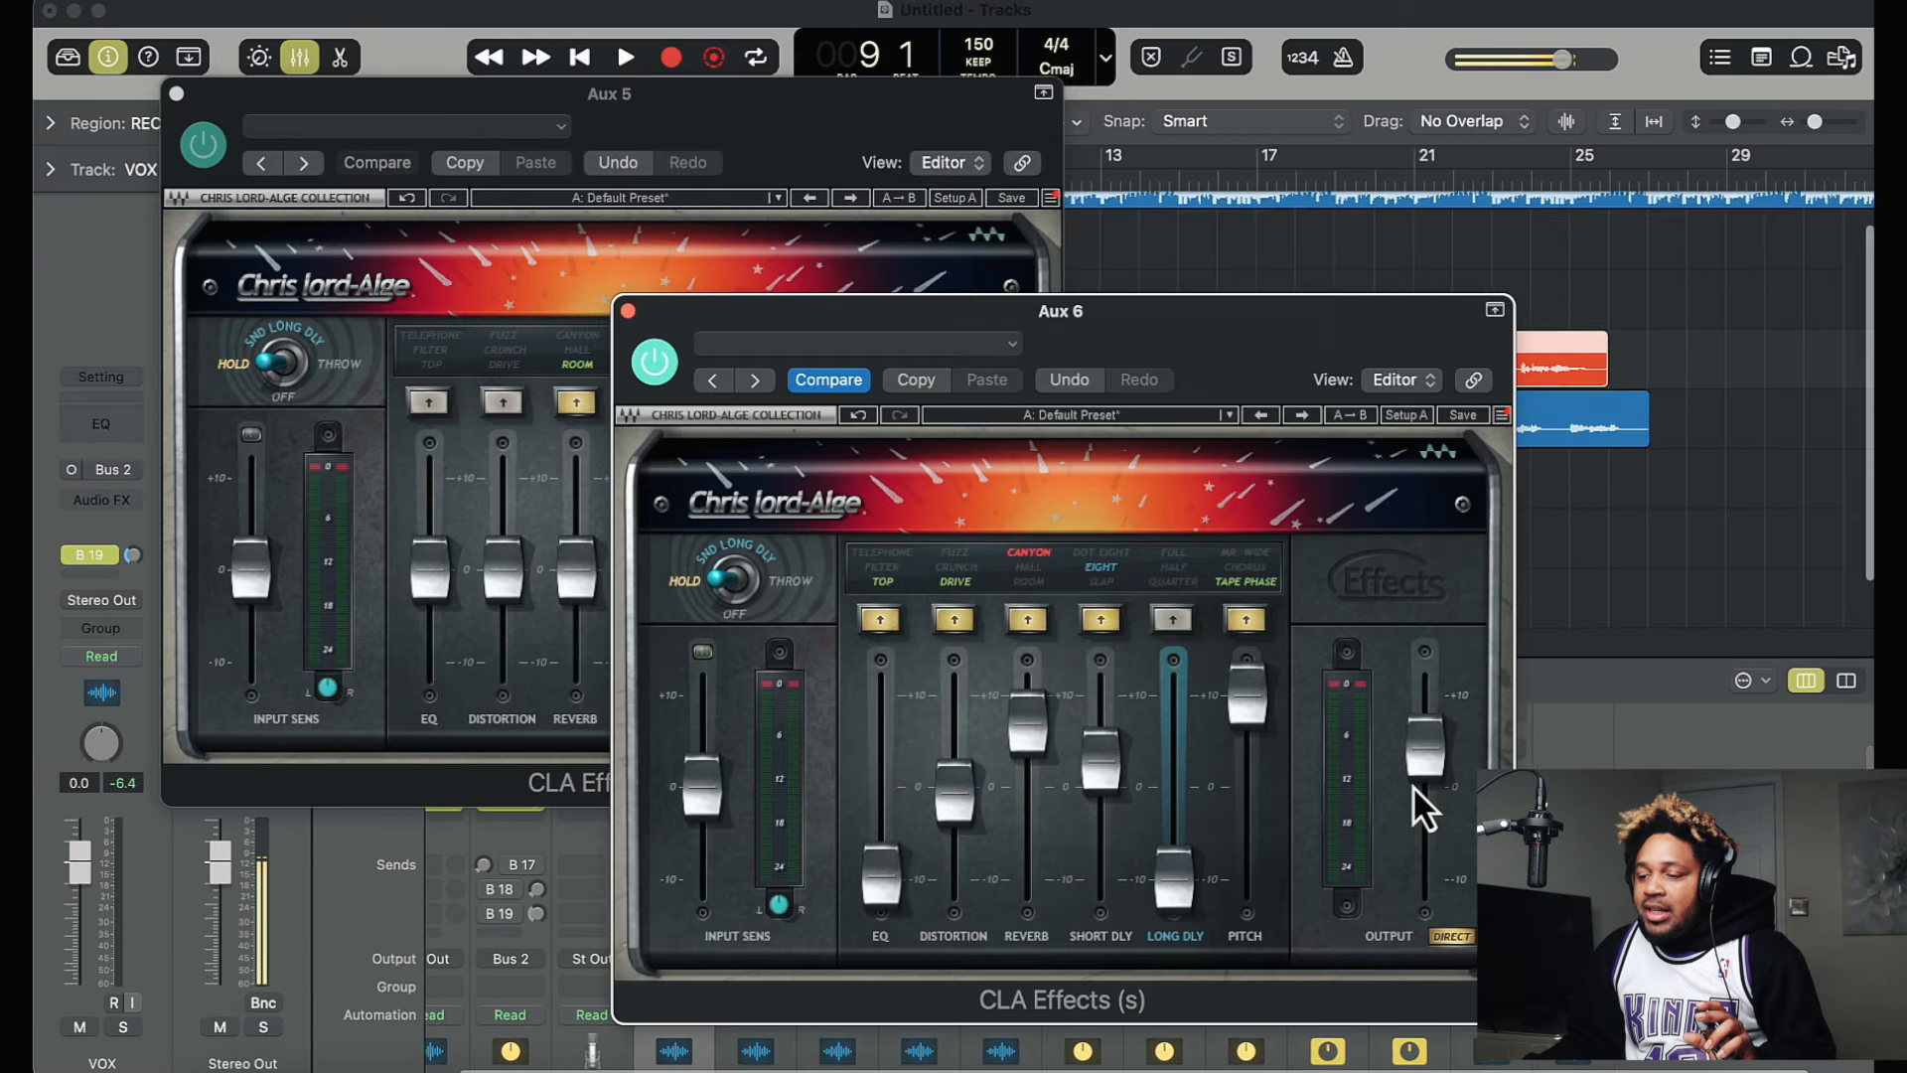
{"action": "left_click_drag", "start_coordinate": [1152, 325], "coordinate": [1591, 278]}
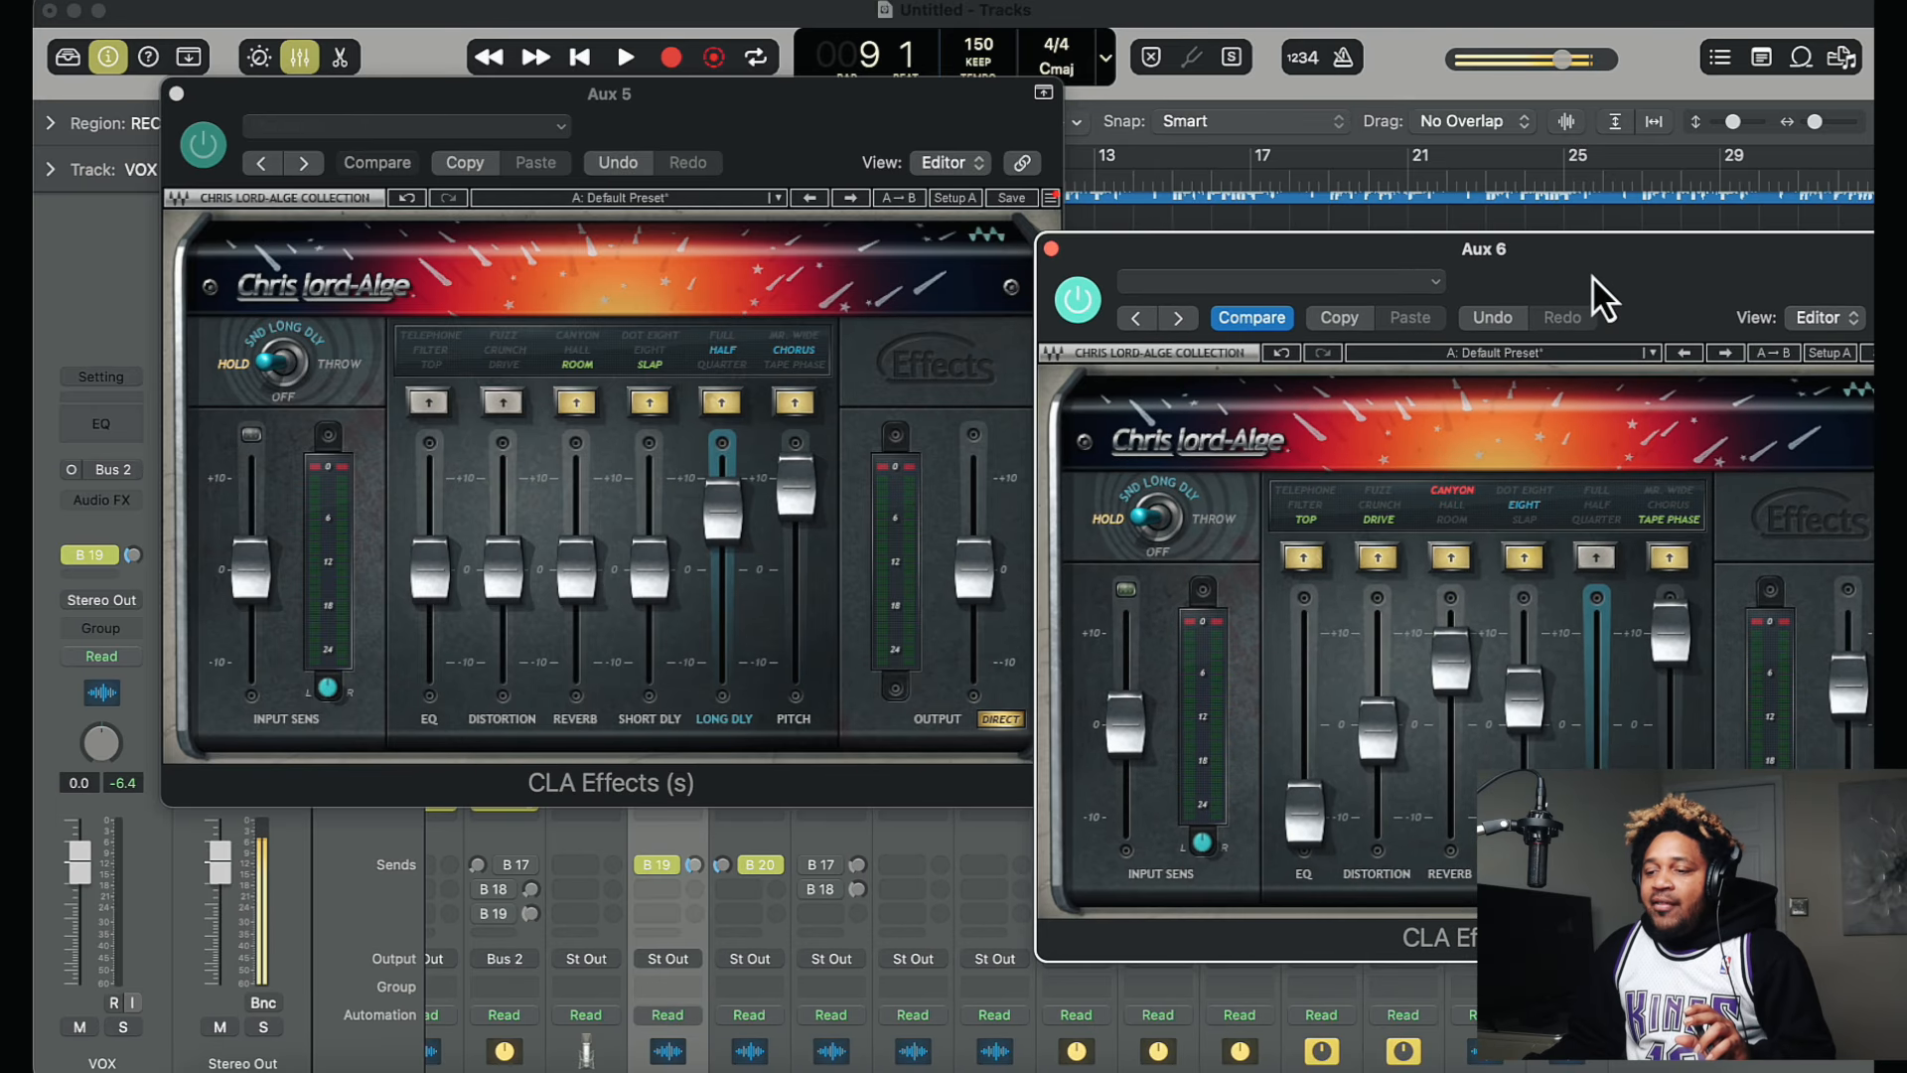
{"action": "left_click_drag", "start_coordinate": [696, 96], "coordinate": [616, 80]}
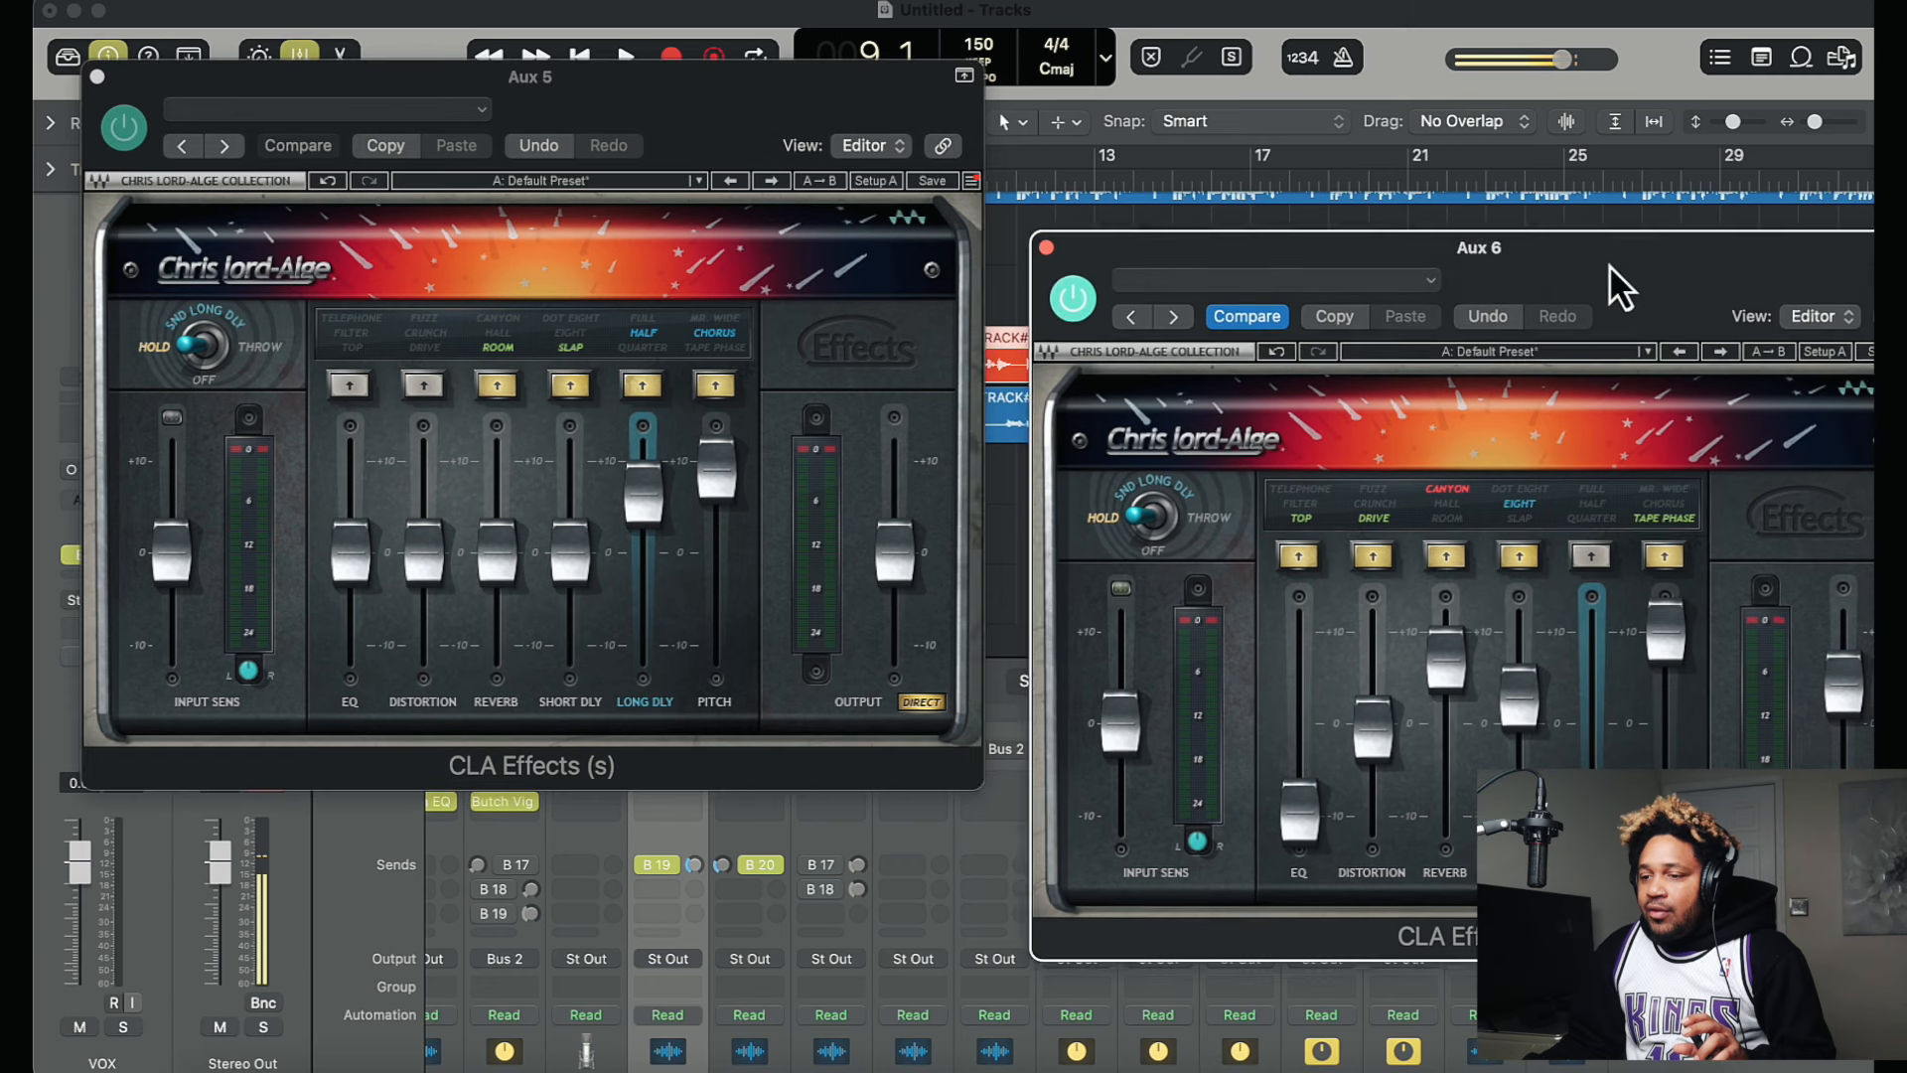
{"action": "mouse_move", "coordinate": [1608, 264]}
{"action": "left_mouse_down"}
{"action": "mouse_move", "coordinate": [1588, 236]}
{"action": "mouse_move", "coordinate": [1602, 230]}
{"action": "left_mouse_up"}
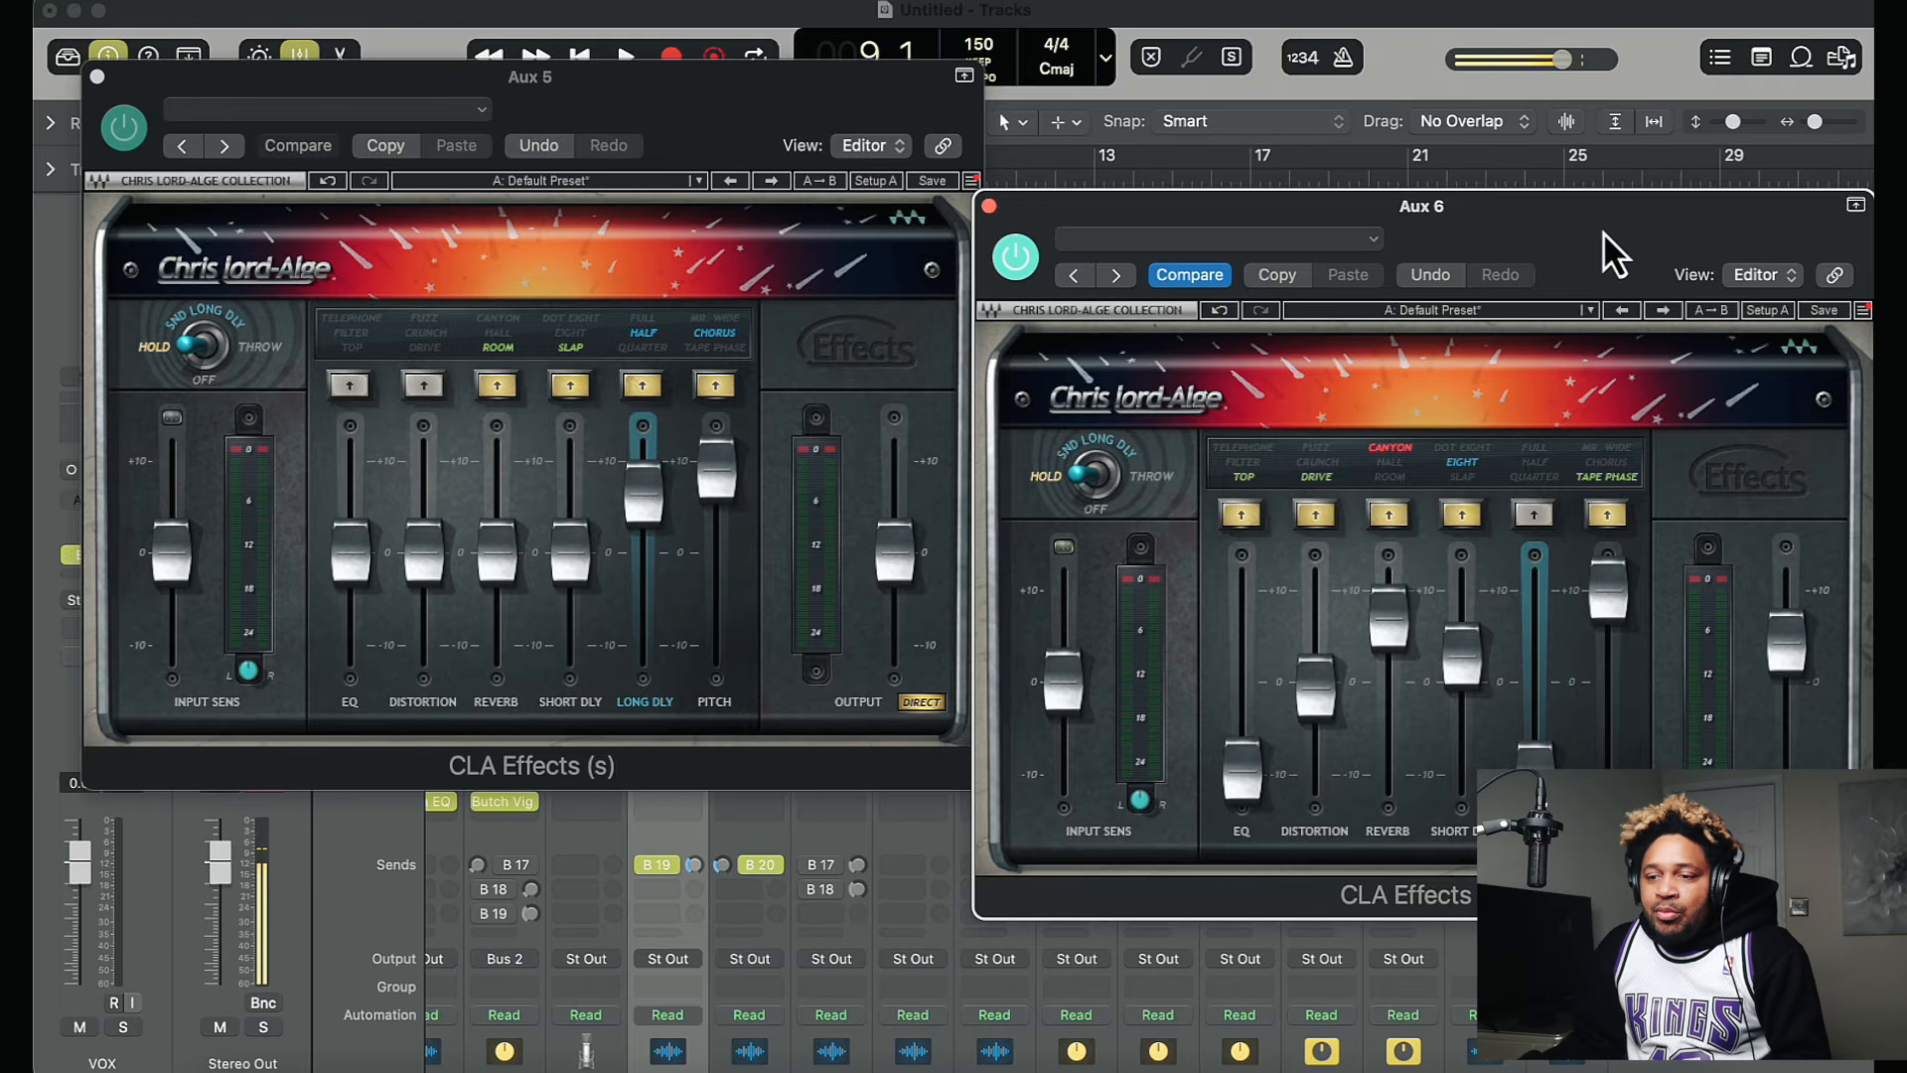
Step: Mute the Audio 6 track and start playback with both CLA Effects windows closed
{"action": "left_click", "coordinate": [95, 76]}
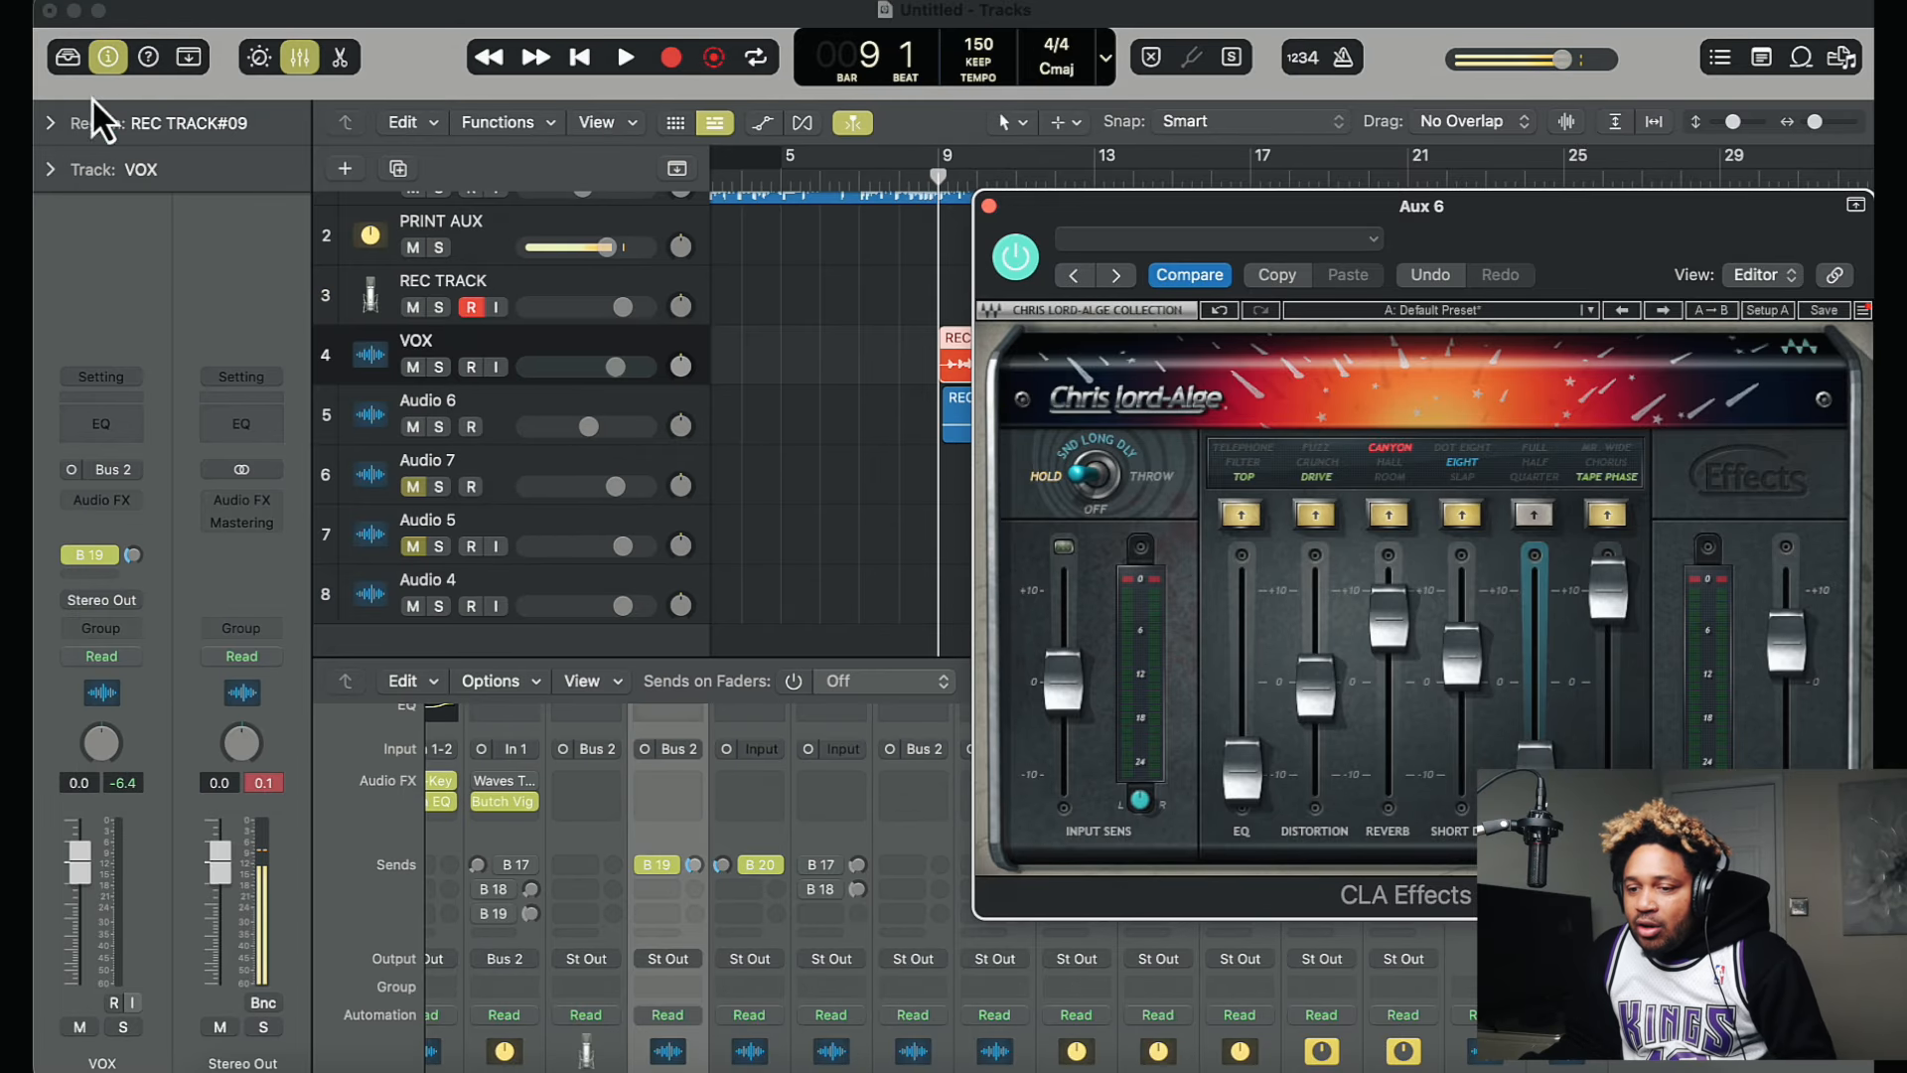
{"action": "left_click", "coordinate": [412, 429]}
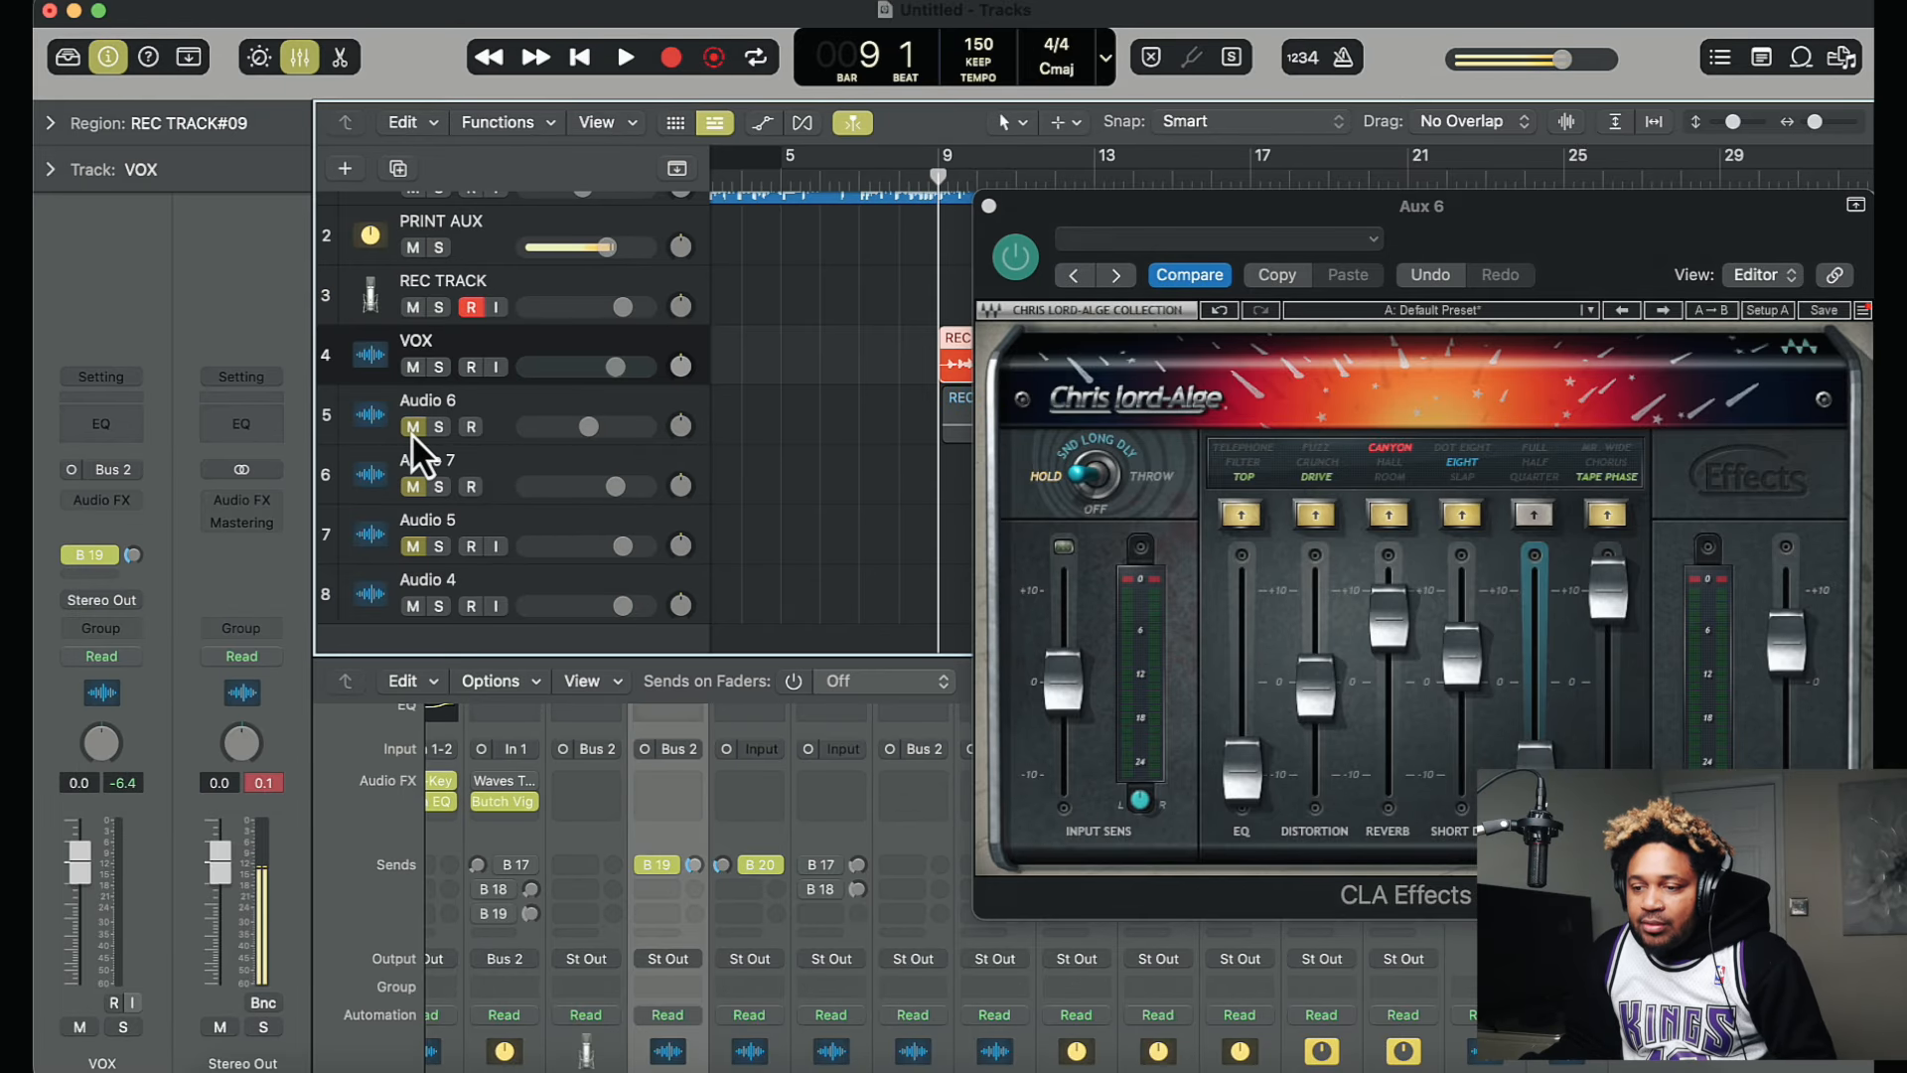
{"action": "key", "text": "space"}
{"action": "left_click", "coordinate": [988, 205]}
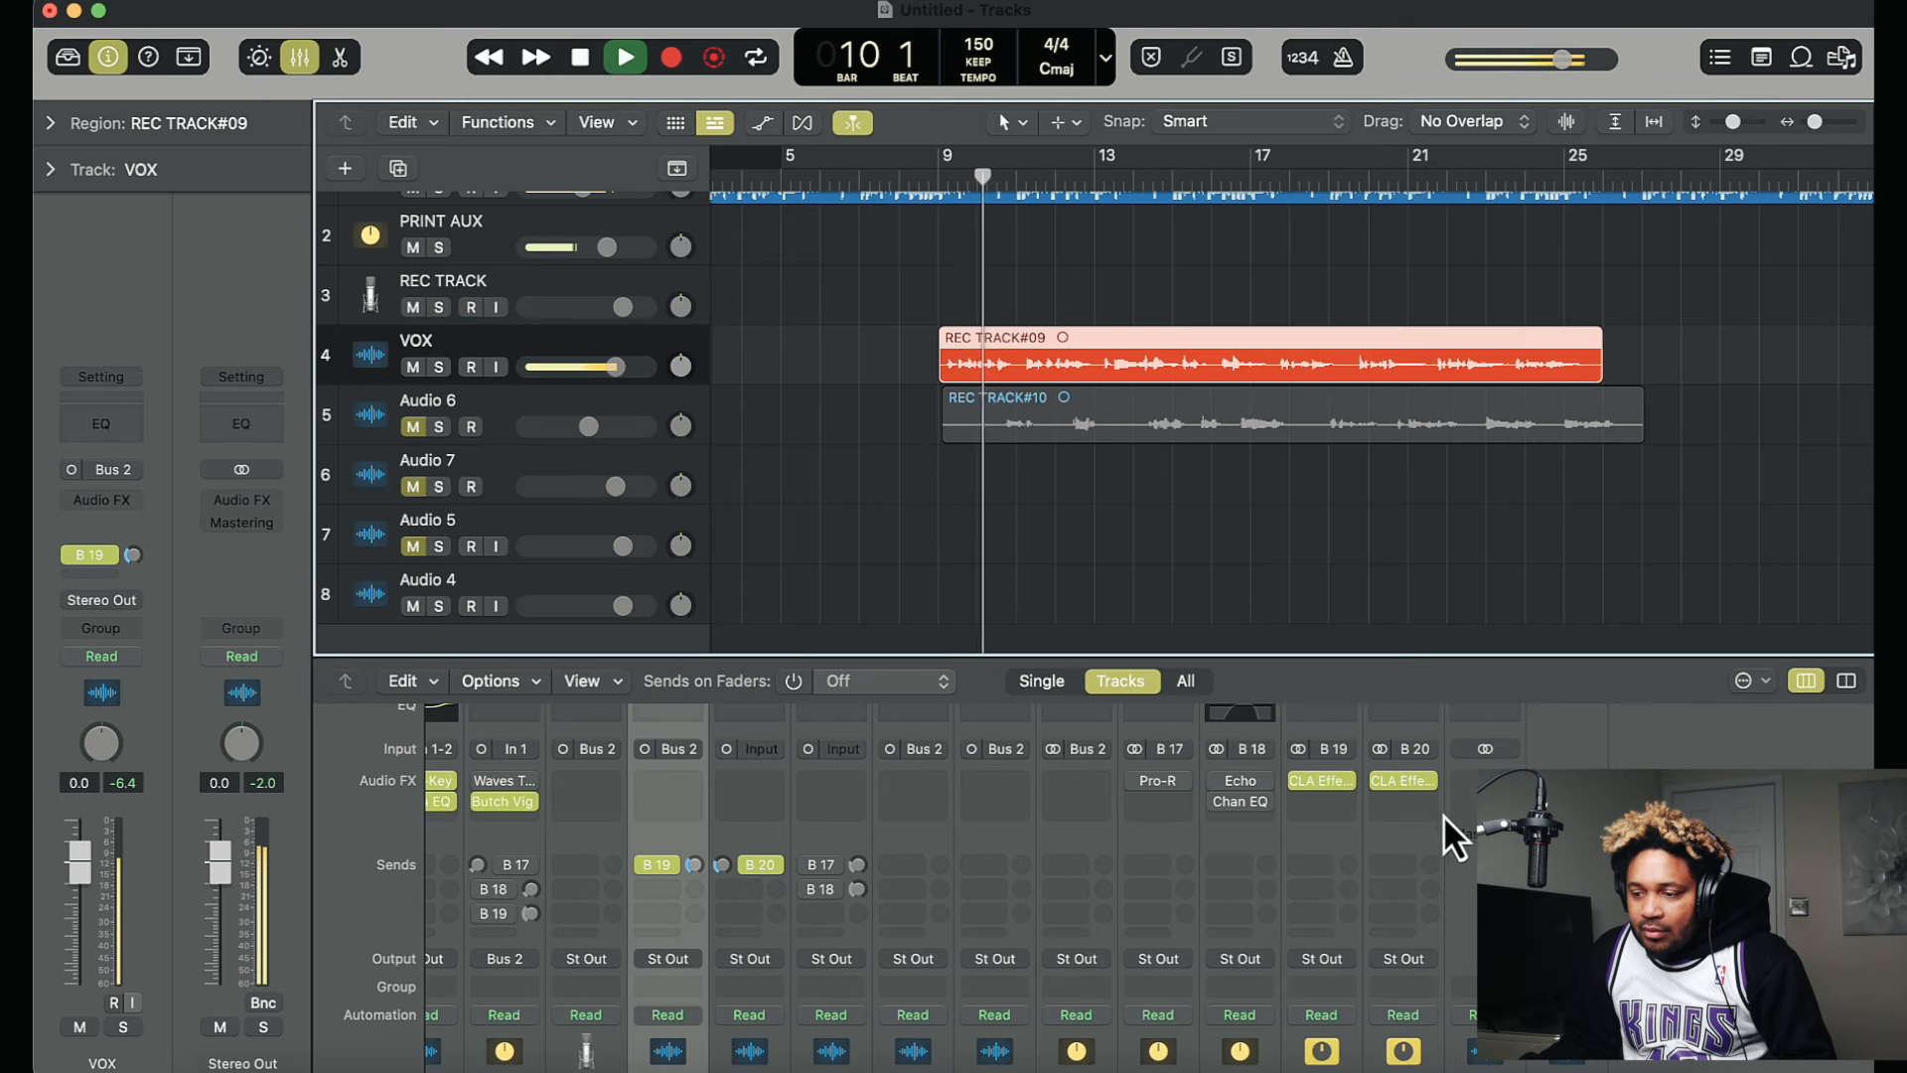
Step: Reopen CLA Effects on the Bus 19 aux, listen to the lead vocal through it and stop playback
{"action": "left_click", "coordinate": [1321, 783]}
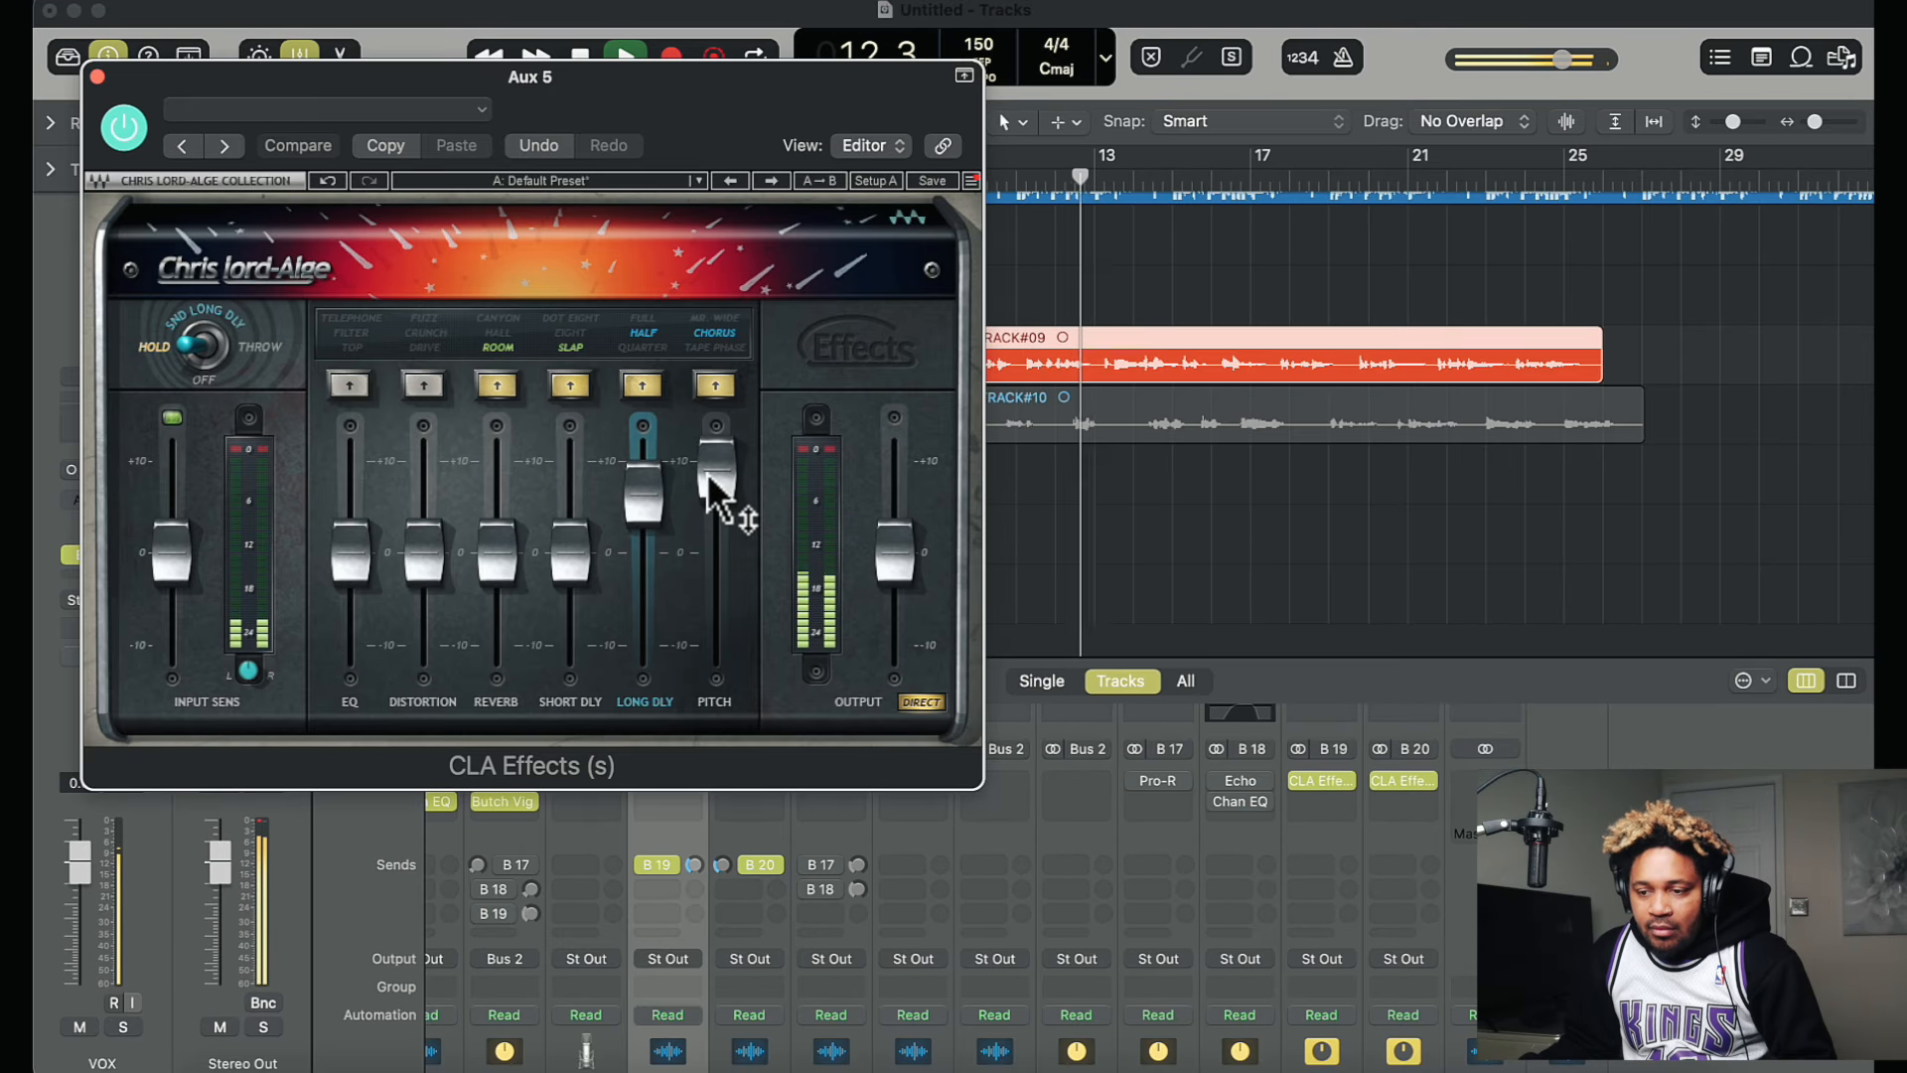
{"action": "mouse_move", "coordinate": [707, 477]}
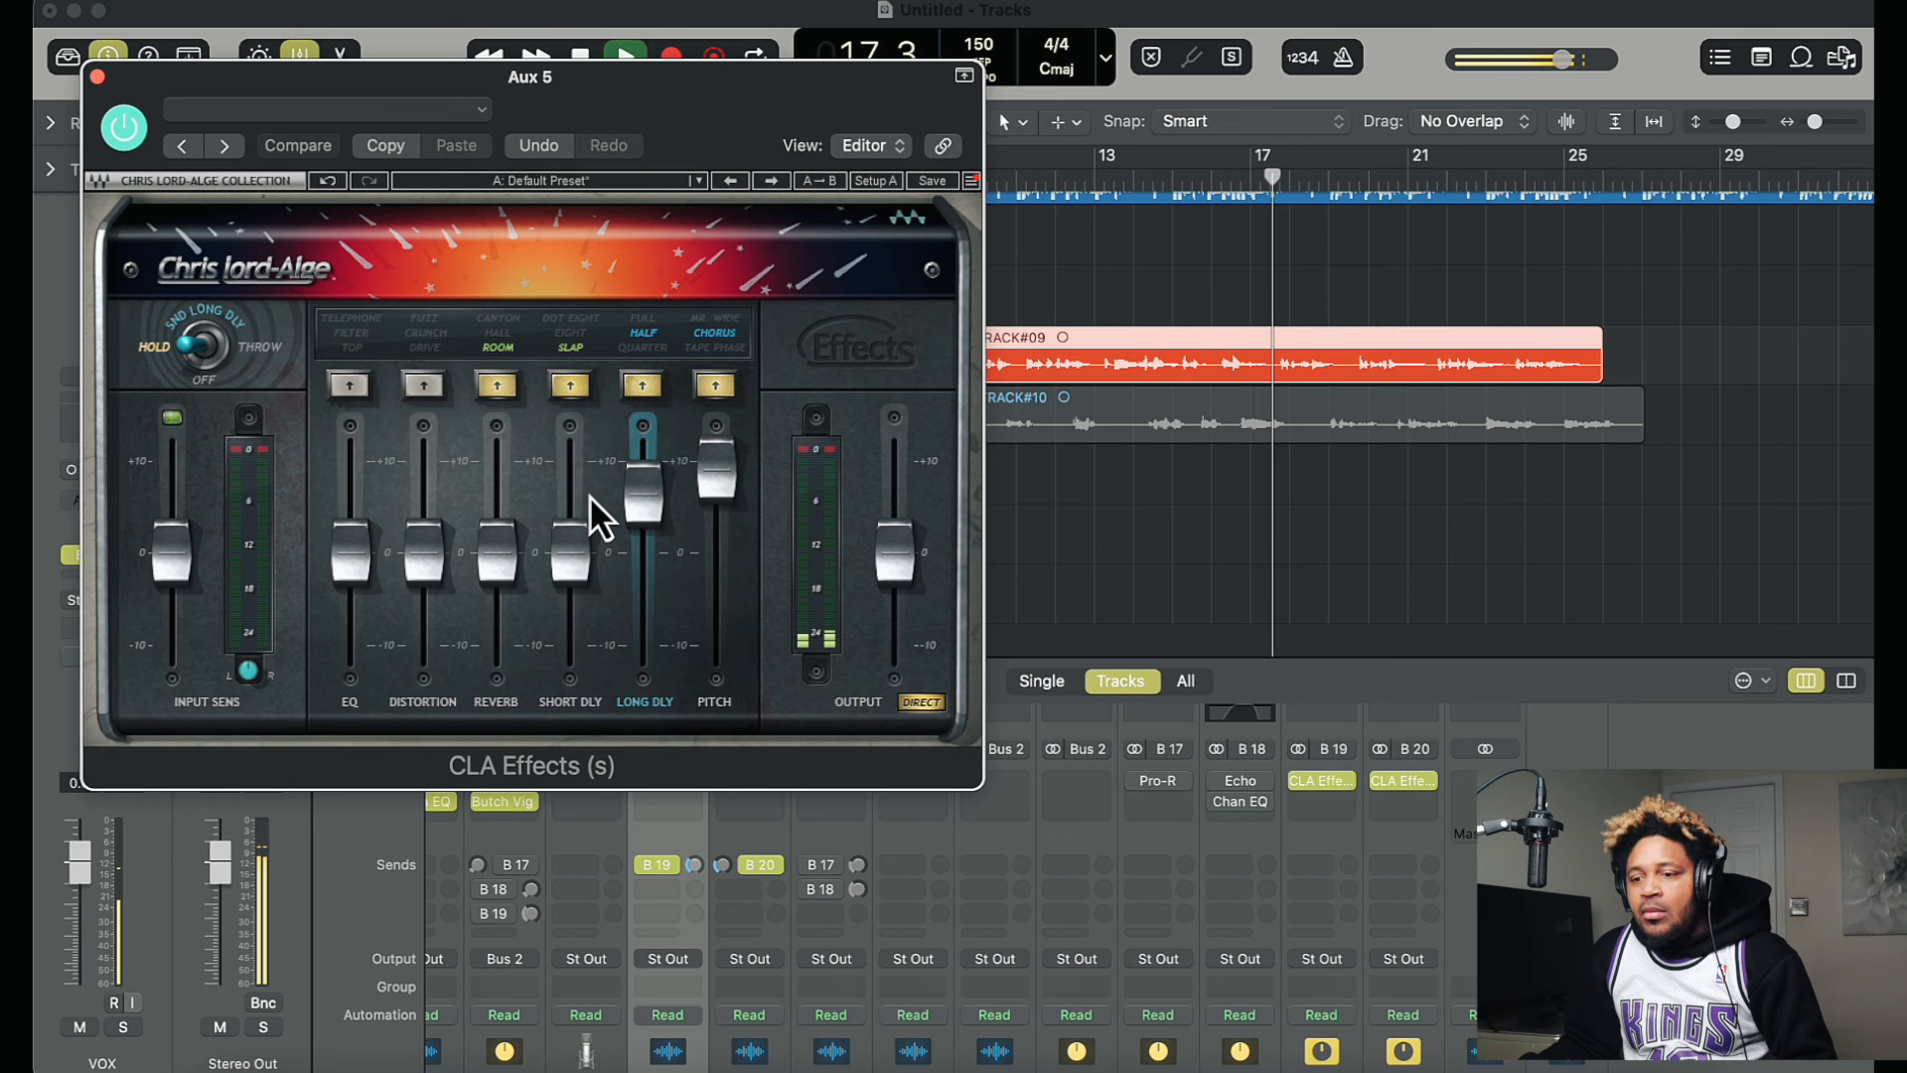
{"action": "key", "text": "space"}
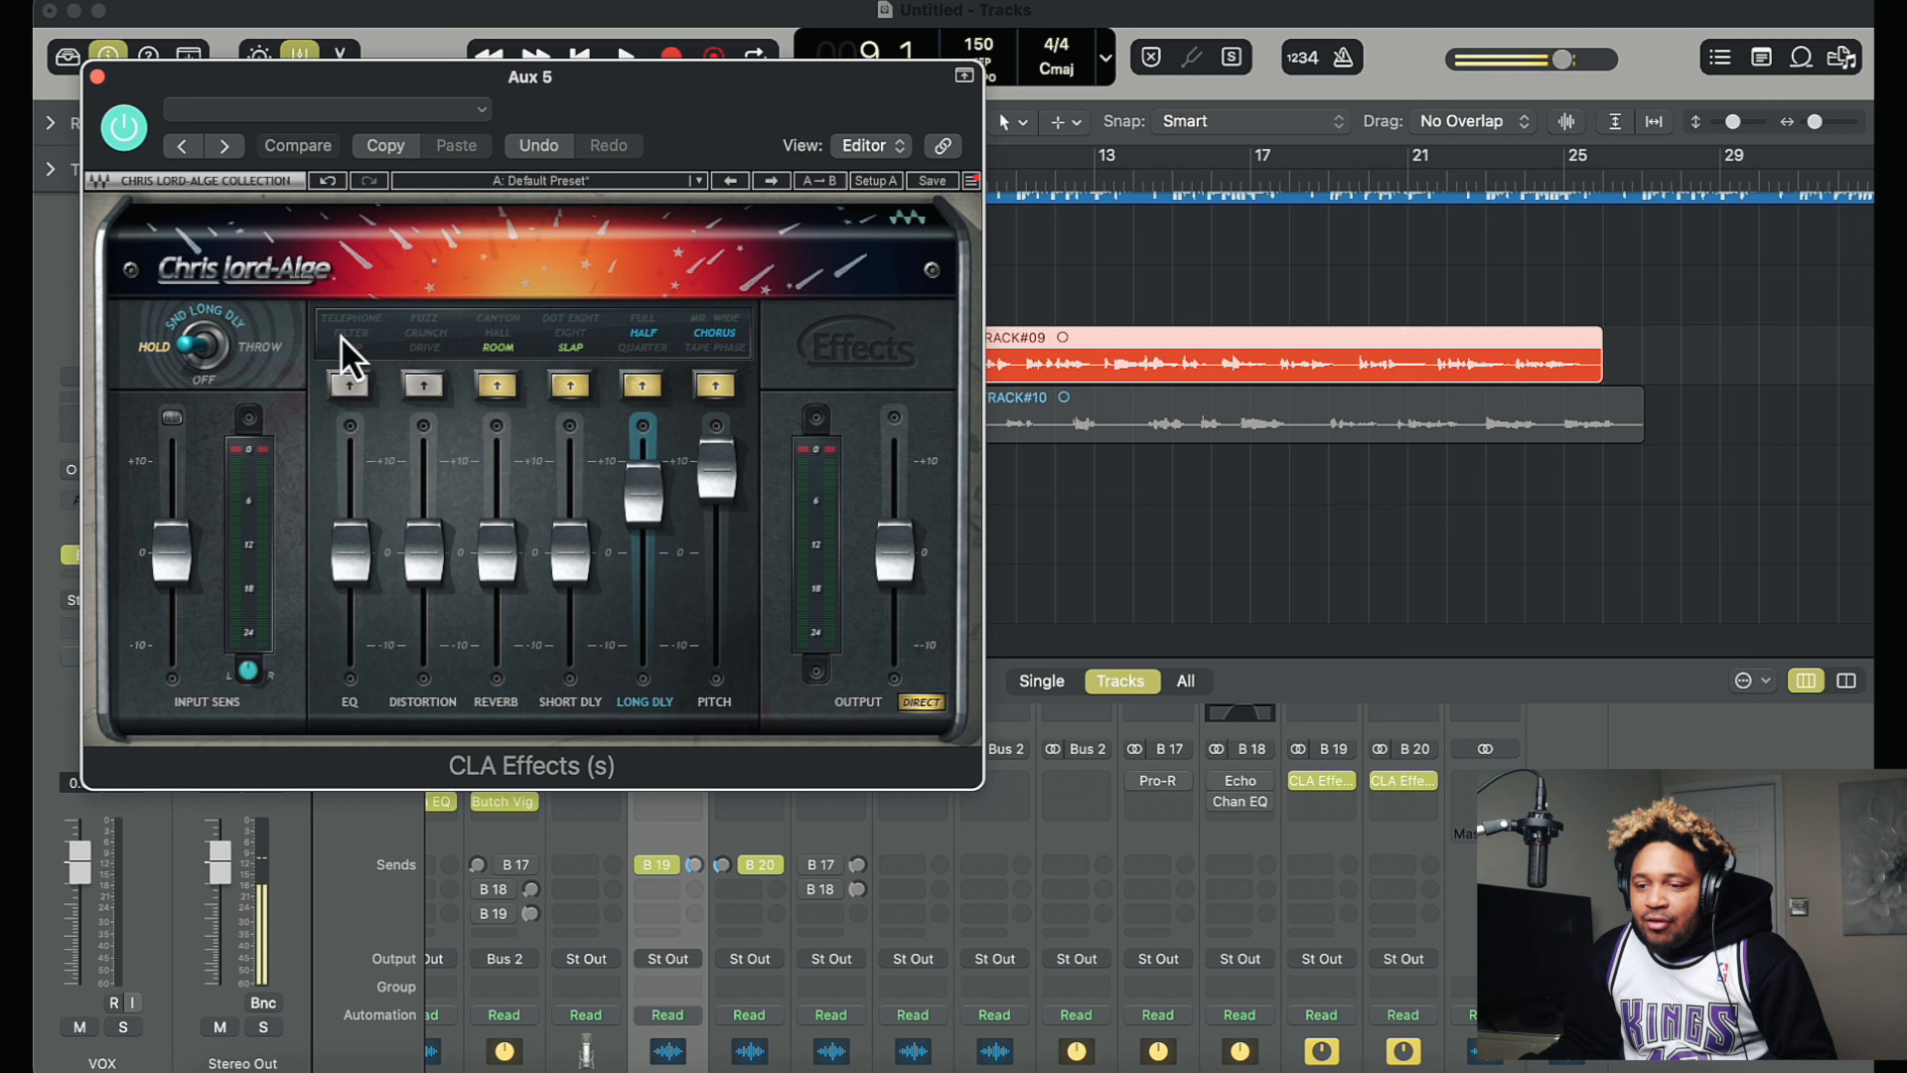
Step: Try the Hall reverb in CLA Effects during playback with the reverb level raised to 10.0
{"action": "left_click", "coordinate": [502, 344]}
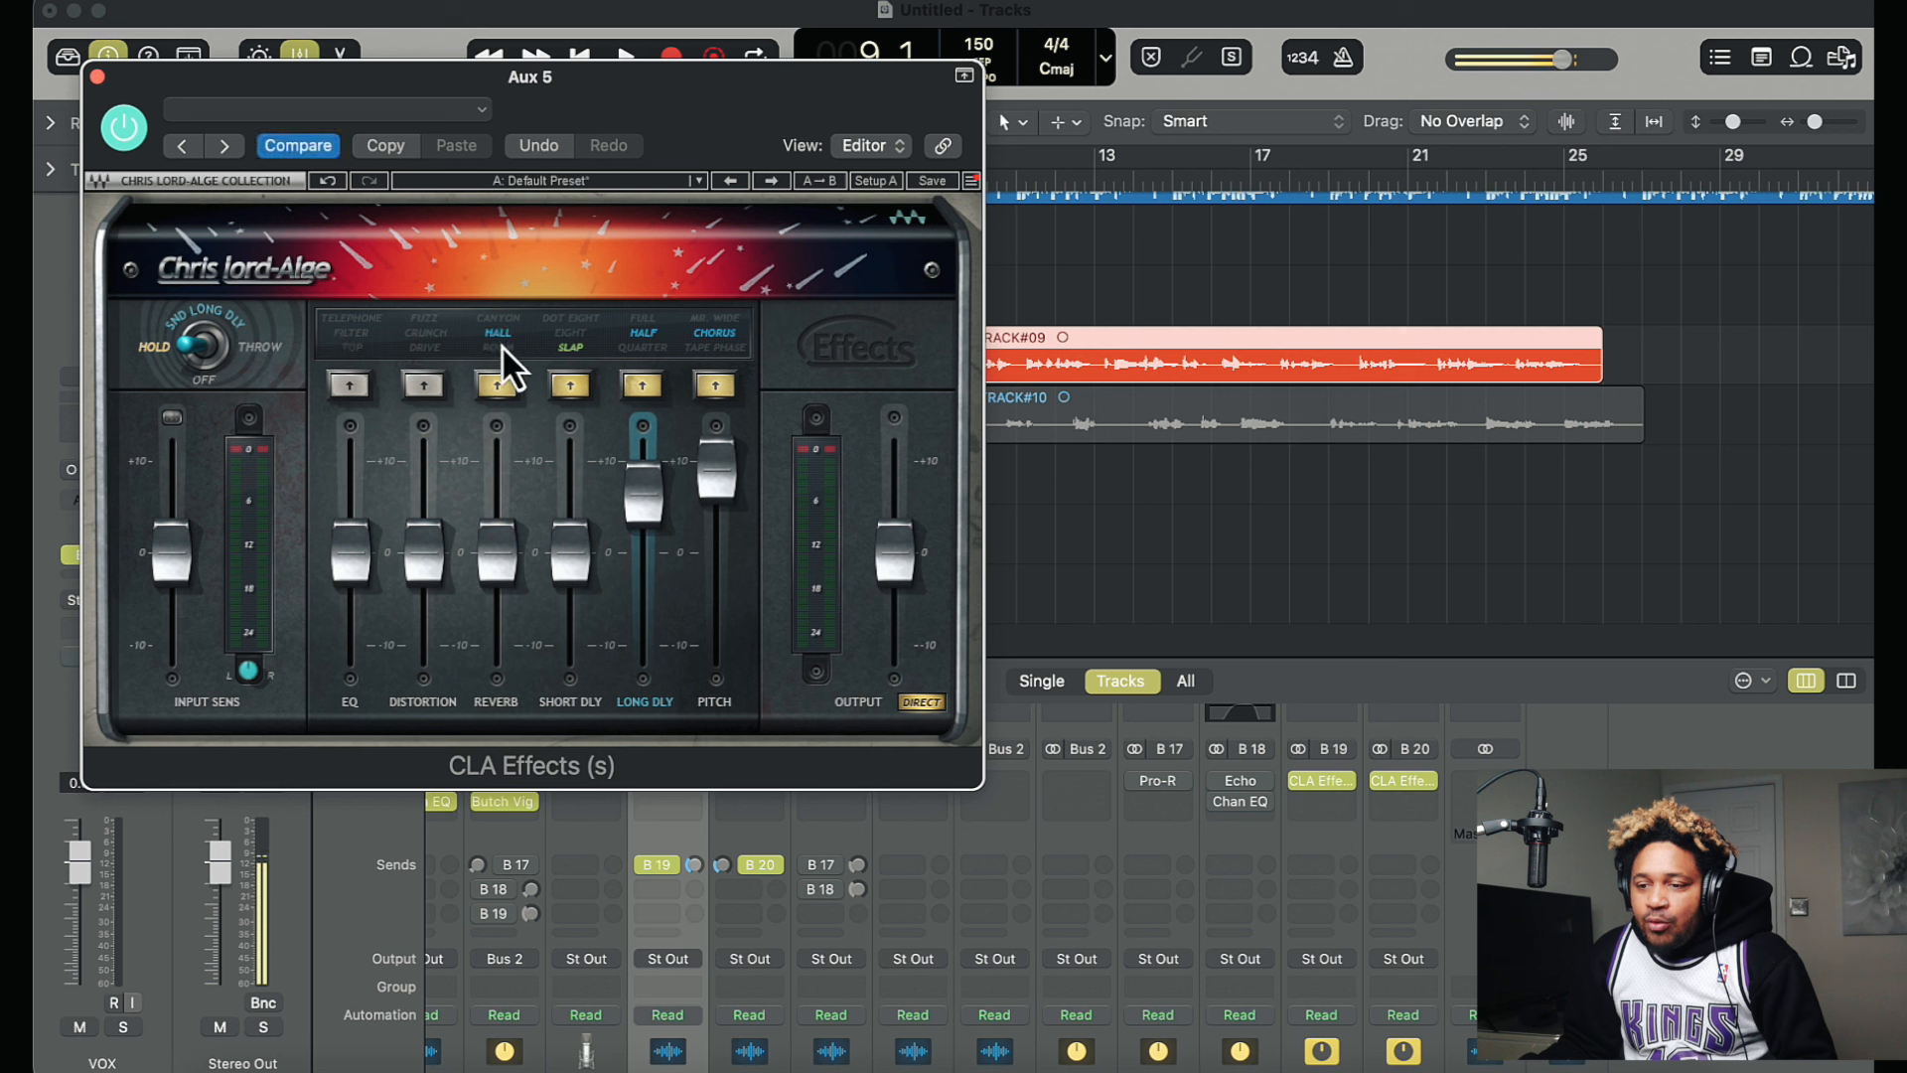
{"action": "left_click_drag", "start_coordinate": [496, 540], "coordinate": [496, 403]}
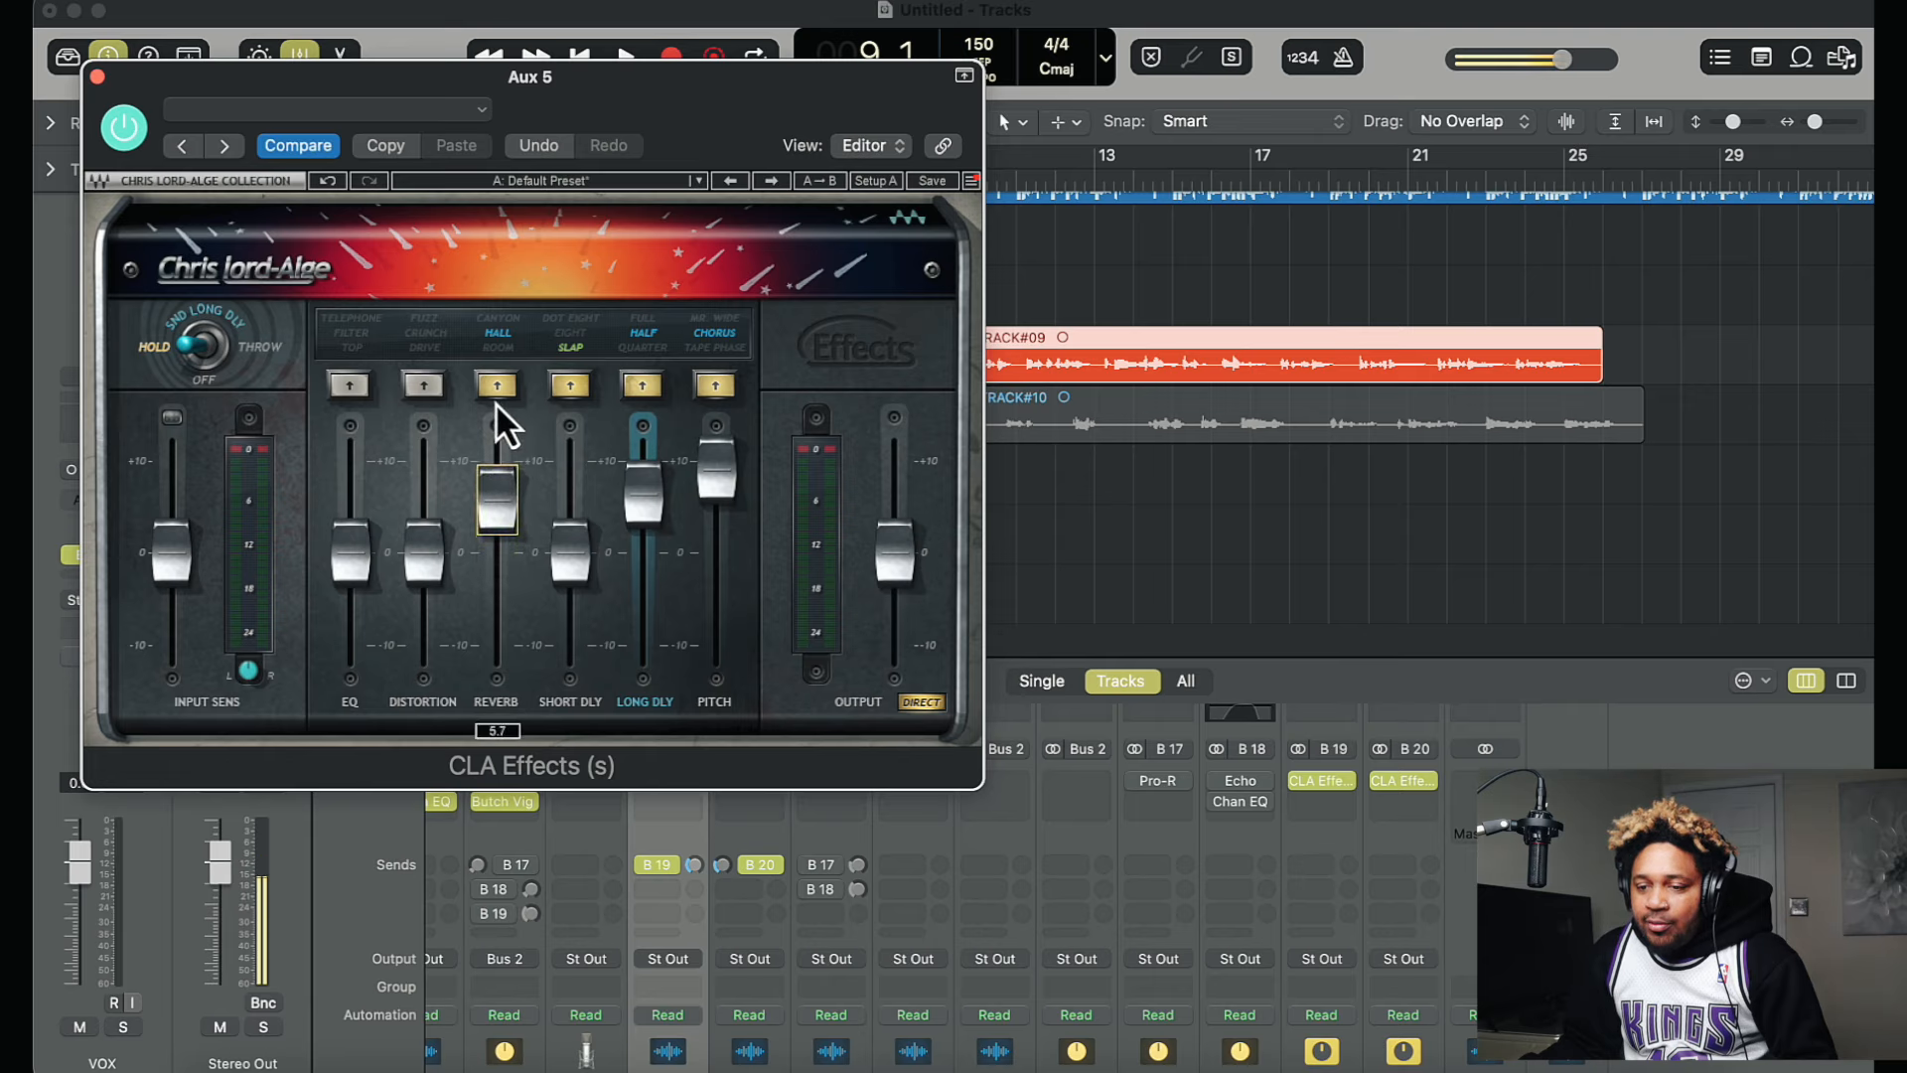
{"action": "key", "text": "space"}
{"action": "left_click_drag", "start_coordinate": [493, 469], "coordinate": [496, 435]}
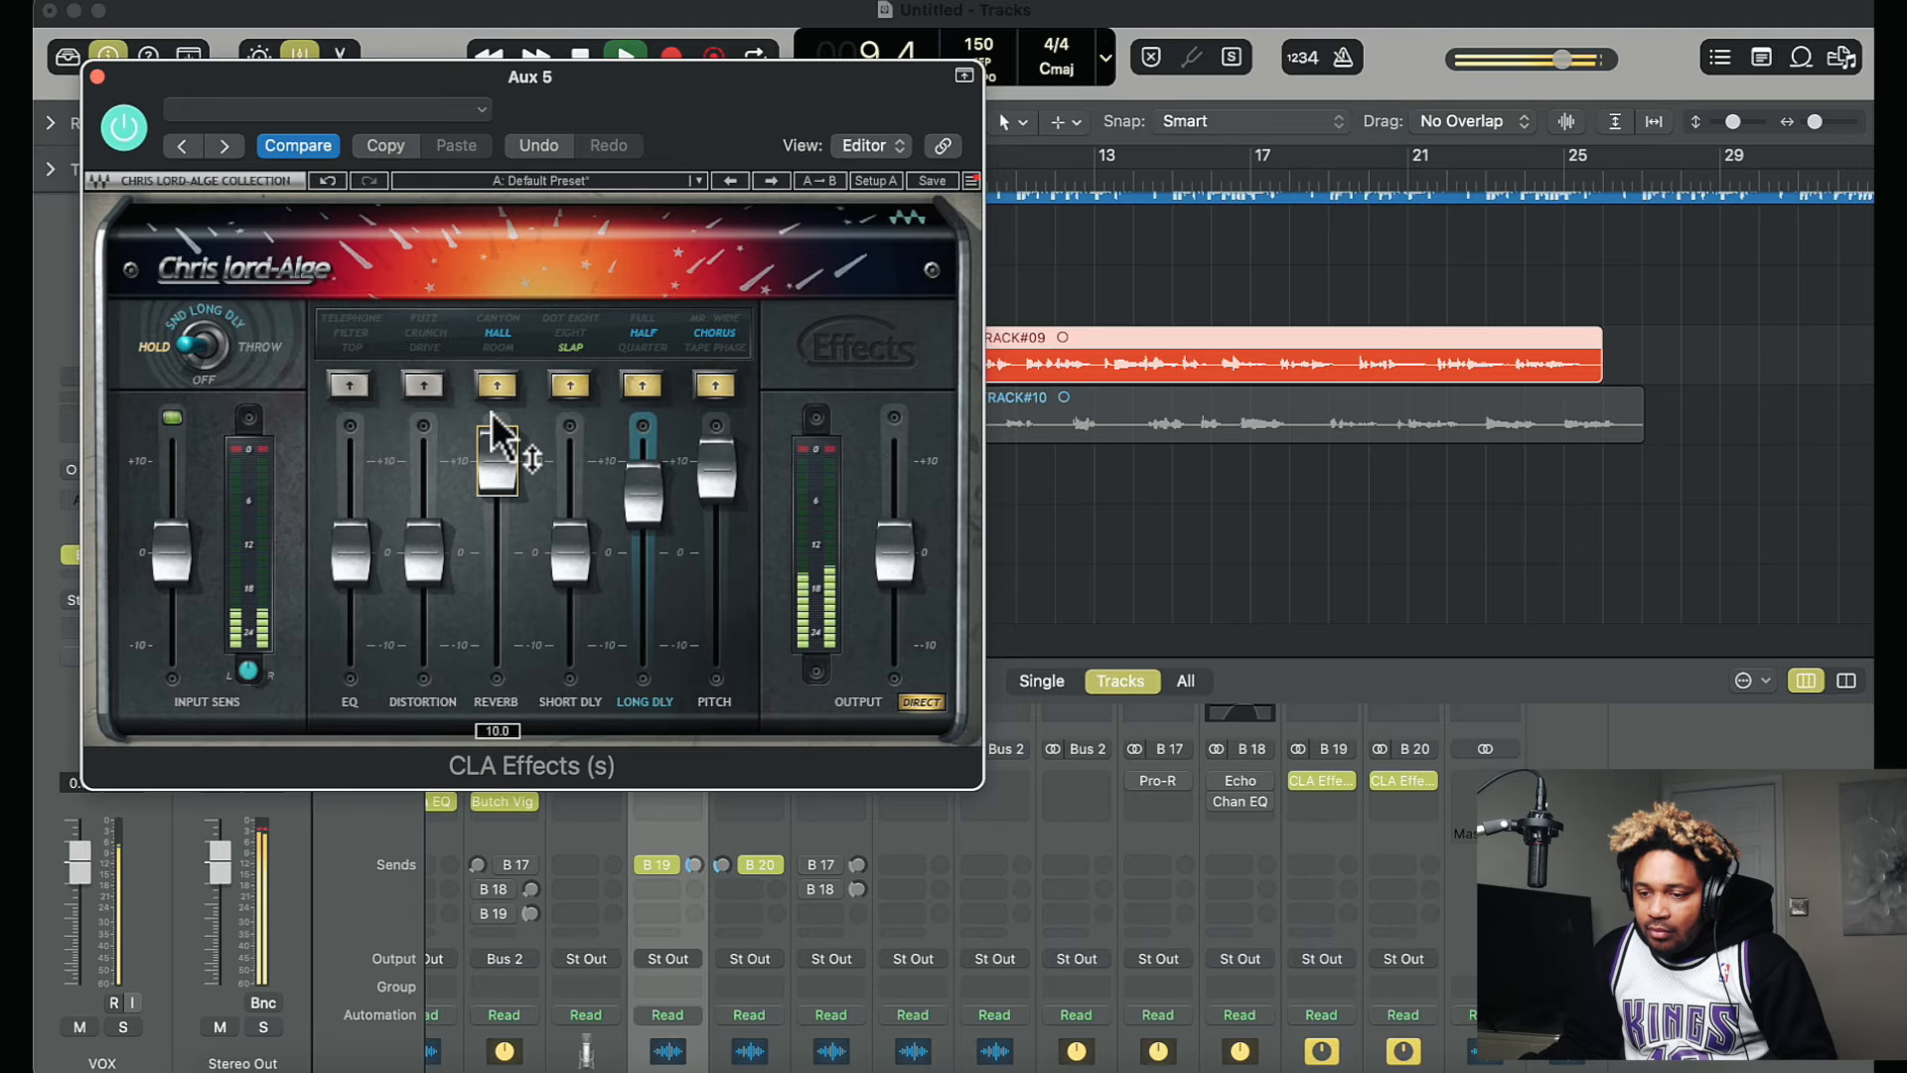
Step: Switch the reverb to Canyon, lower its level to slightly below 0 while listening, and stop playback
{"action": "left_click", "coordinate": [492, 320]}
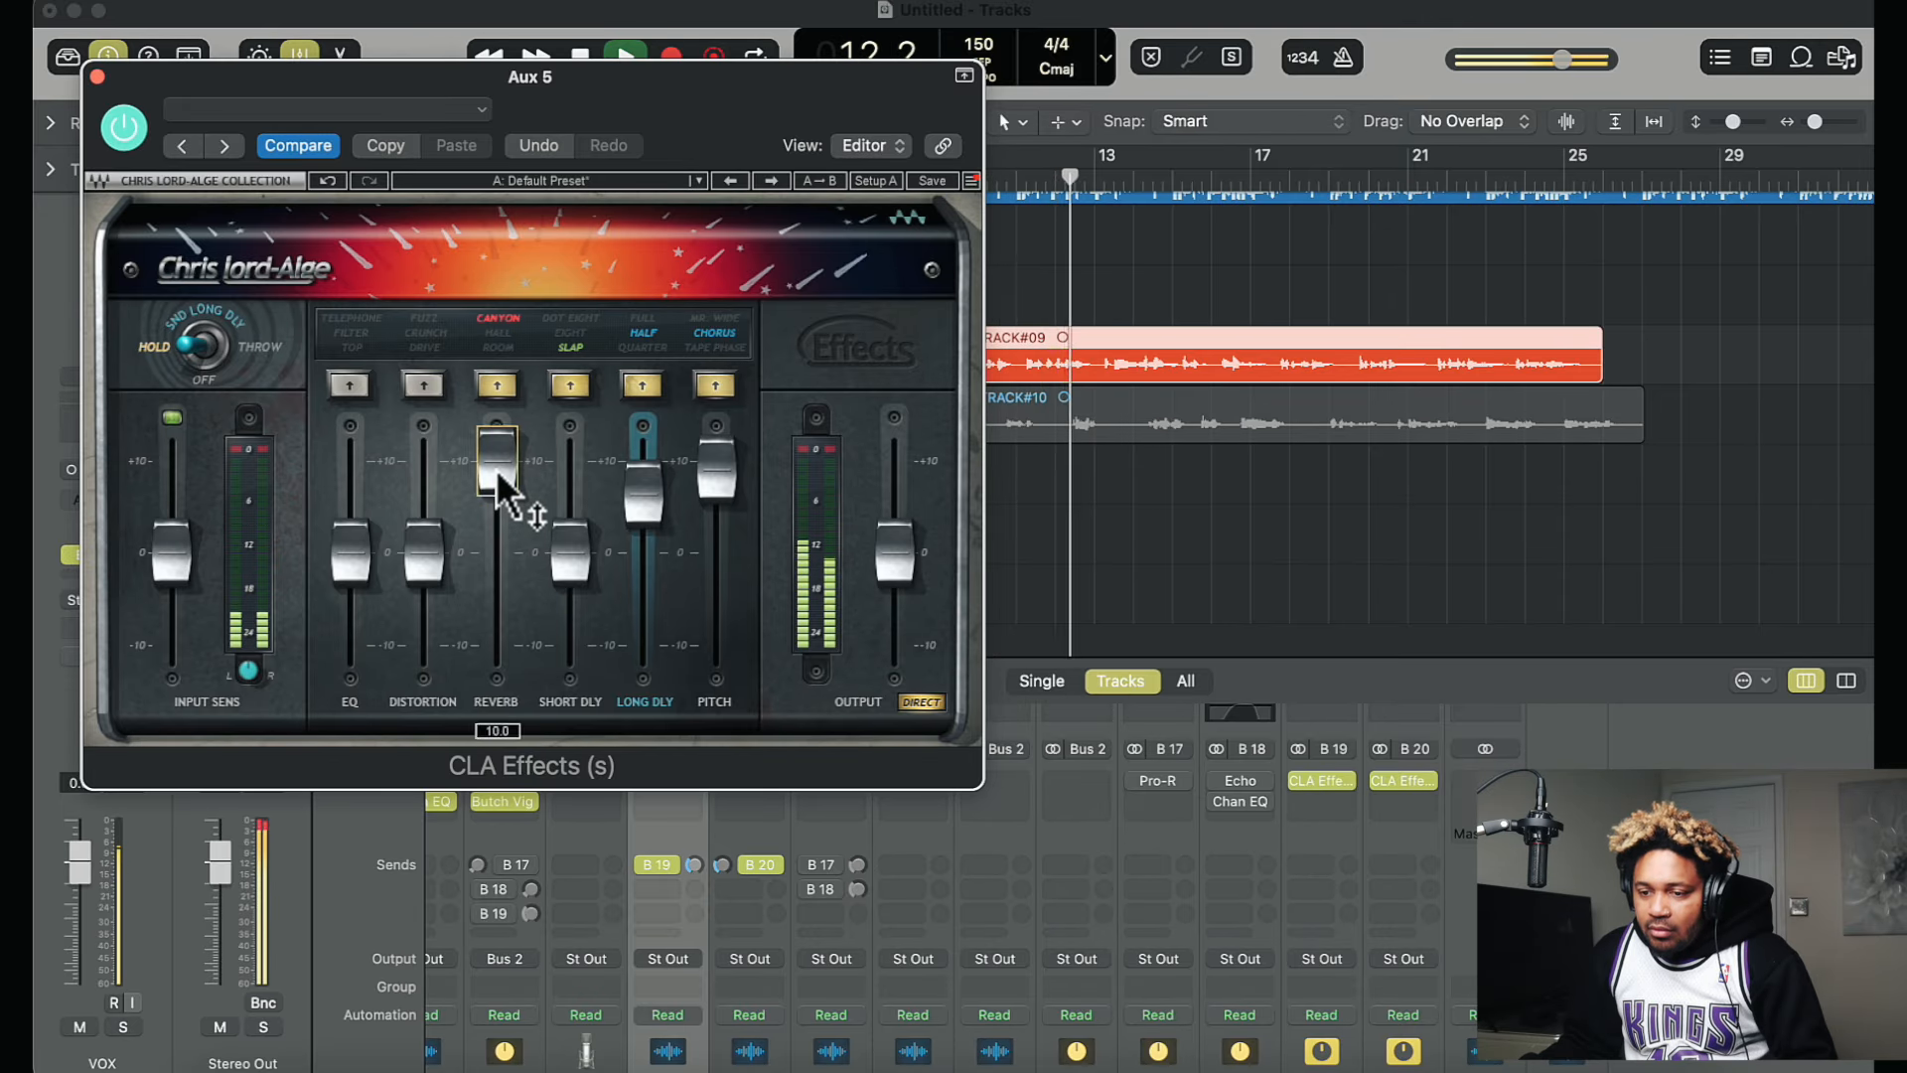
{"action": "left_click_drag", "start_coordinate": [497, 472], "coordinate": [514, 707]}
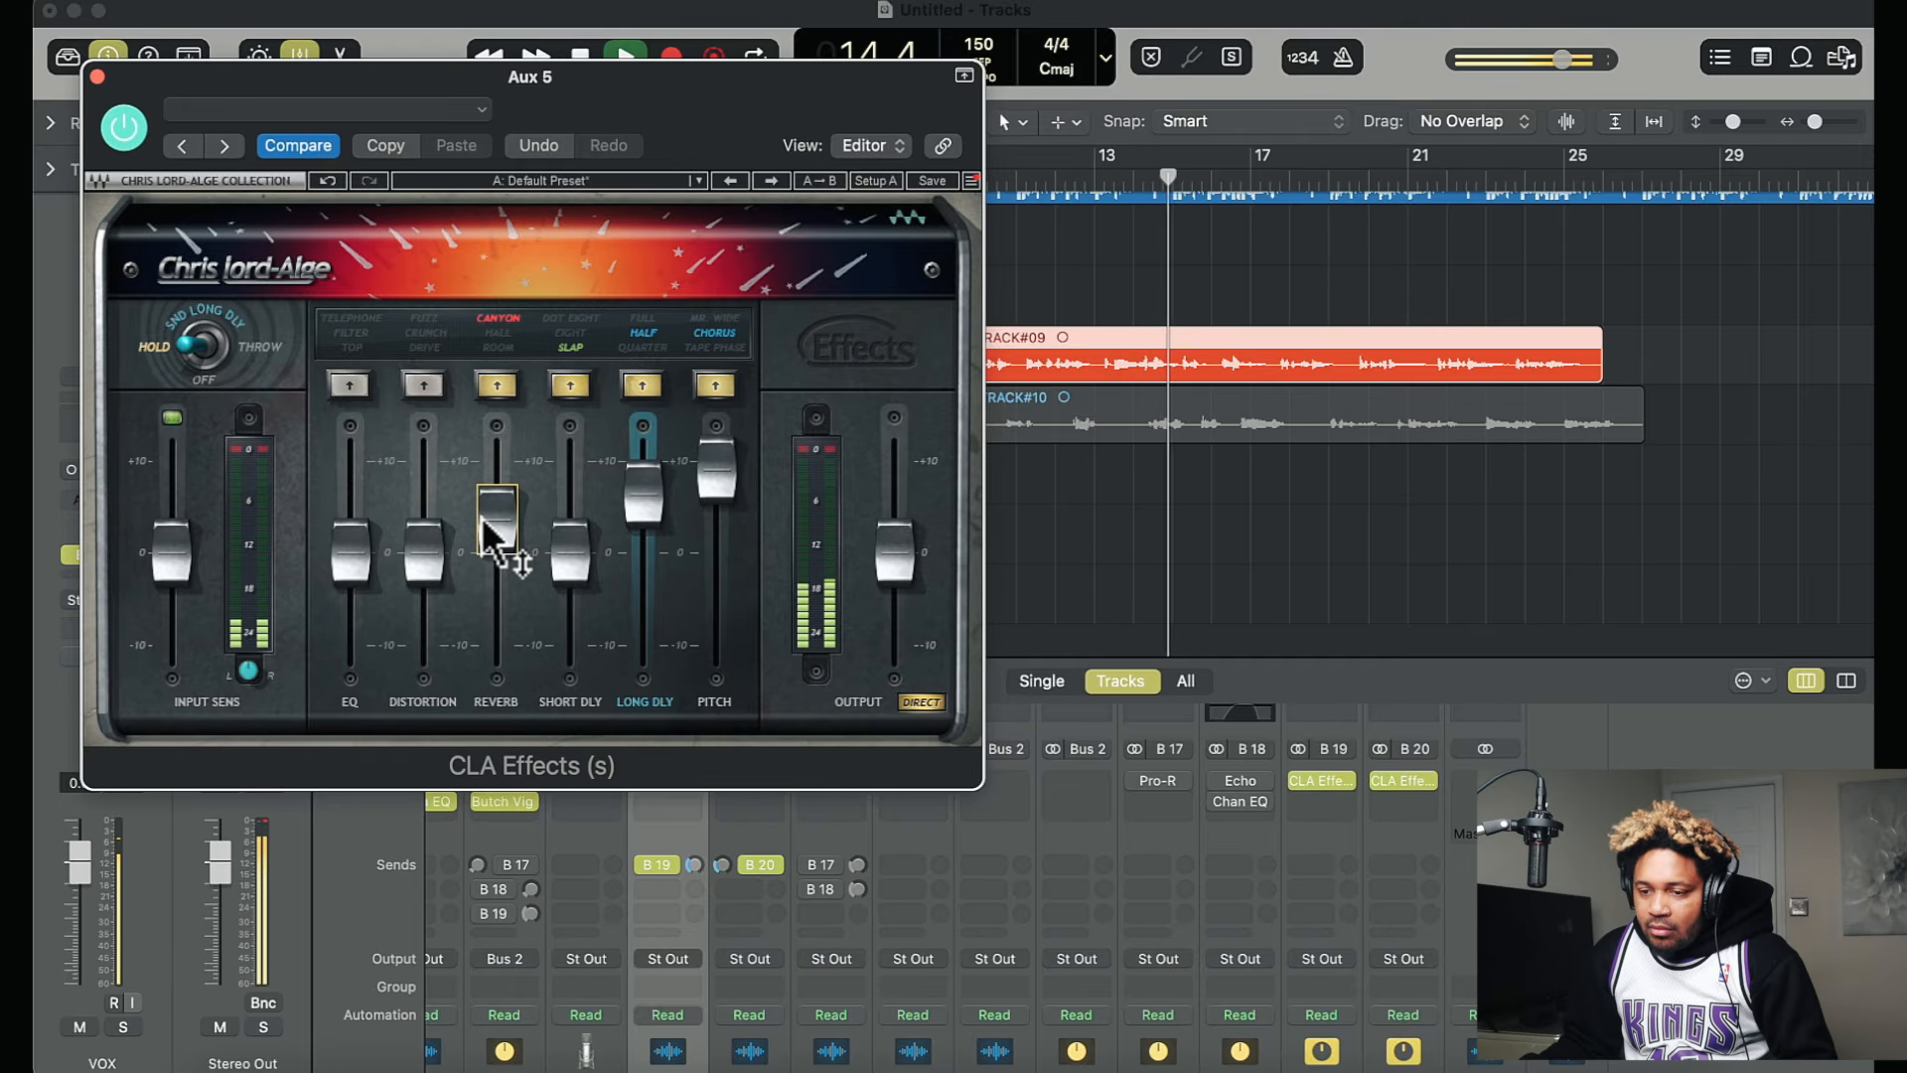
{"action": "left_click_drag", "start_coordinate": [493, 537], "coordinate": [519, 682]}
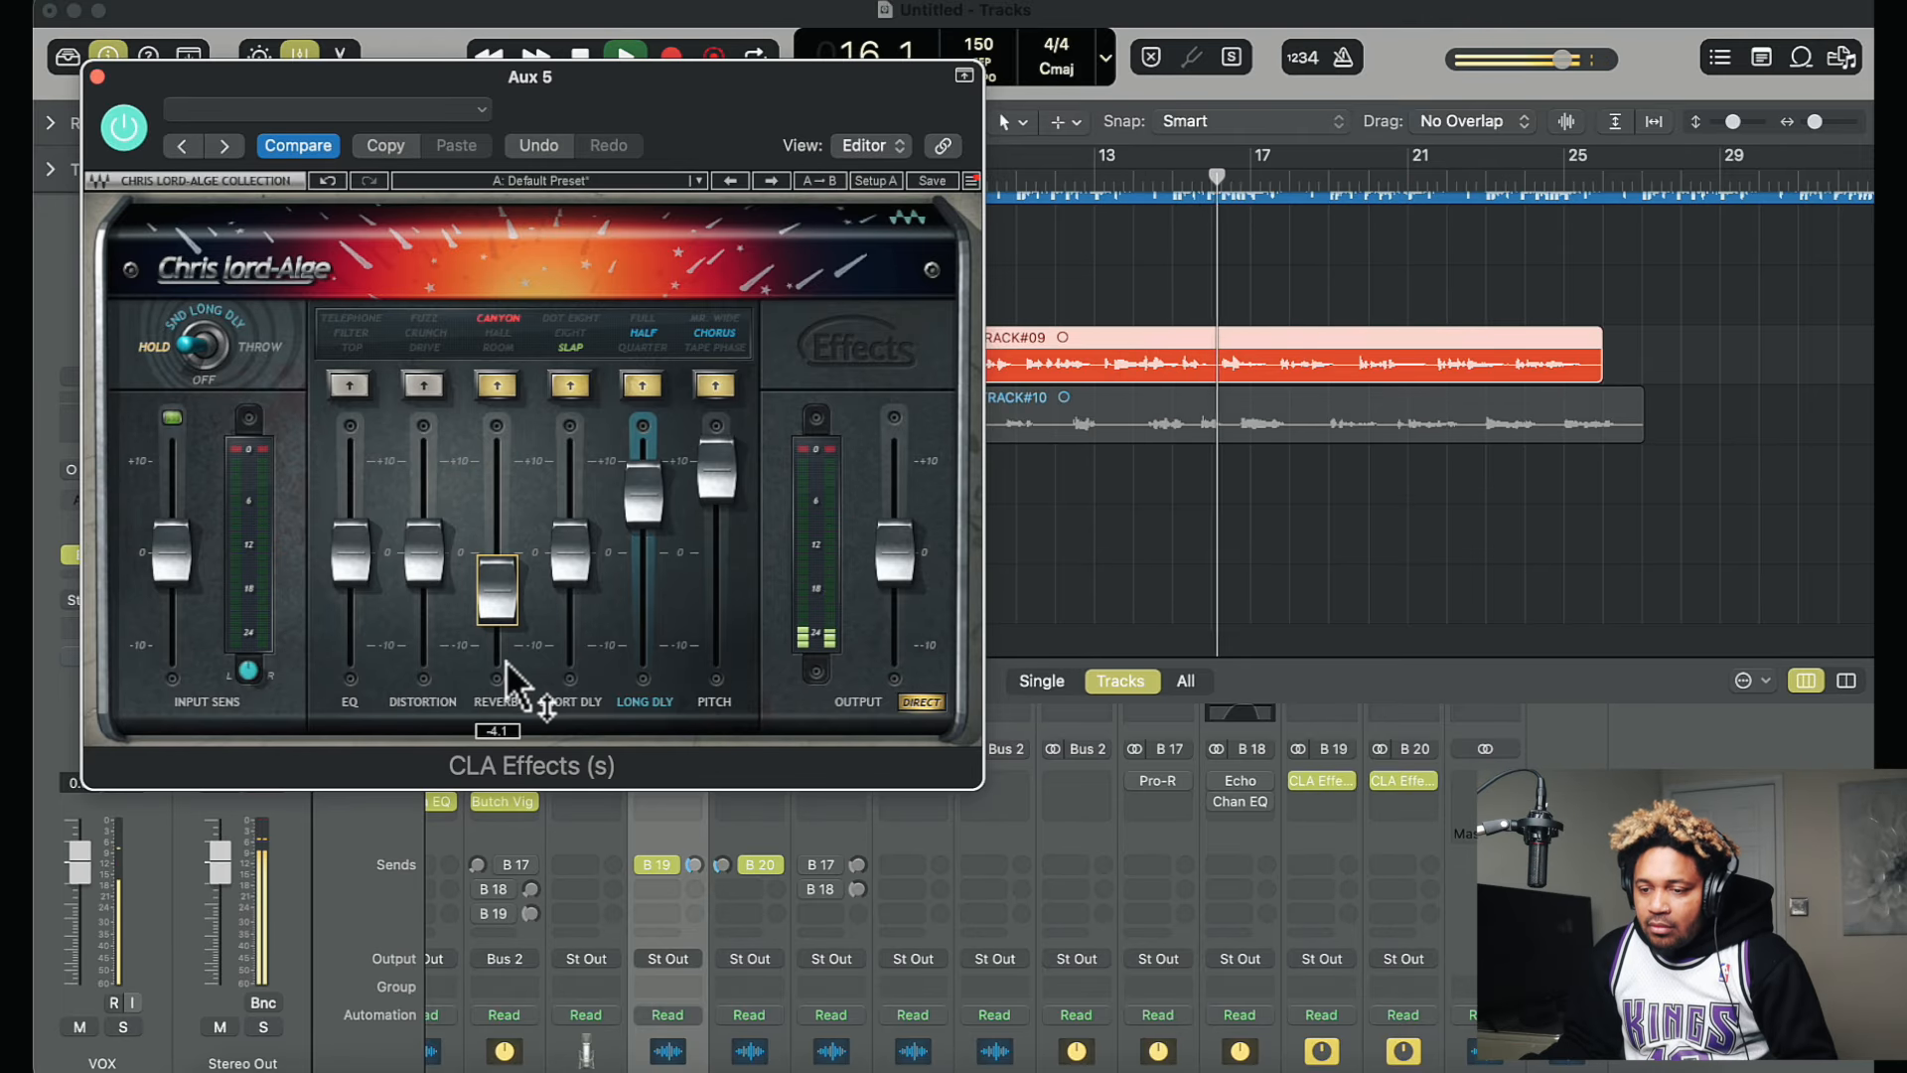
{"action": "left_click_drag", "start_coordinate": [512, 686], "coordinate": [507, 639]}
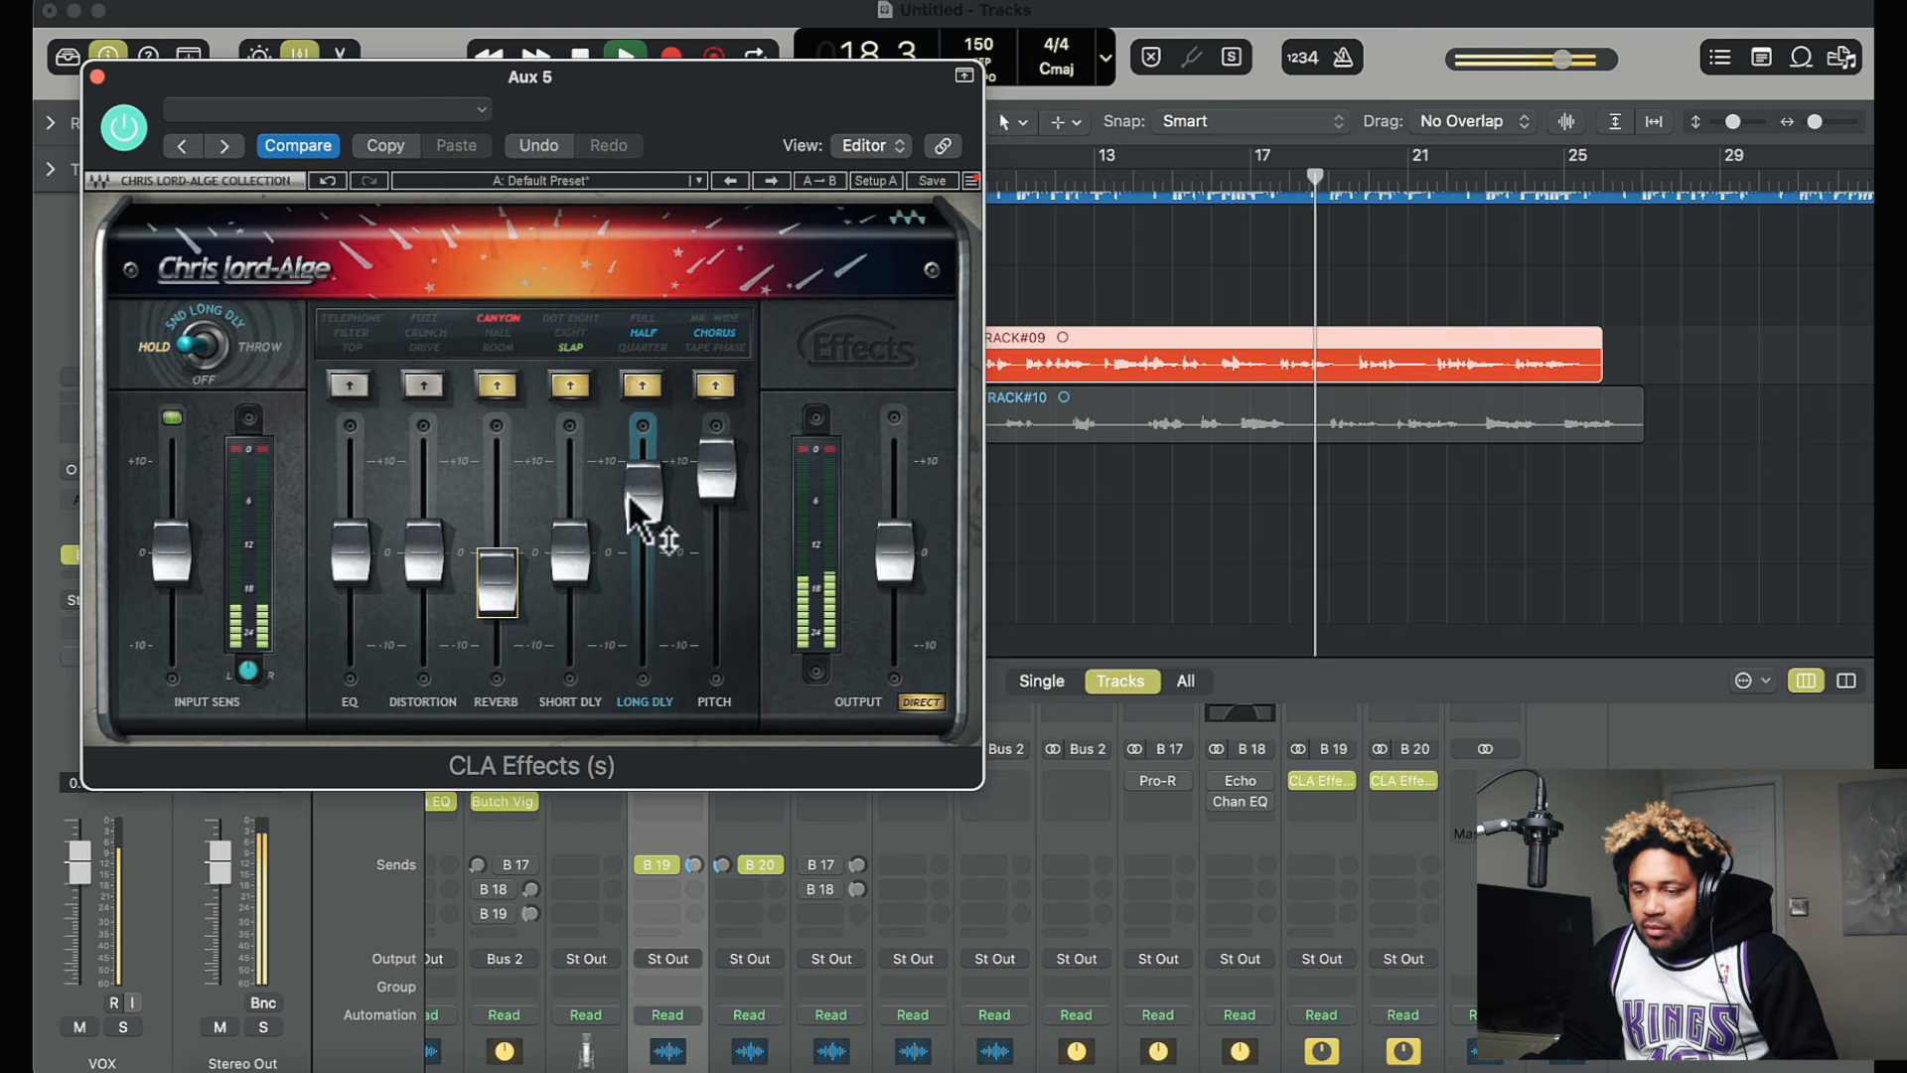
{"action": "key", "text": "space"}
Step: Set the short delay to Eight, raise its level to near +10 and play back the vocal
{"action": "left_click", "coordinate": [579, 336]}
{"action": "left_click_drag", "start_coordinate": [568, 443], "coordinate": [568, 397]}
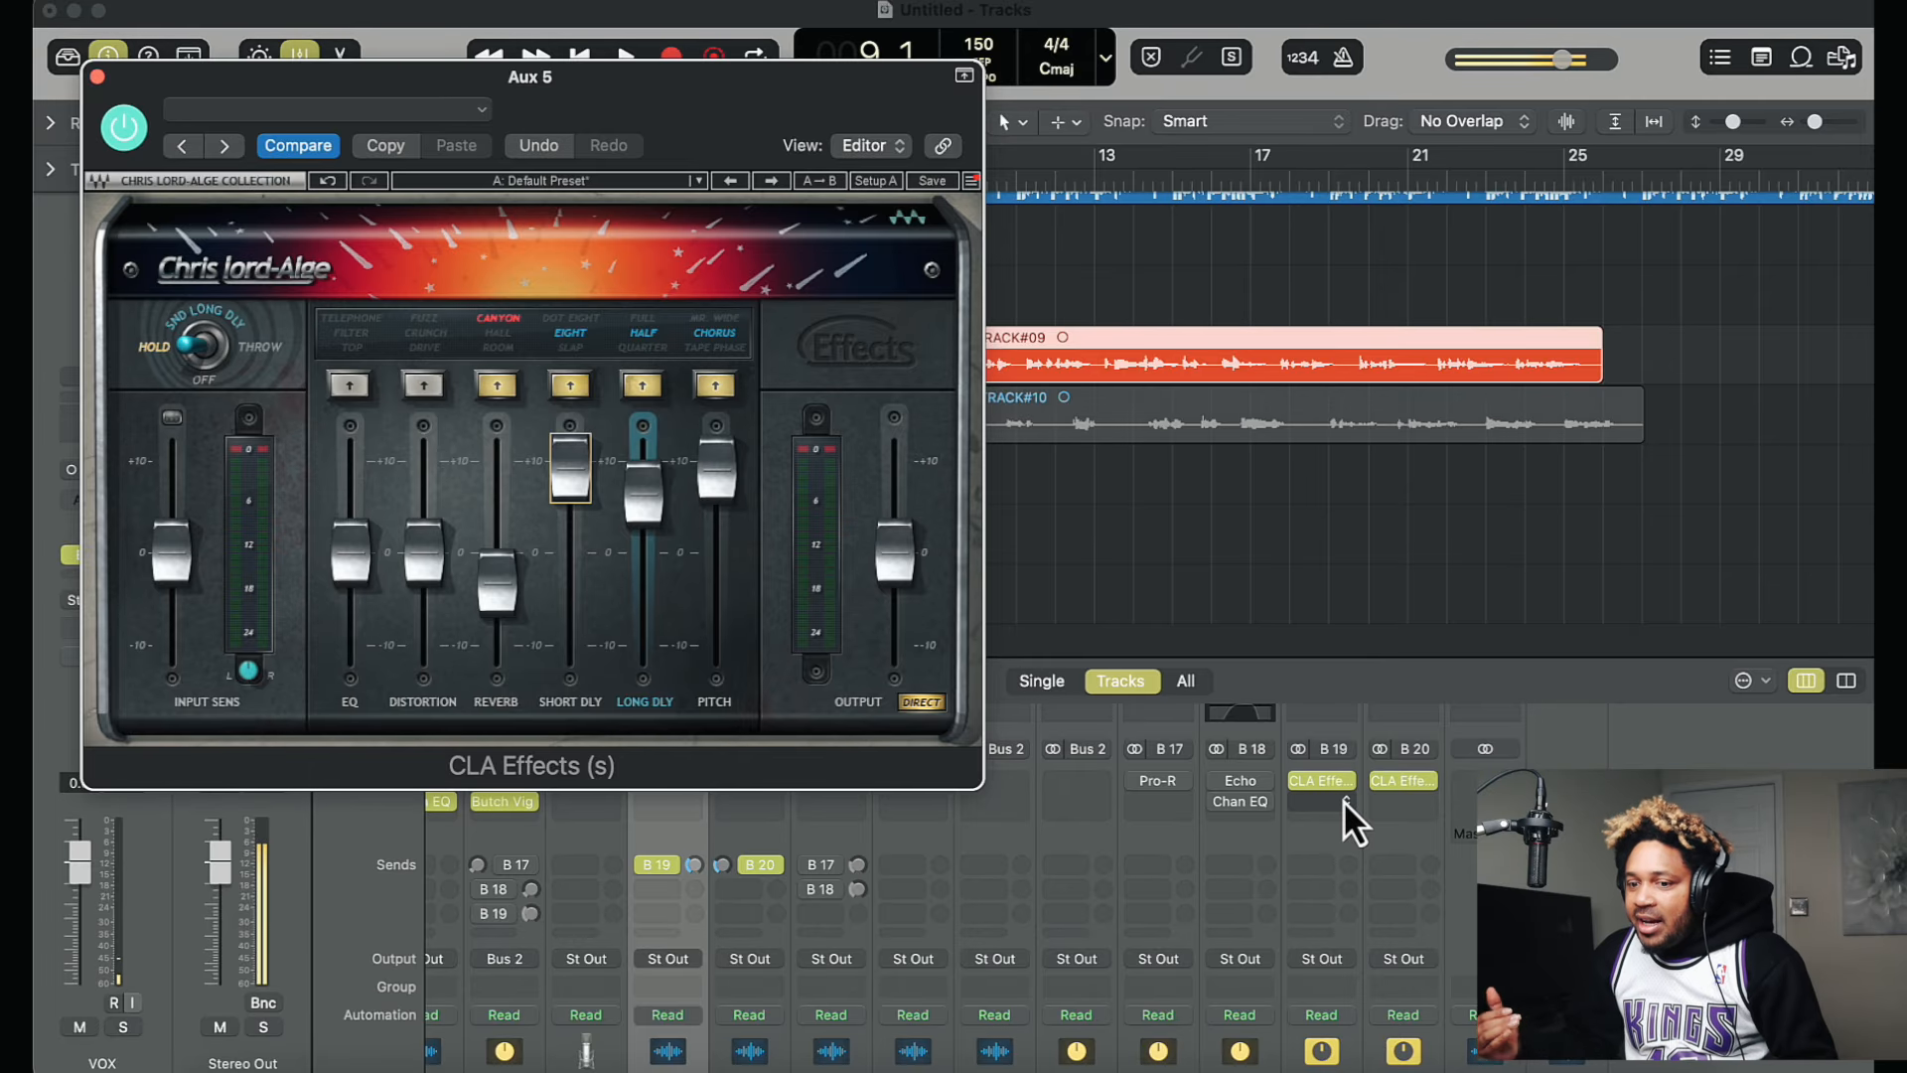
{"action": "key", "text": "space"}
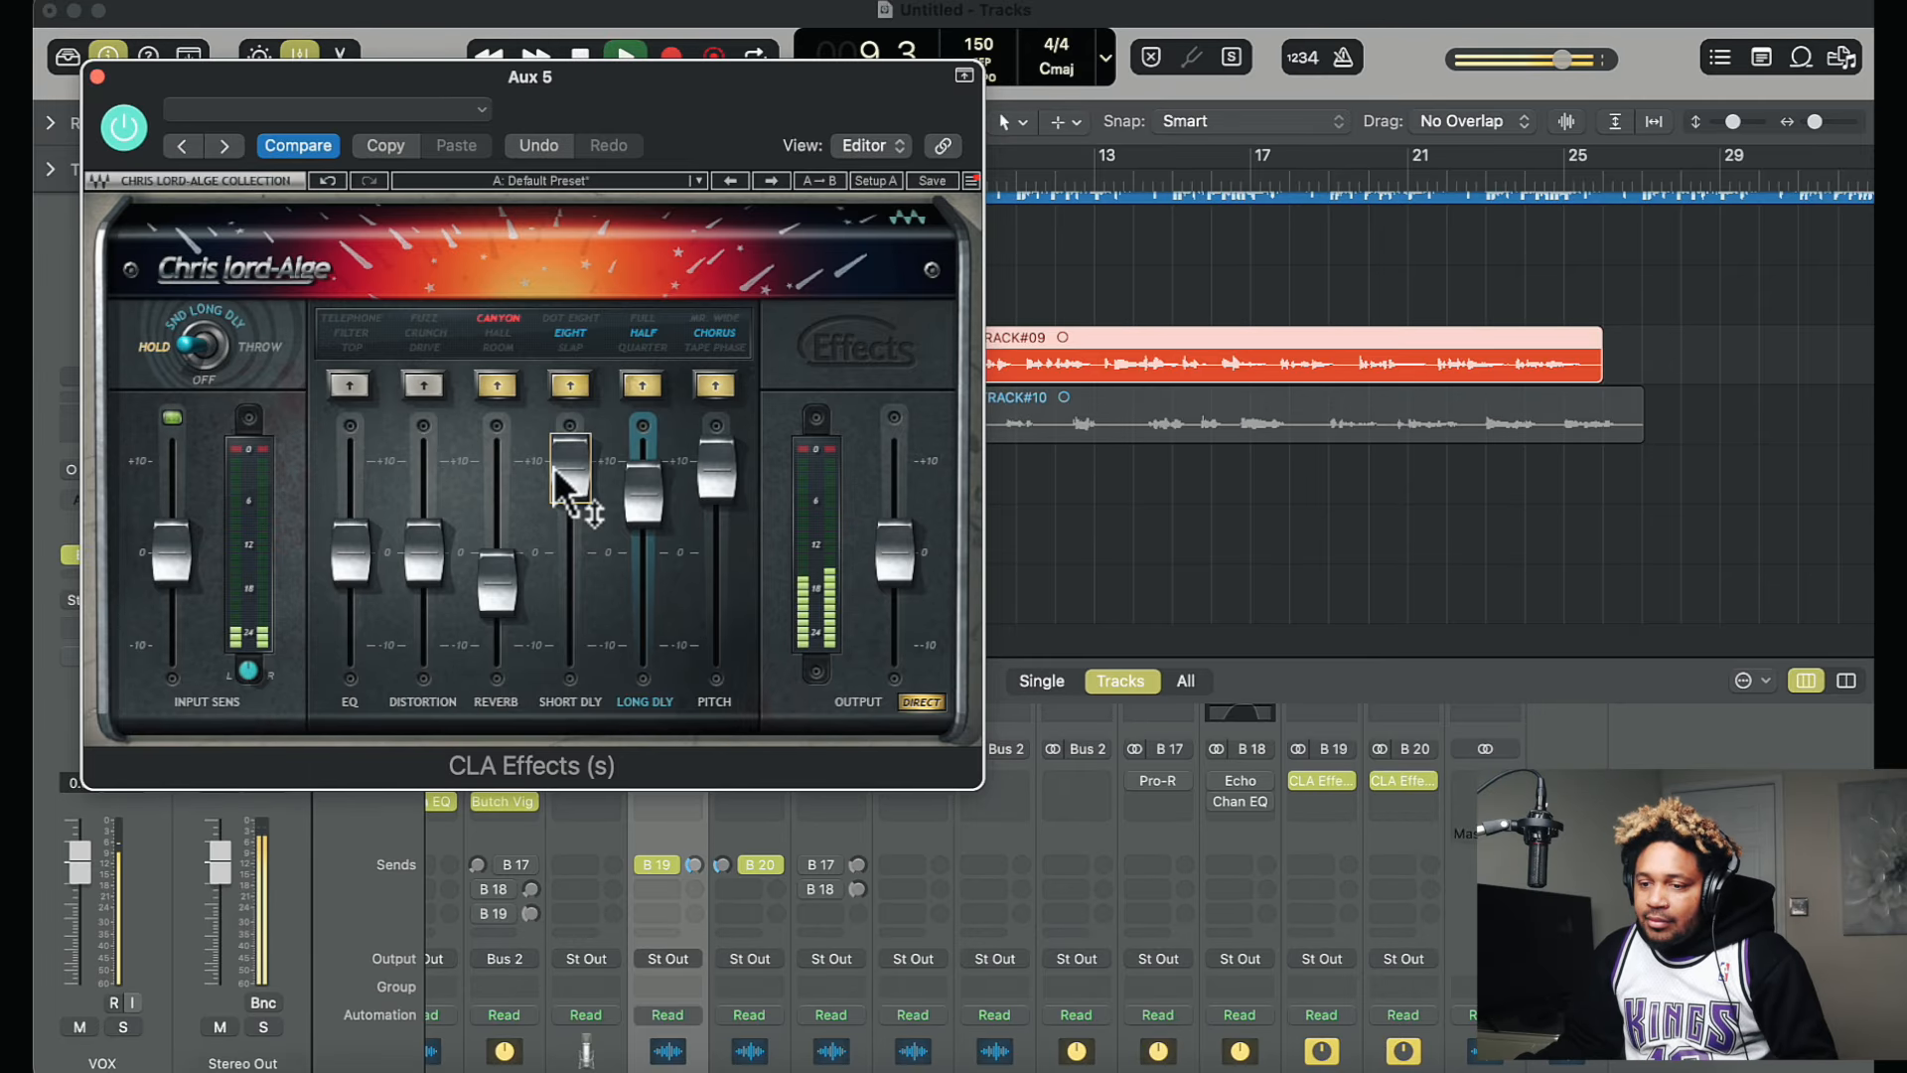
Step: Lower the short delay level to slightly above 0 during playback, stop, and switch the short delay off after selecting Slap
{"action": "left_click_drag", "start_coordinate": [574, 473], "coordinate": [576, 611]}
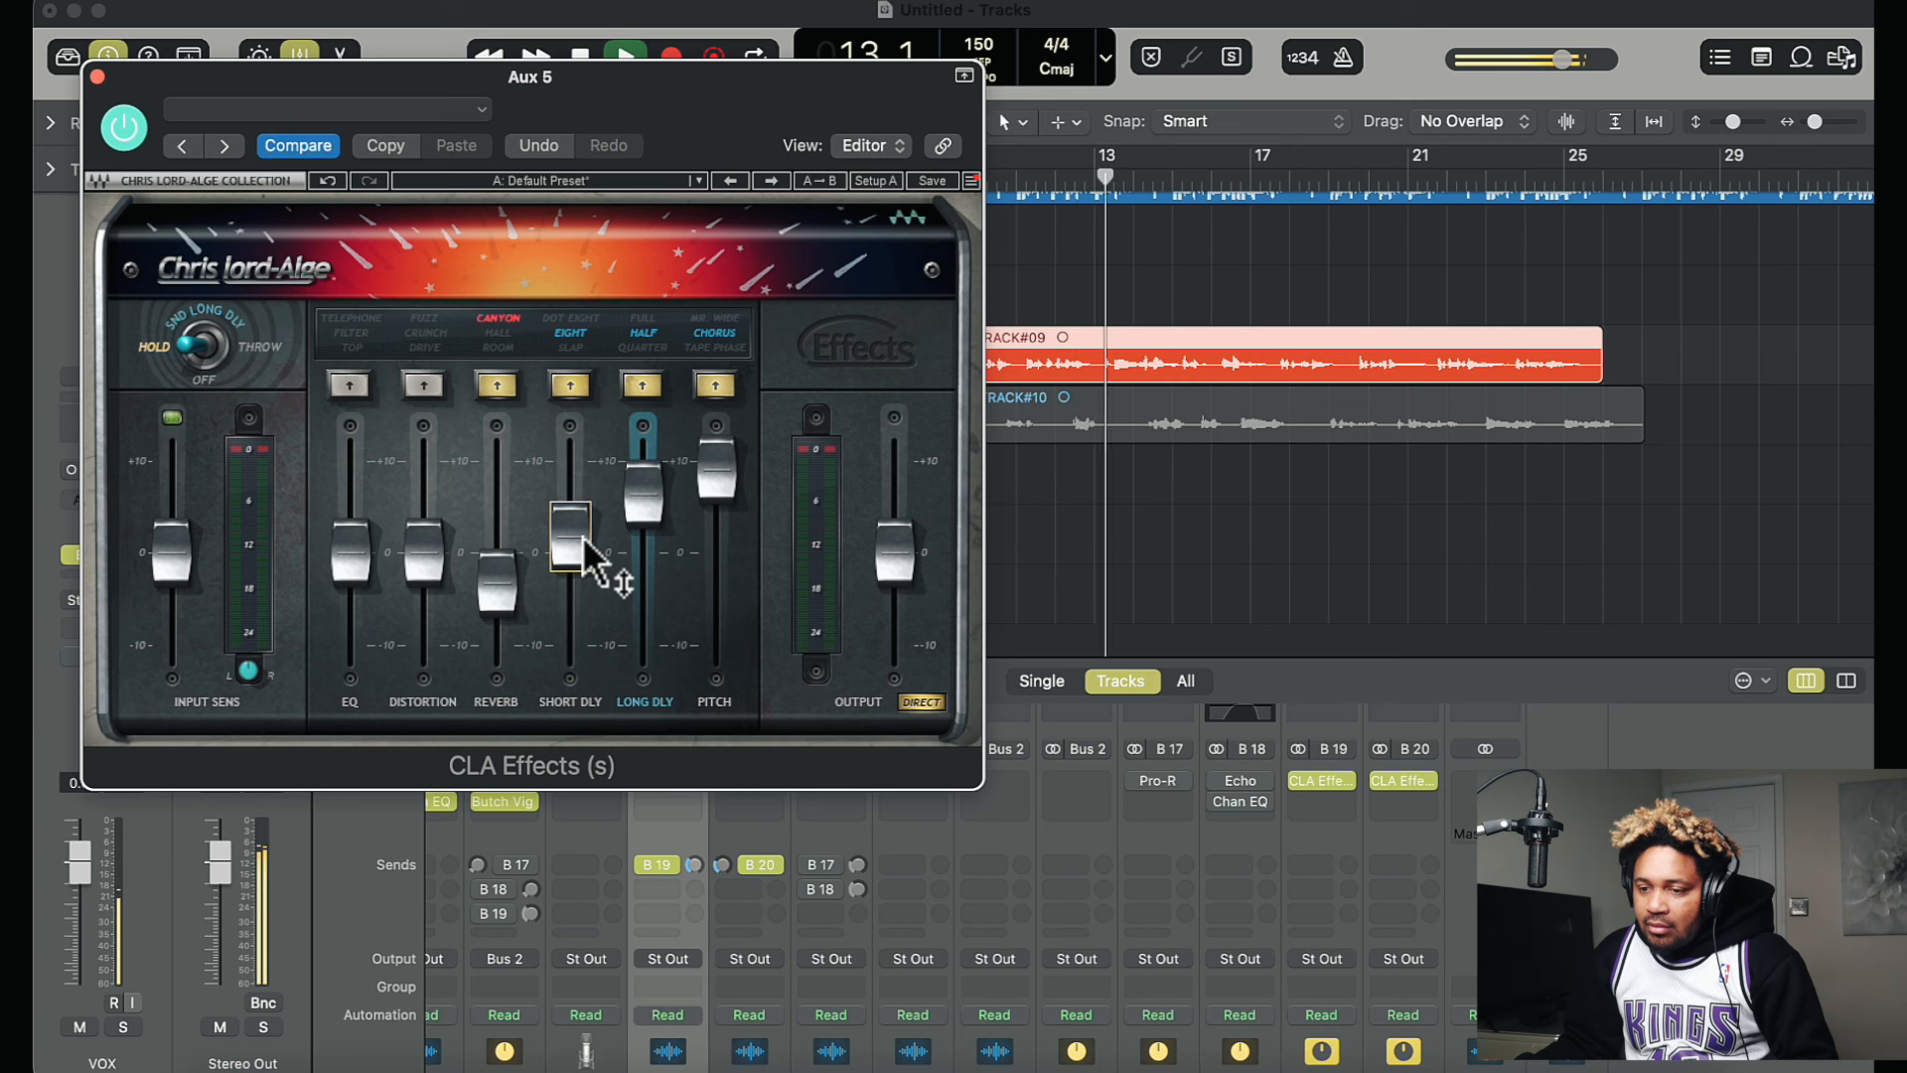
{"action": "key", "text": "space"}
{"action": "left_click", "coordinate": [564, 343]}
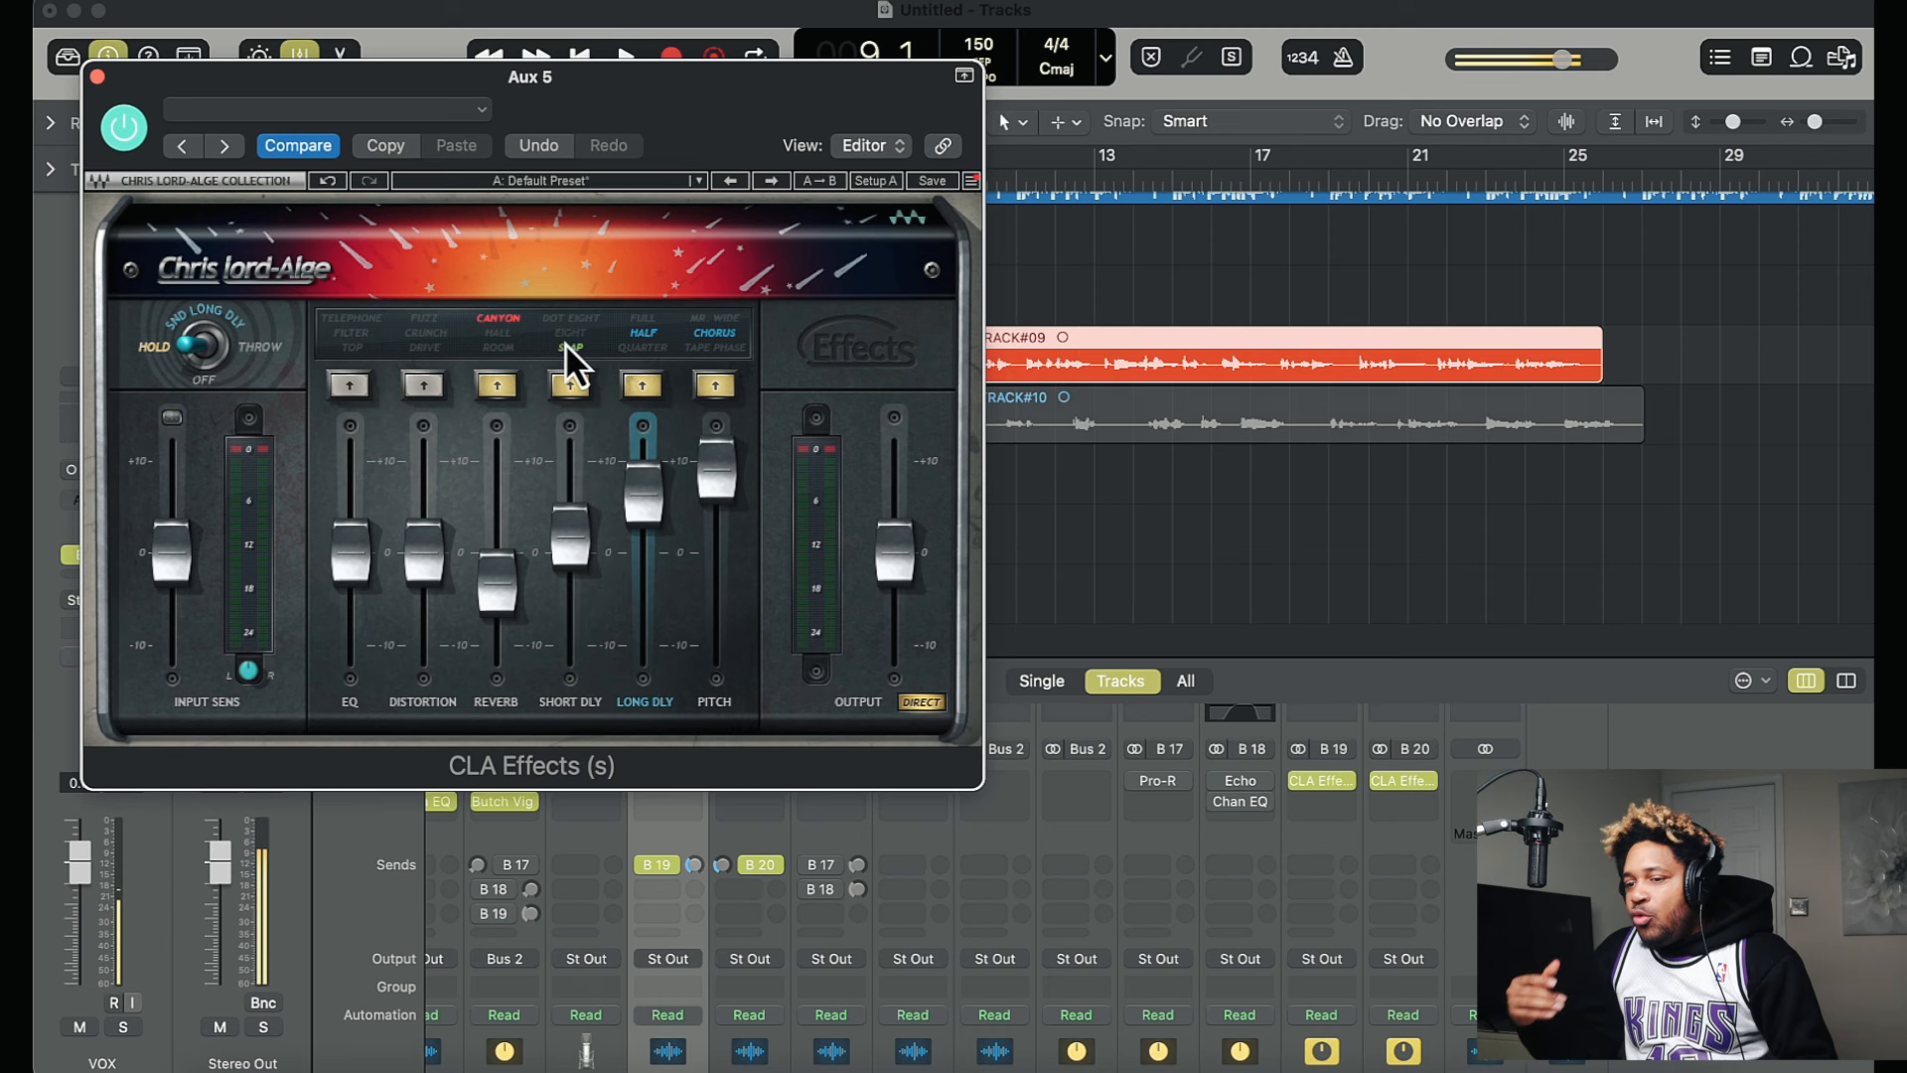
{"action": "left_click", "coordinate": [569, 350]}
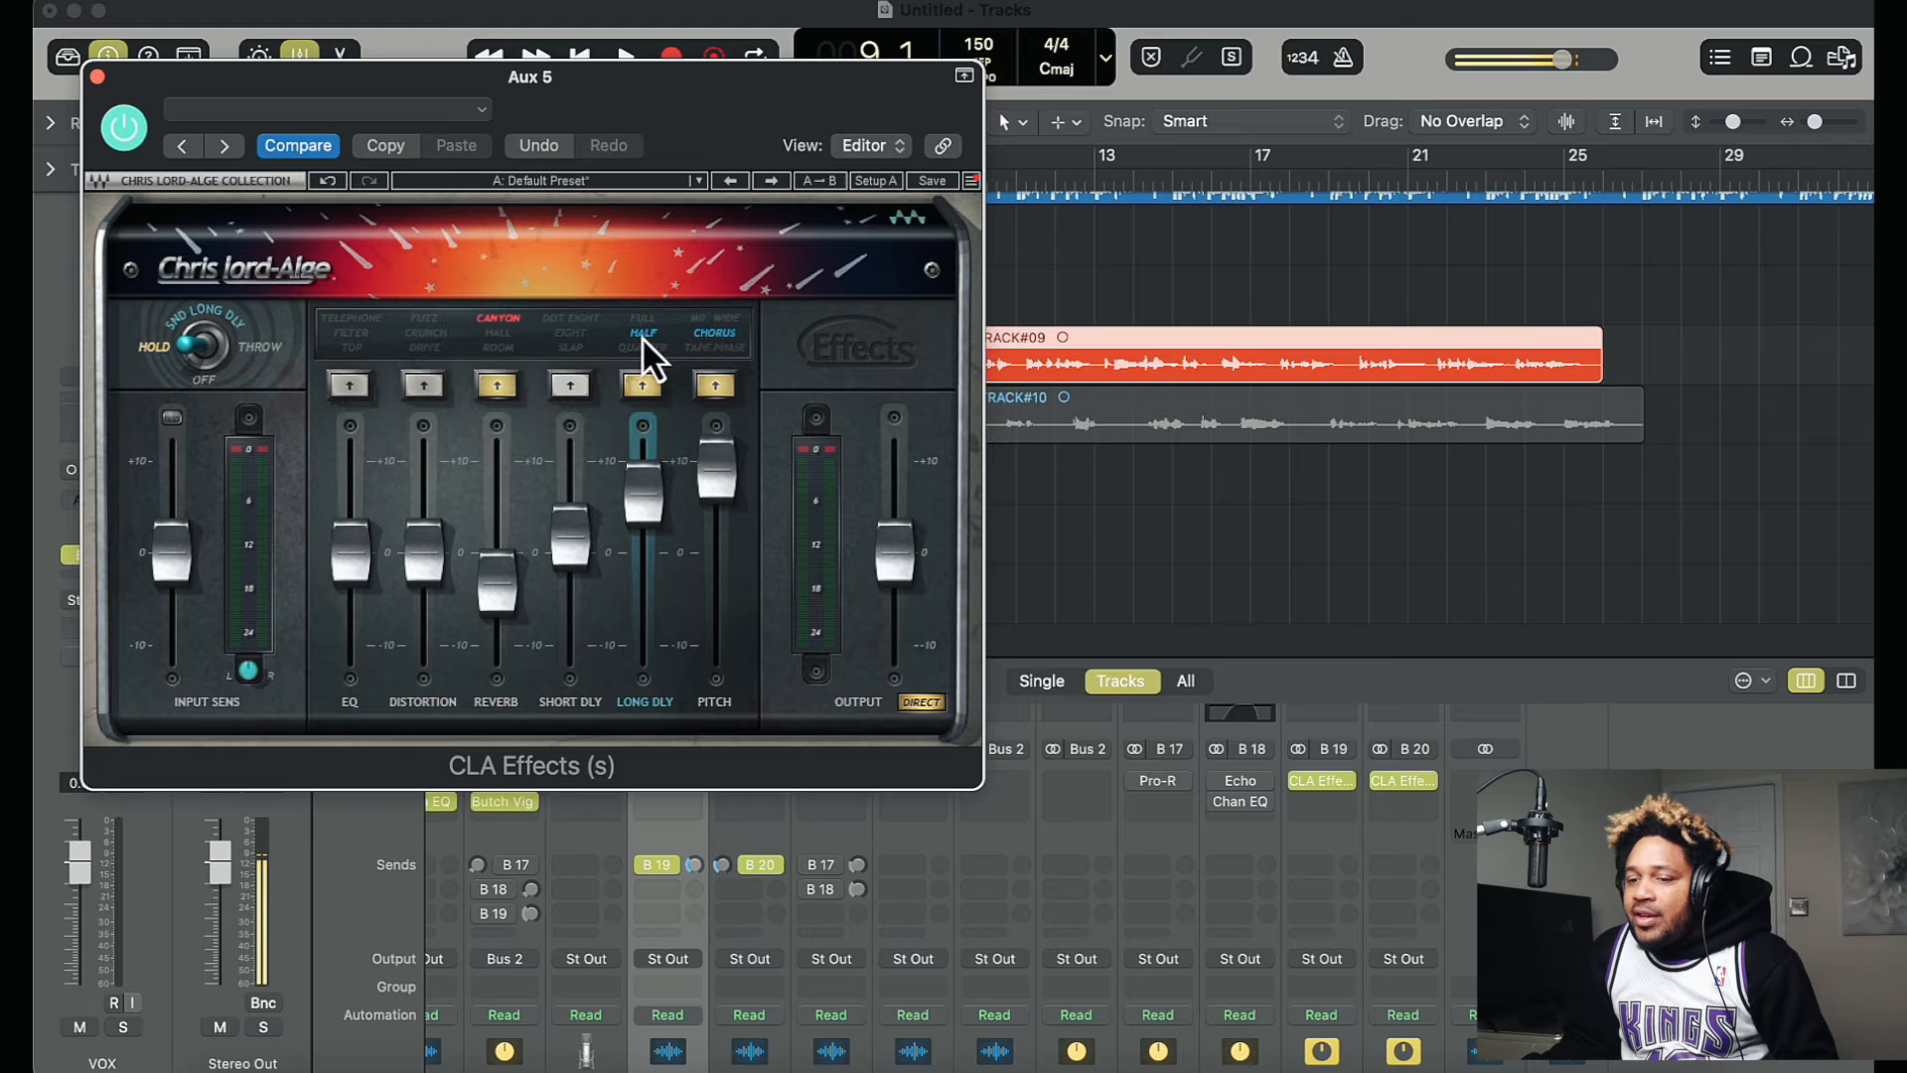
Step: Try the Chorus pitch effect during playback with the long delay off and the pitch level at 10.0
{"action": "key", "text": "space"}
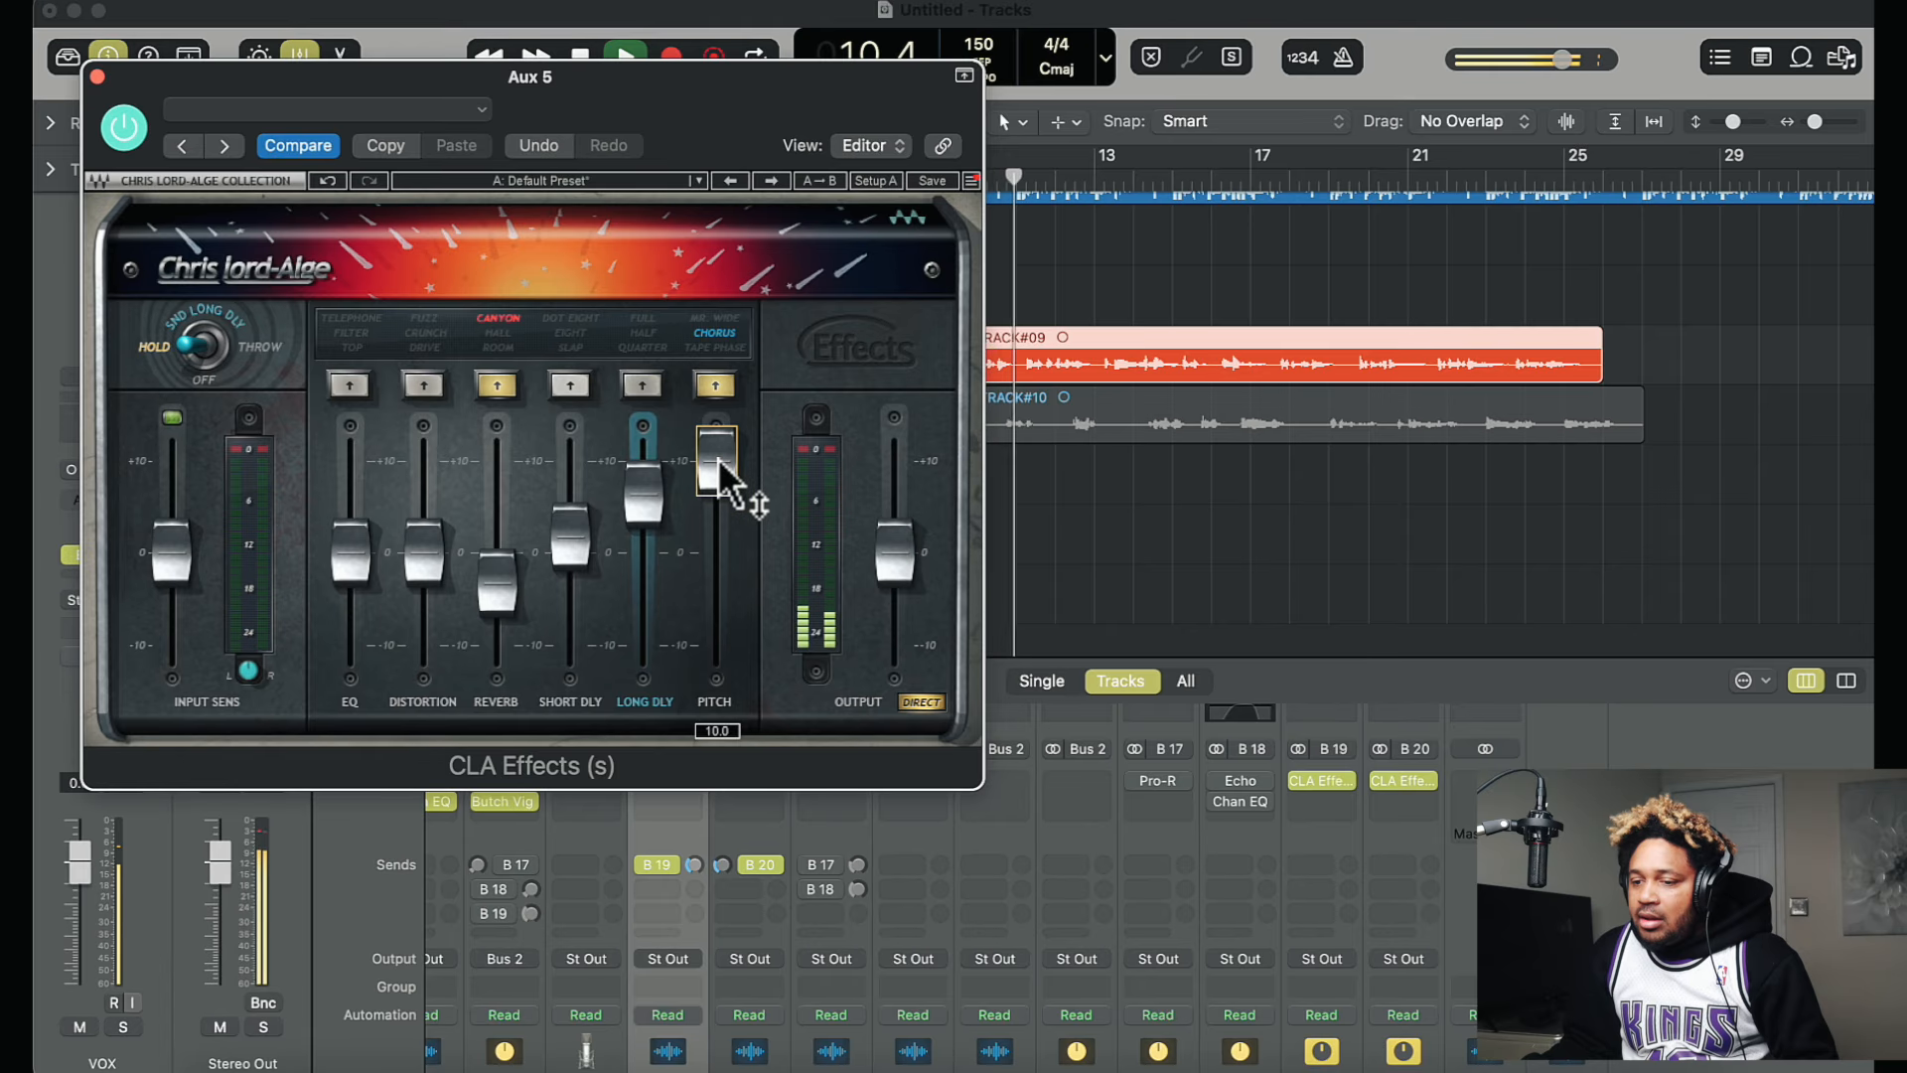
{"action": "mouse_move", "coordinate": [725, 433]}
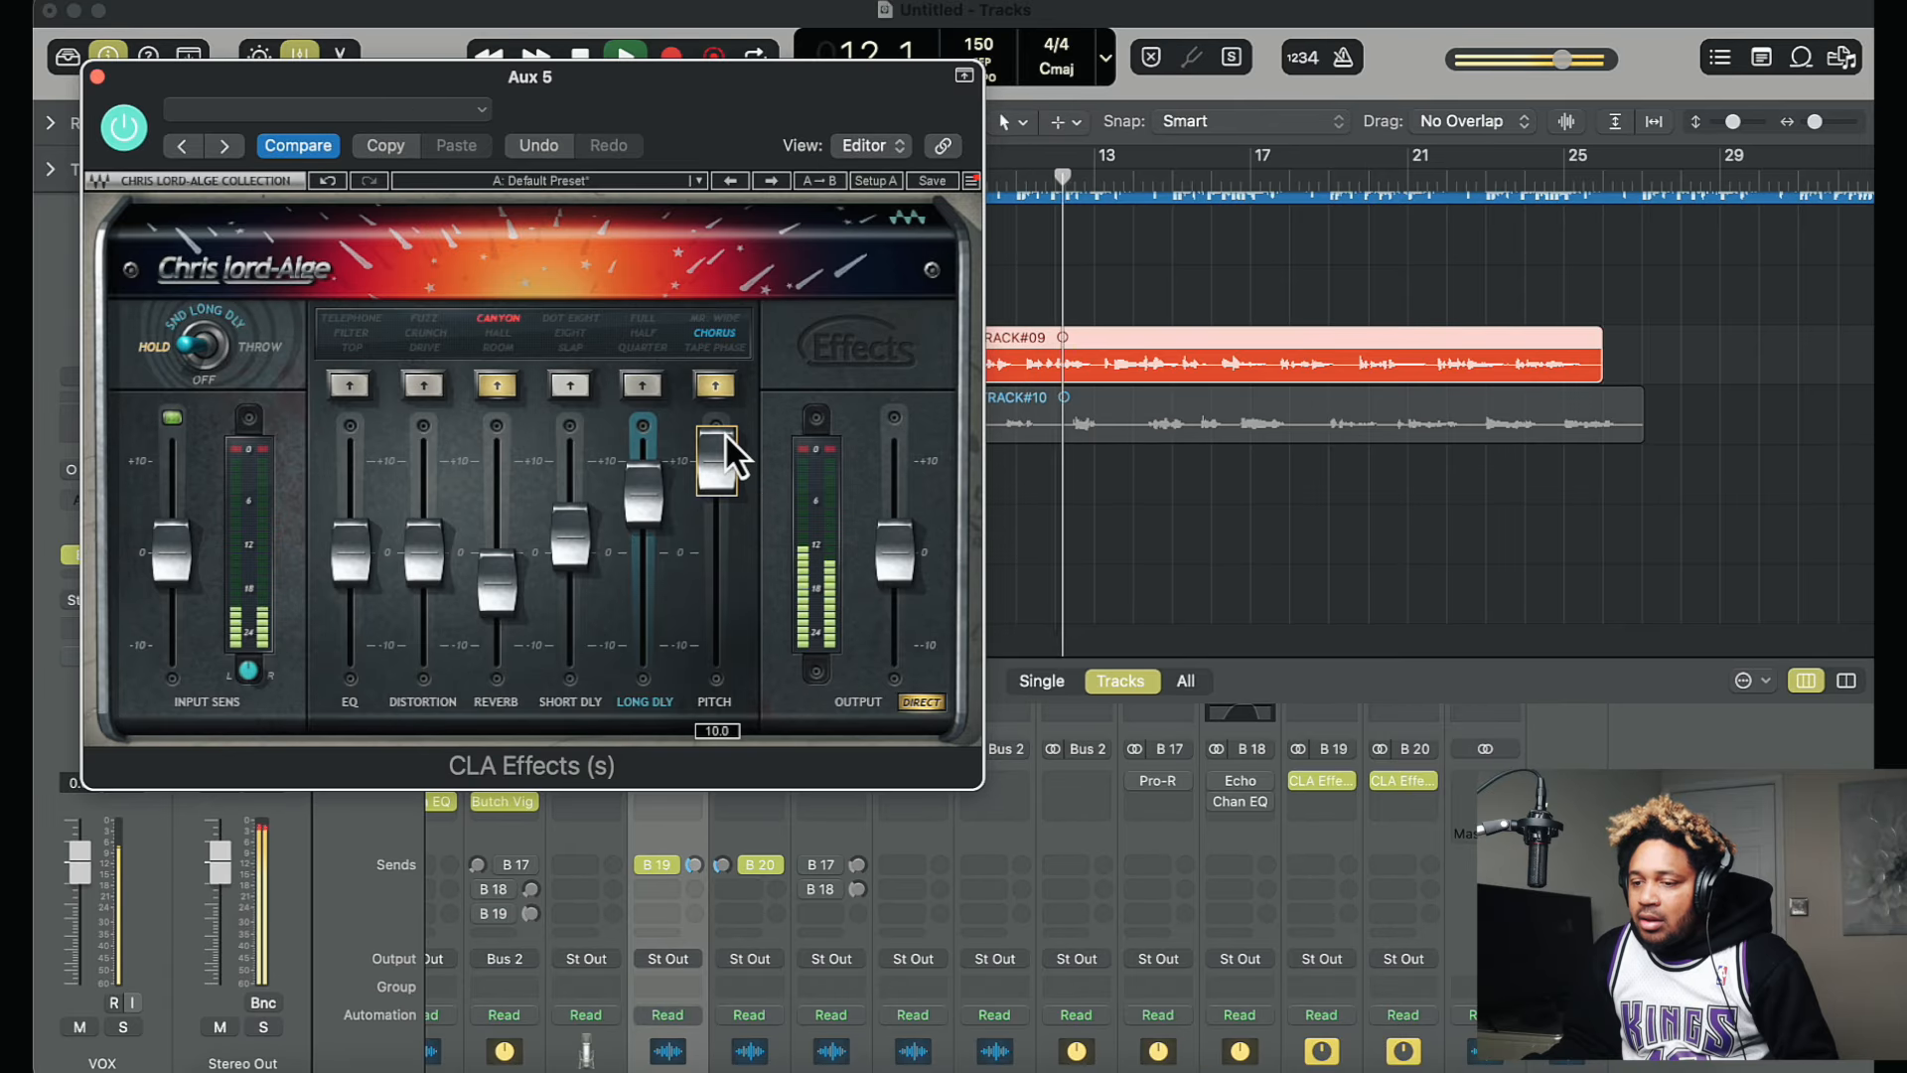
{"action": "key", "text": "space"}
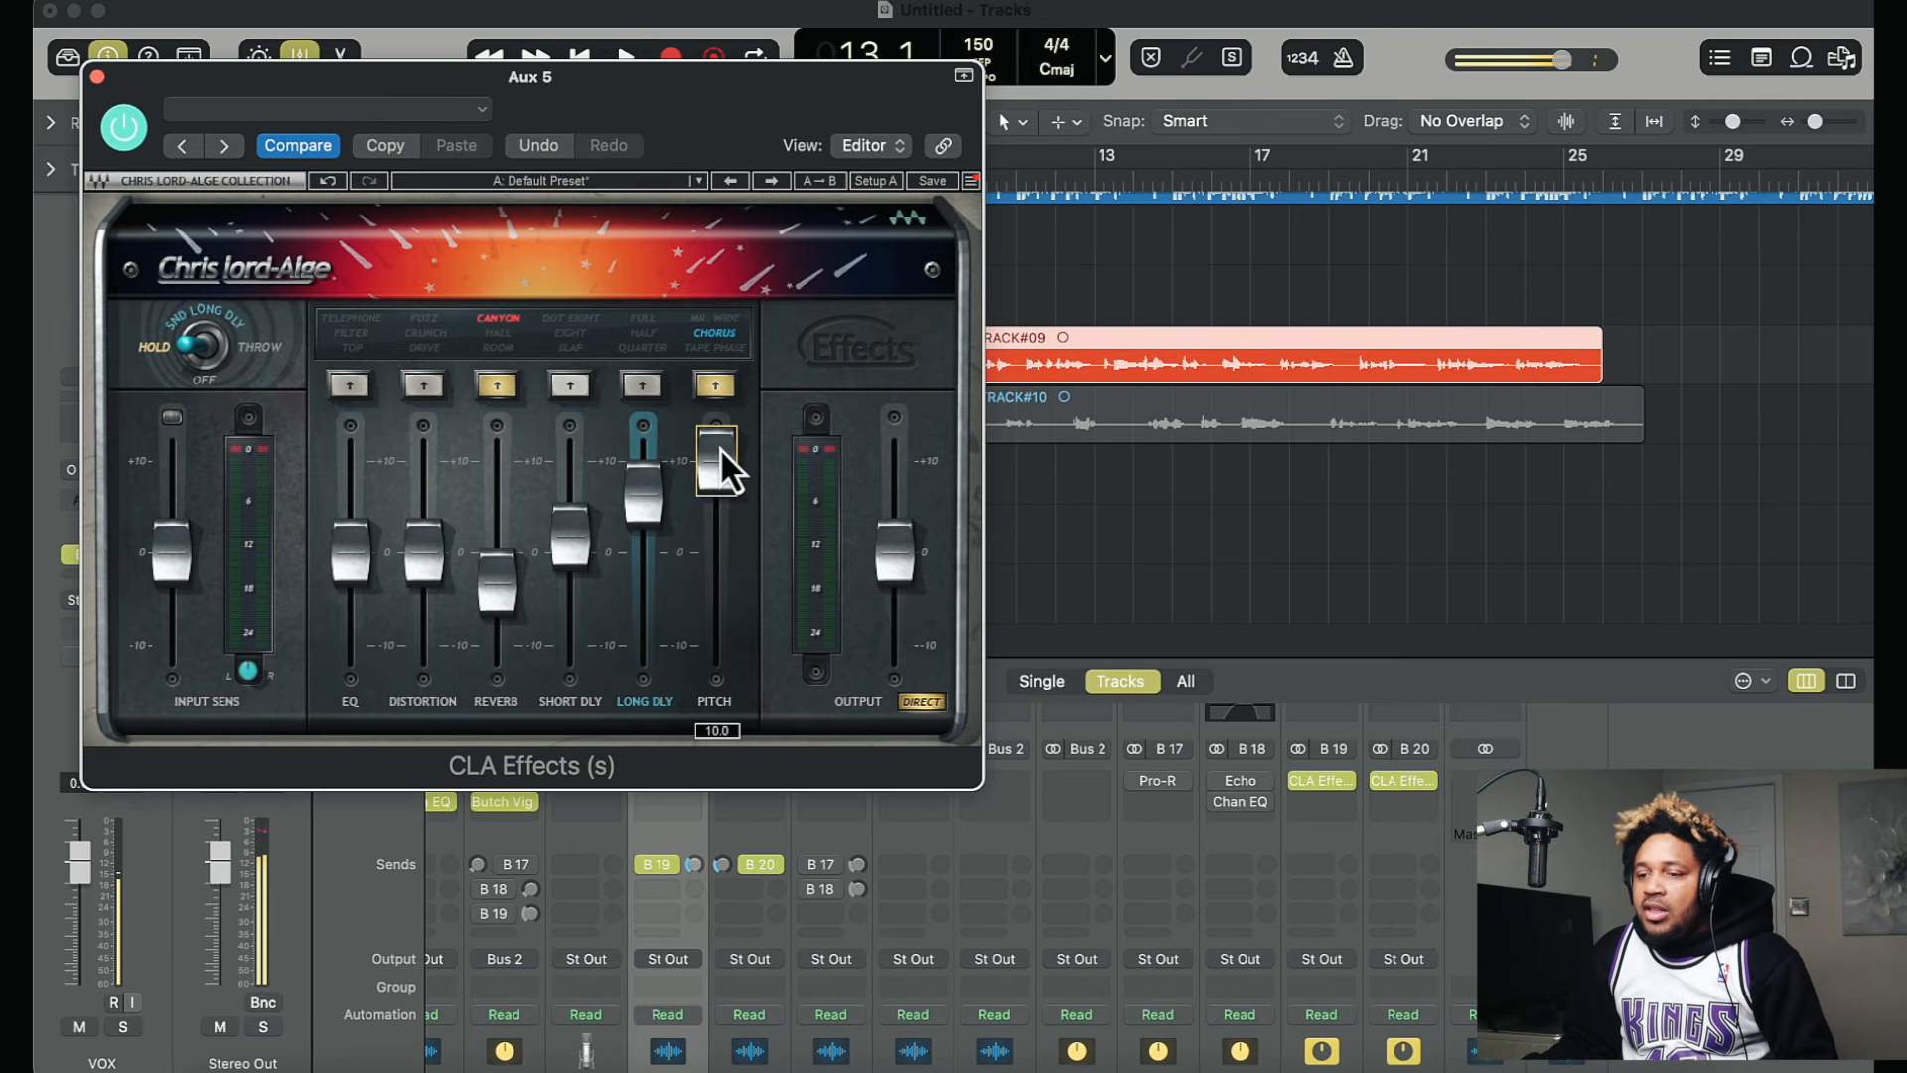
Step: Audition the Mr. Wide pitch effect with the output level raised to 1.2, stopping playback and switching pitch off
{"action": "left_click", "coordinate": [712, 319]}
{"action": "key", "text": "space"}
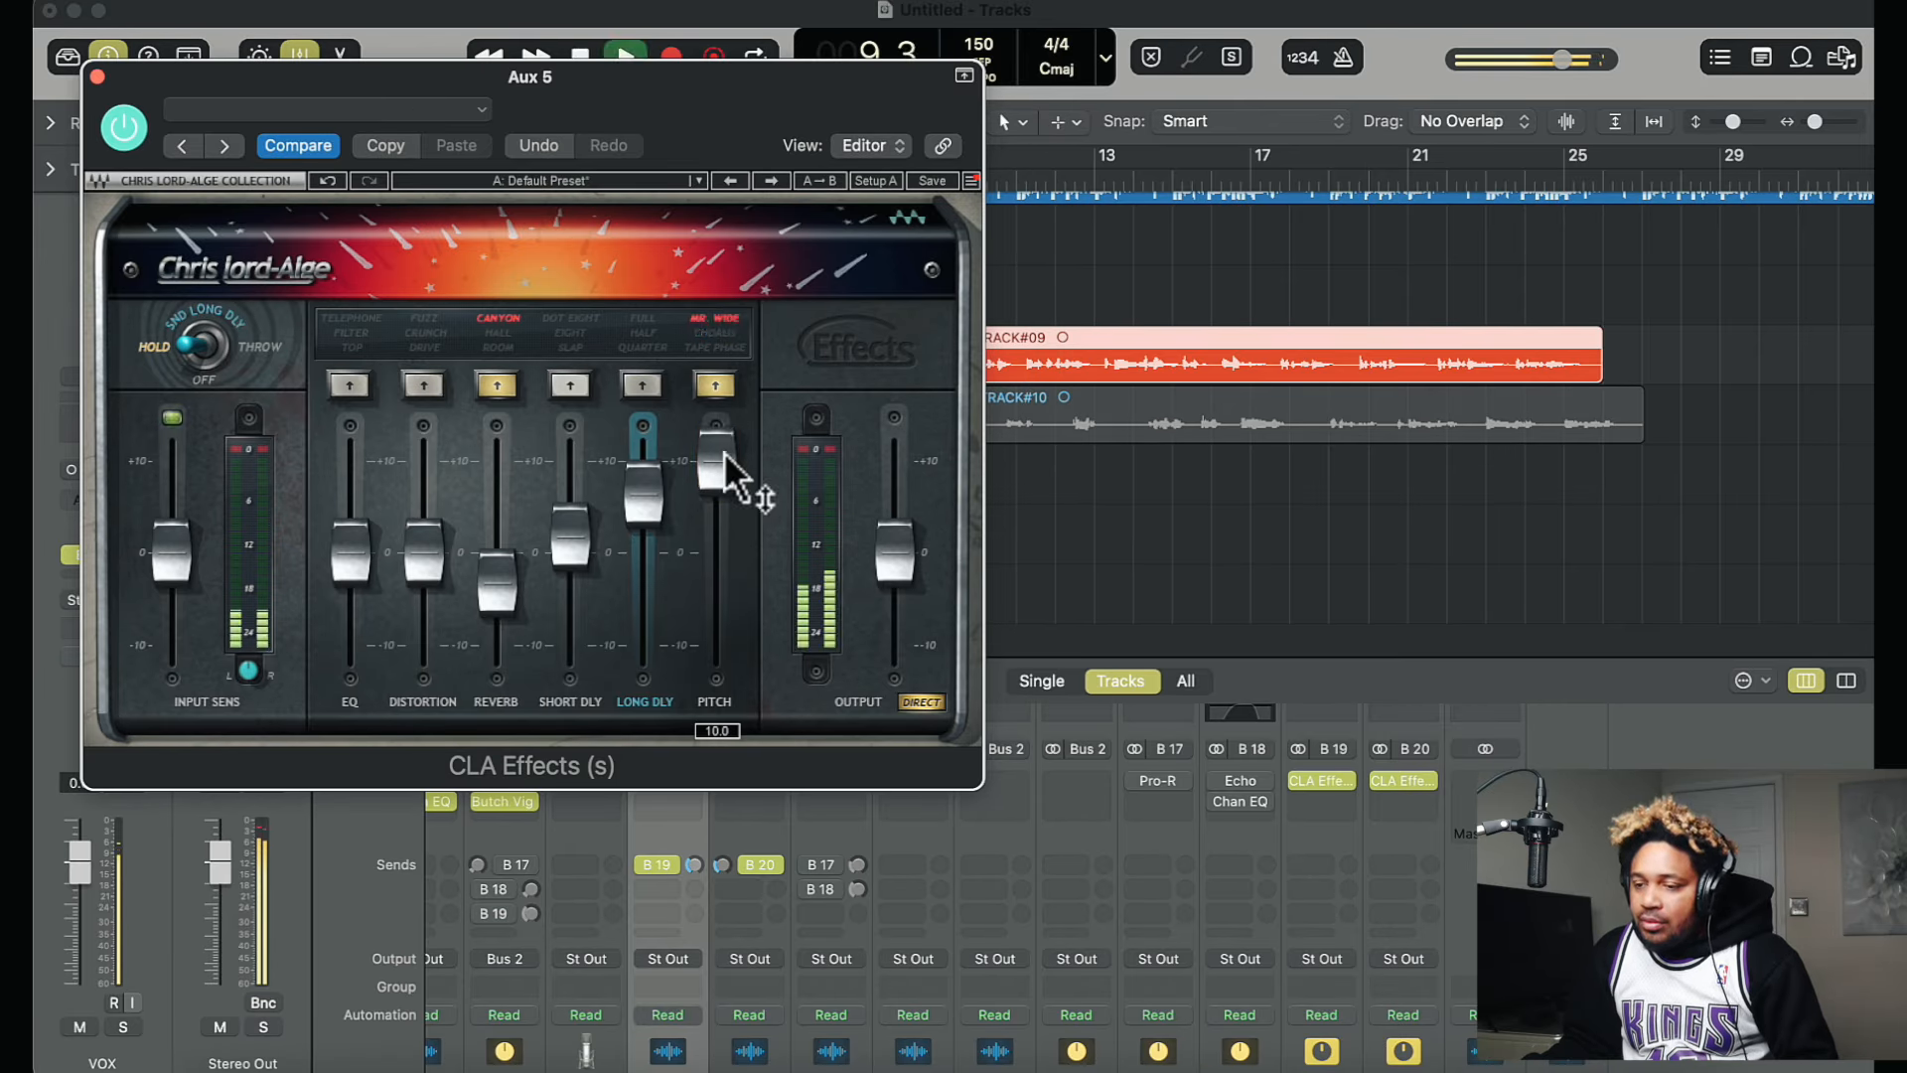
{"action": "mouse_move", "coordinate": [898, 570]}
{"action": "left_mouse_down"}
{"action": "mouse_move", "coordinate": [897, 313]}
{"action": "mouse_move", "coordinate": [899, 554]}
{"action": "left_mouse_up"}
{"action": "left_click", "coordinate": [715, 328]}
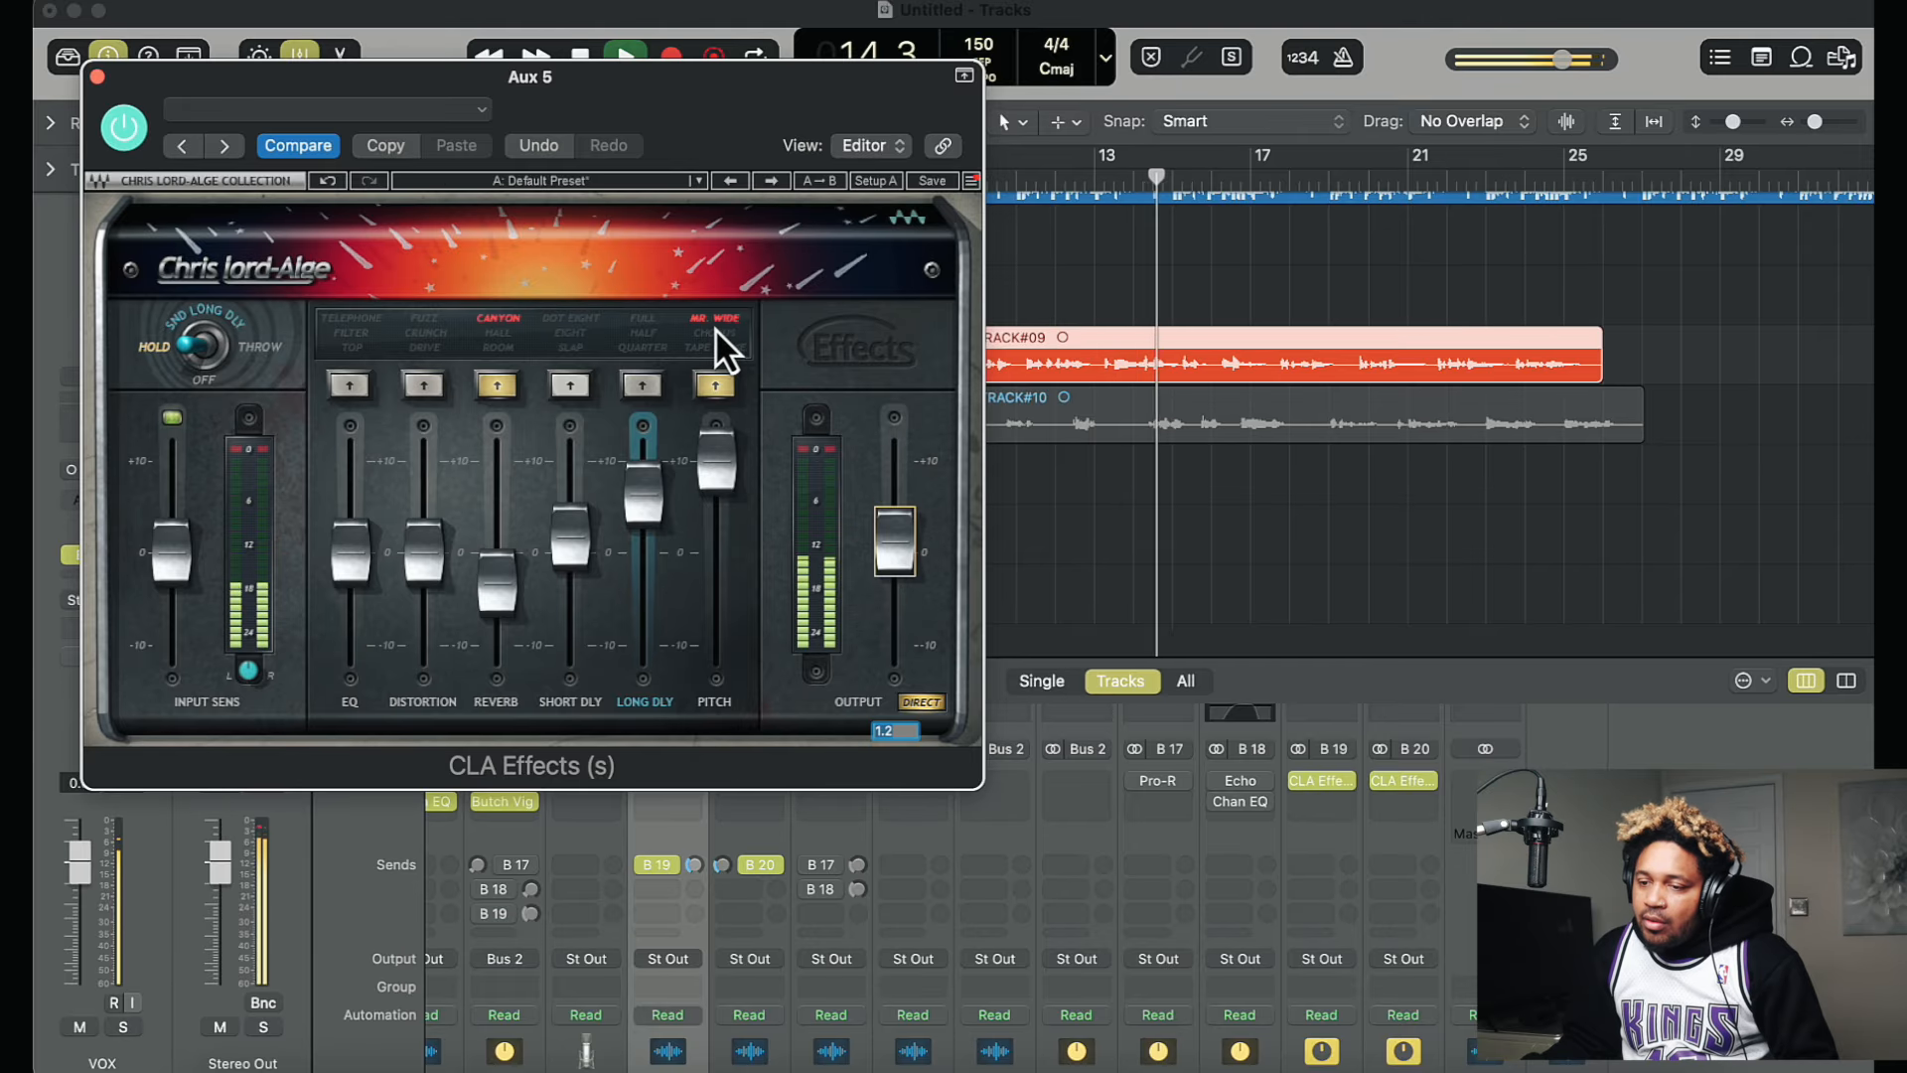
{"action": "key", "text": "space"}
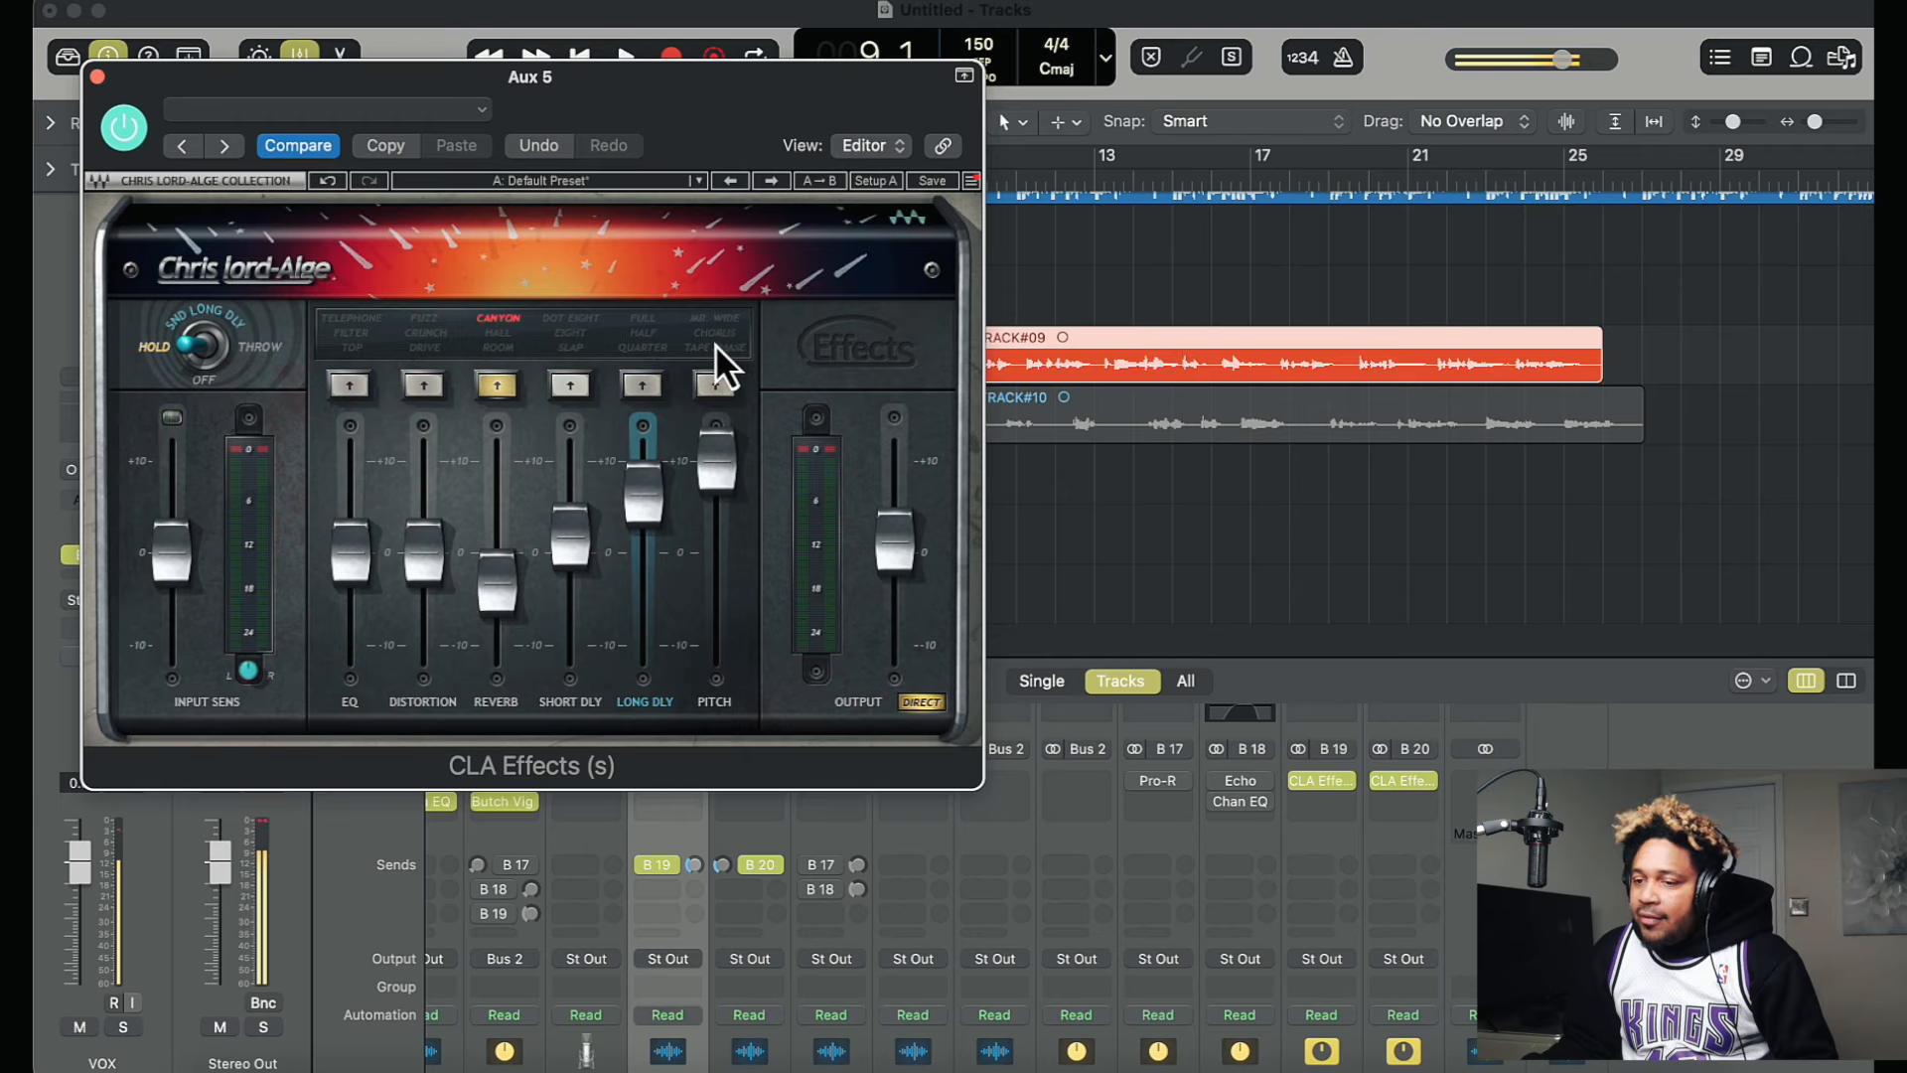
Step: Restore Chorus pitch and the Half long delay, try pitch at -10.0 during playback, and set it slightly below 0
{"action": "left_click", "coordinate": [715, 342]}
{"action": "left_click_drag", "start_coordinate": [717, 464], "coordinate": [735, 720]}
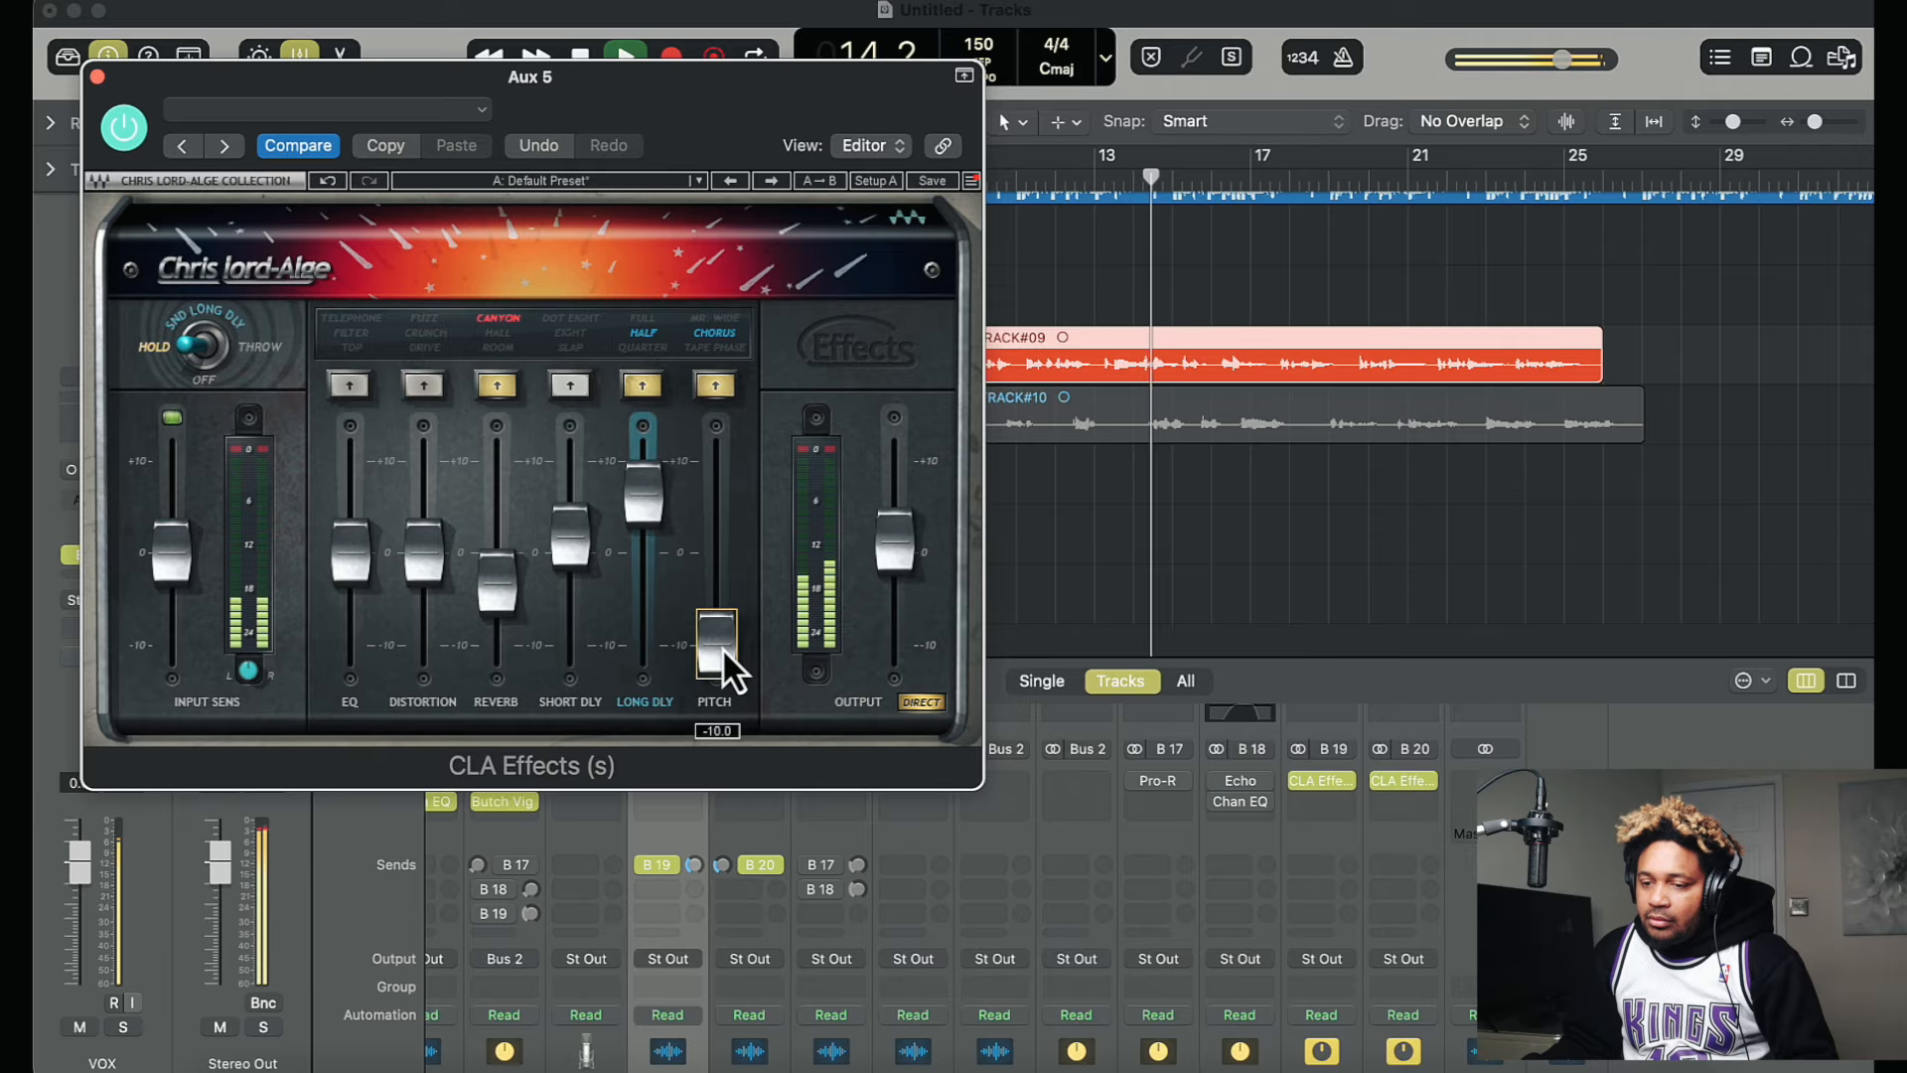
{"action": "key", "text": "space"}
{"action": "left_click_drag", "start_coordinate": [723, 647], "coordinate": [717, 470]}
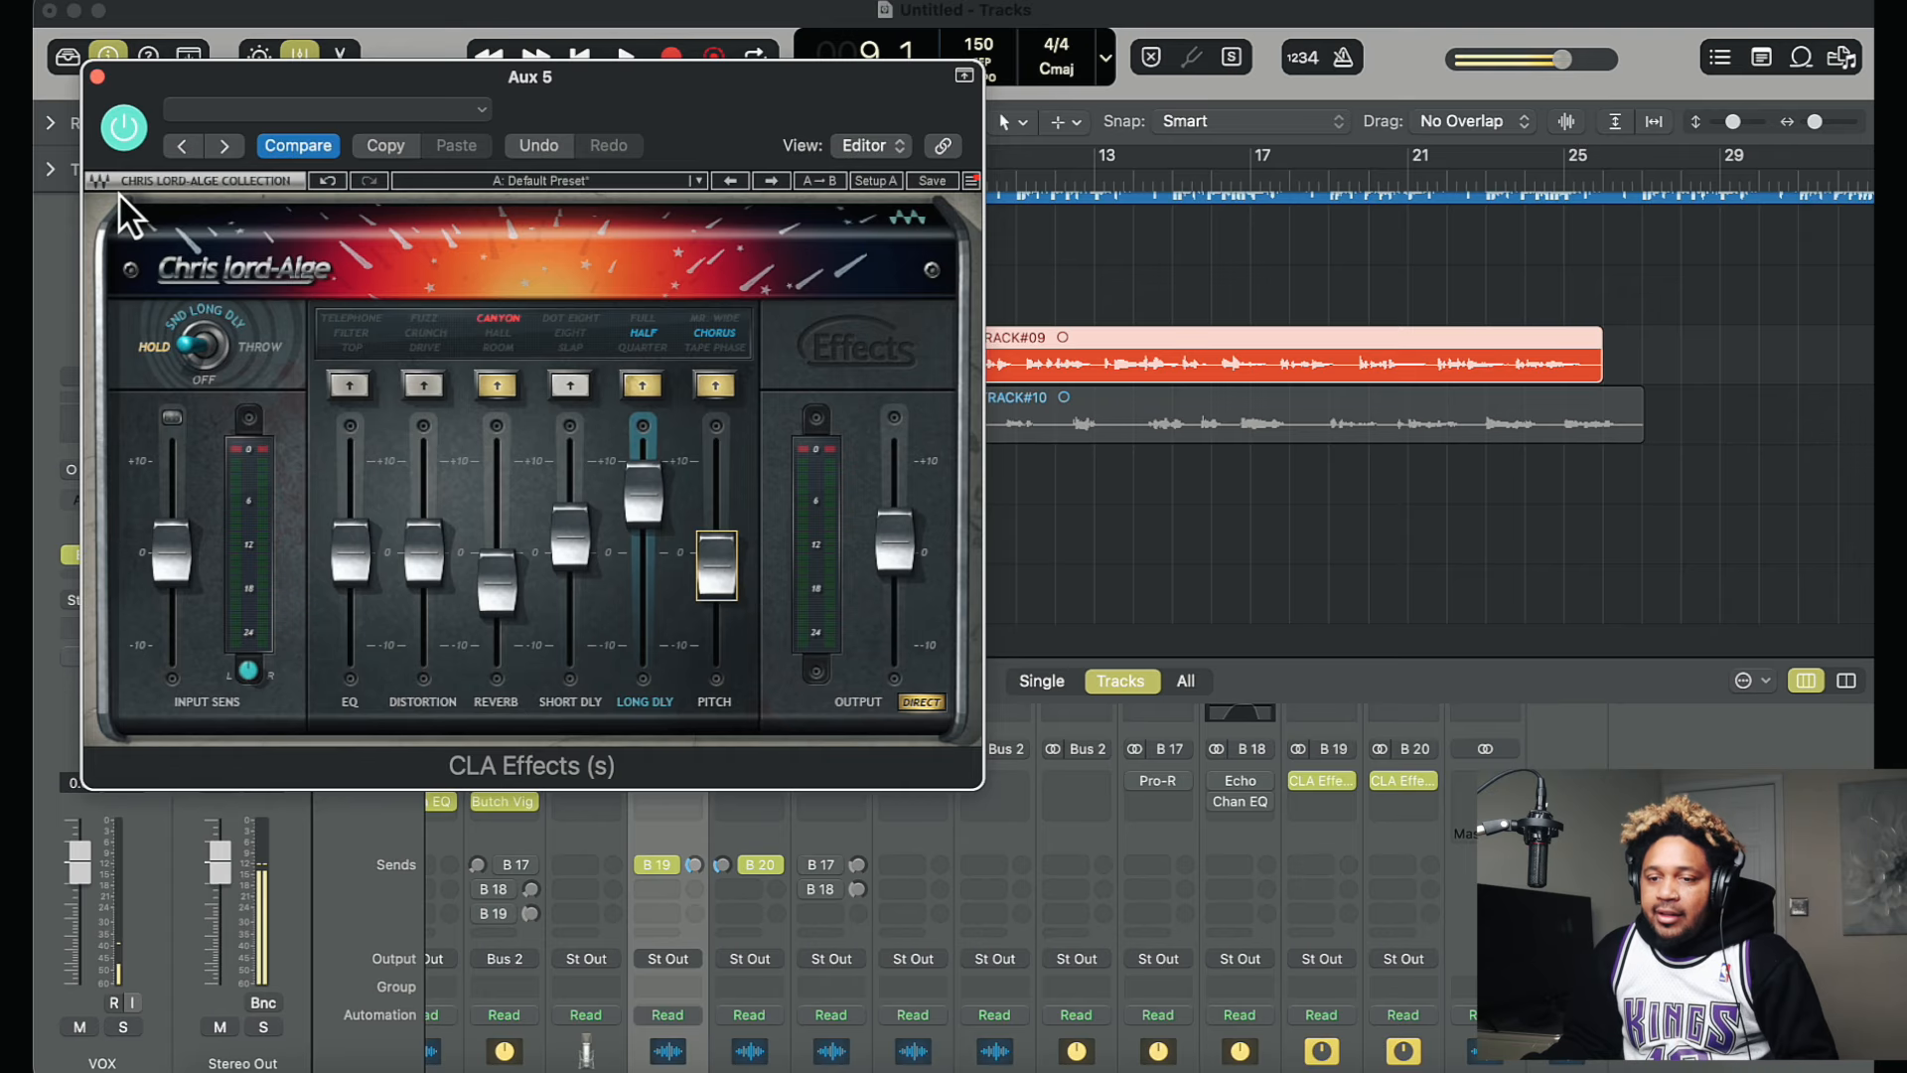
Step: Close the CLA Effects window, mute the VOX track and unmute the Audio 6 track
{"action": "left_click", "coordinate": [99, 78]}
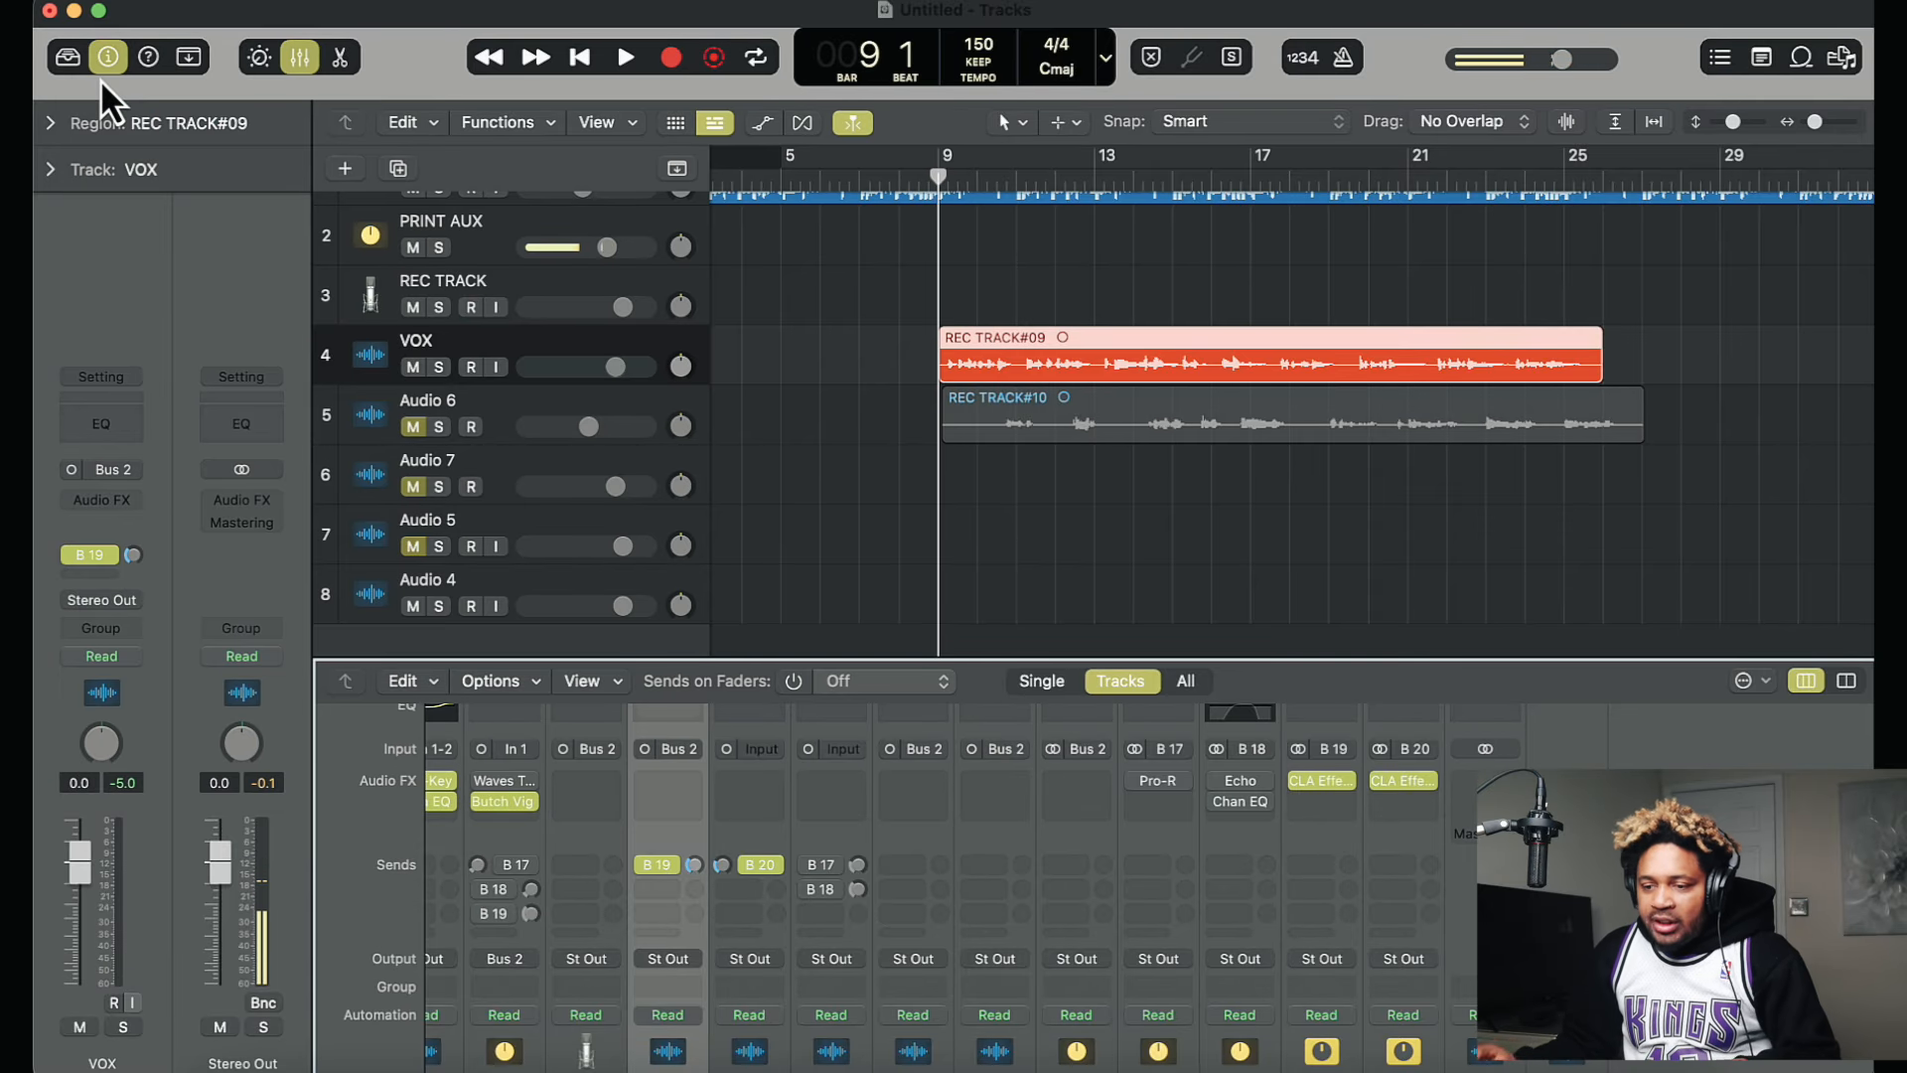
{"action": "left_click", "coordinate": [412, 367]}
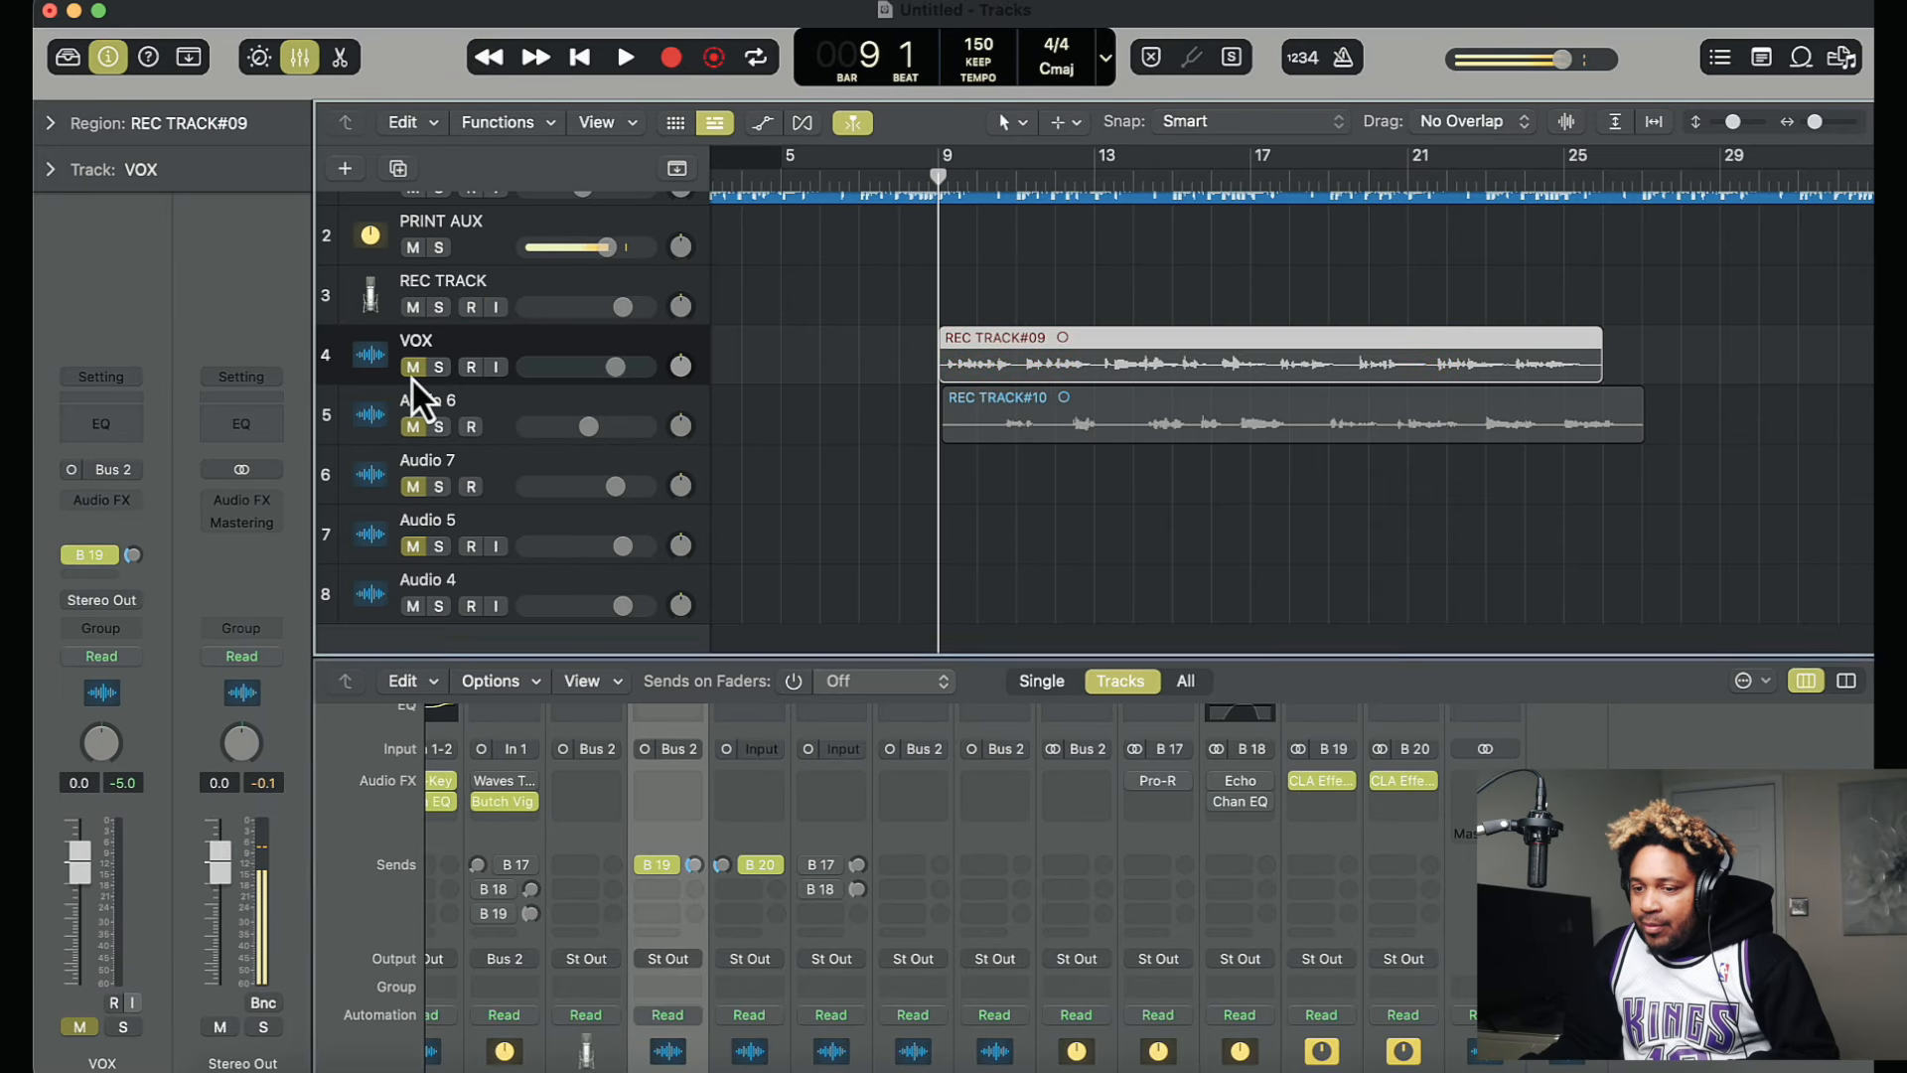
{"action": "left_click", "coordinate": [412, 427]}
{"action": "scroll", "coordinate": [421, 452], "scroll_direction": "right", "scroll_amount": 1}
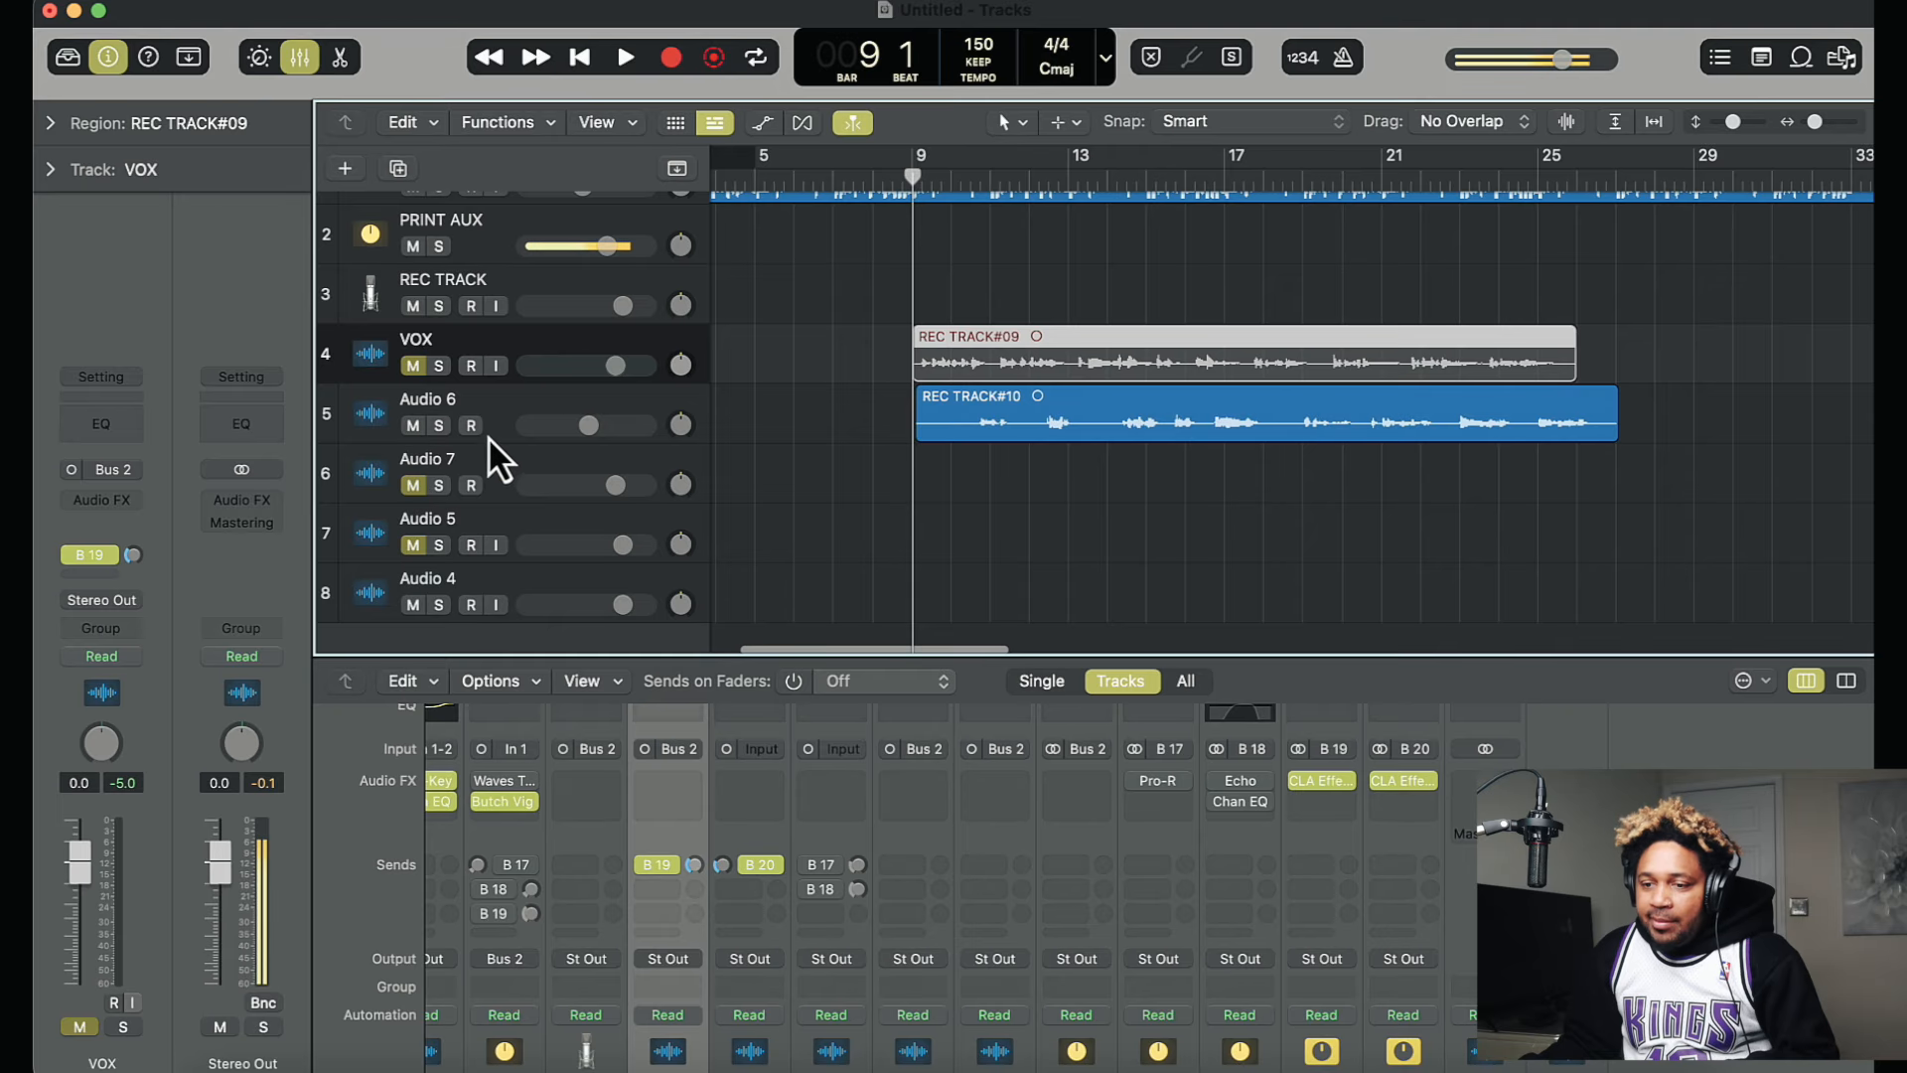
{"action": "scroll", "coordinate": [820, 370], "scroll_direction": "left", "scroll_amount": 3}
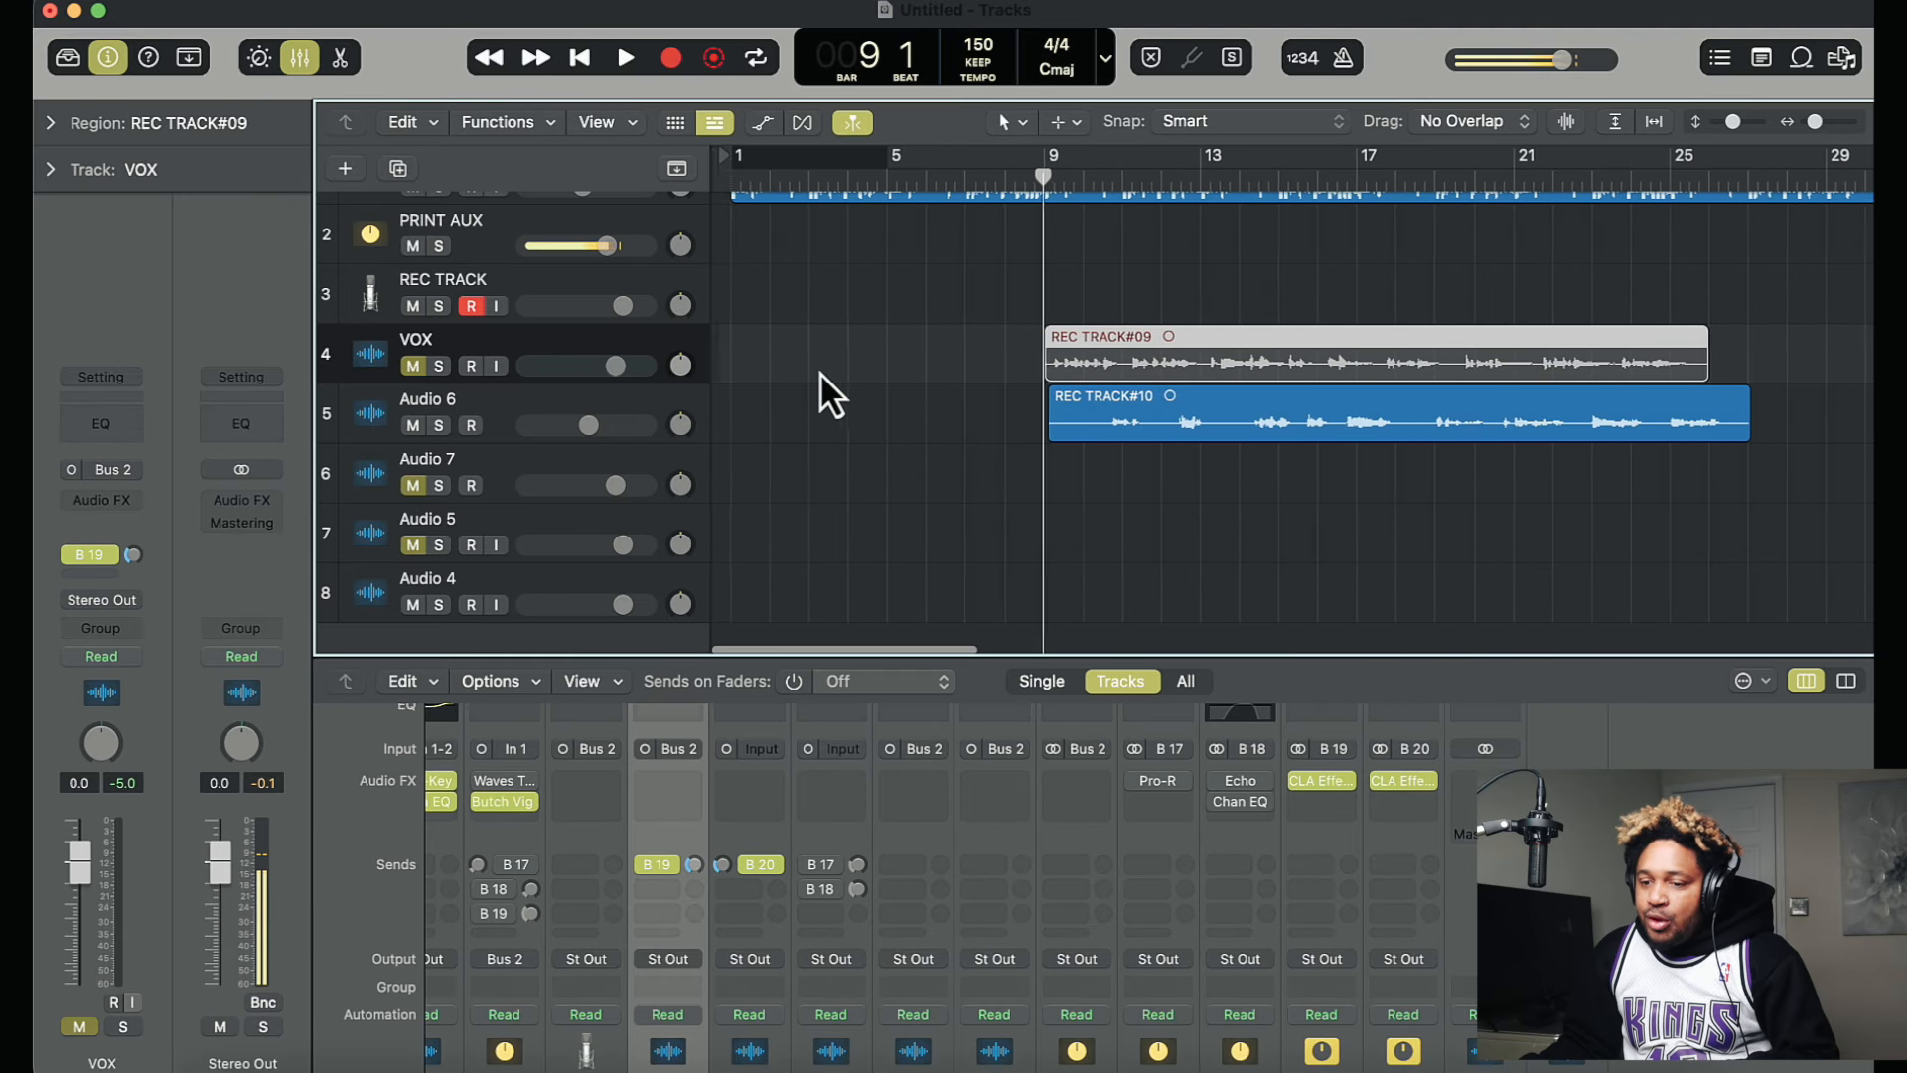
Step: Open CLA Effects on the Bus 20 aux, move its window clear of the regions and place the playhead at bar 10
{"action": "left_click", "coordinate": [1395, 781]}
{"action": "left_click_drag", "start_coordinate": [1403, 234], "coordinate": [749, 207]}
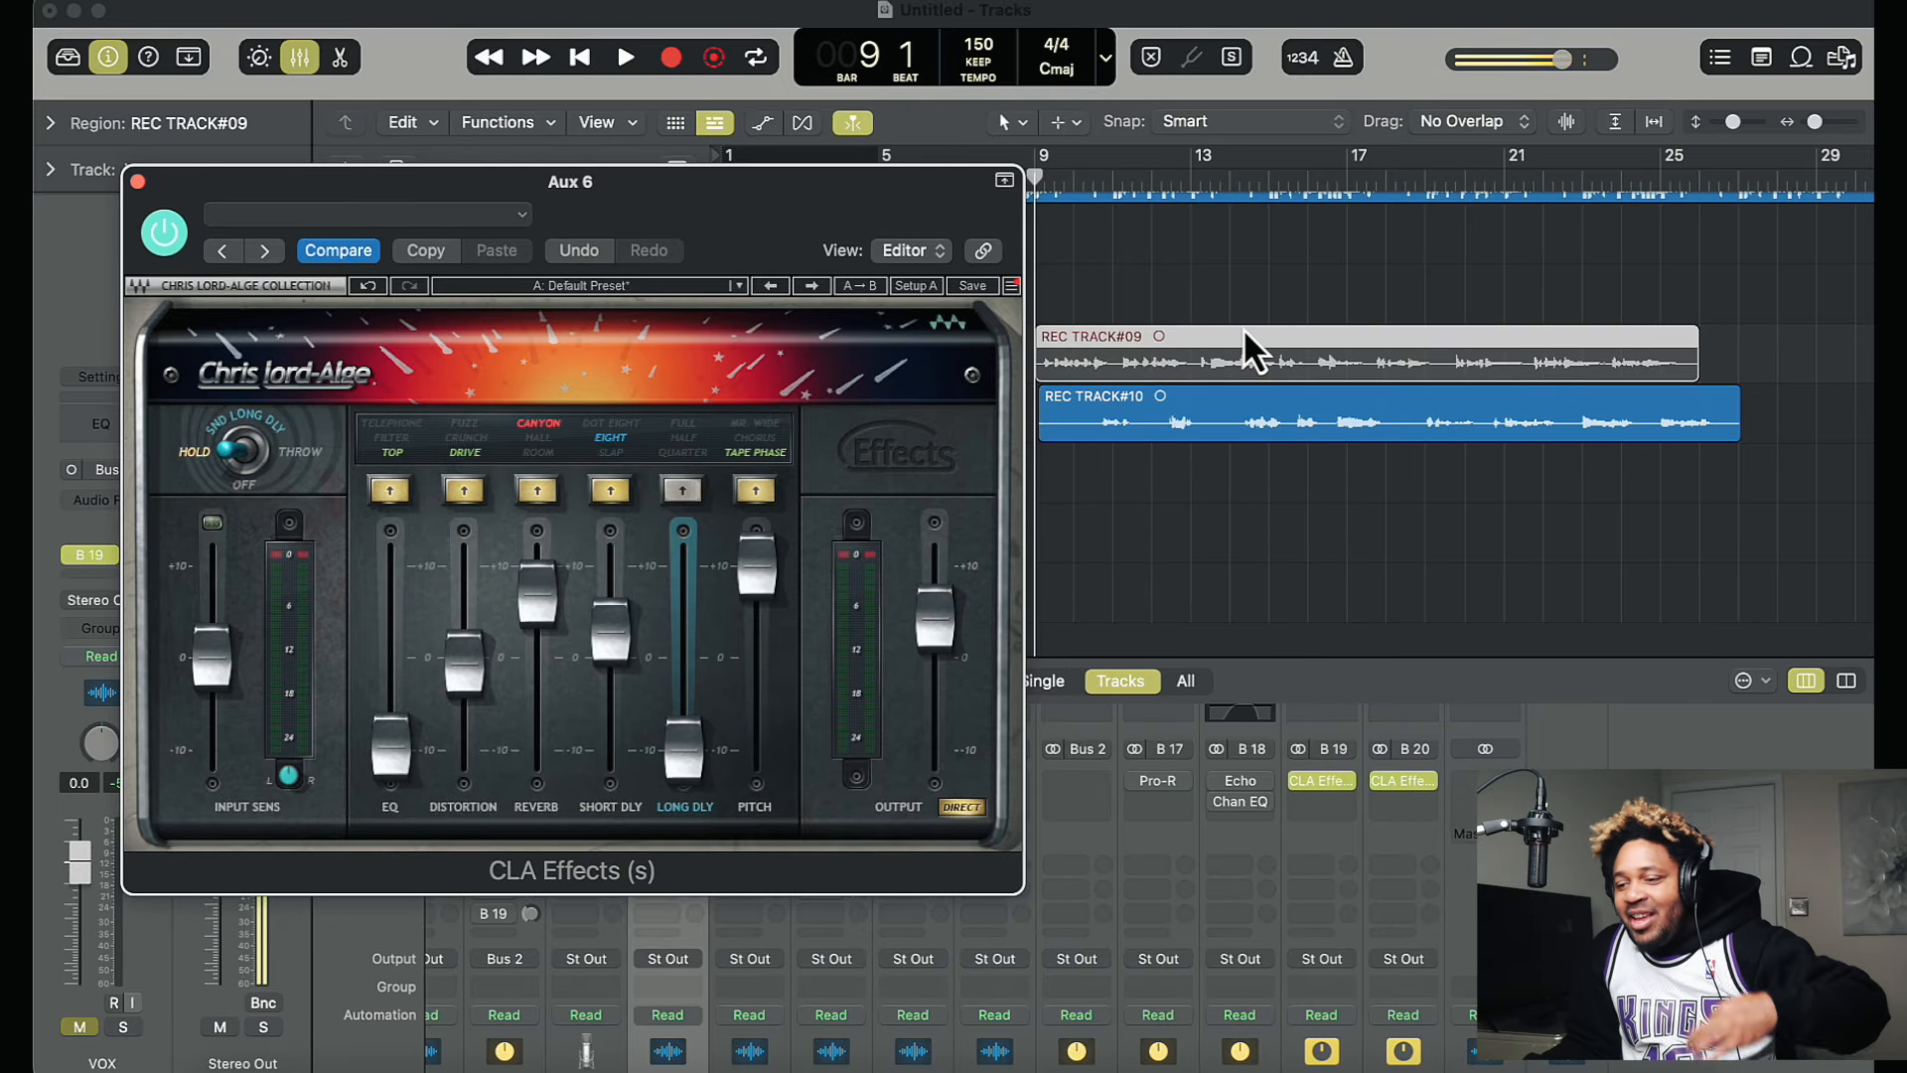
{"action": "left_click", "coordinate": [1081, 180]}
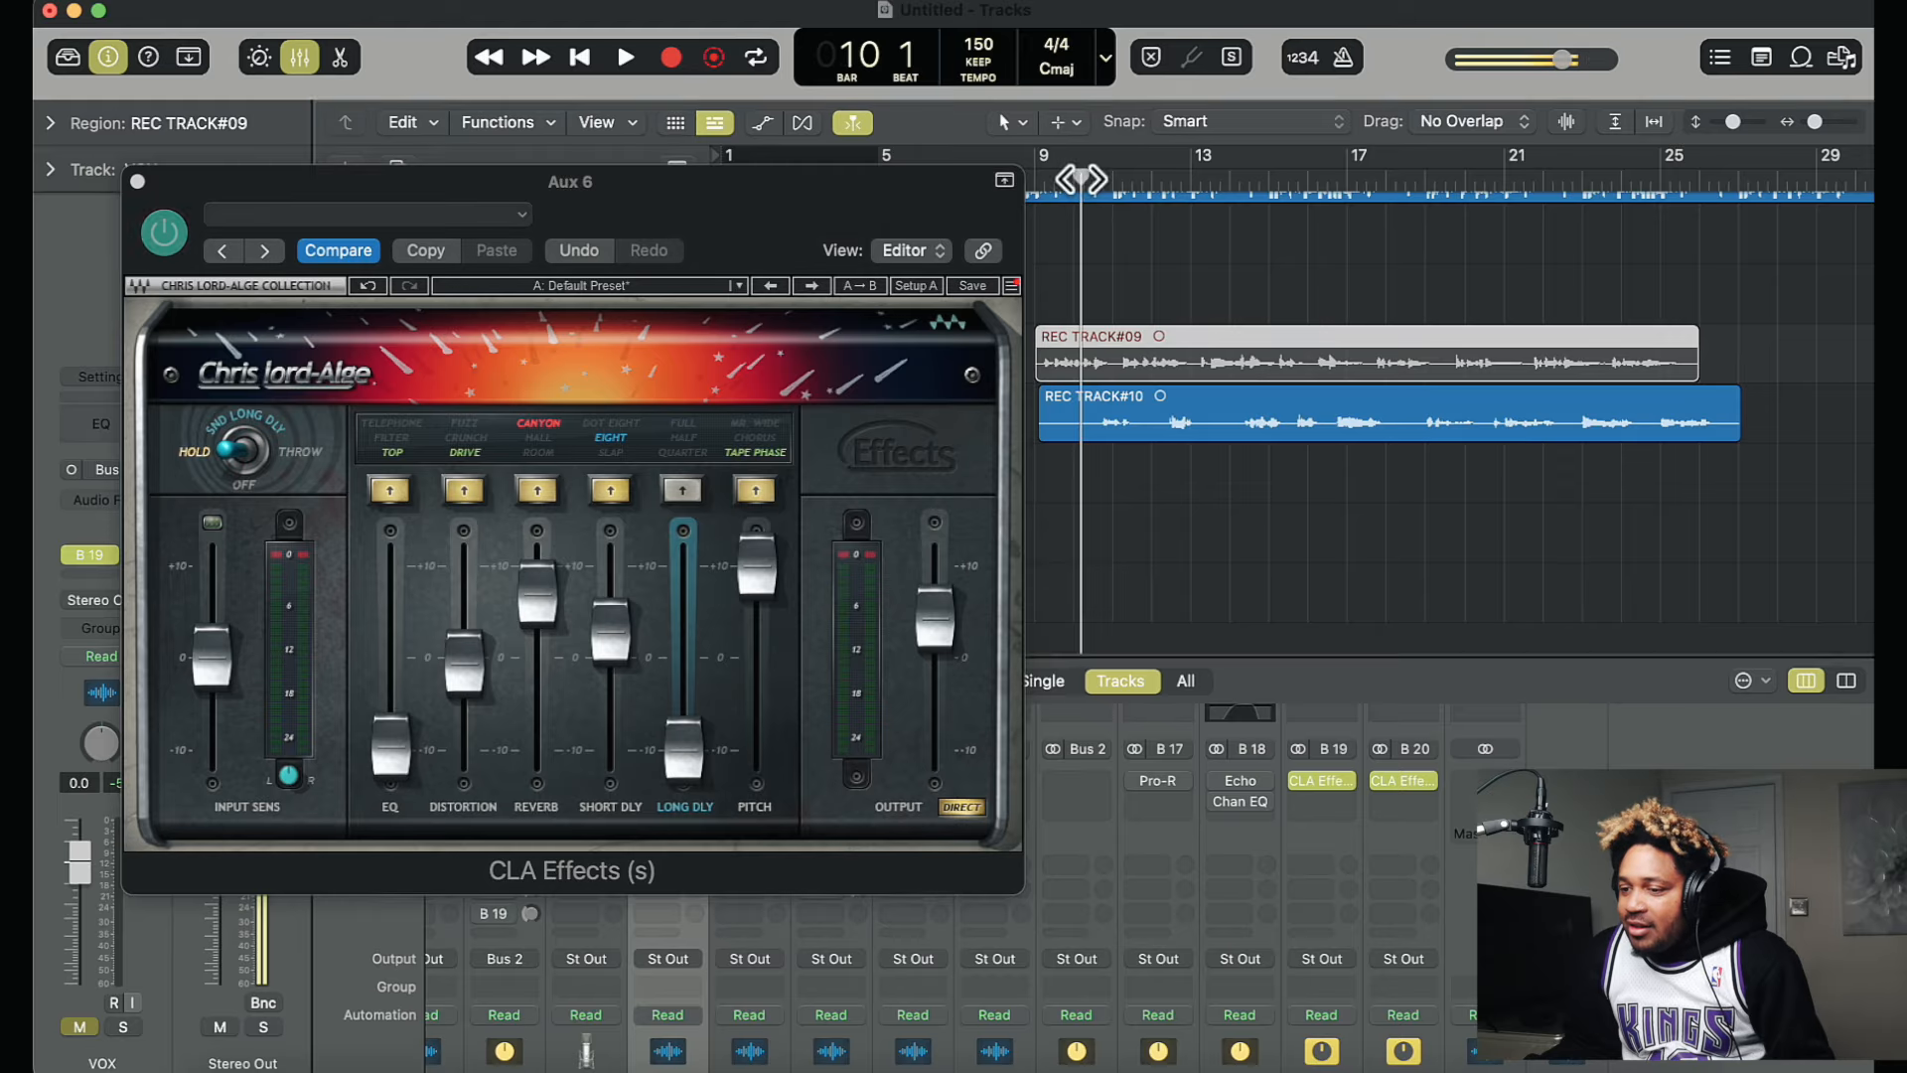
{"action": "scroll", "coordinate": [1081, 178], "scroll_direction": "down", "scroll_amount": 1}
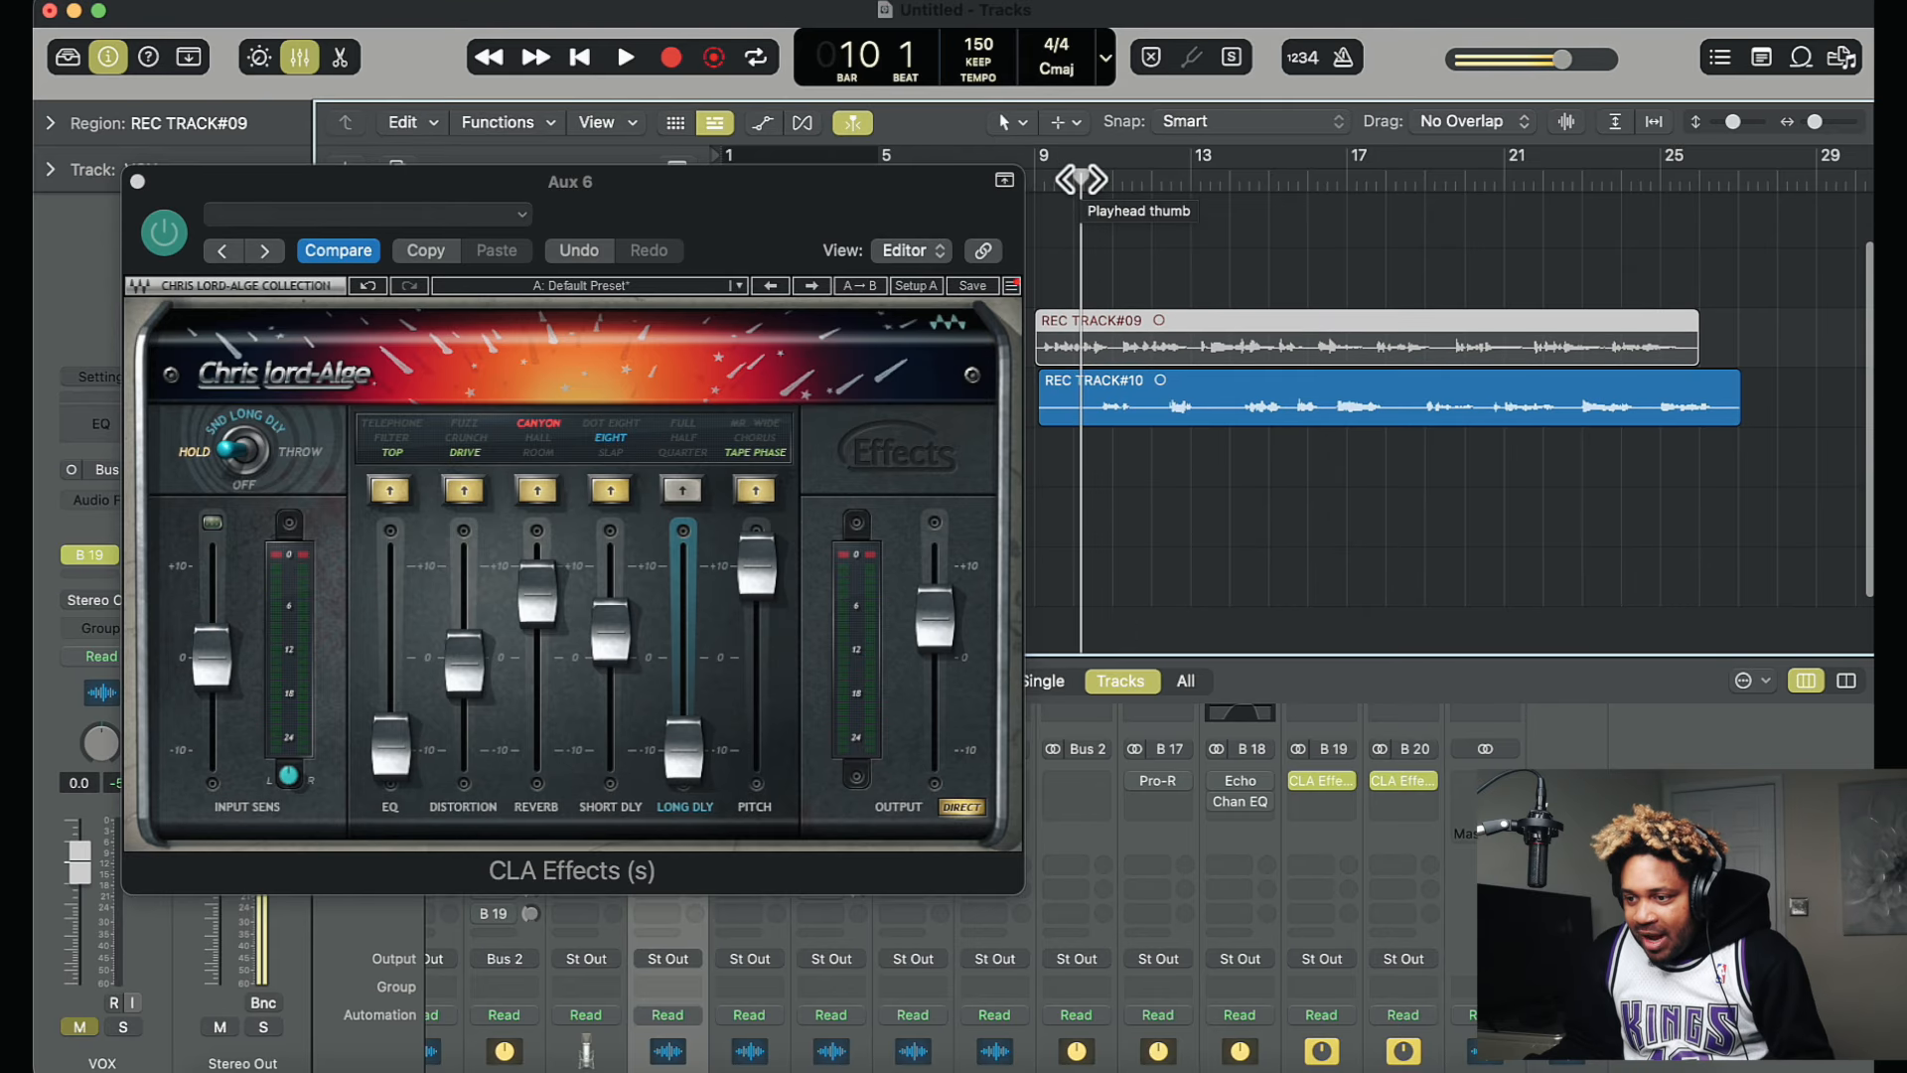
{"action": "scroll", "coordinate": [1081, 179], "scroll_direction": "up", "scroll_amount": 1}
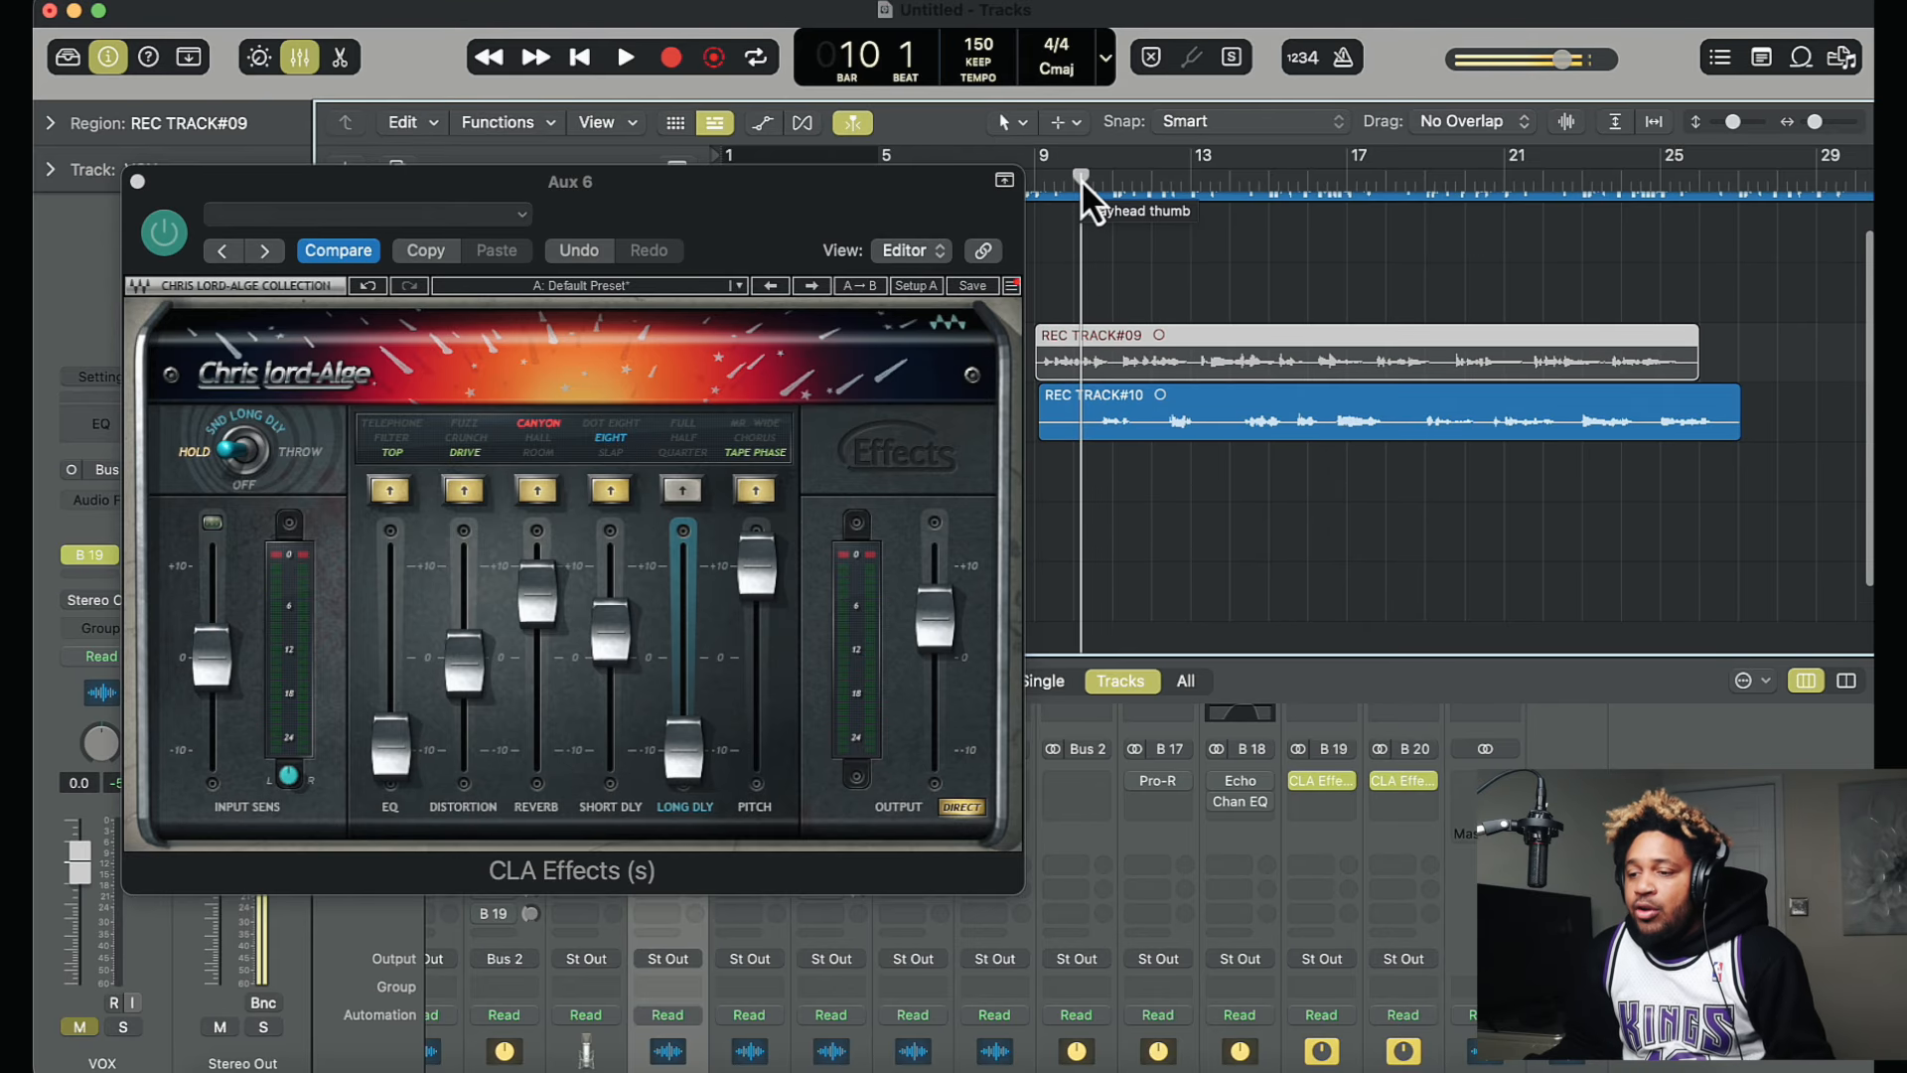
Step: Bypass CLA Effects on Aux 6, listen to the Audio 6 vocal without it, stop playback and re-enable the plug-in
{"action": "key", "text": "space"}
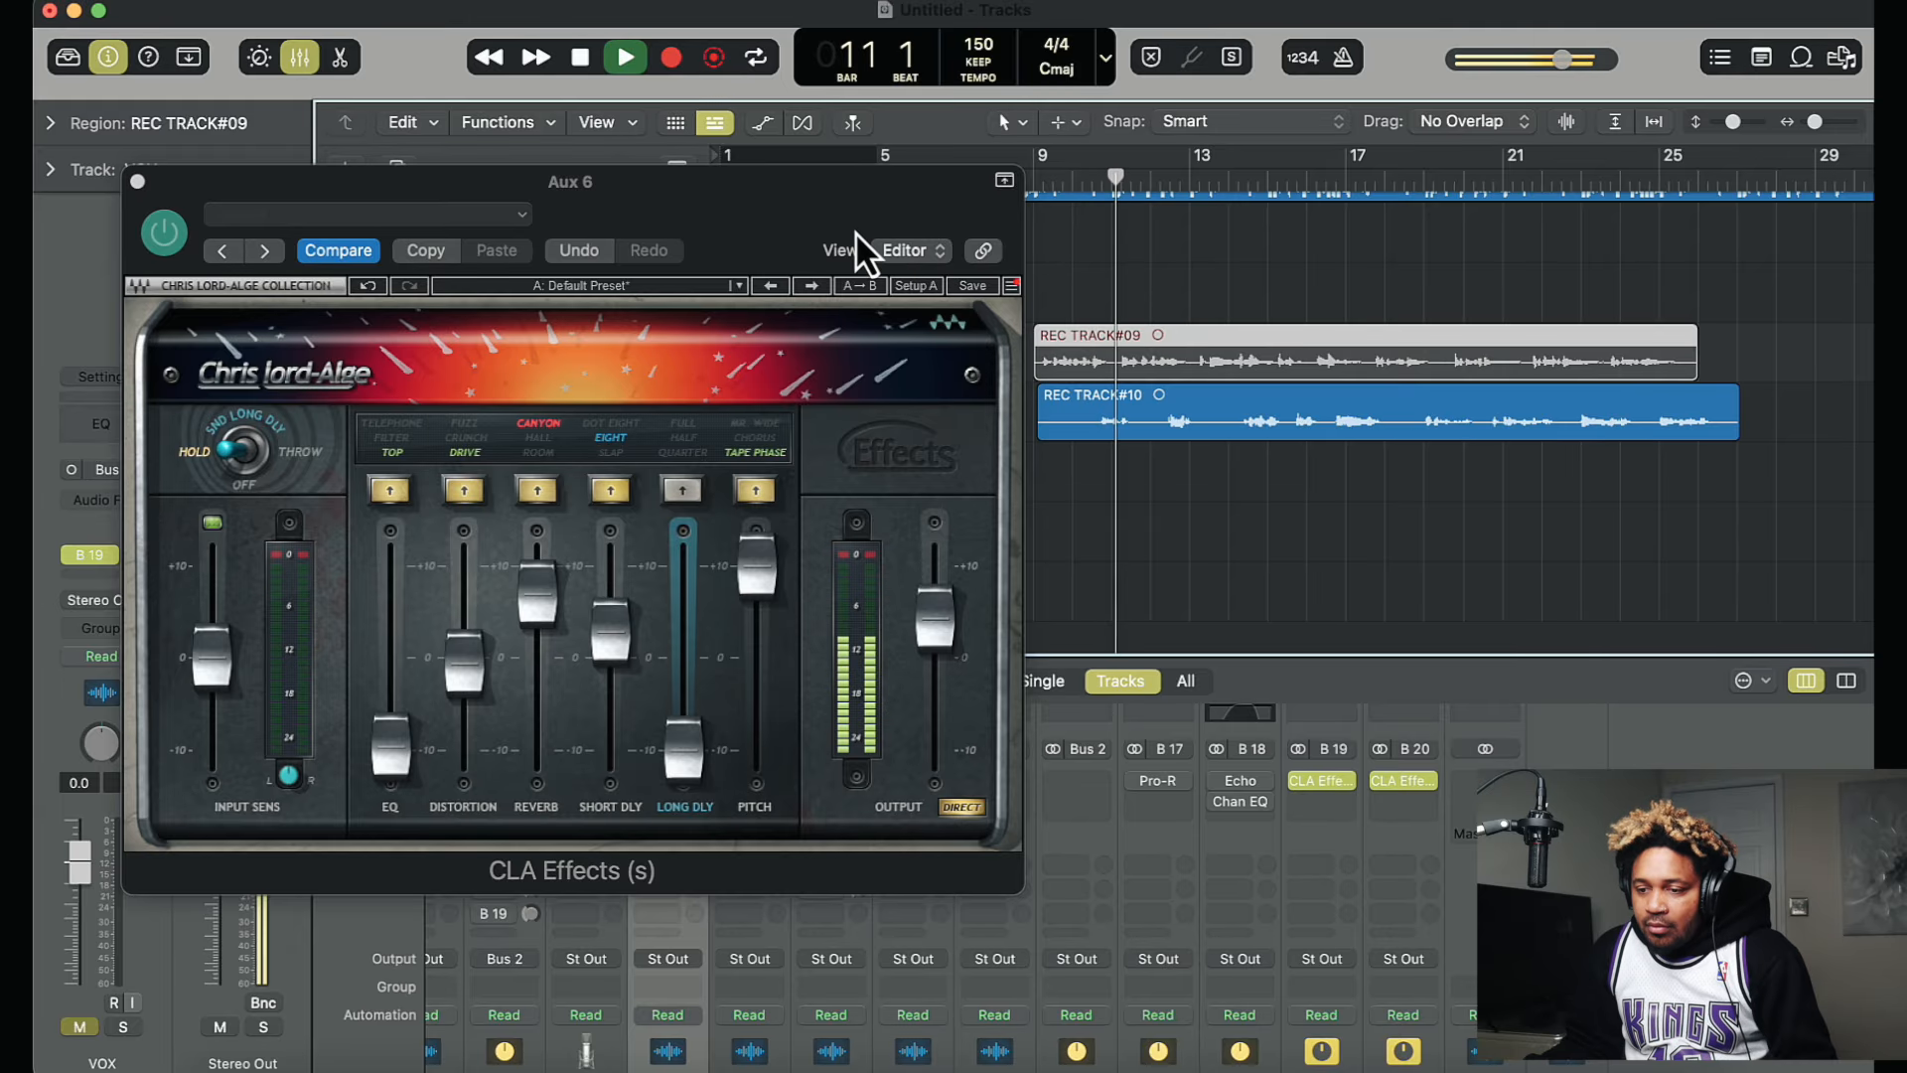
{"action": "key", "text": "space"}
{"action": "left_click", "coordinate": [159, 227]}
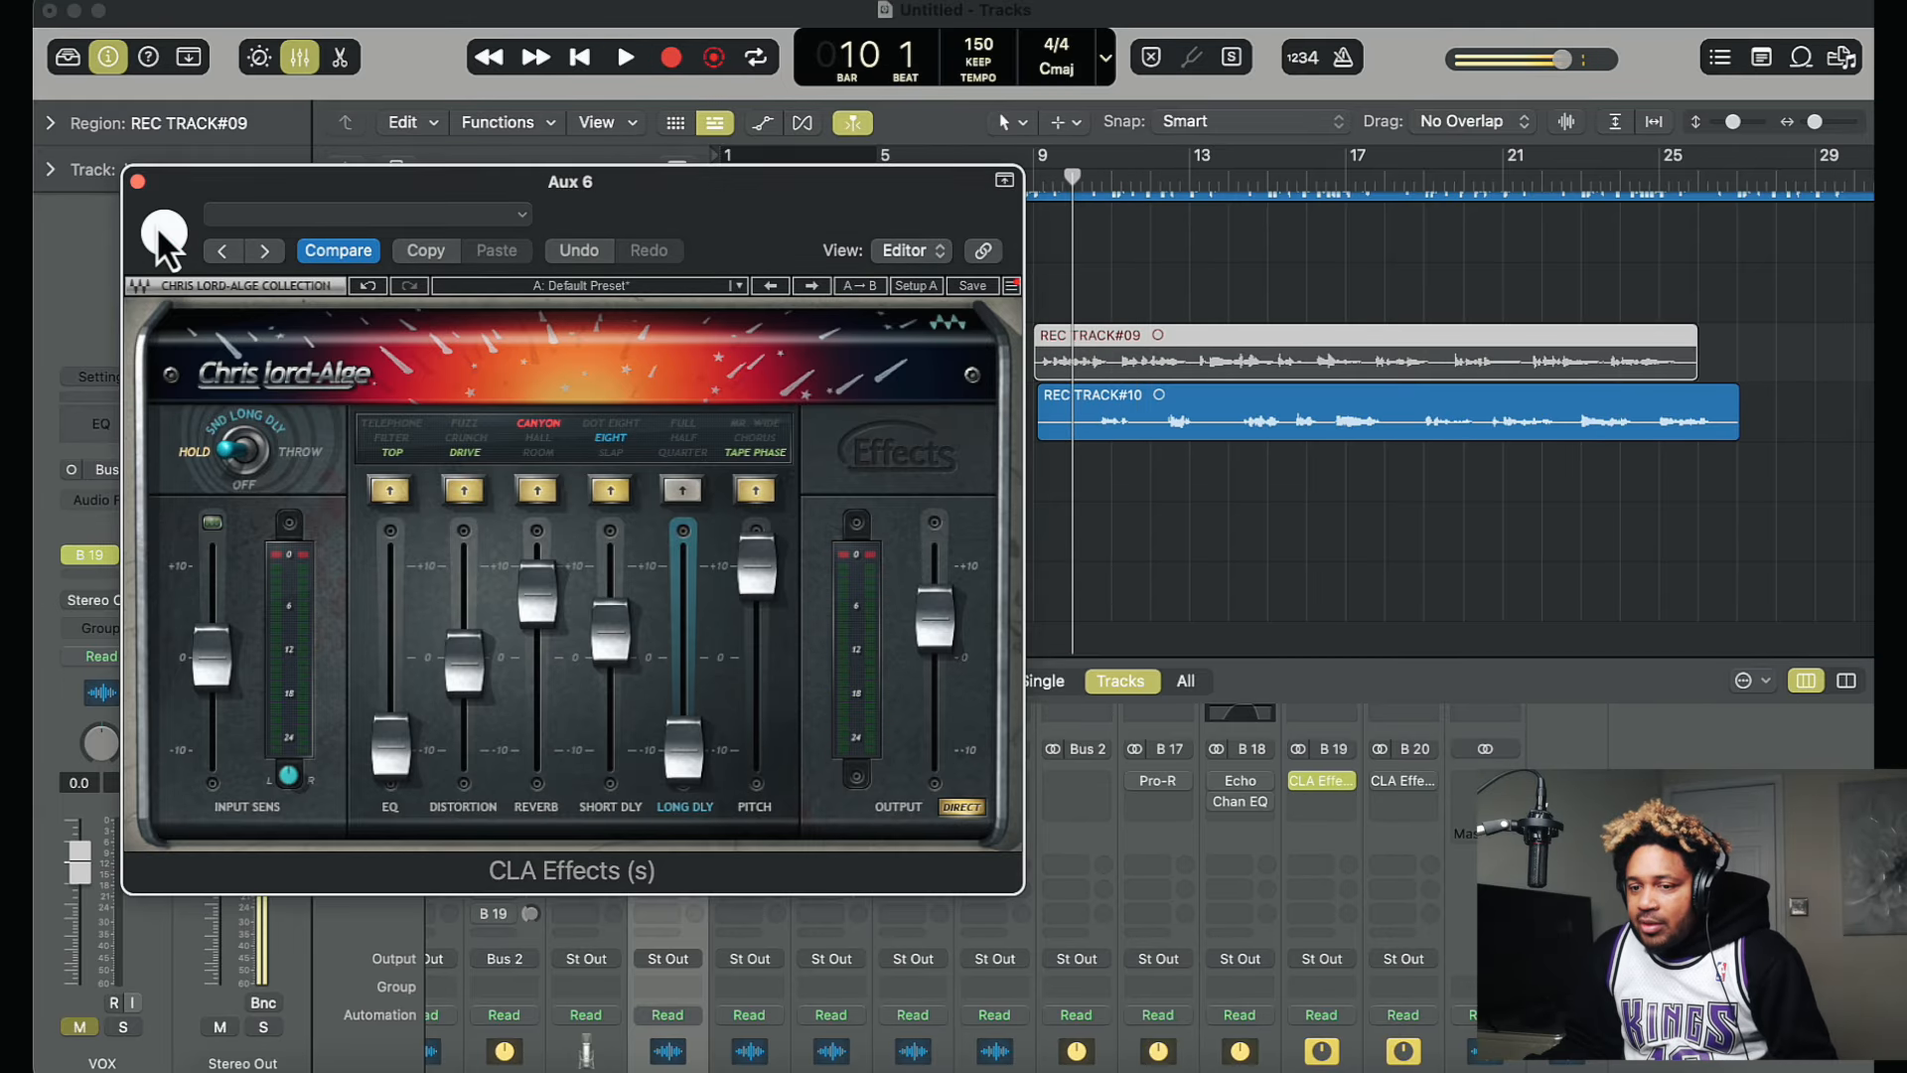
{"action": "key", "text": "space"}
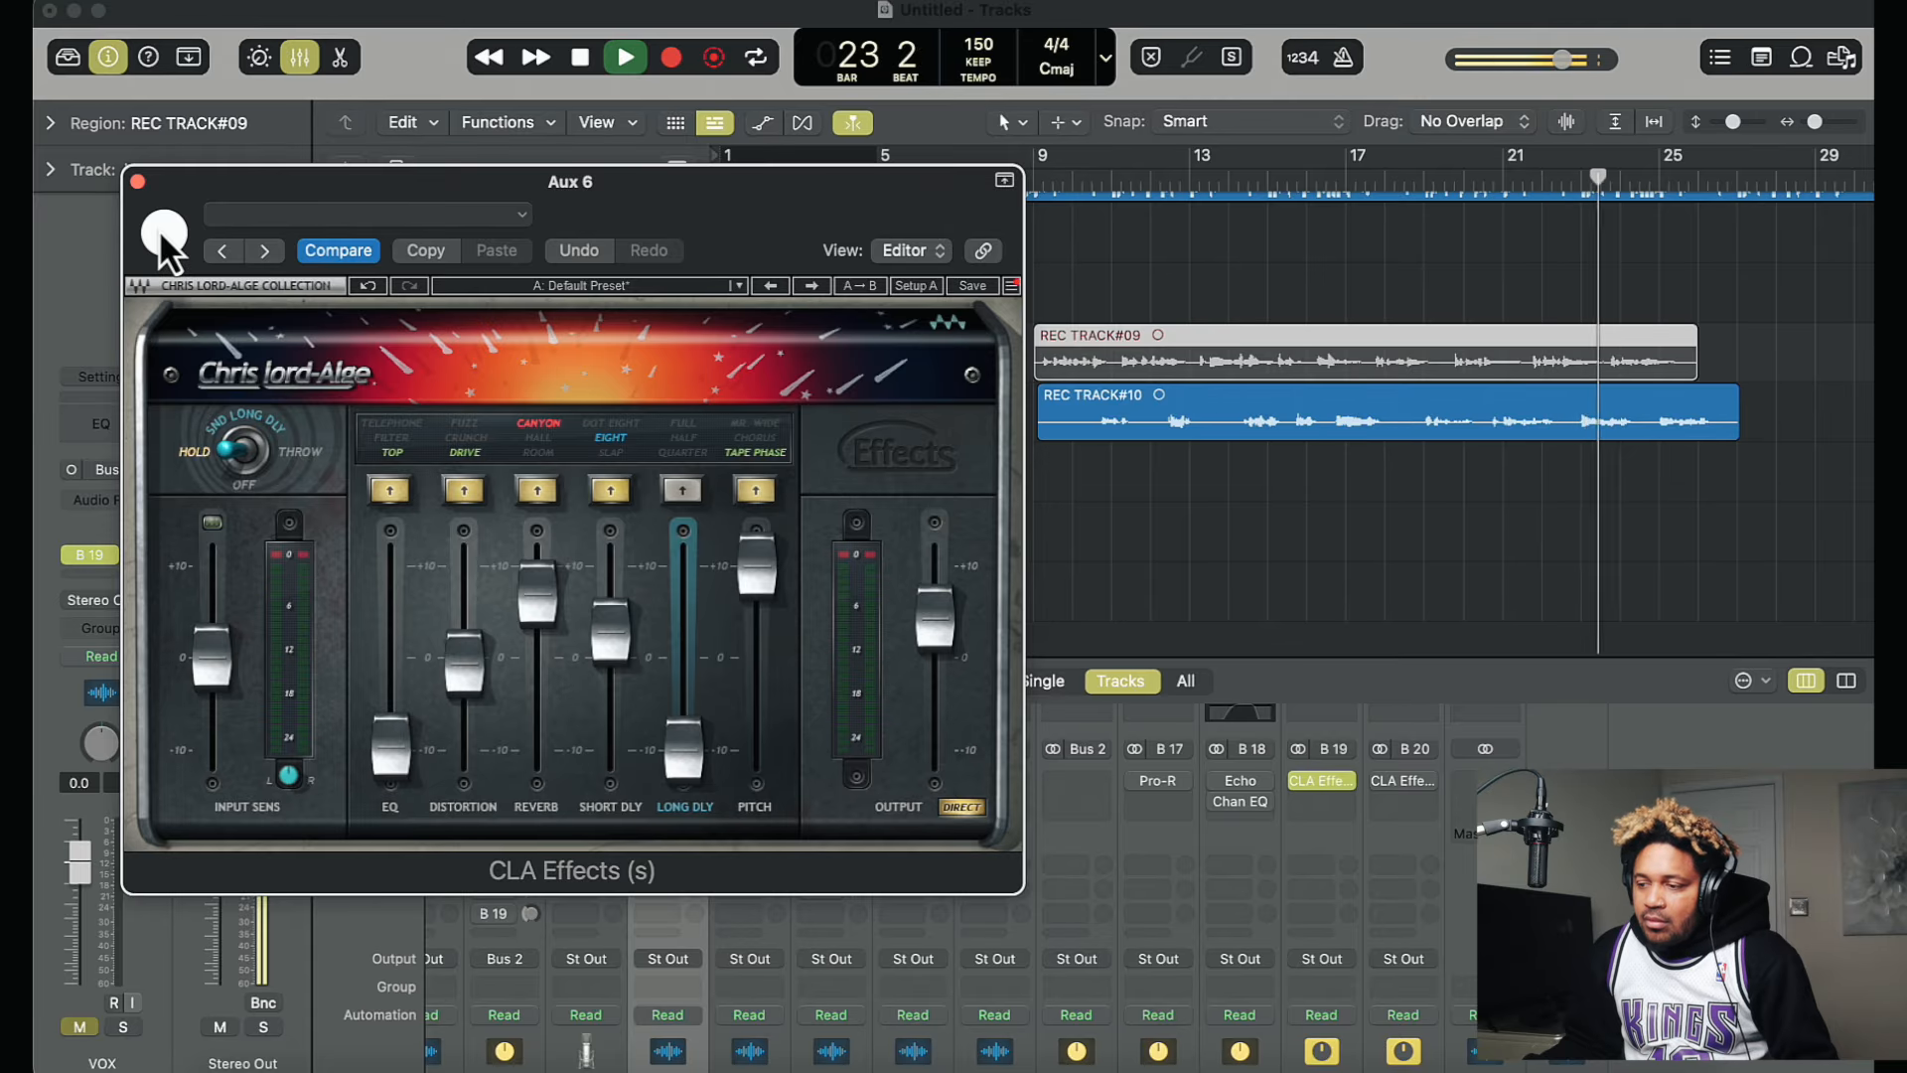
{"action": "key", "text": "space"}
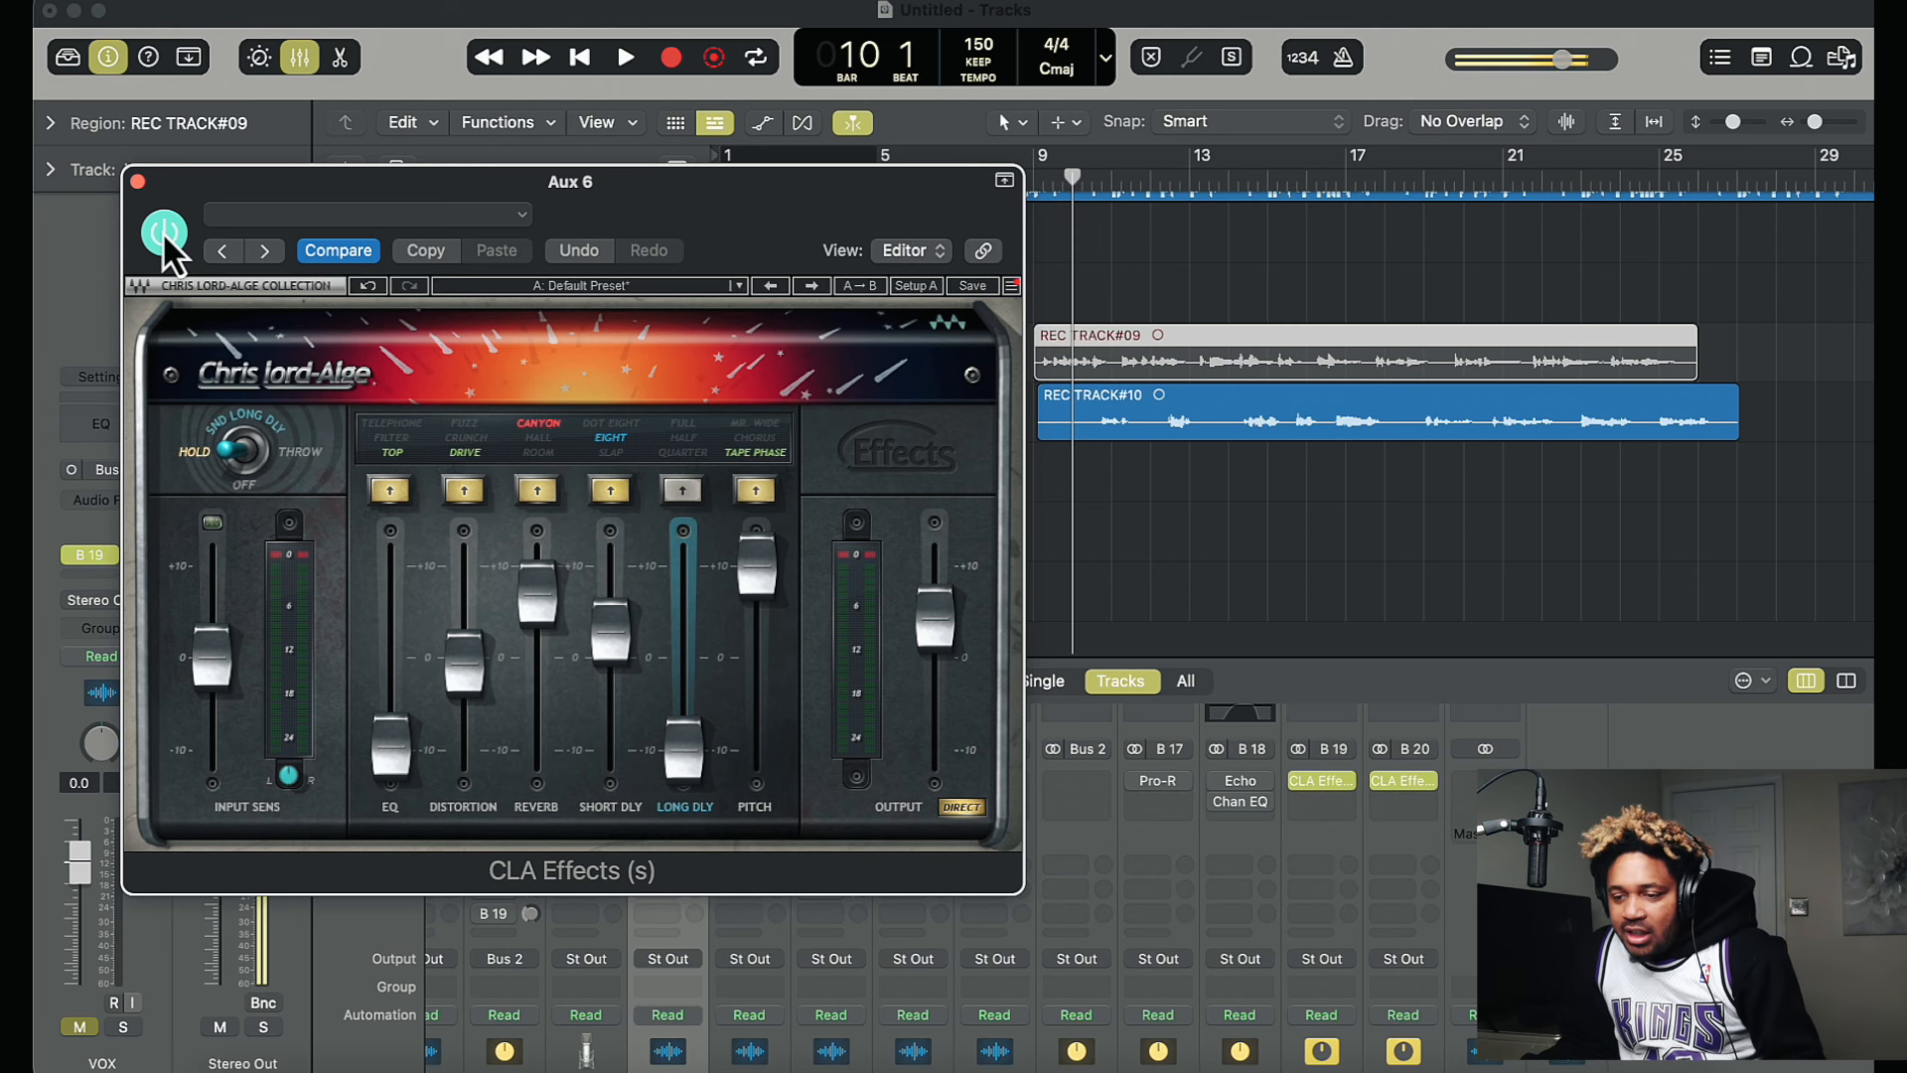
Step: Play Audio 6 through CLA Effects, raise the reverb slightly and the short delay to about +5, and stop playback
{"action": "key", "text": "space"}
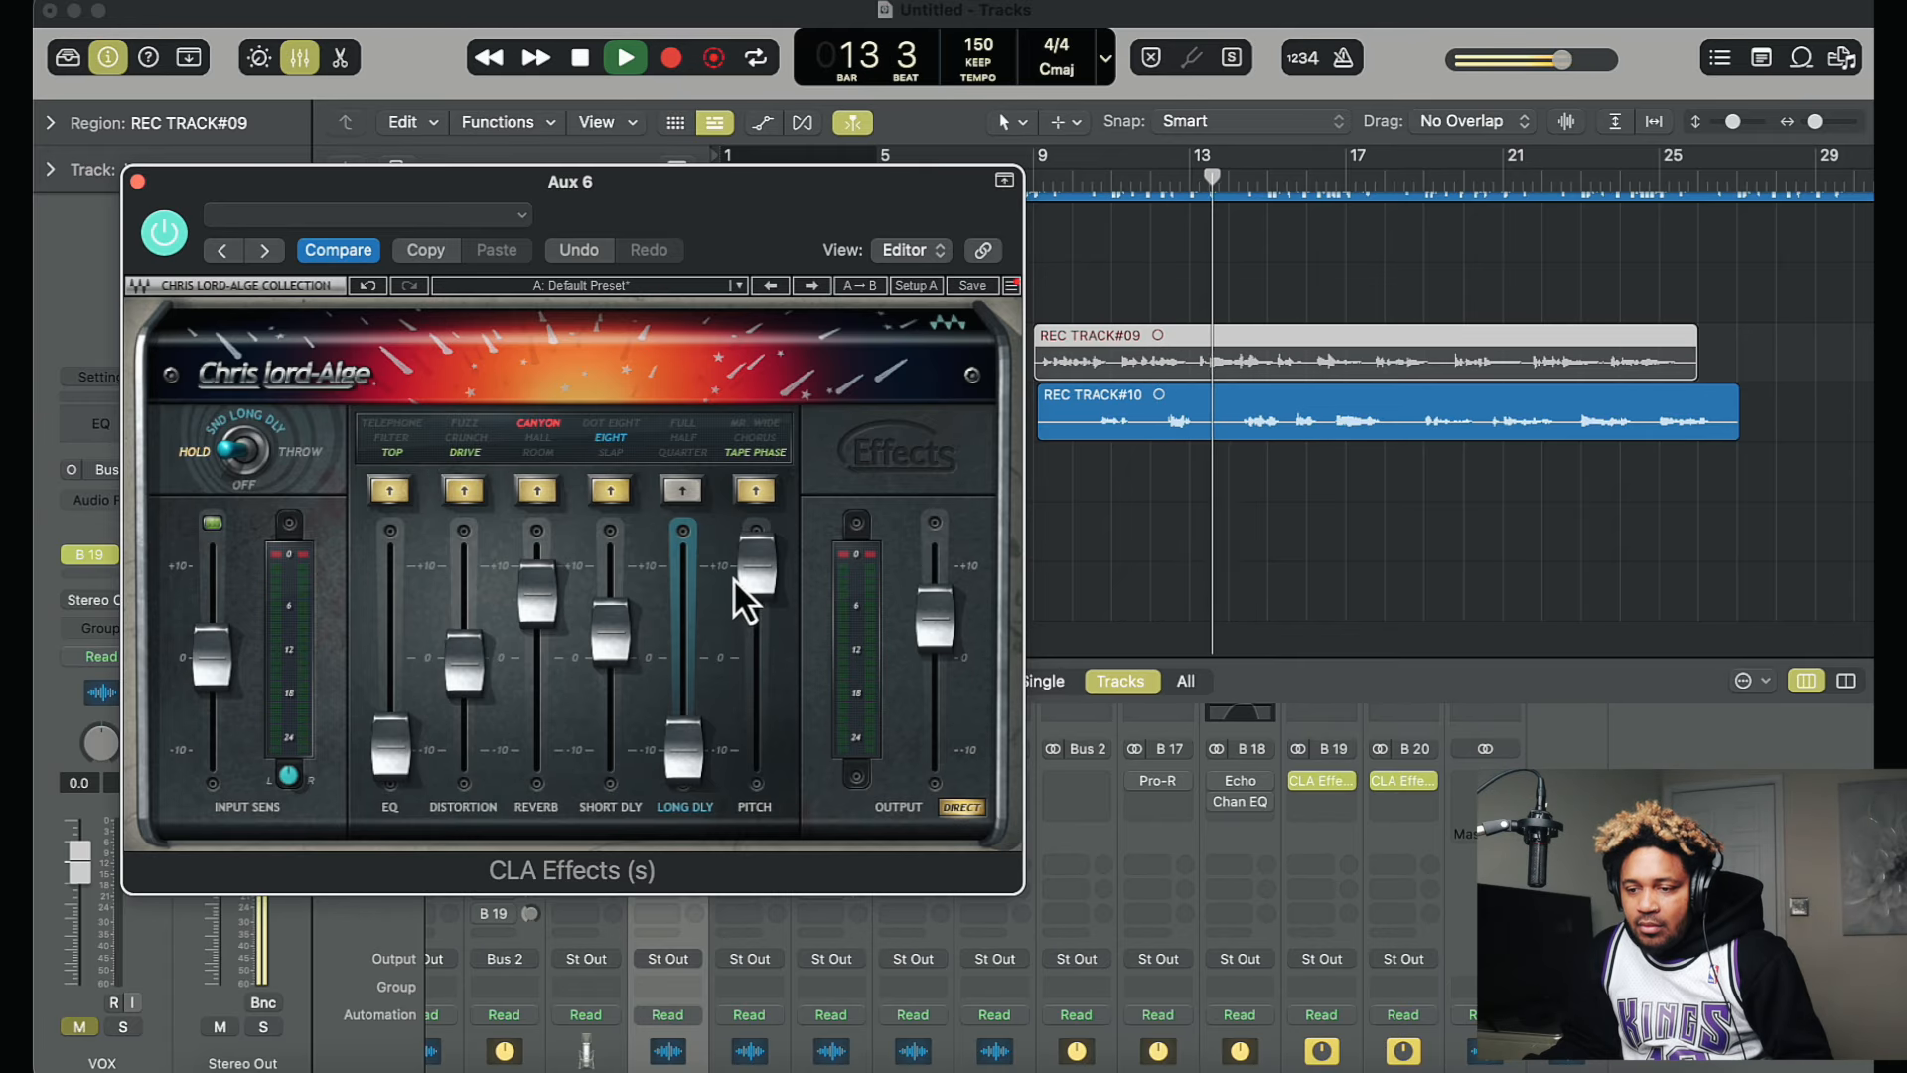
{"action": "left_click", "coordinate": [753, 541]}
{"action": "left_click_drag", "start_coordinate": [523, 613], "coordinate": [536, 530]}
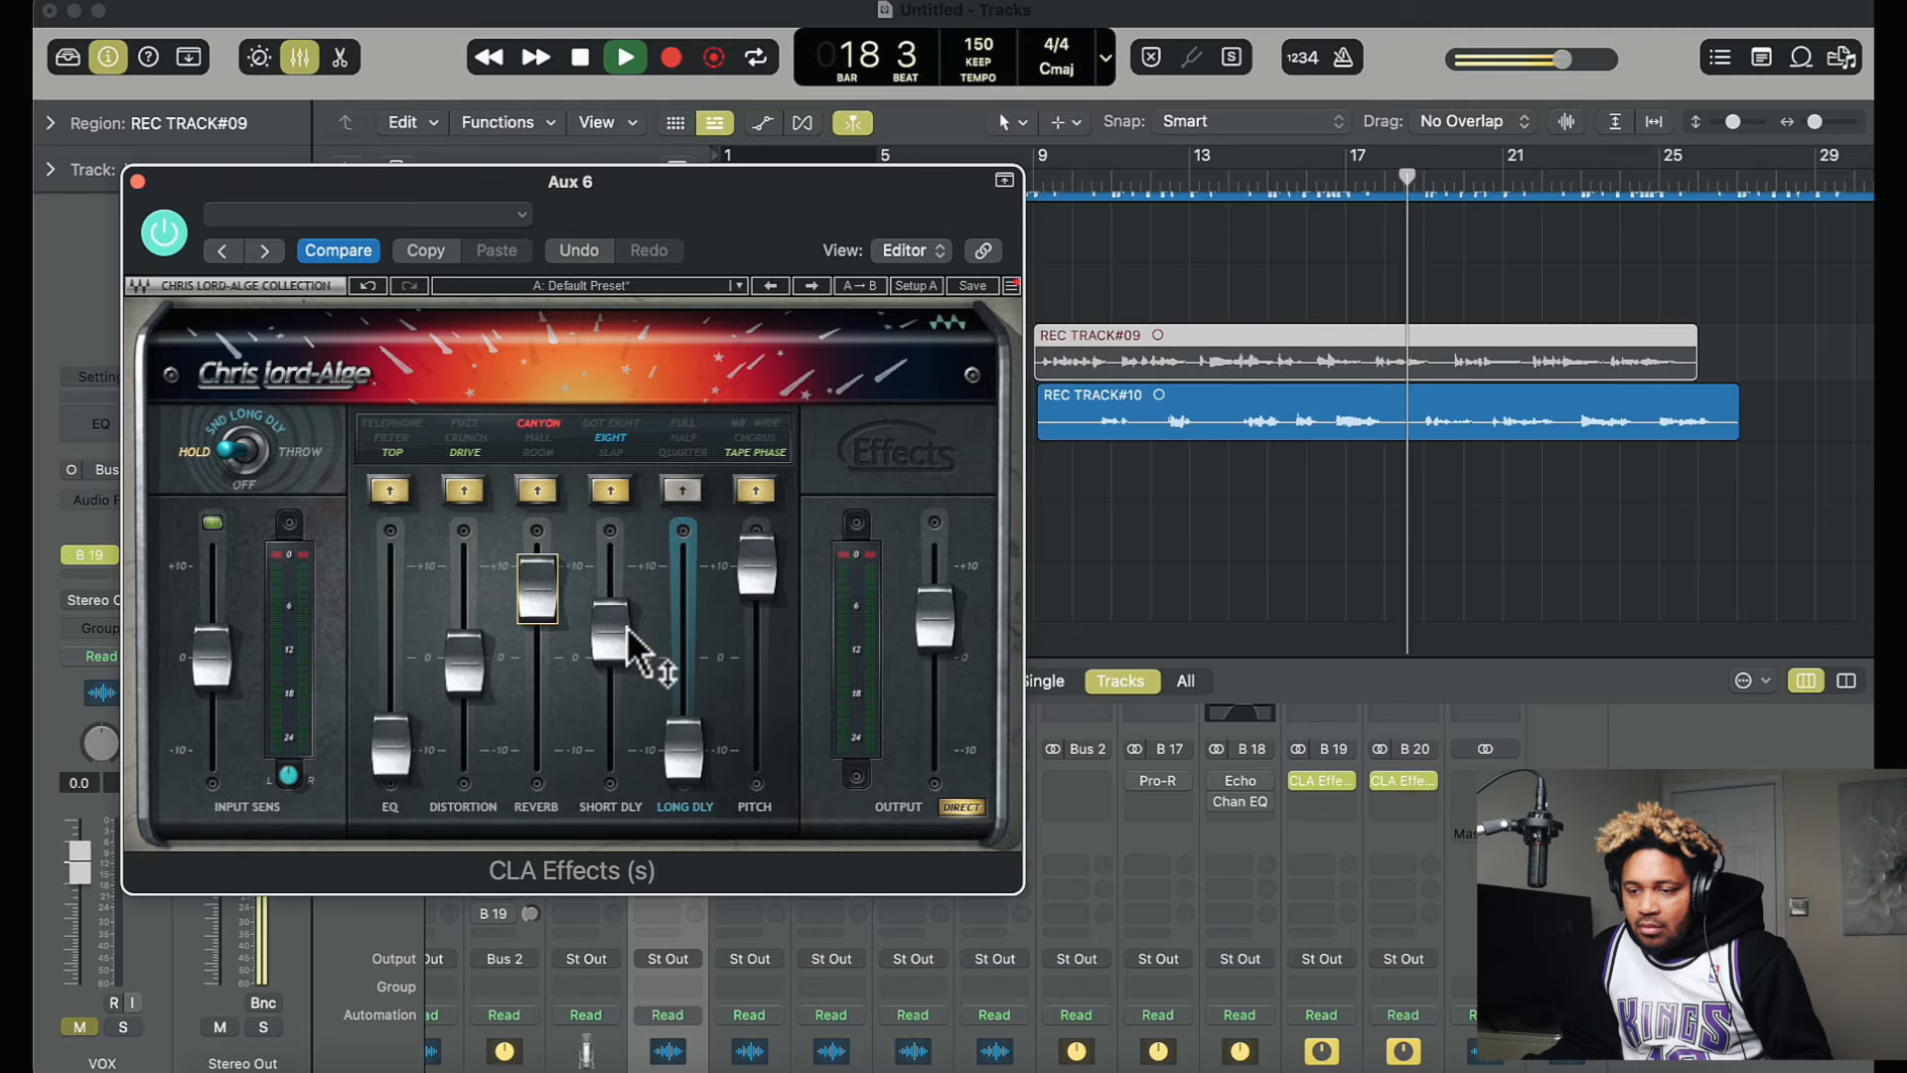
{"action": "left_click_drag", "start_coordinate": [626, 643], "coordinate": [612, 574]}
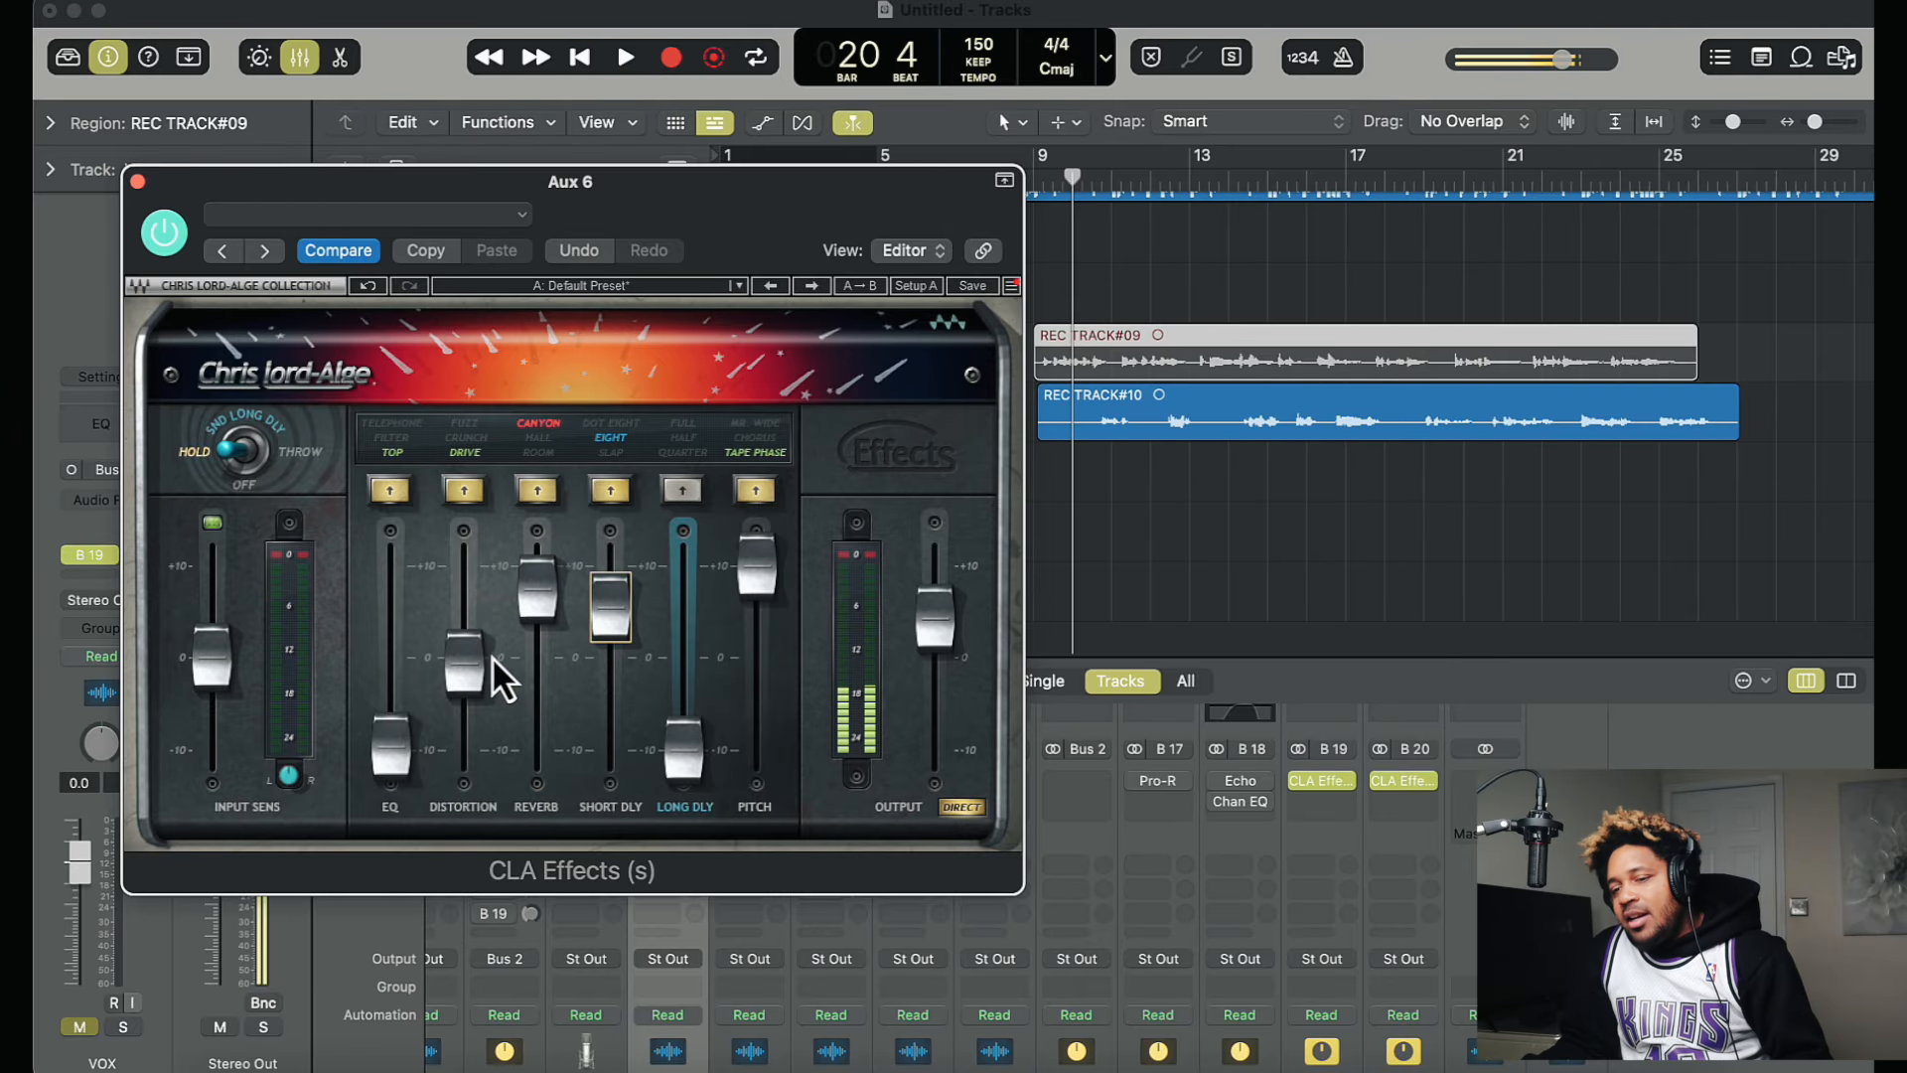
{"action": "key", "text": "space"}
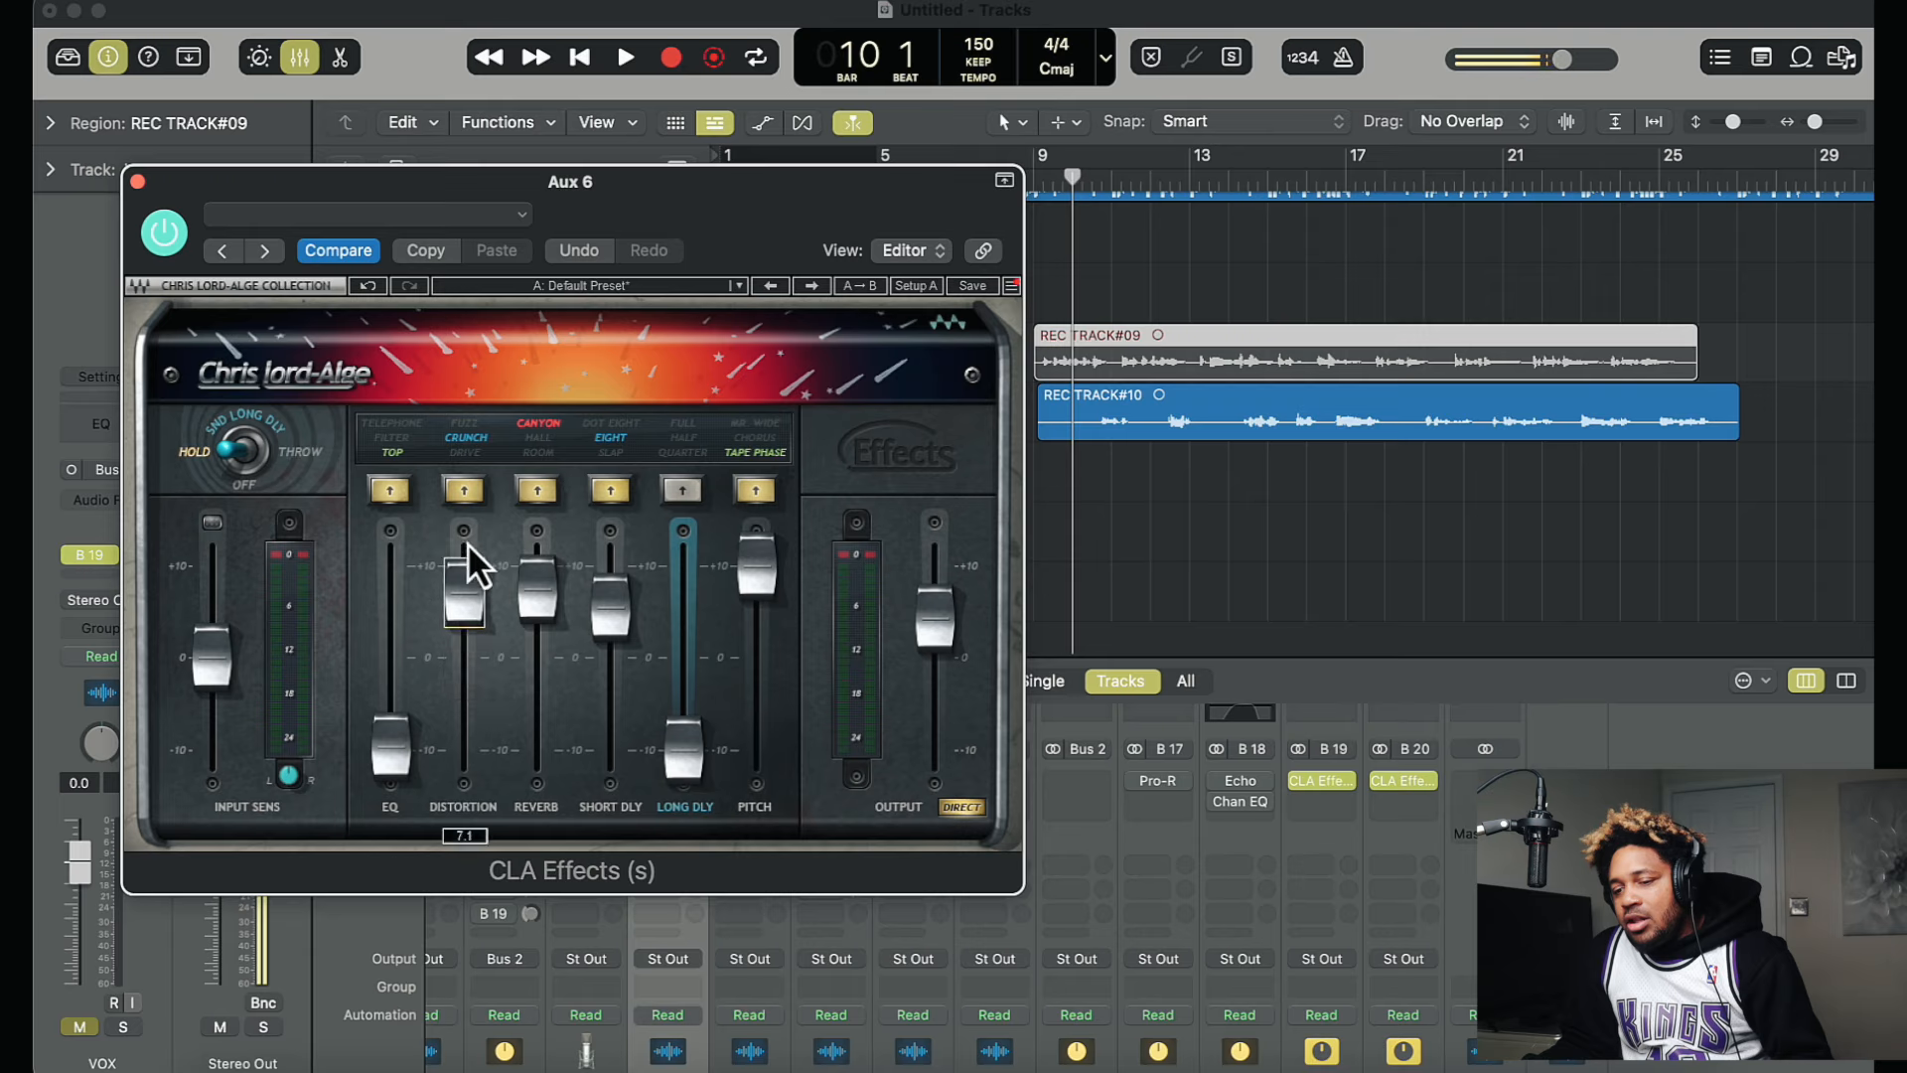
Step: Set the distortion to Crunch at about +4 and, during playback, the short delay to Dot Eight at about +5
{"action": "left_click_drag", "start_coordinate": [474, 630], "coordinate": [477, 659]}
{"action": "key", "text": "space"}
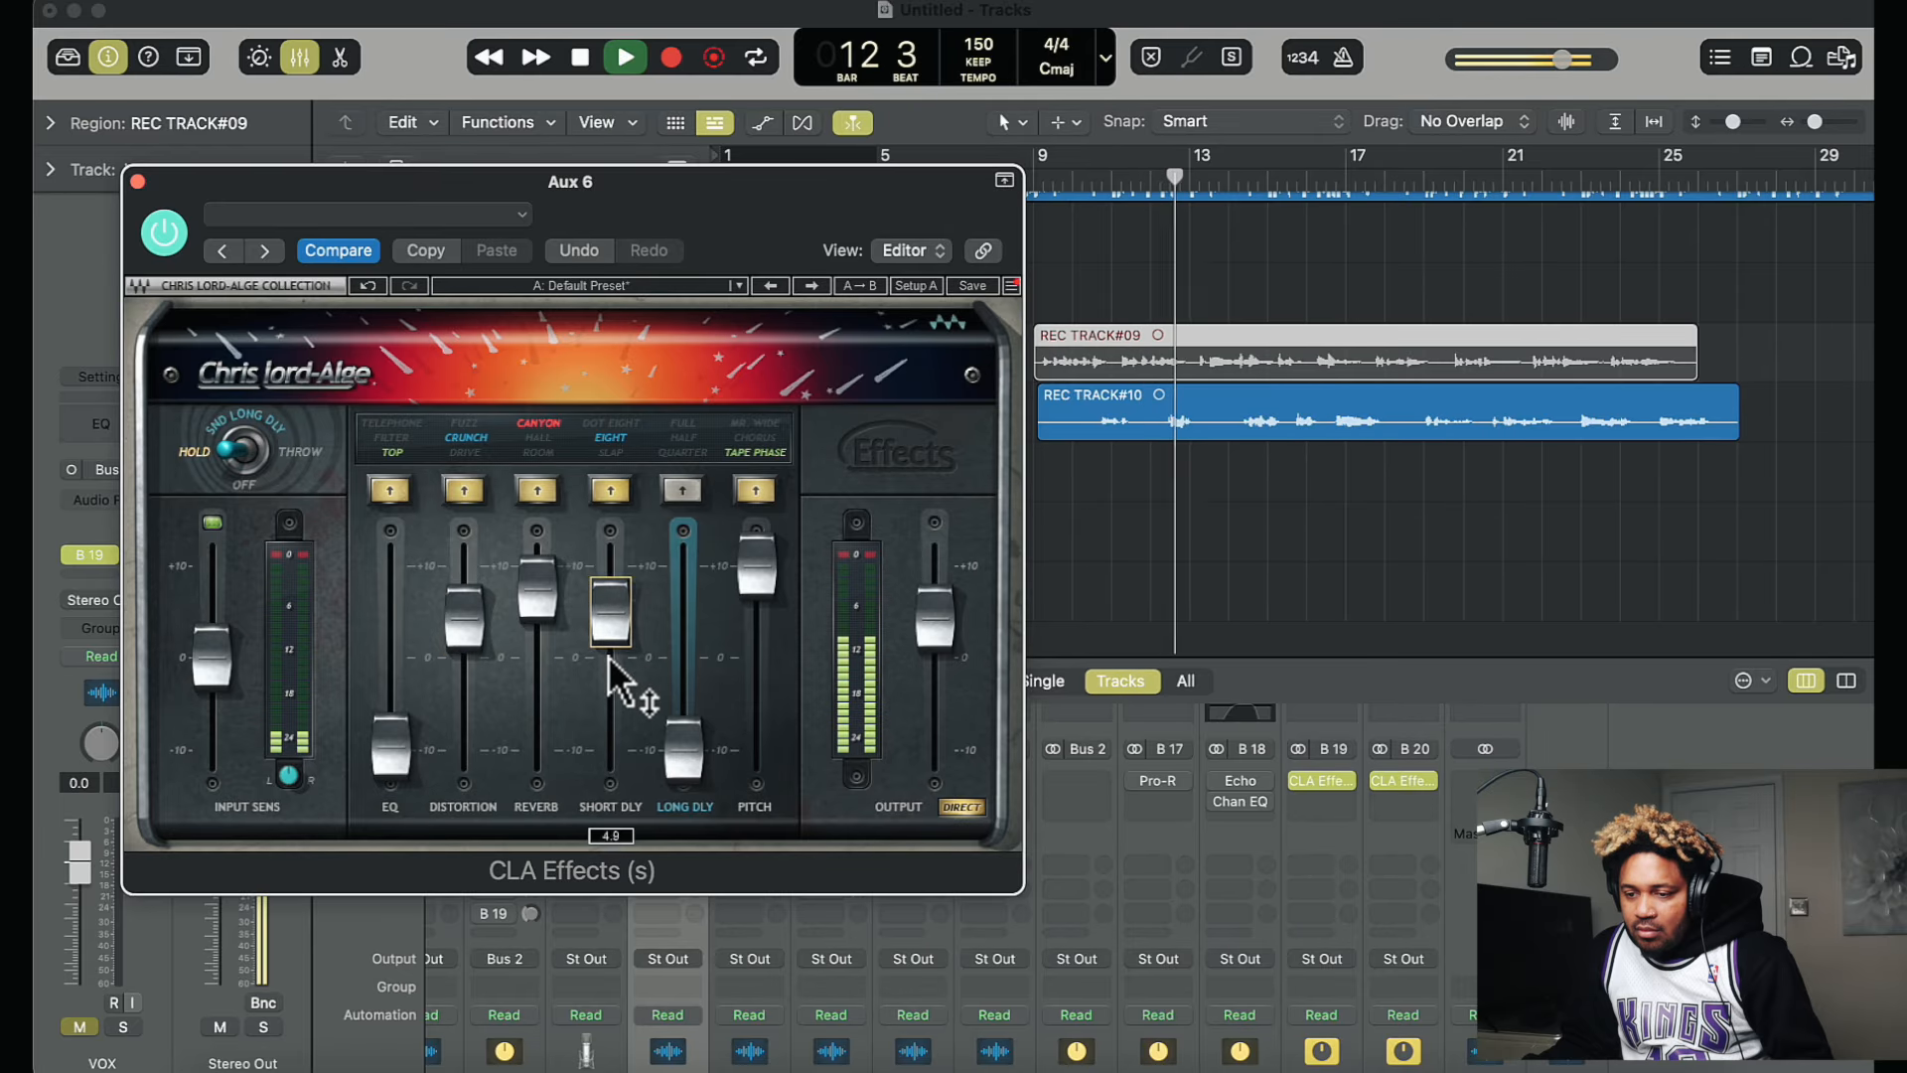
{"action": "left_click_drag", "start_coordinate": [617, 684], "coordinate": [627, 757]}
{"action": "left_click", "coordinate": [602, 490]}
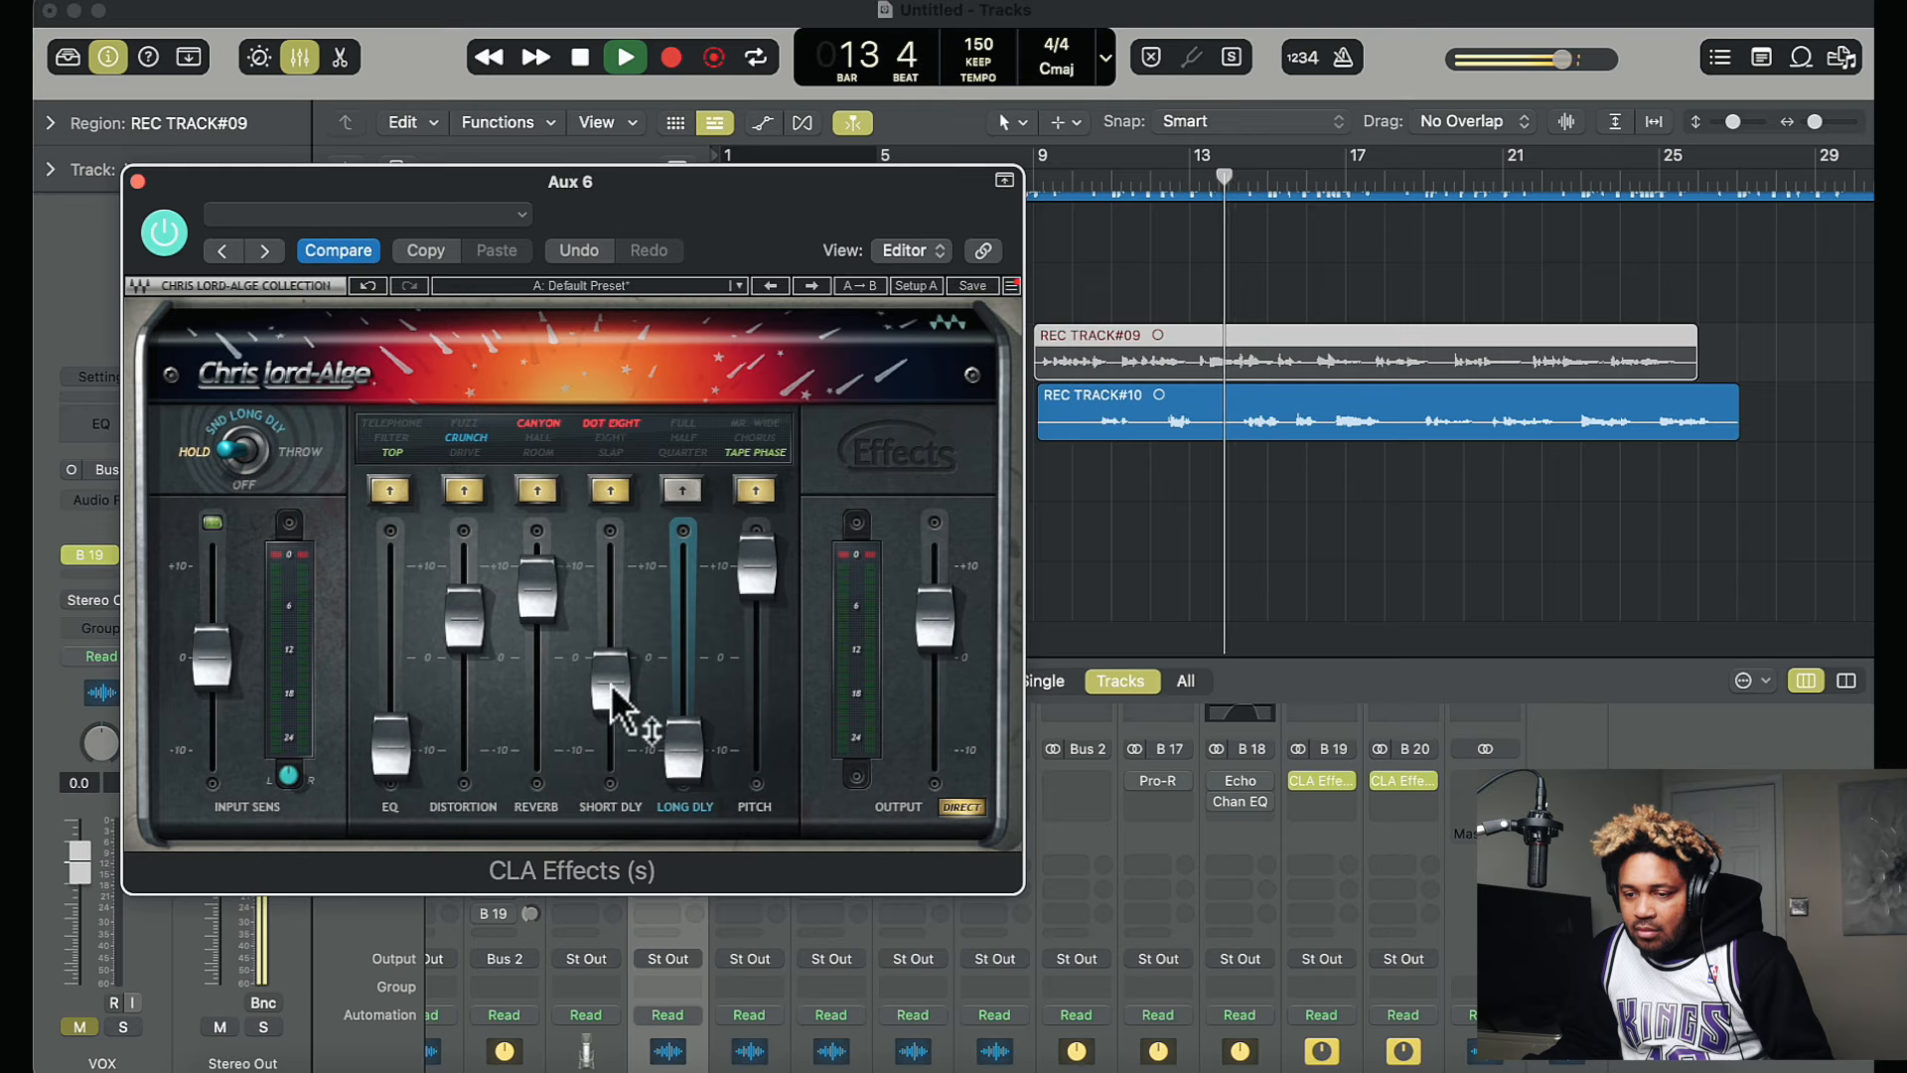
{"action": "left_click_drag", "start_coordinate": [611, 687], "coordinate": [604, 568]}
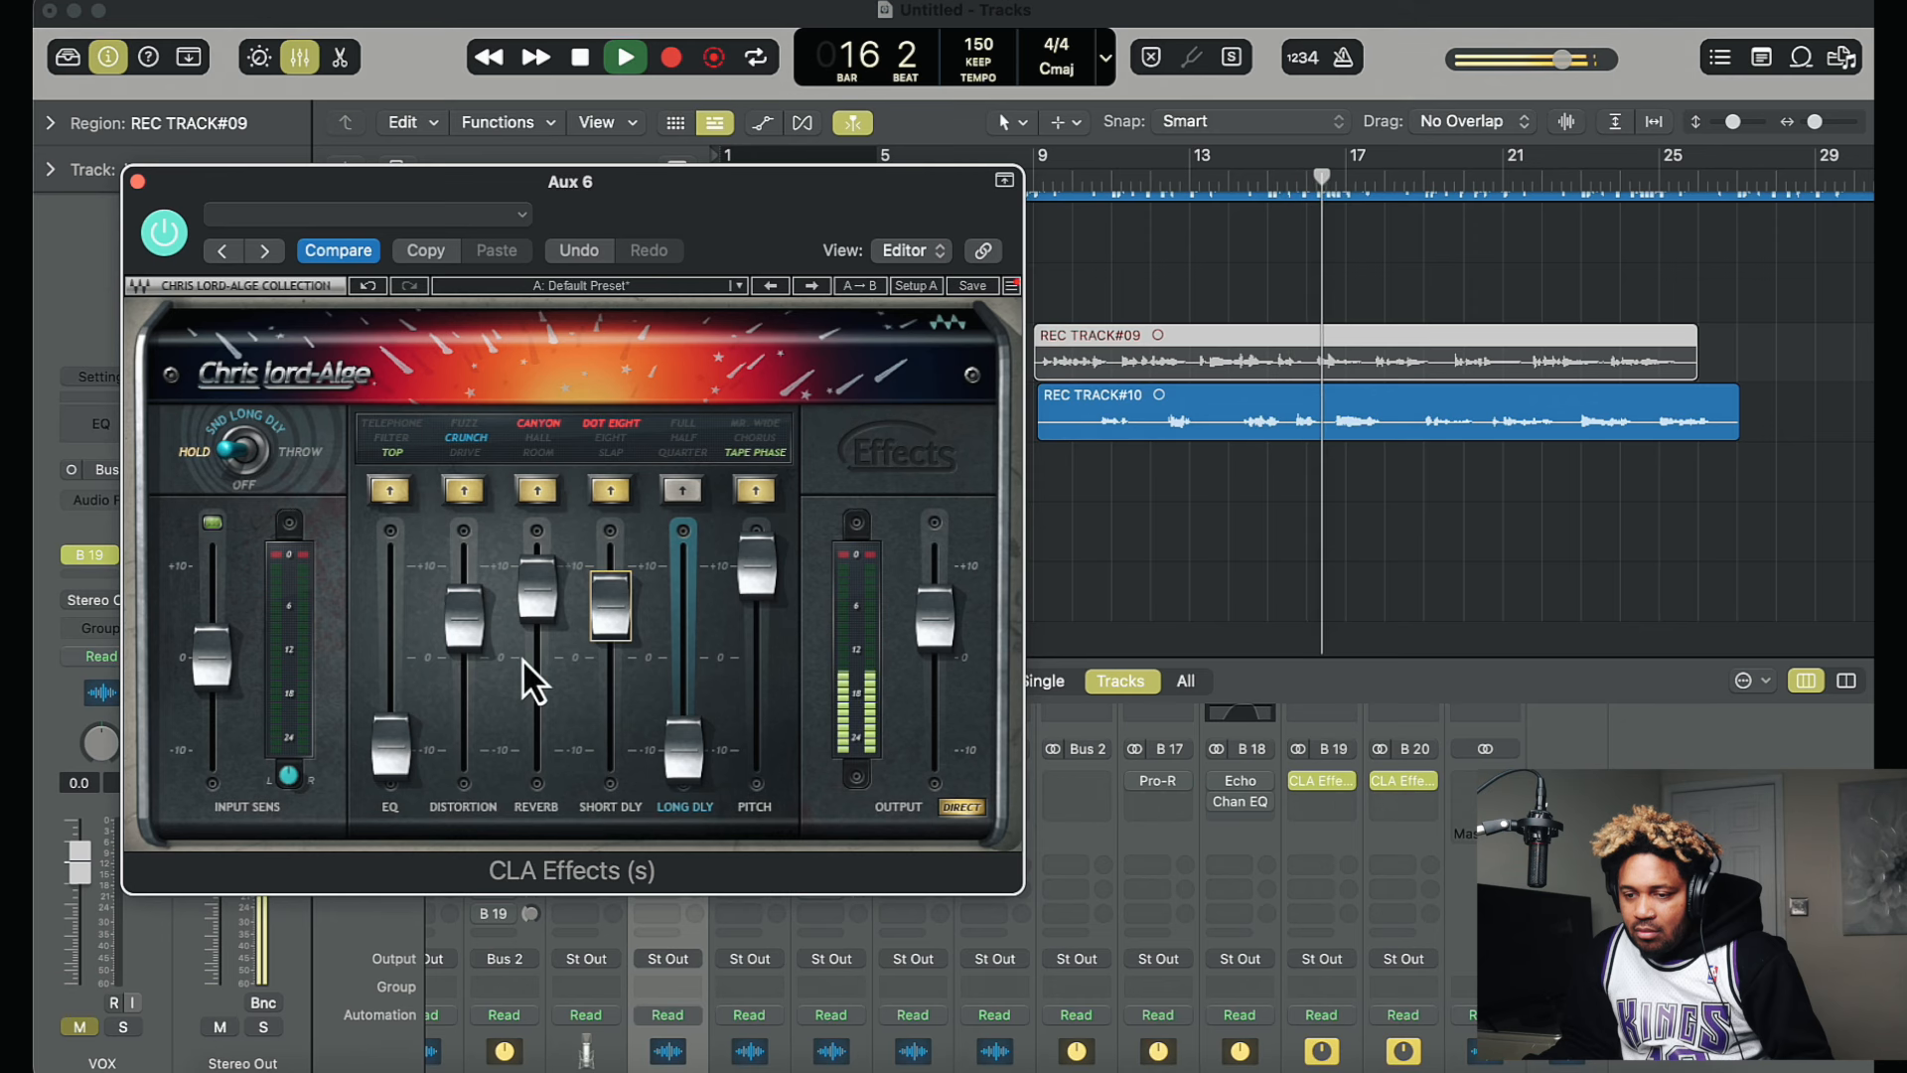
Step: Switch the distortion to Fuzz with its level lowered below 0, and set the EQ to Filter at 7.4
{"action": "left_click", "coordinate": [465, 425]}
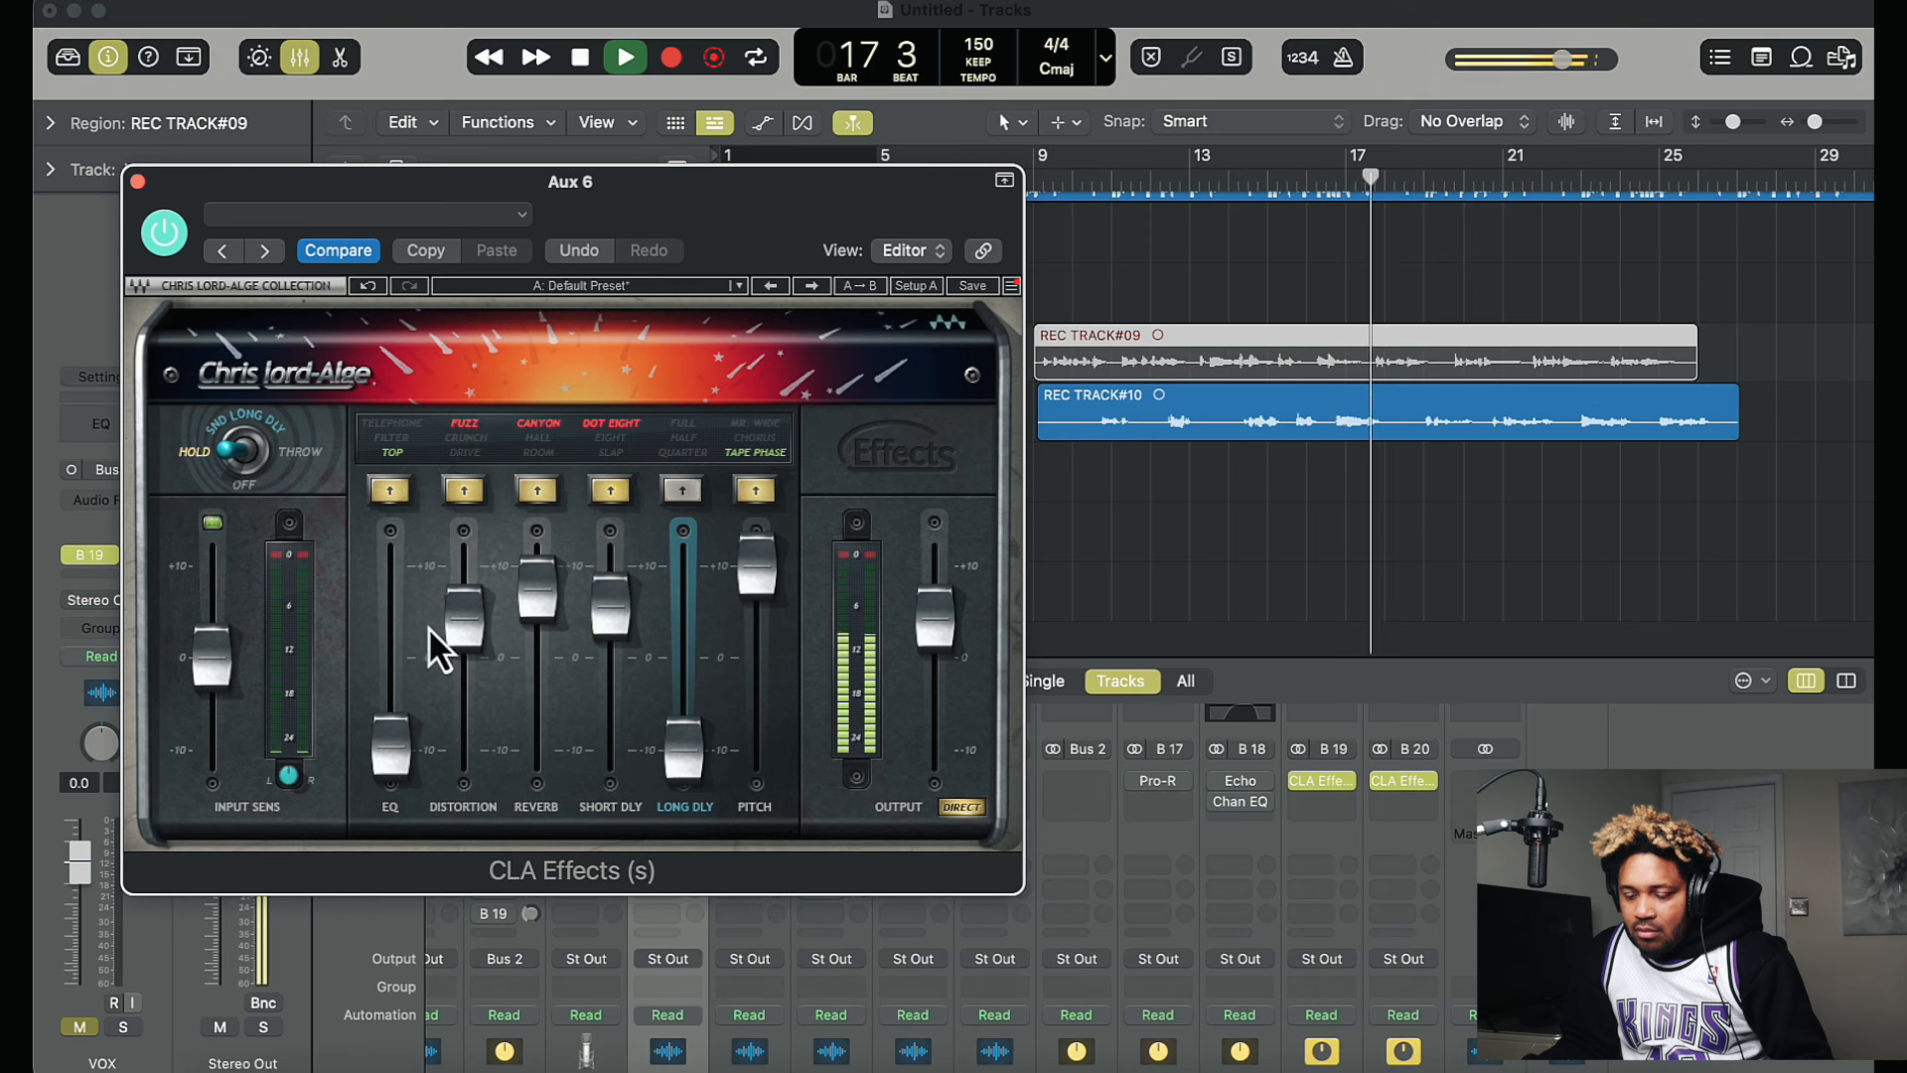
{"action": "left_click_drag", "start_coordinate": [443, 623], "coordinate": [396, 584]}
{"action": "left_click", "coordinate": [390, 439]}
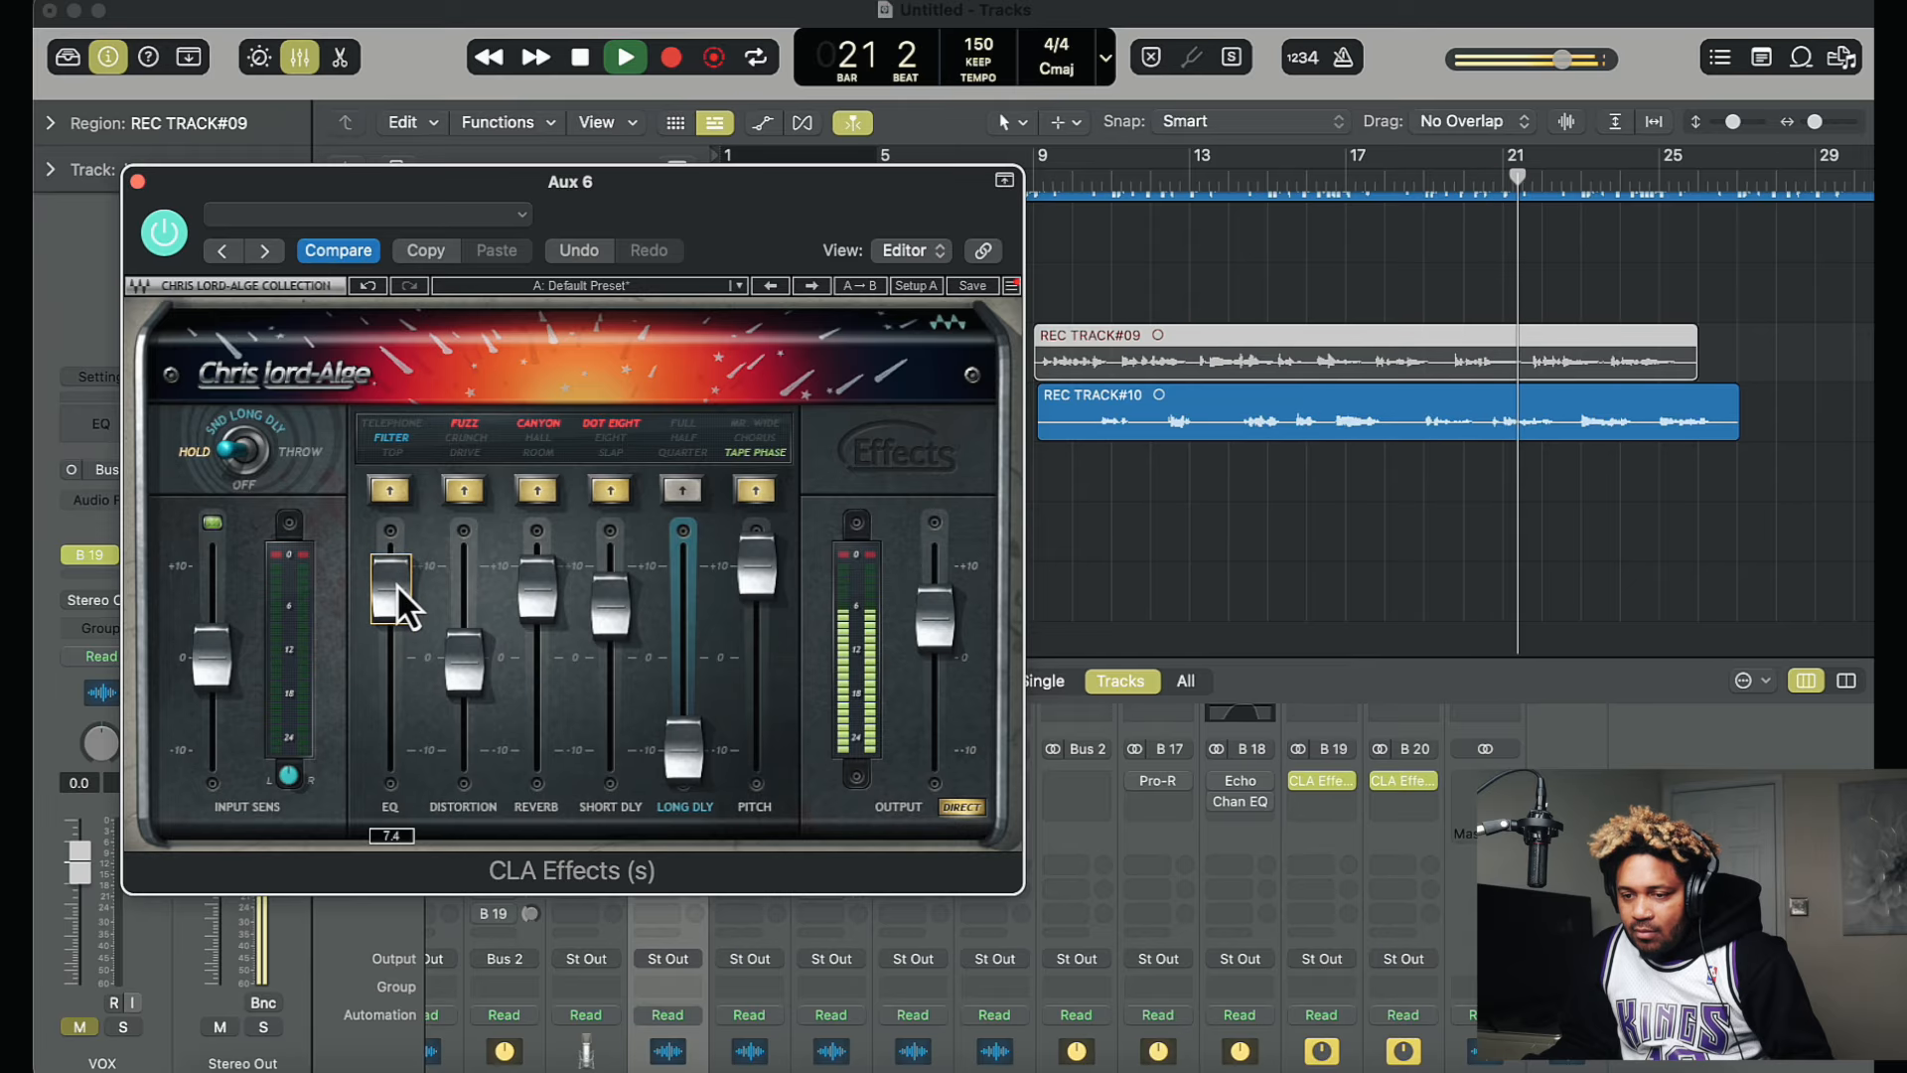
{"action": "left_click_drag", "start_coordinate": [458, 691], "coordinate": [457, 723]}
Step: Lower the Canyon reverb to about 0, stop playback and move the CLA Effects window to uncover the track headers
{"action": "left_click_drag", "start_coordinate": [526, 623], "coordinate": [545, 792]}
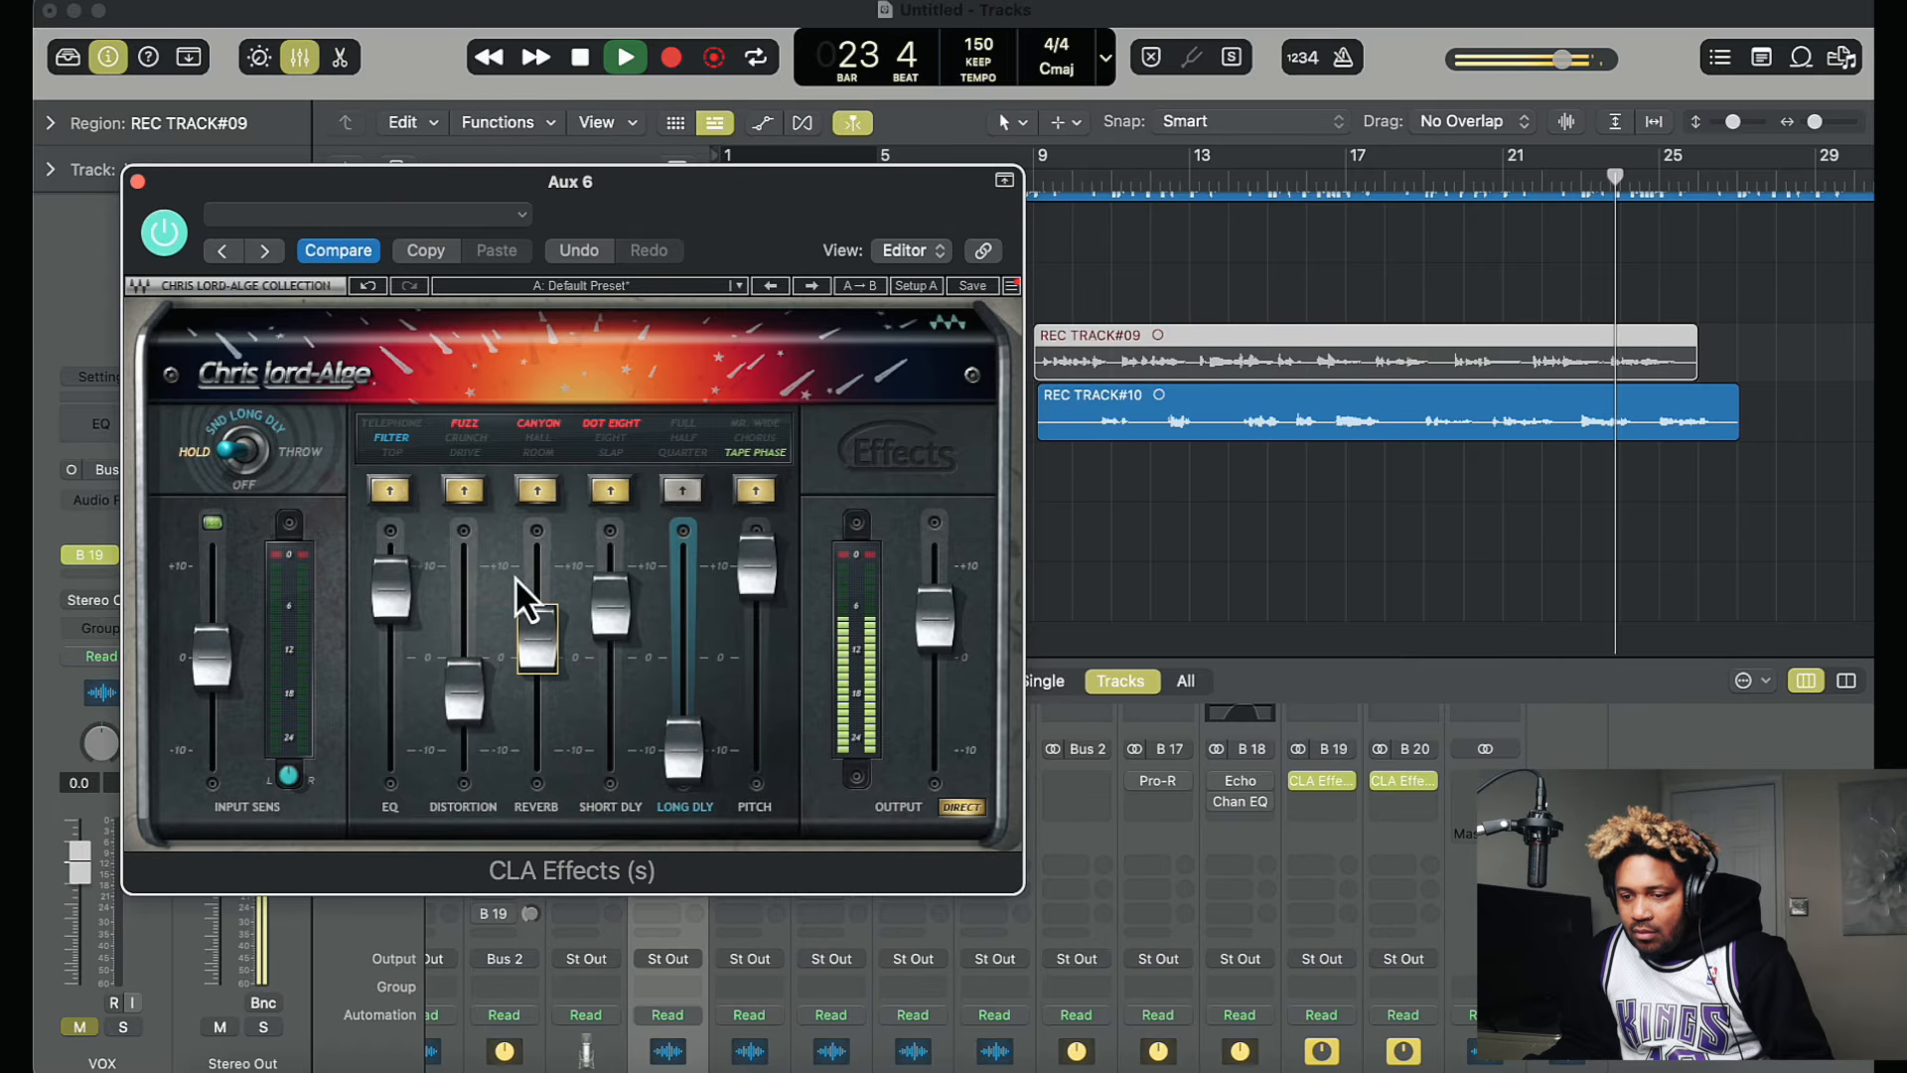
{"action": "left_click_drag", "start_coordinate": [523, 595], "coordinate": [567, 689]}
{"action": "key", "text": "space"}
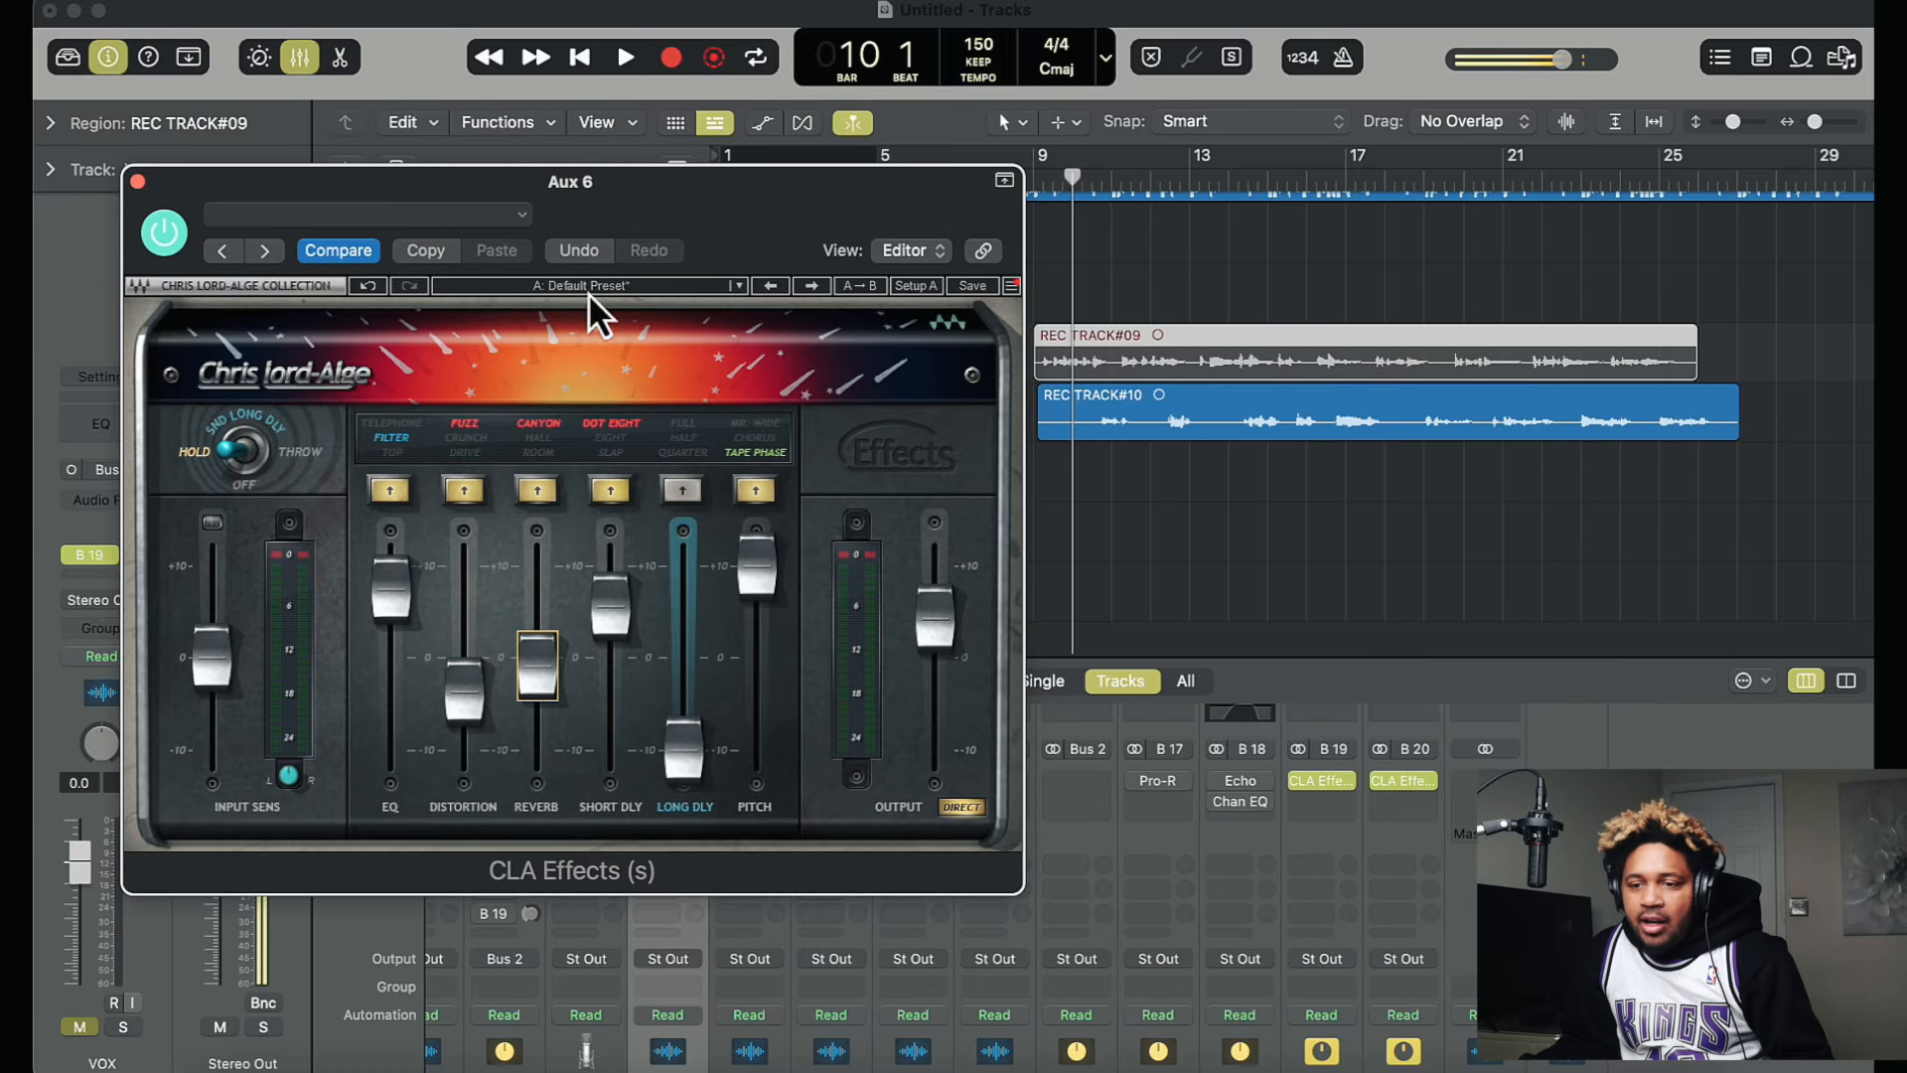
{"action": "left_click_drag", "start_coordinate": [665, 229], "coordinate": [855, 461]}
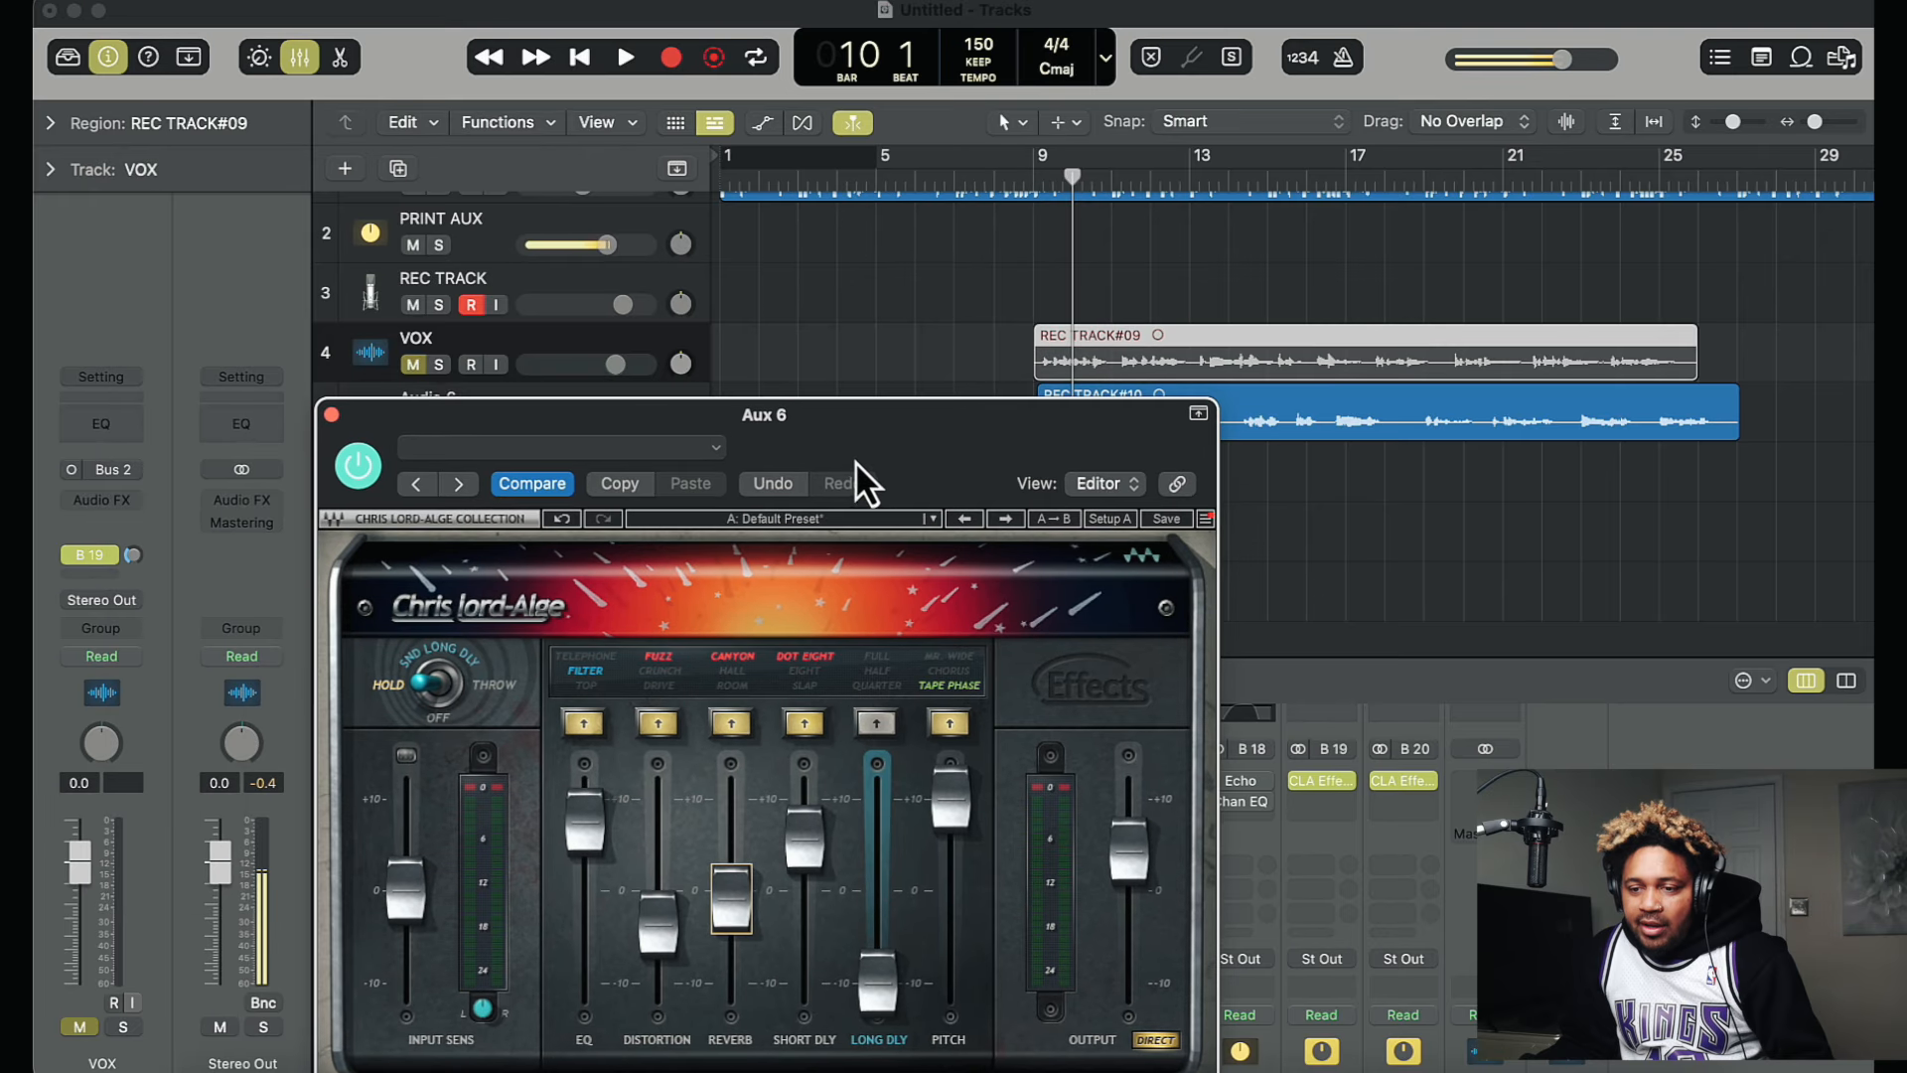
Step: Unmute the VOX track, play the song and lower the Aux 6 CLA Effects output to about 0
{"action": "left_click", "coordinate": [411, 365]}
{"action": "key", "text": "space"}
{"action": "left_click_drag", "start_coordinate": [920, 432], "coordinate": [940, 237]}
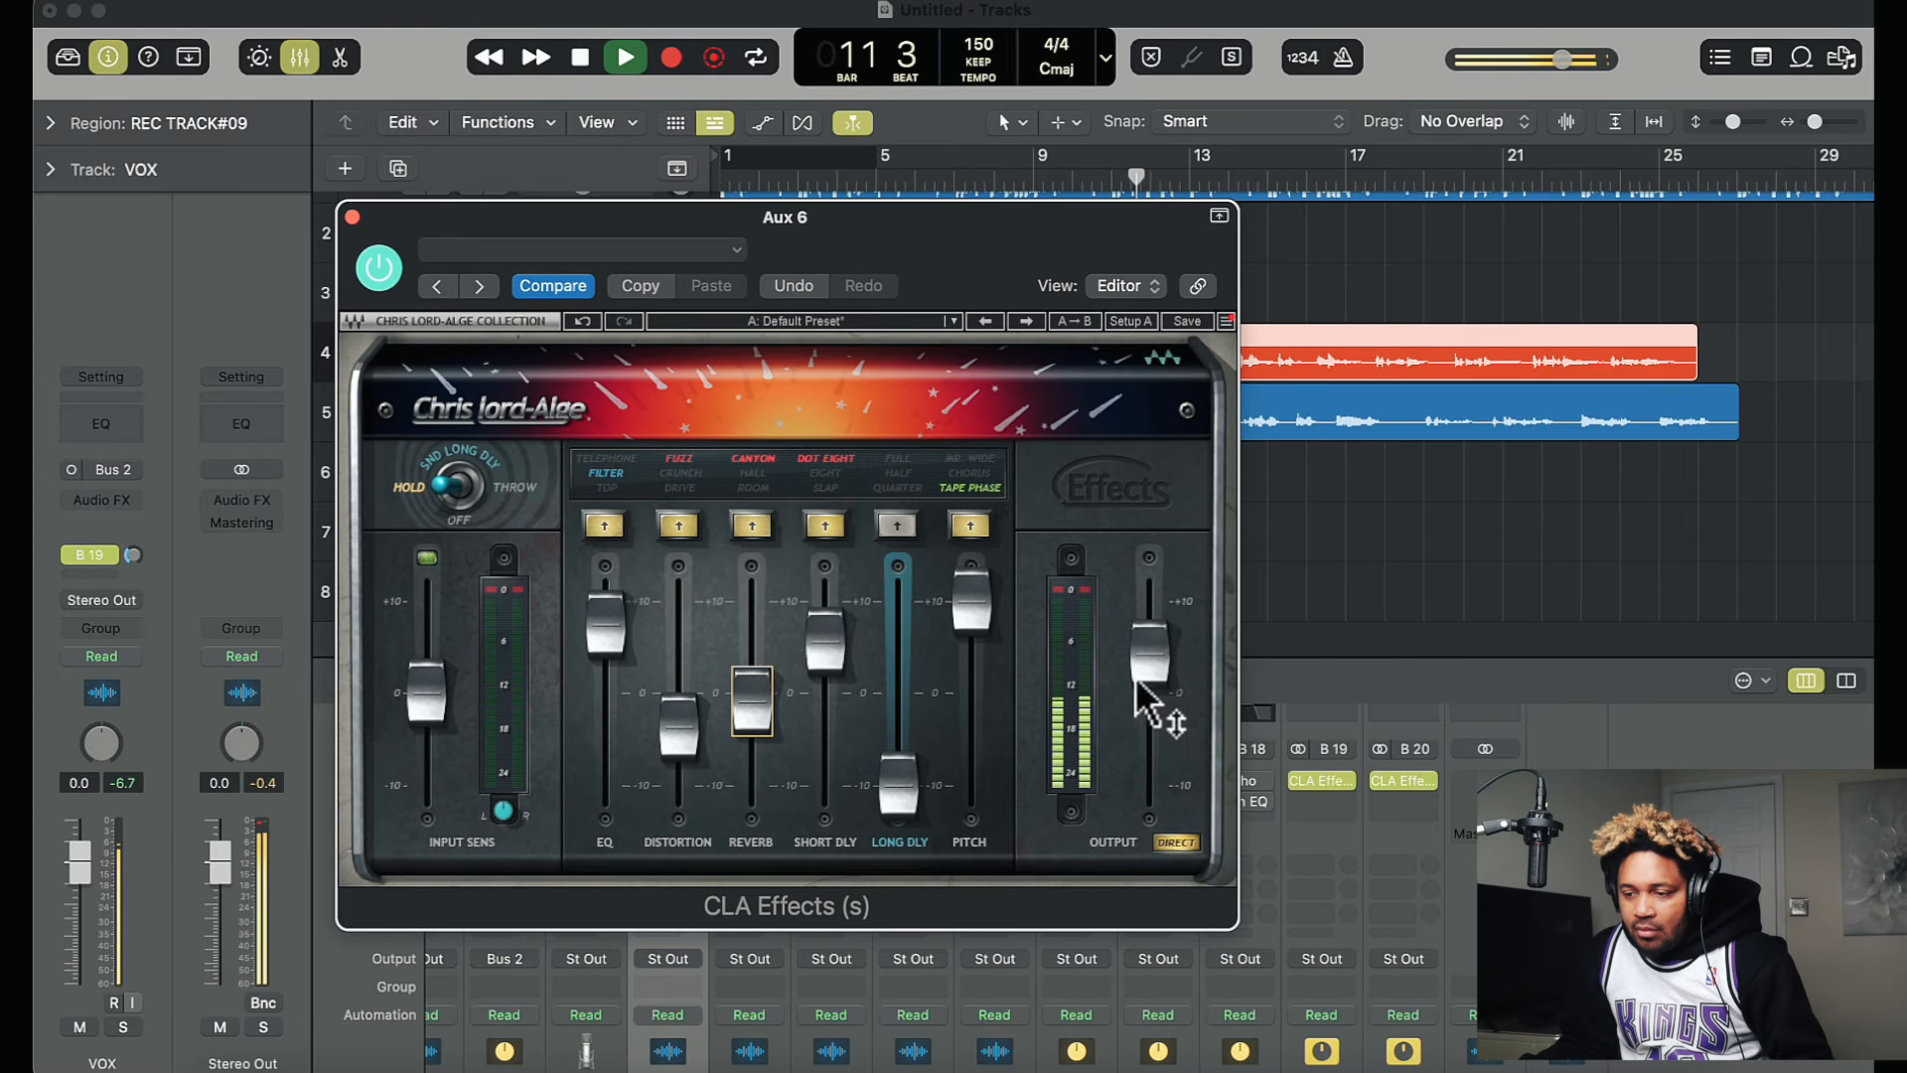
{"action": "left_click_drag", "start_coordinate": [1135, 677], "coordinate": [1158, 788]}
{"action": "left_click_drag", "start_coordinate": [1152, 678], "coordinate": [1162, 725]}
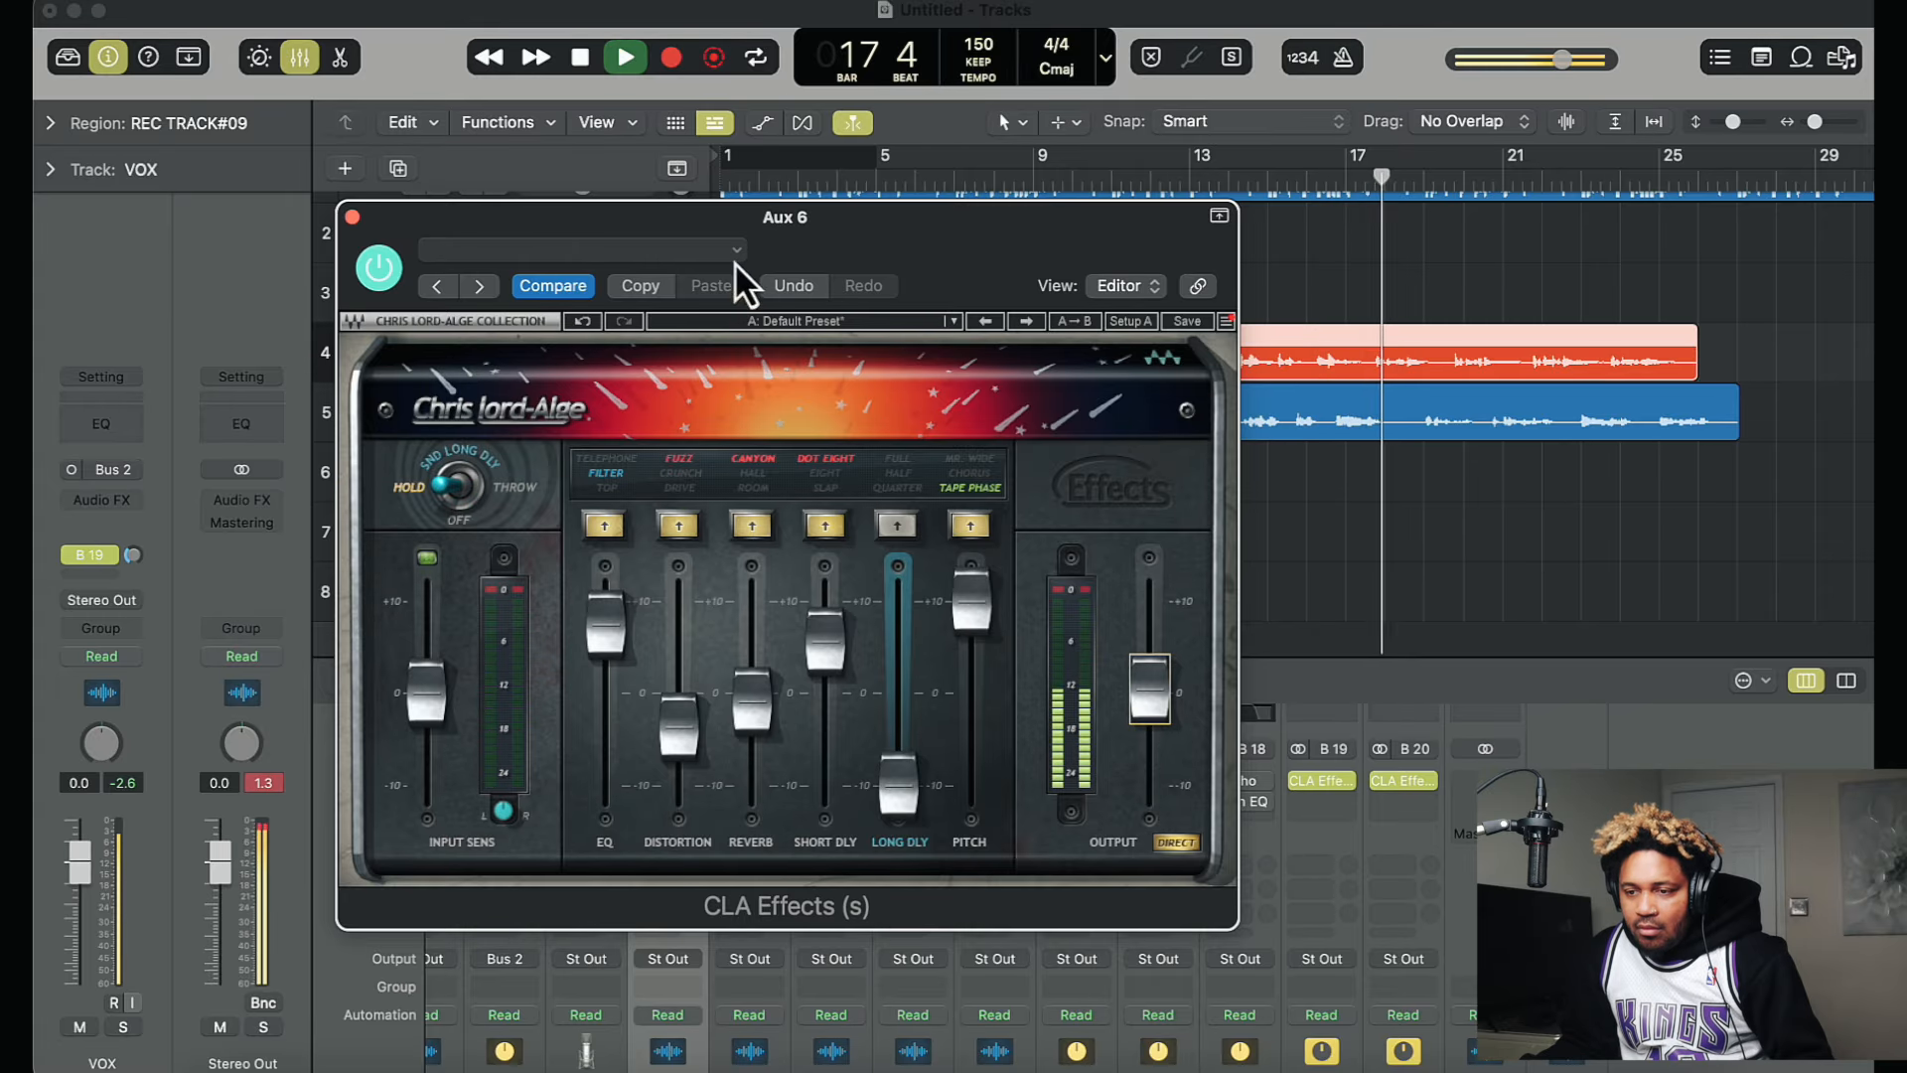
Step: Set Audio 6's Bus 20 send to about -18.2 during playback, then stop and close the CLA Effects window
{"action": "left_click_drag", "start_coordinate": [735, 260], "coordinate": [981, 273]}
{"action": "left_click", "coordinate": [497, 403]}
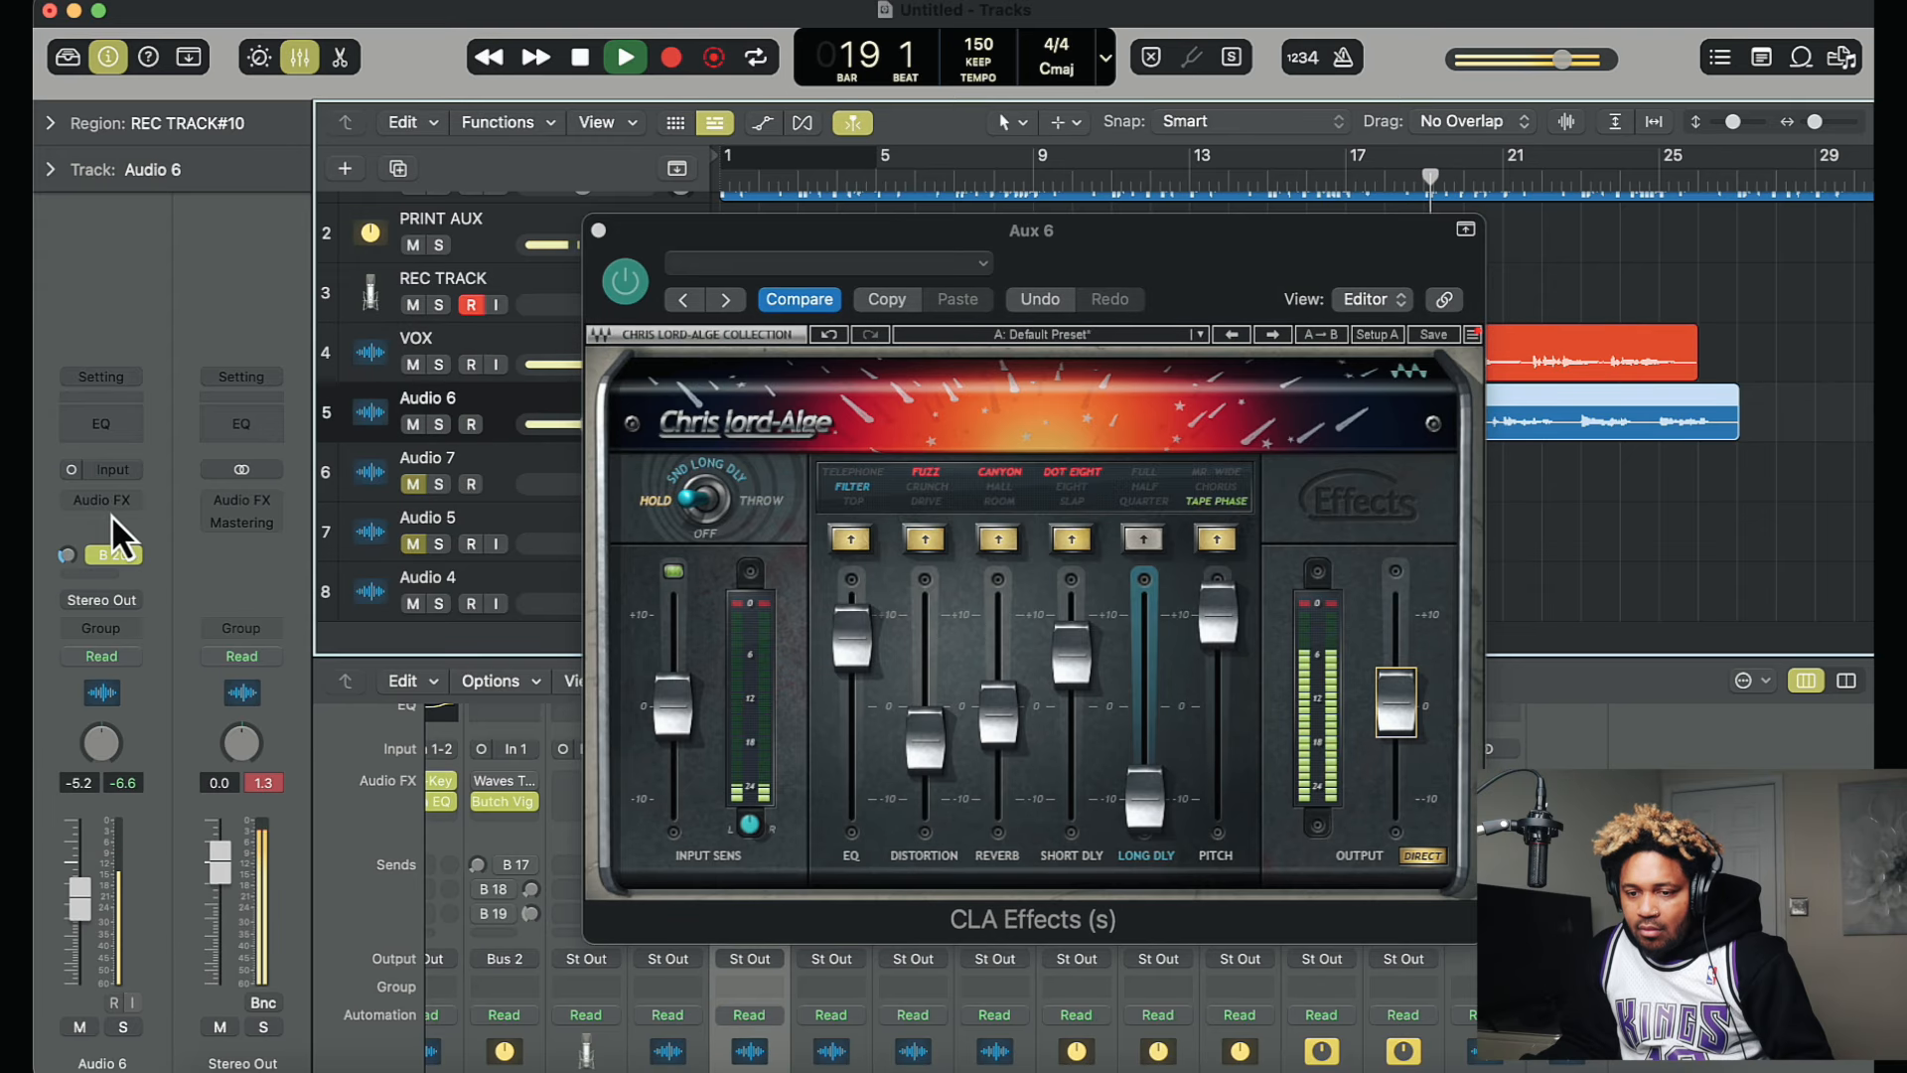
{"action": "left_click", "coordinate": [66, 554]}
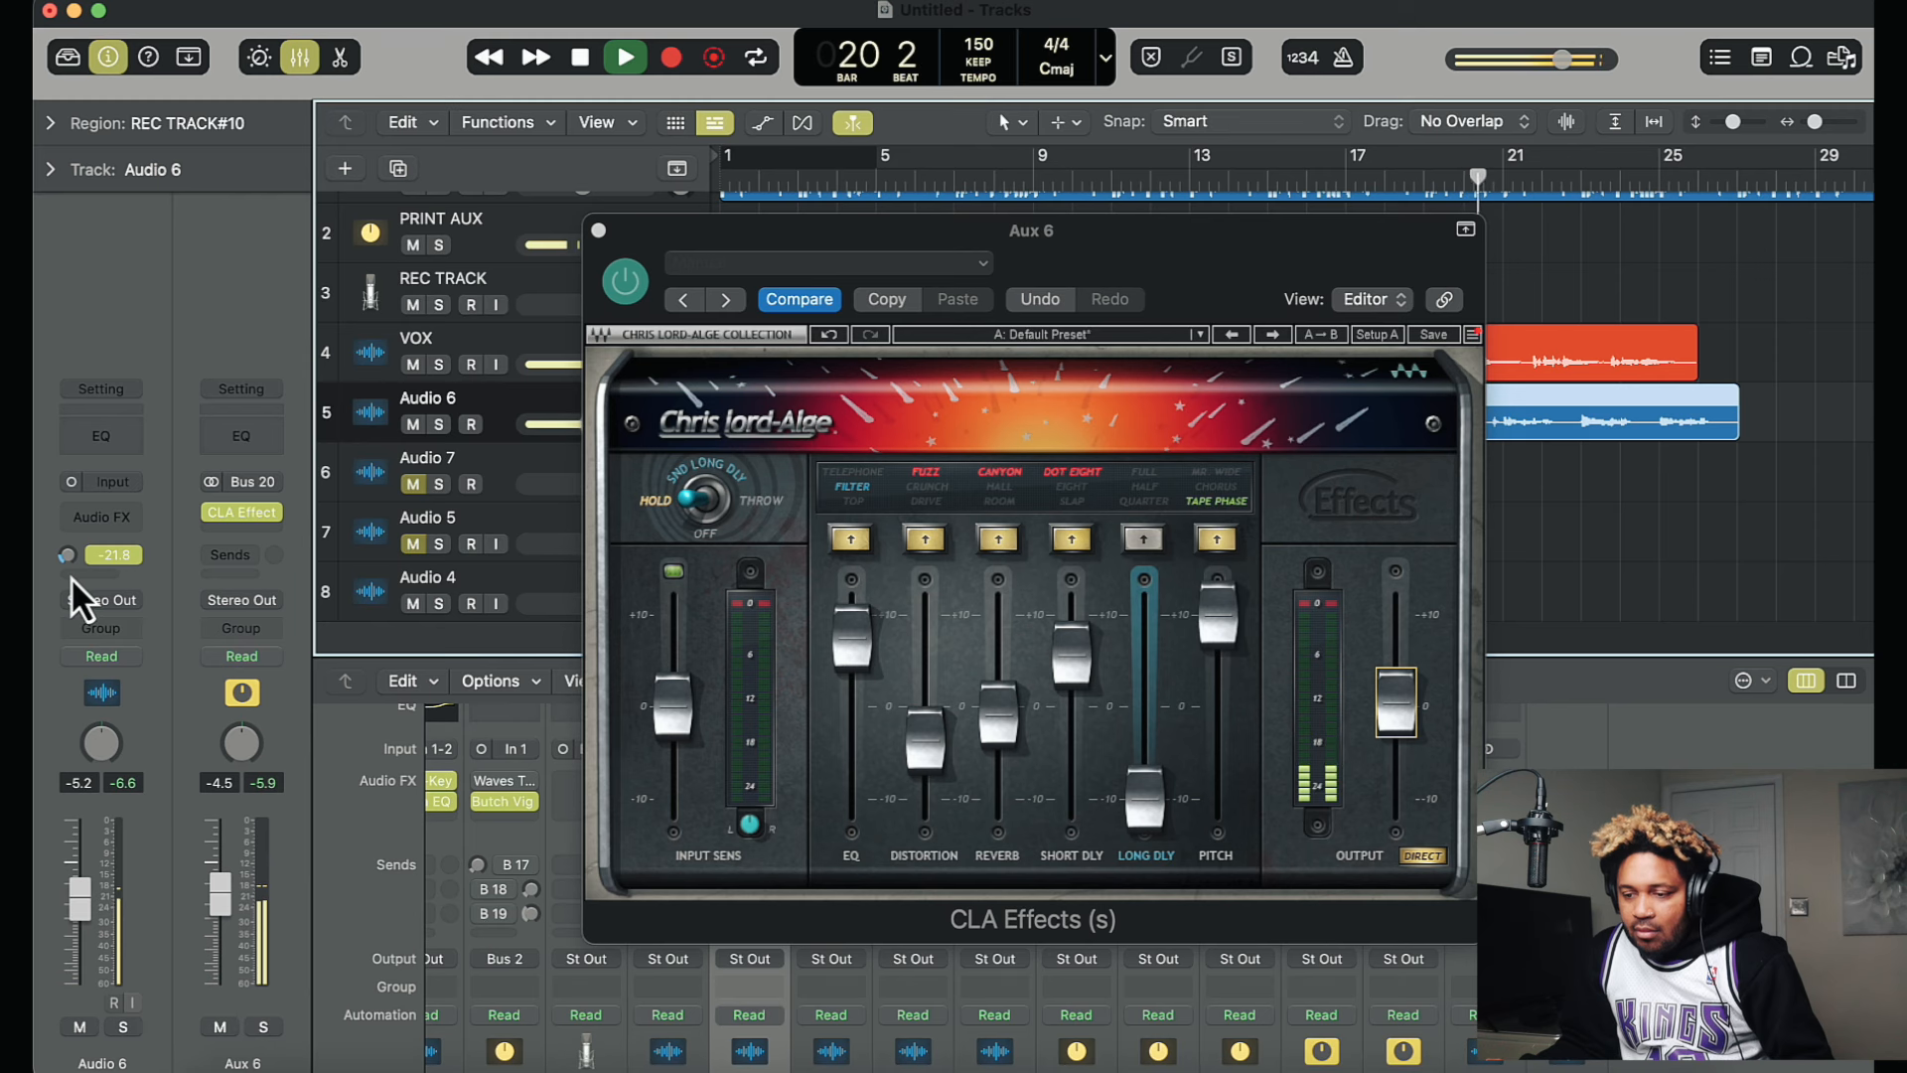
{"action": "left_click_drag", "start_coordinate": [1207, 276], "coordinate": [914, 172]}
{"action": "left_click_drag", "start_coordinate": [56, 546], "coordinate": [66, 542]}
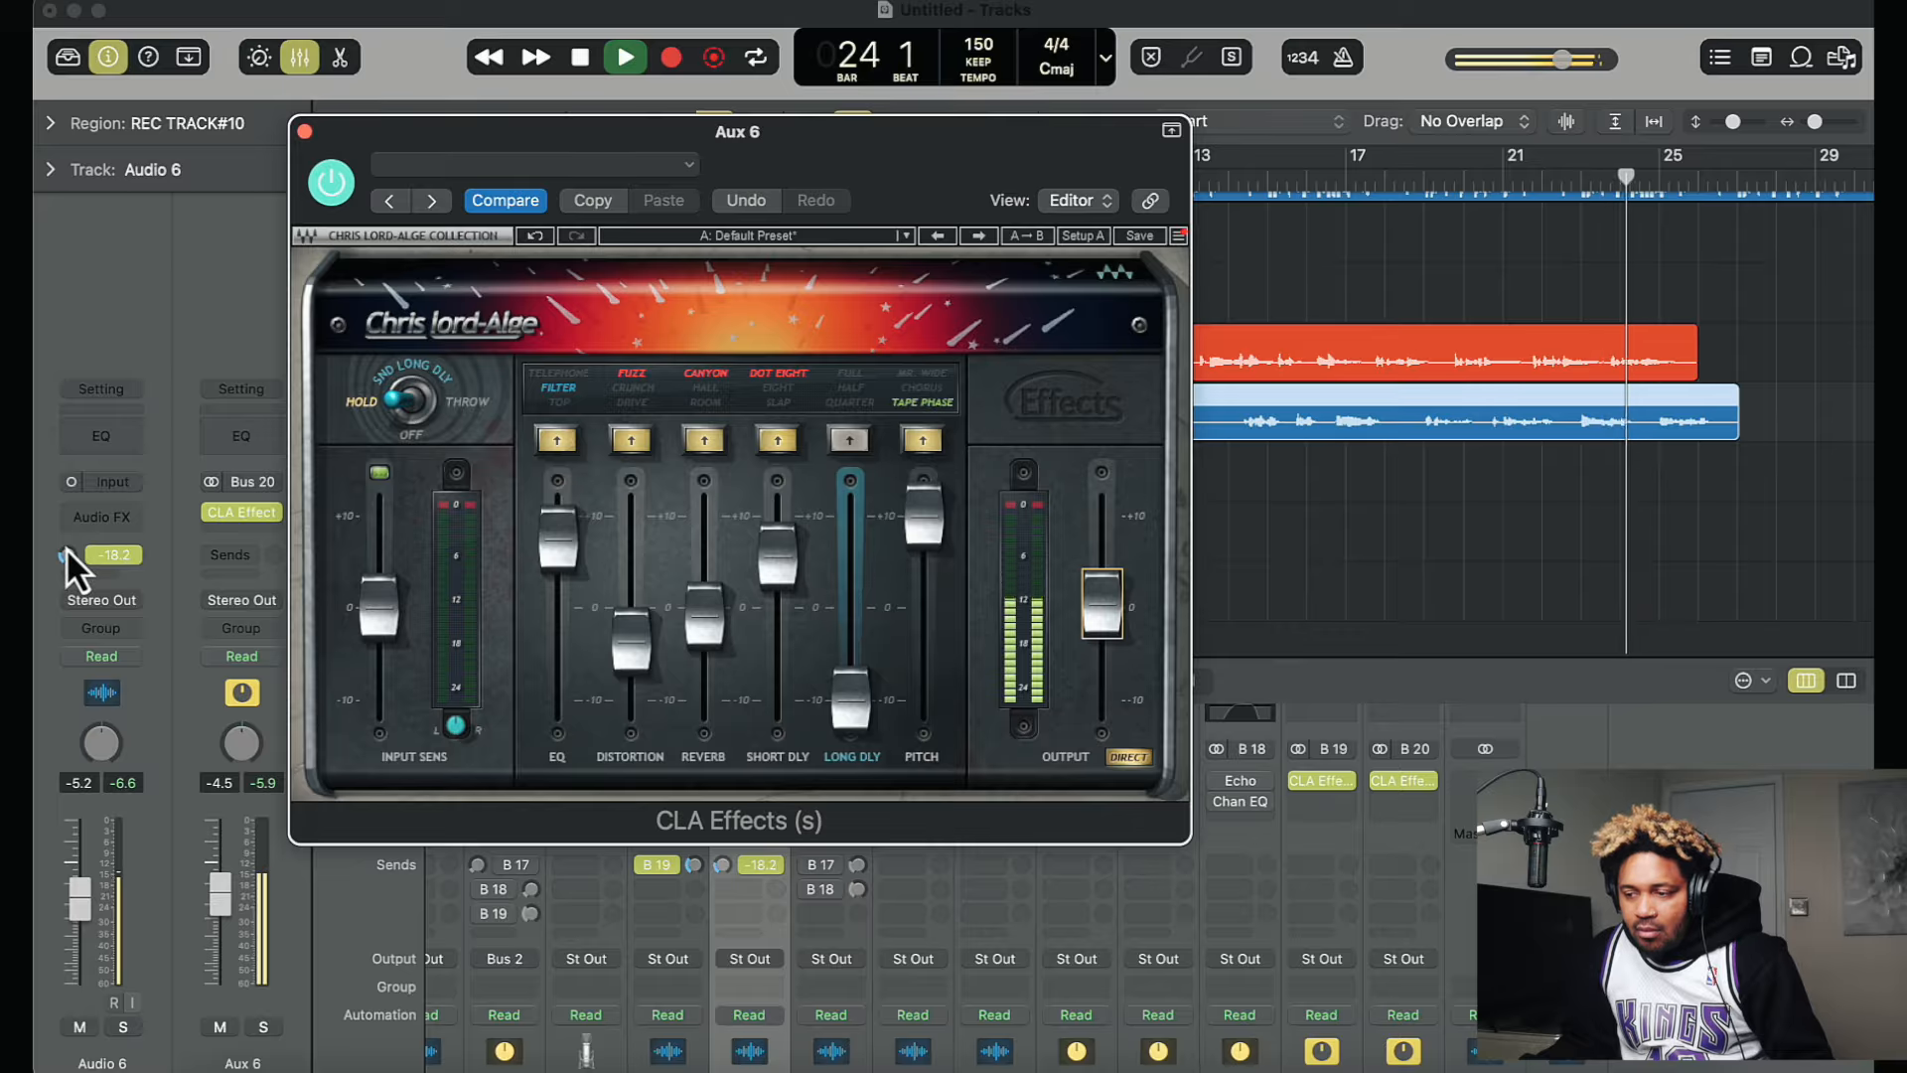
{"action": "left_click", "coordinate": [65, 548]}
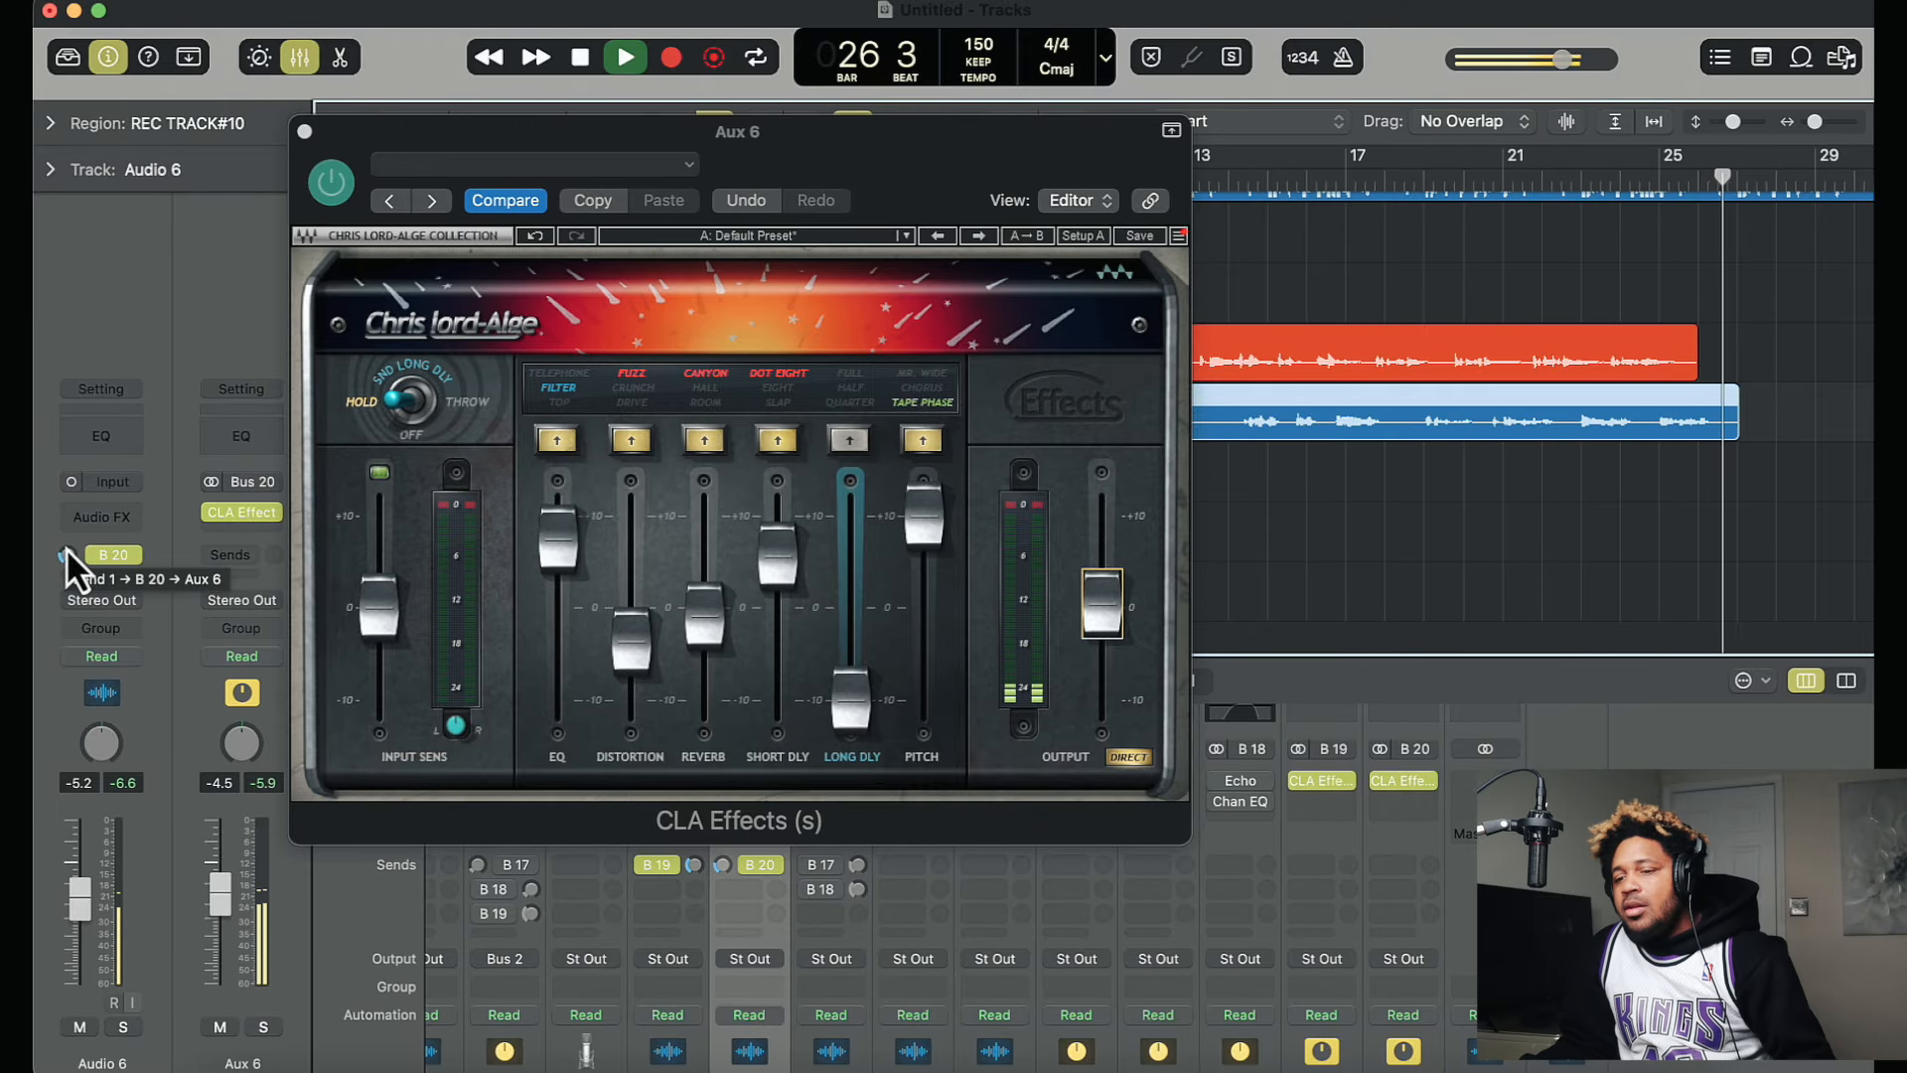
{"action": "key", "text": "space"}
{"action": "left_click", "coordinate": [306, 131]}
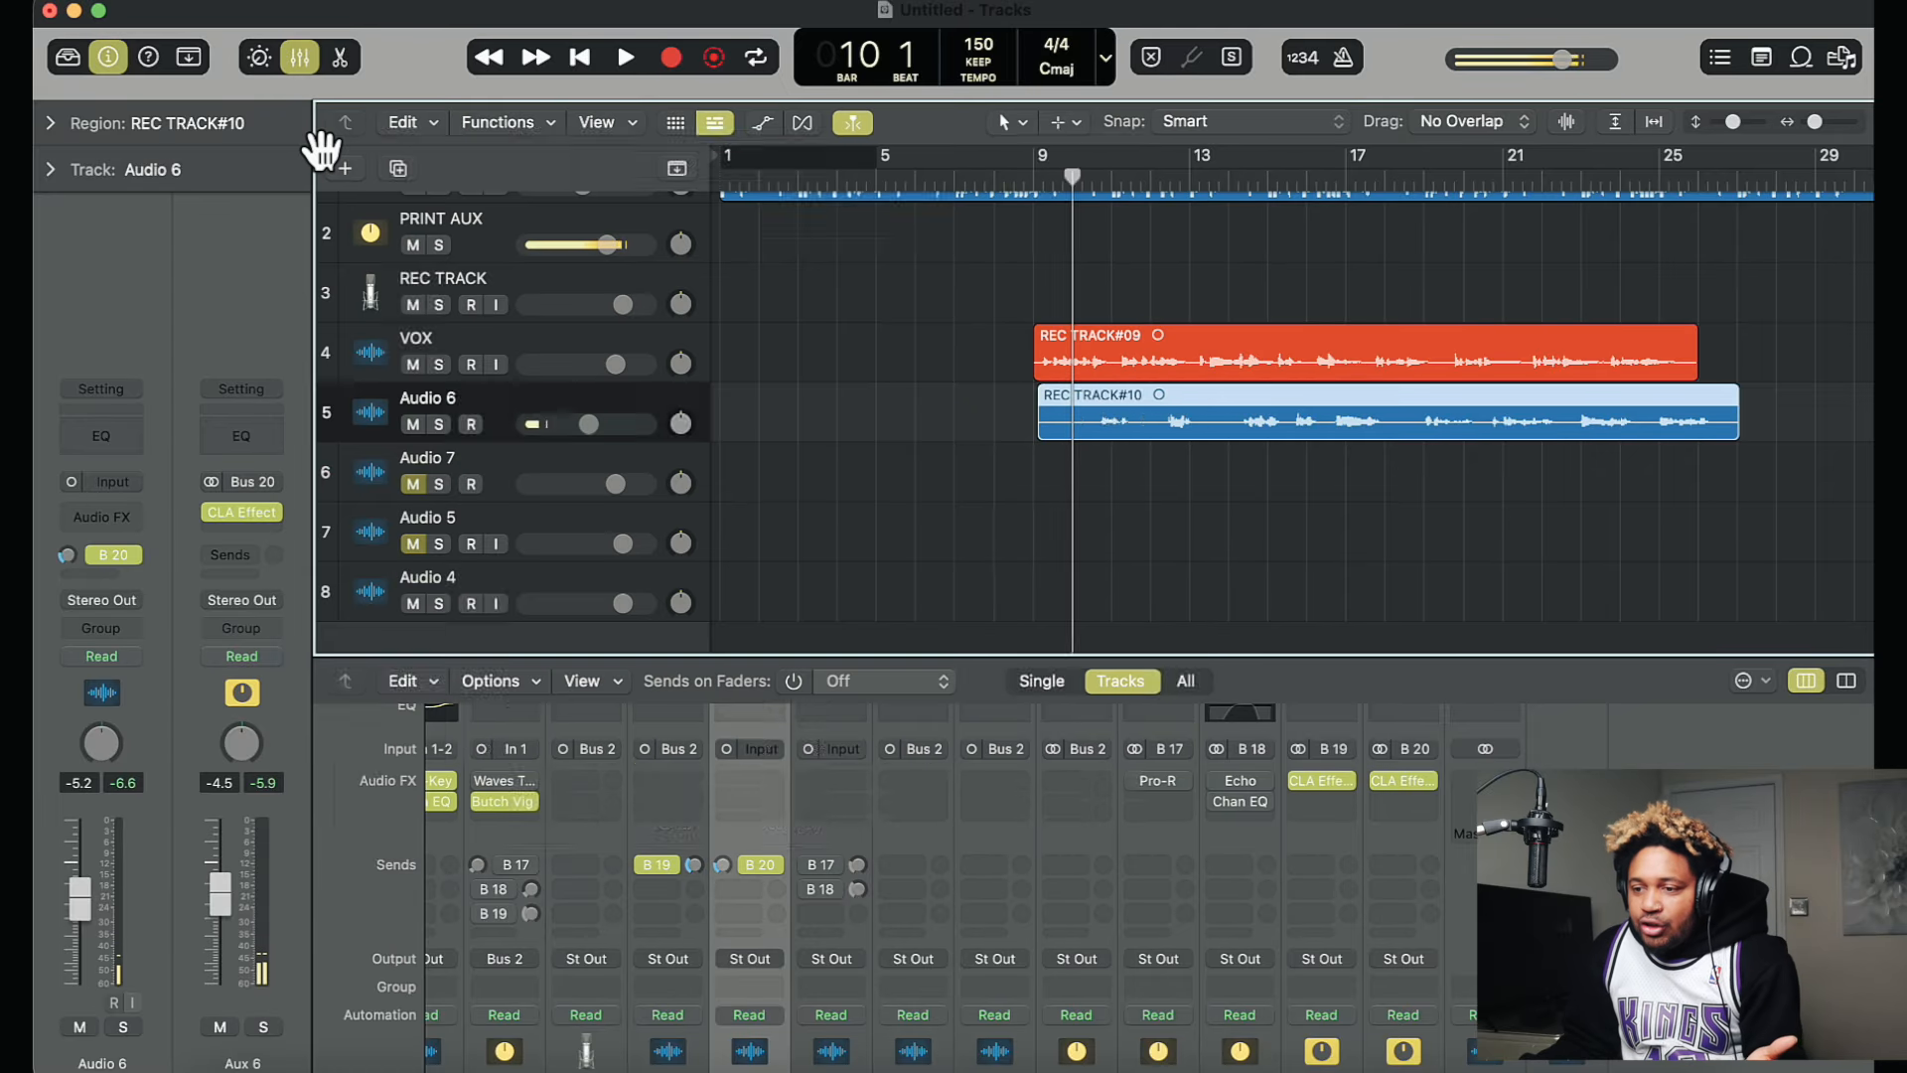
Step: Group the VOX and Audio 6 tracks into a summing stack
{"action": "left_click", "coordinate": [467, 347]}
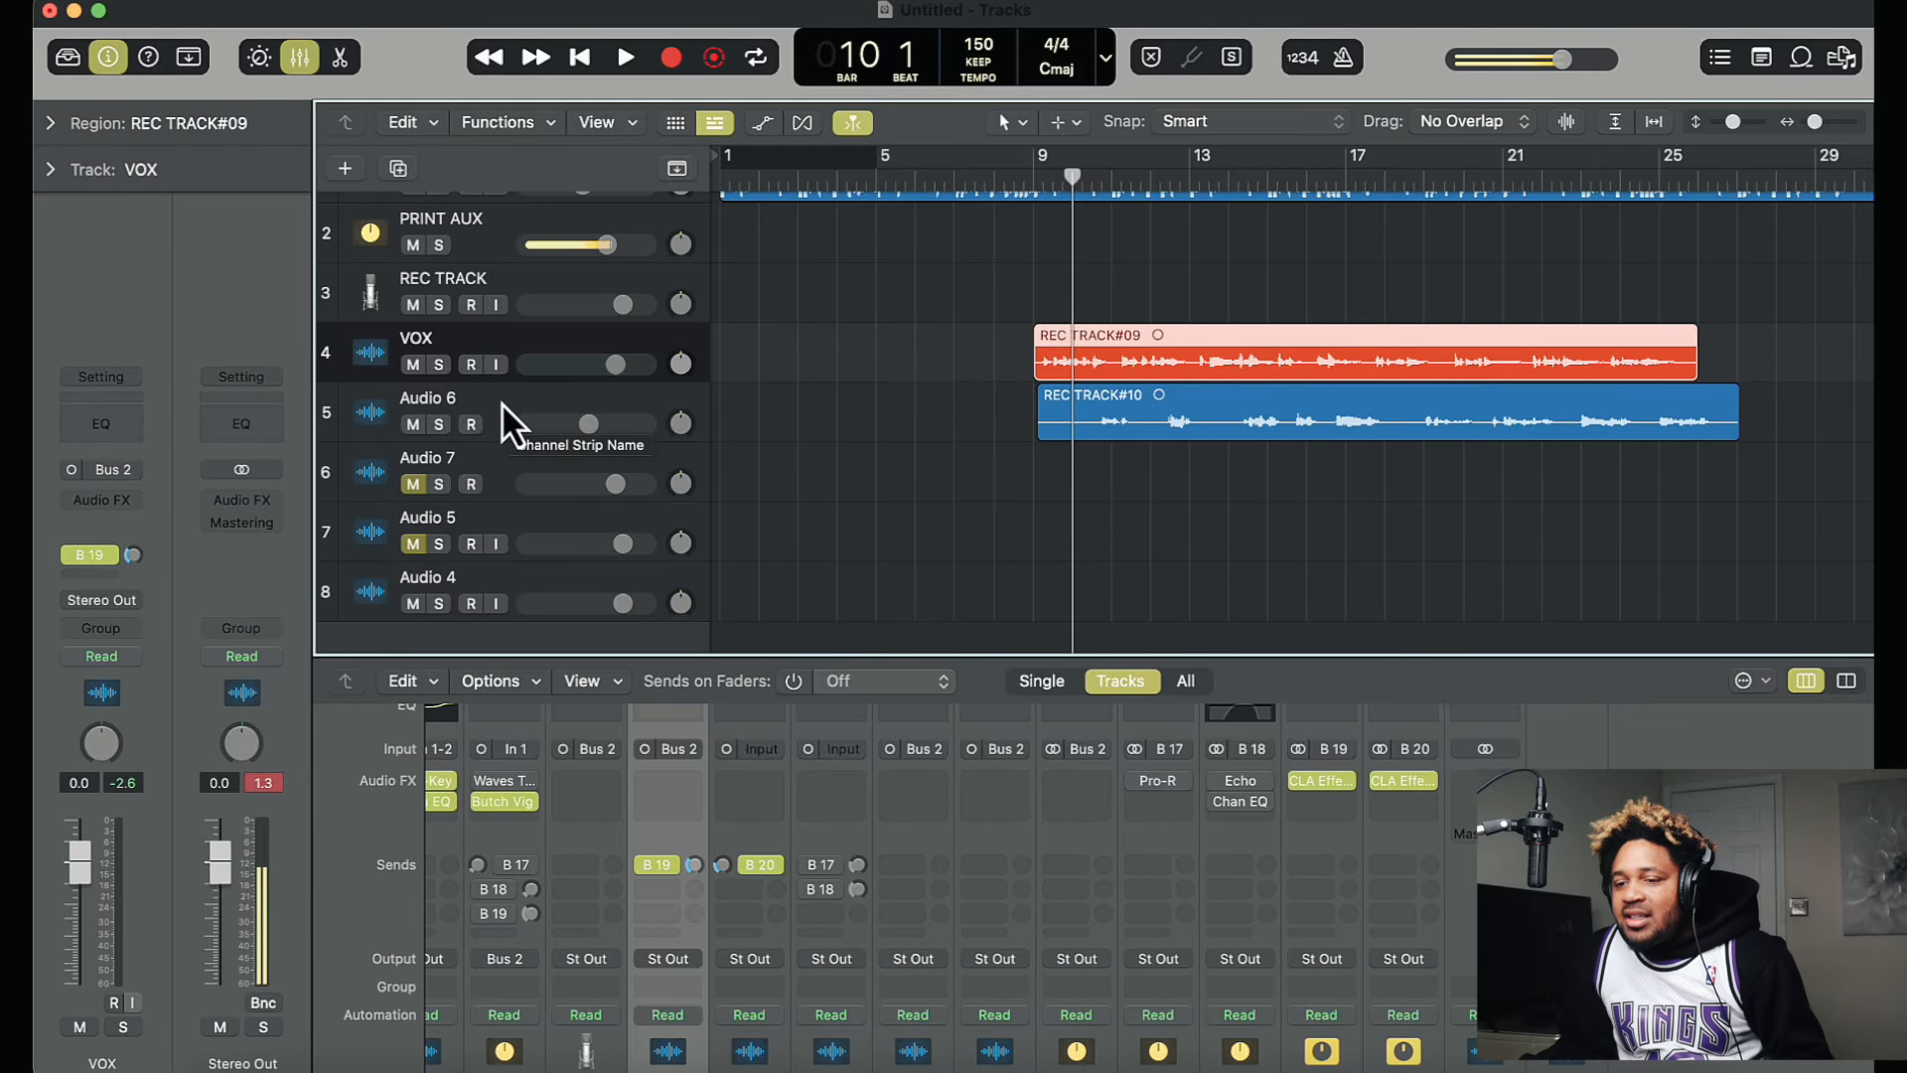
{"action": "left_click", "coordinate": [502, 402], "text": "shift"}
{"action": "right_click", "coordinate": [503, 403]}
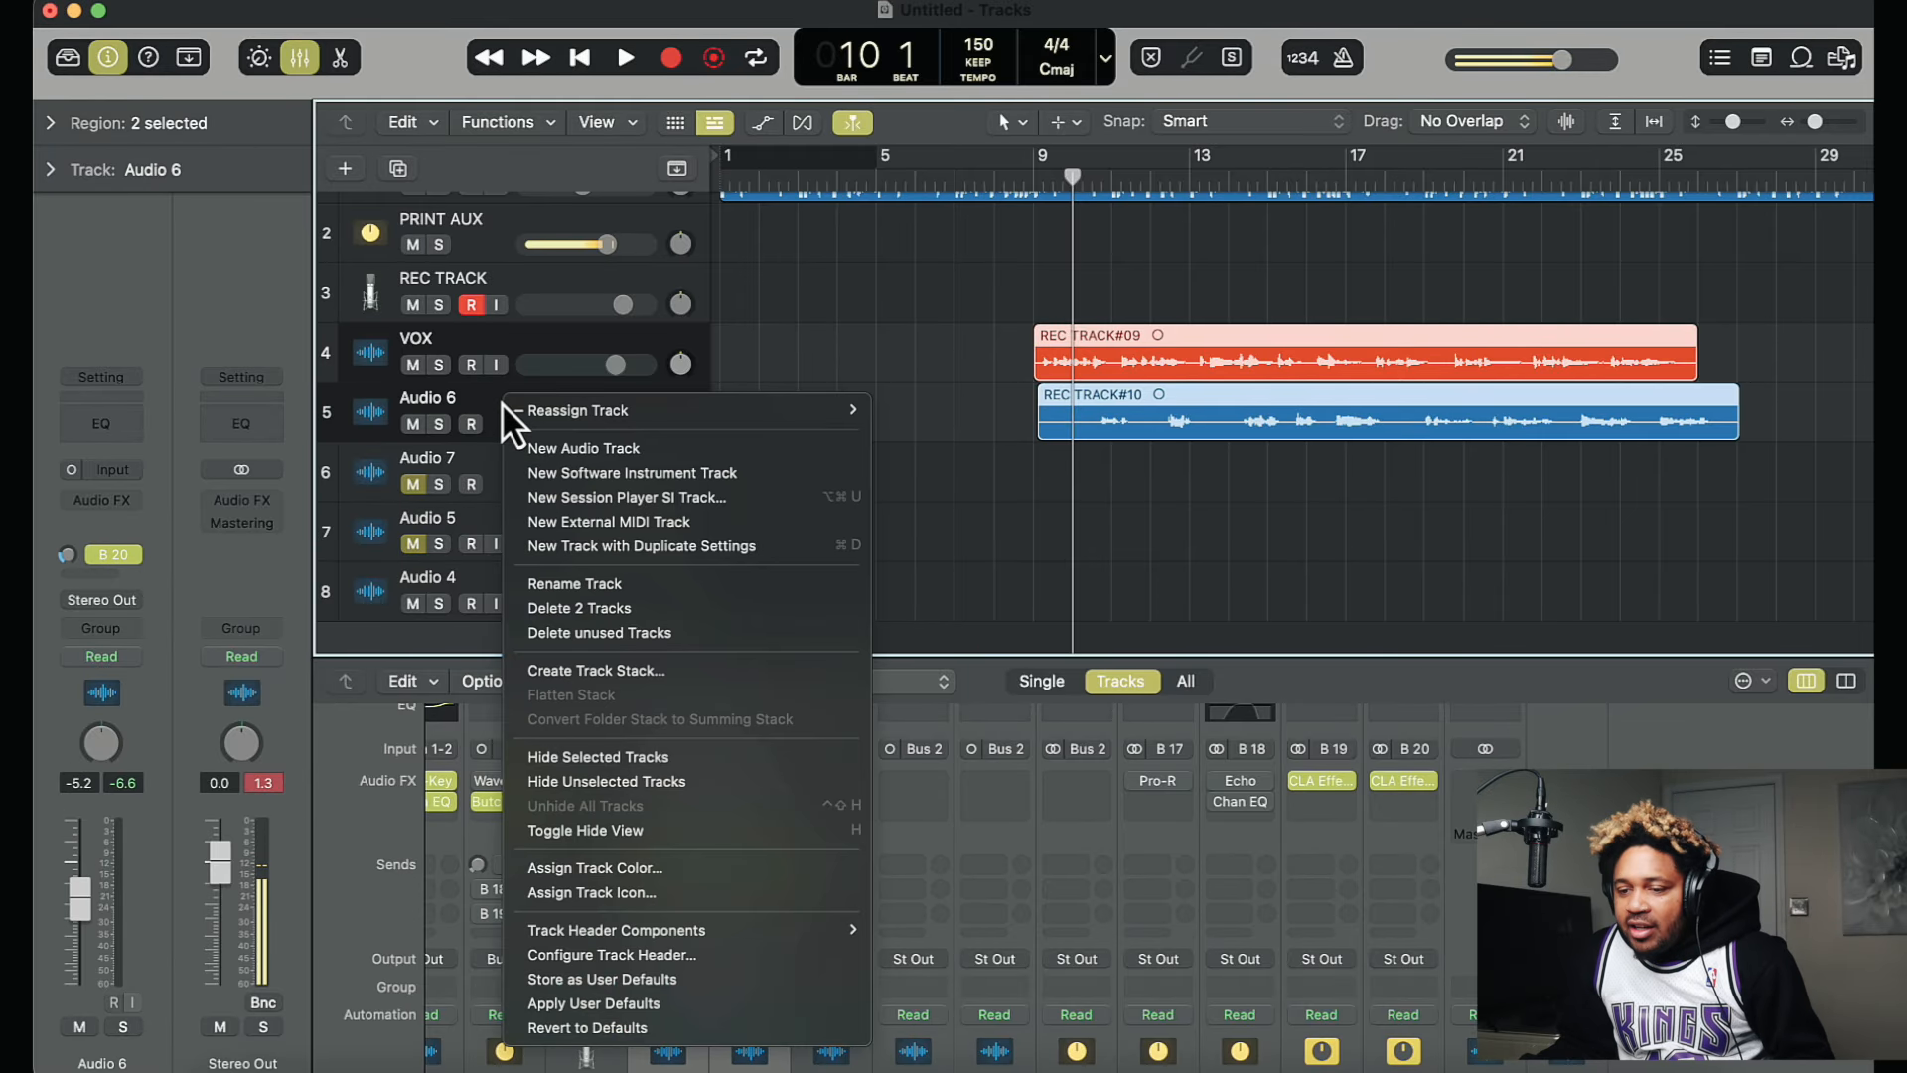
{"action": "left_click", "coordinate": [621, 670]}
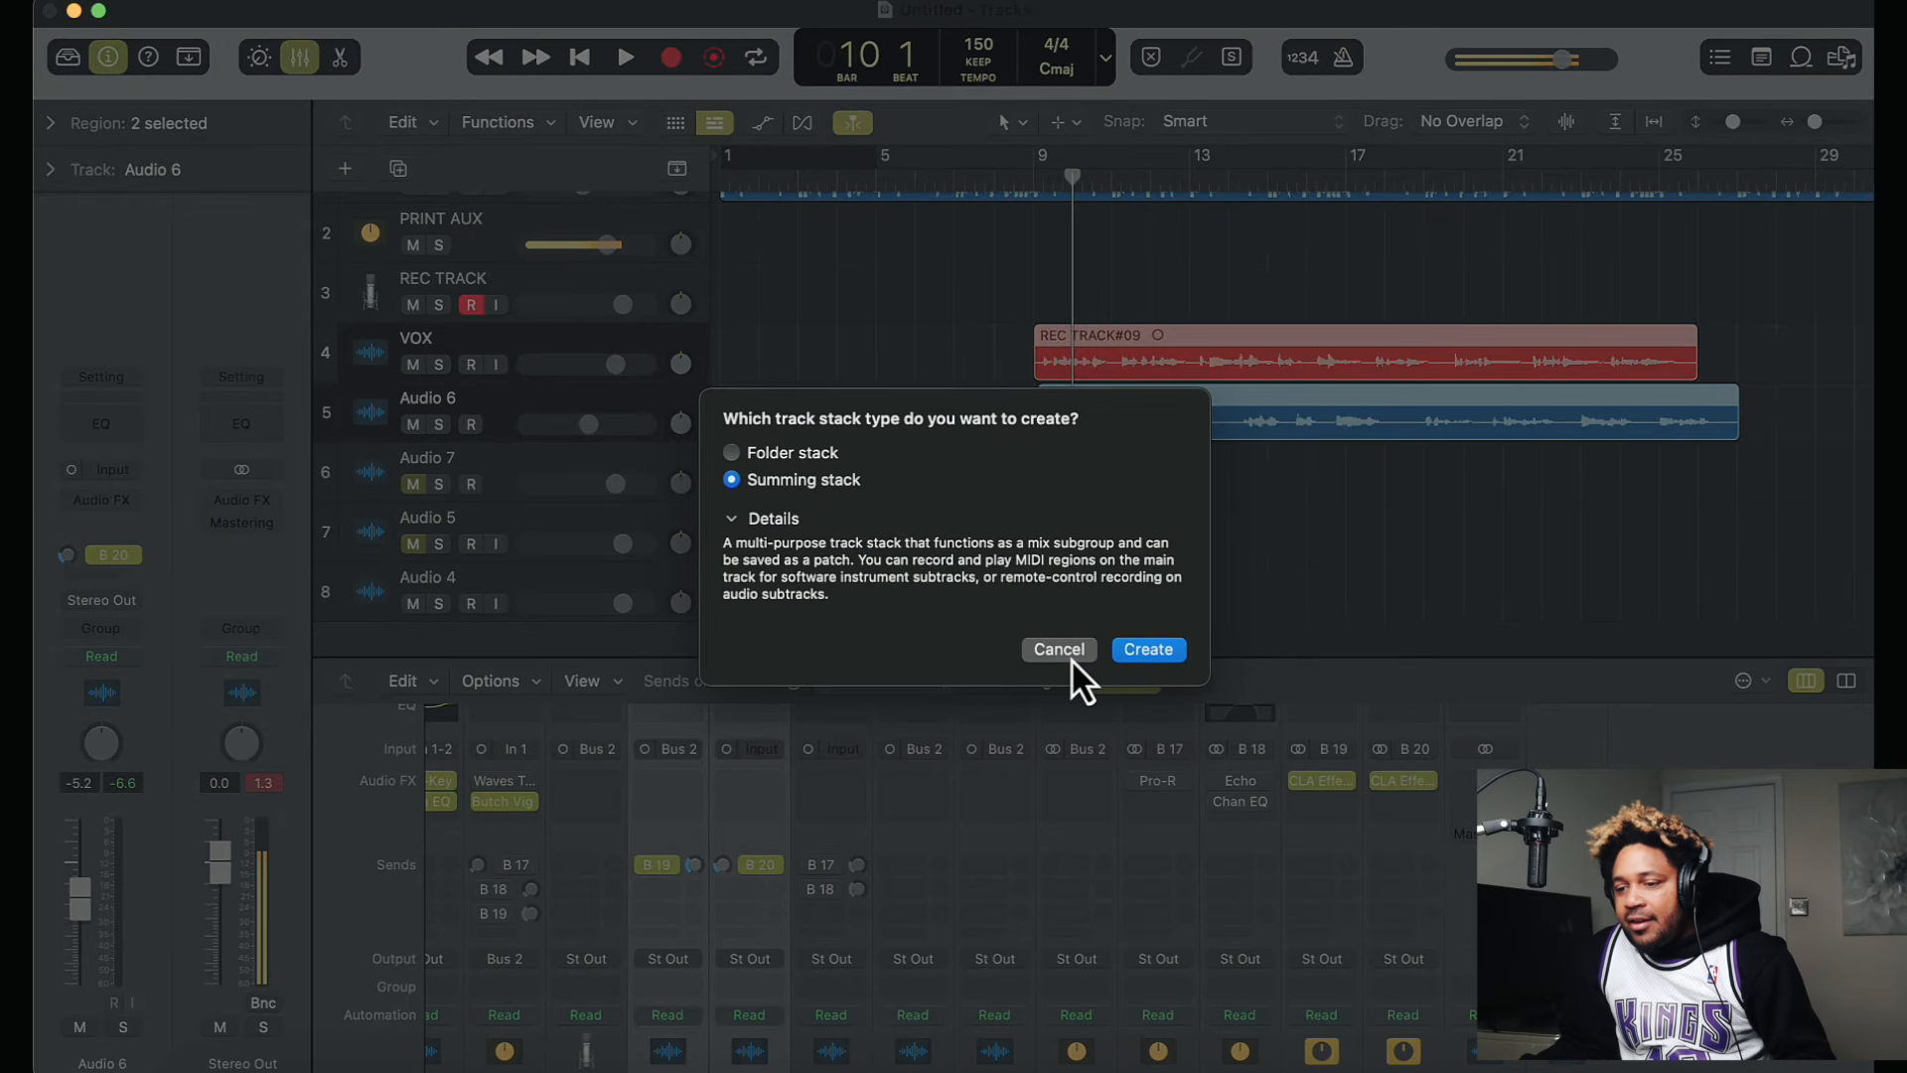
{"action": "left_click", "coordinate": [1142, 650]}
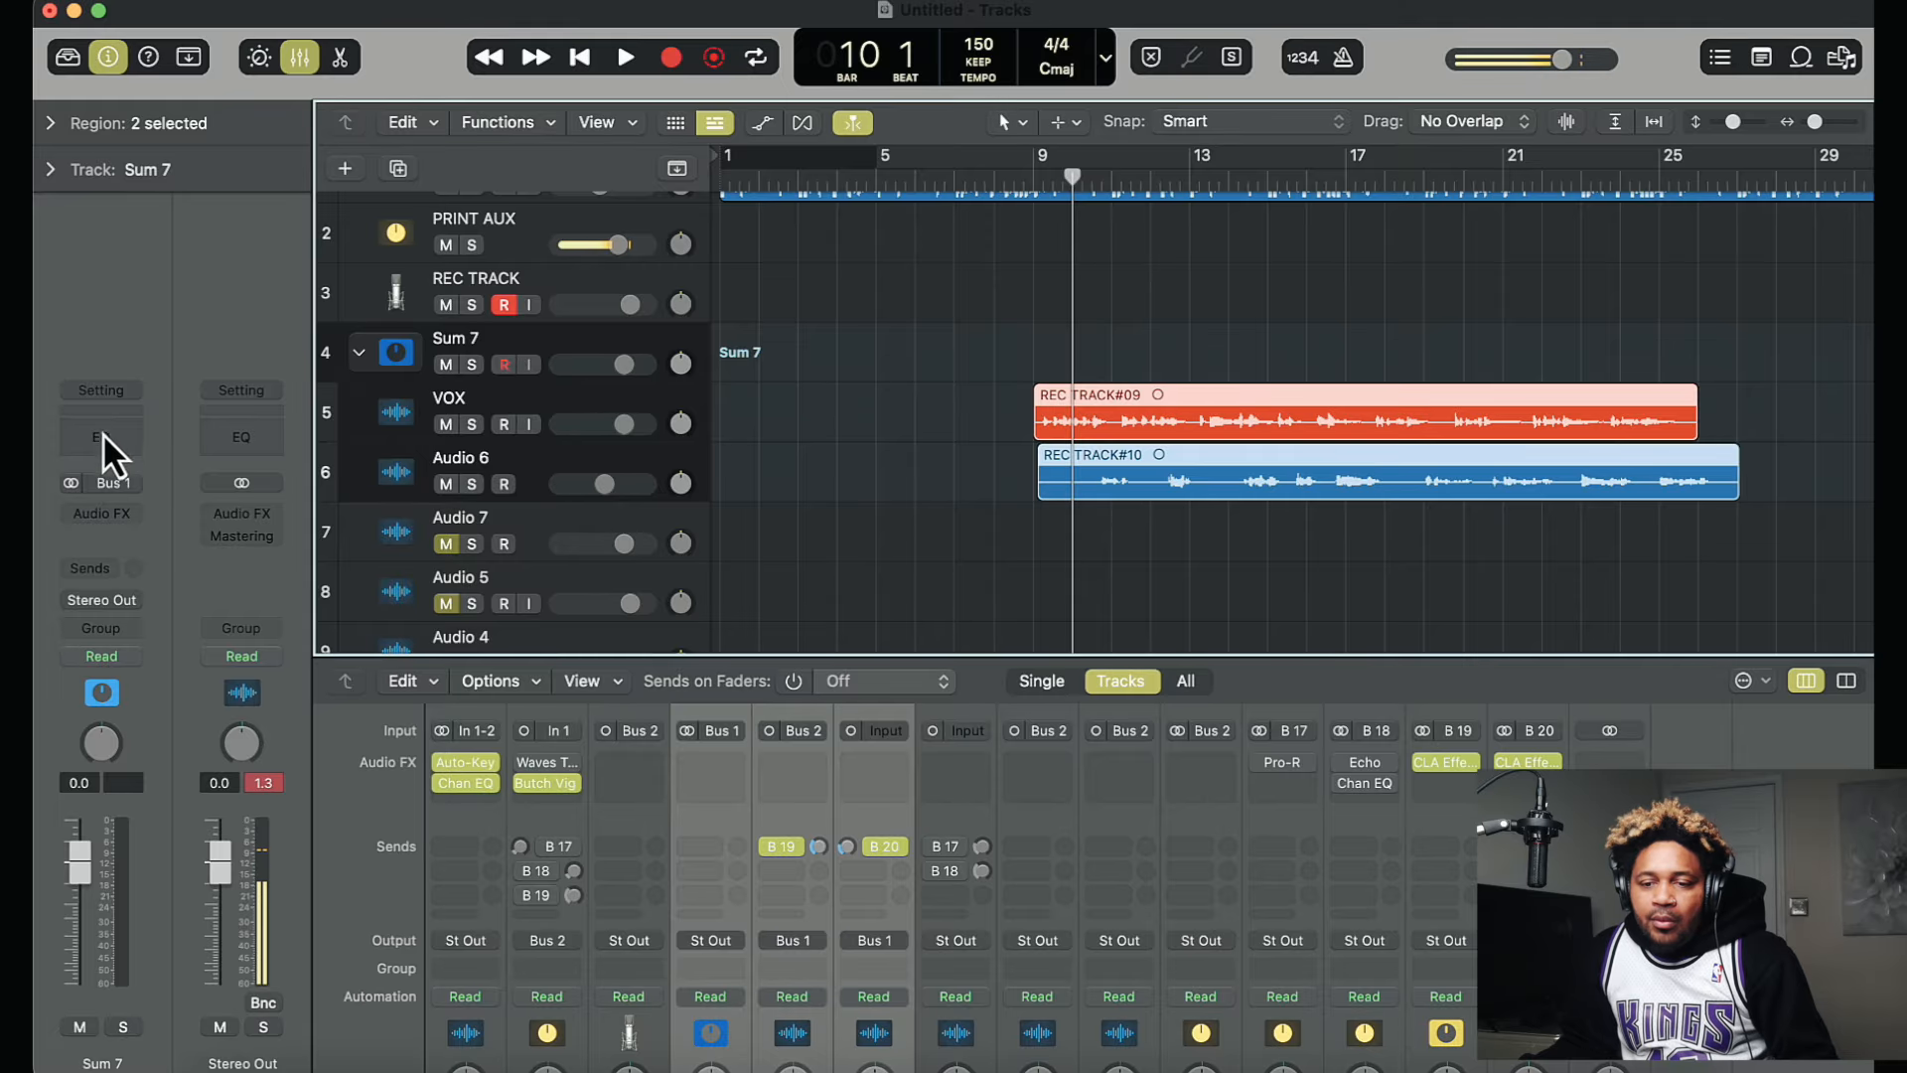
Step: Search the effects for "cla" and insert the stereo CLA Vocals (s) plug-in on the summing stack
{"action": "left_click", "coordinate": [116, 518]}
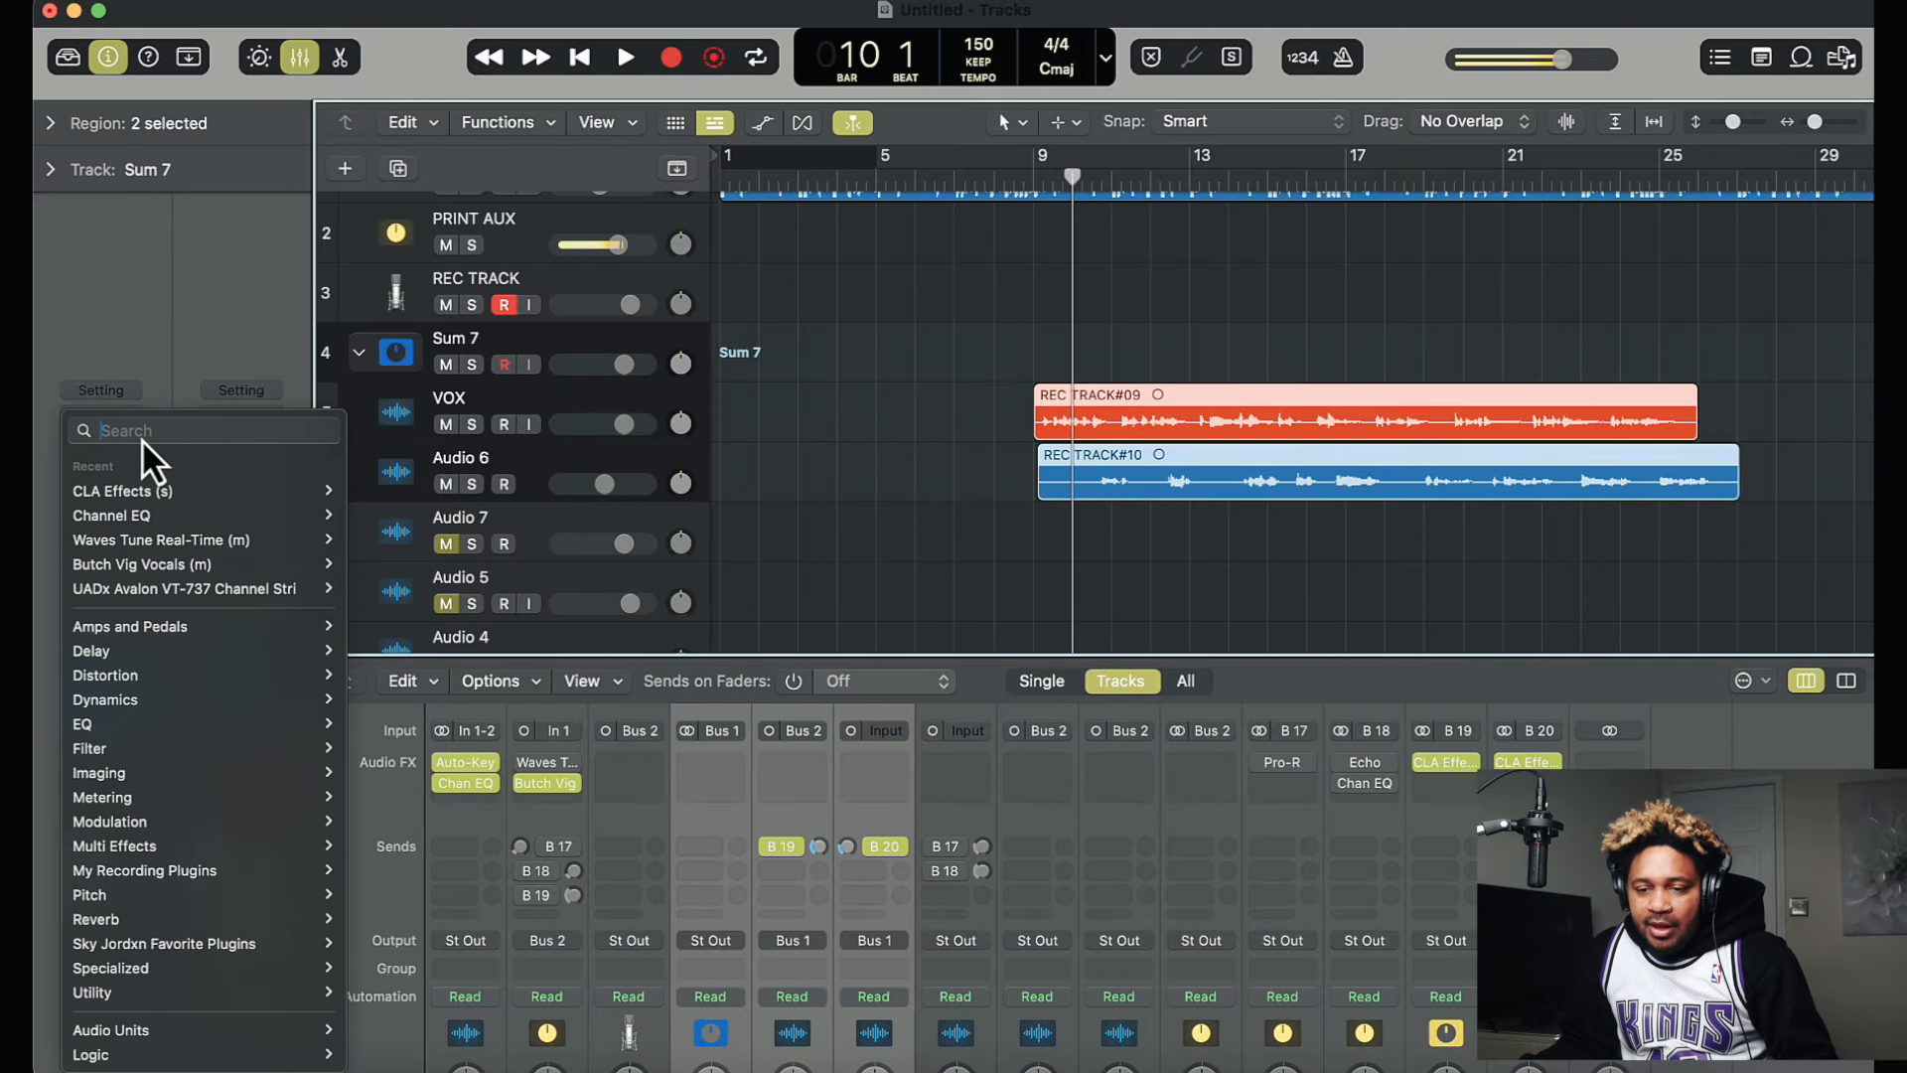
{"action": "type", "text": "cla"}
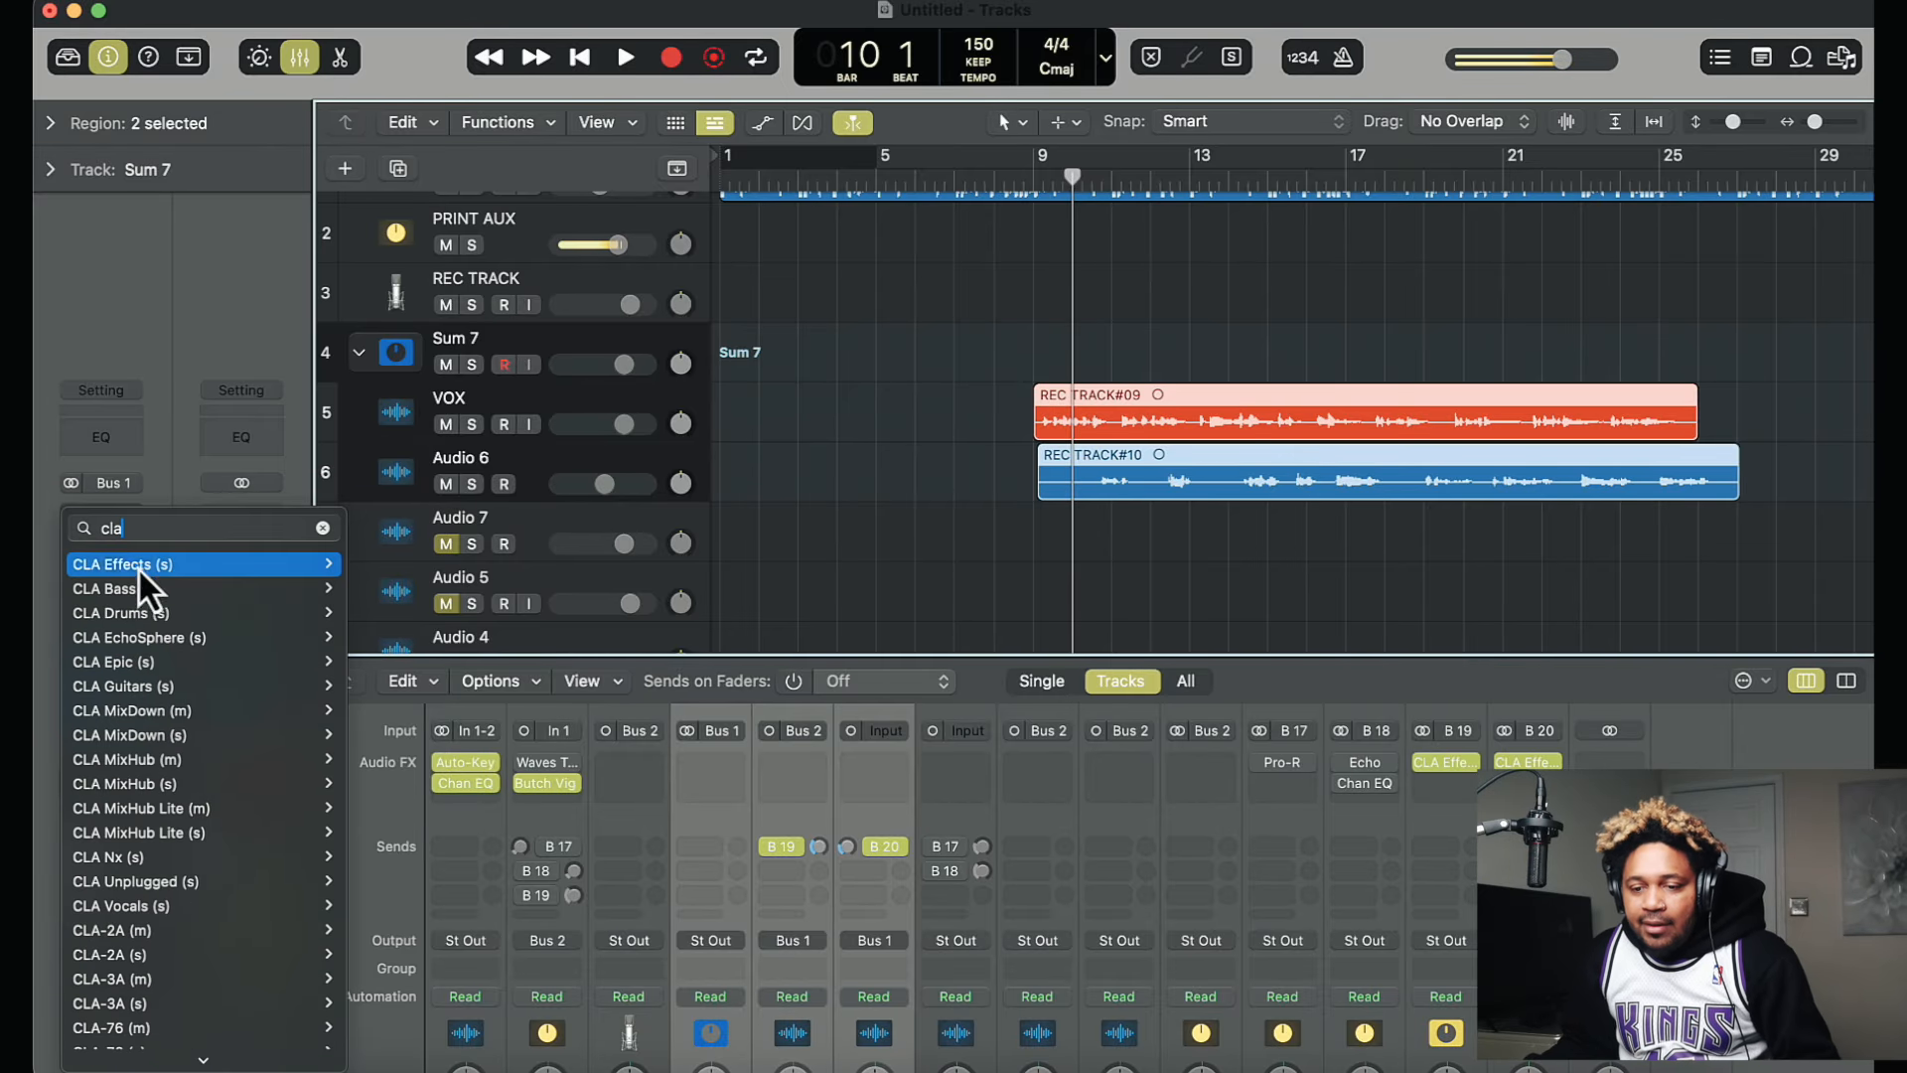
{"action": "scroll", "coordinate": [211, 786], "scroll_direction": "down", "scroll_amount": 4}
{"action": "mouse_move", "coordinate": [219, 757]}
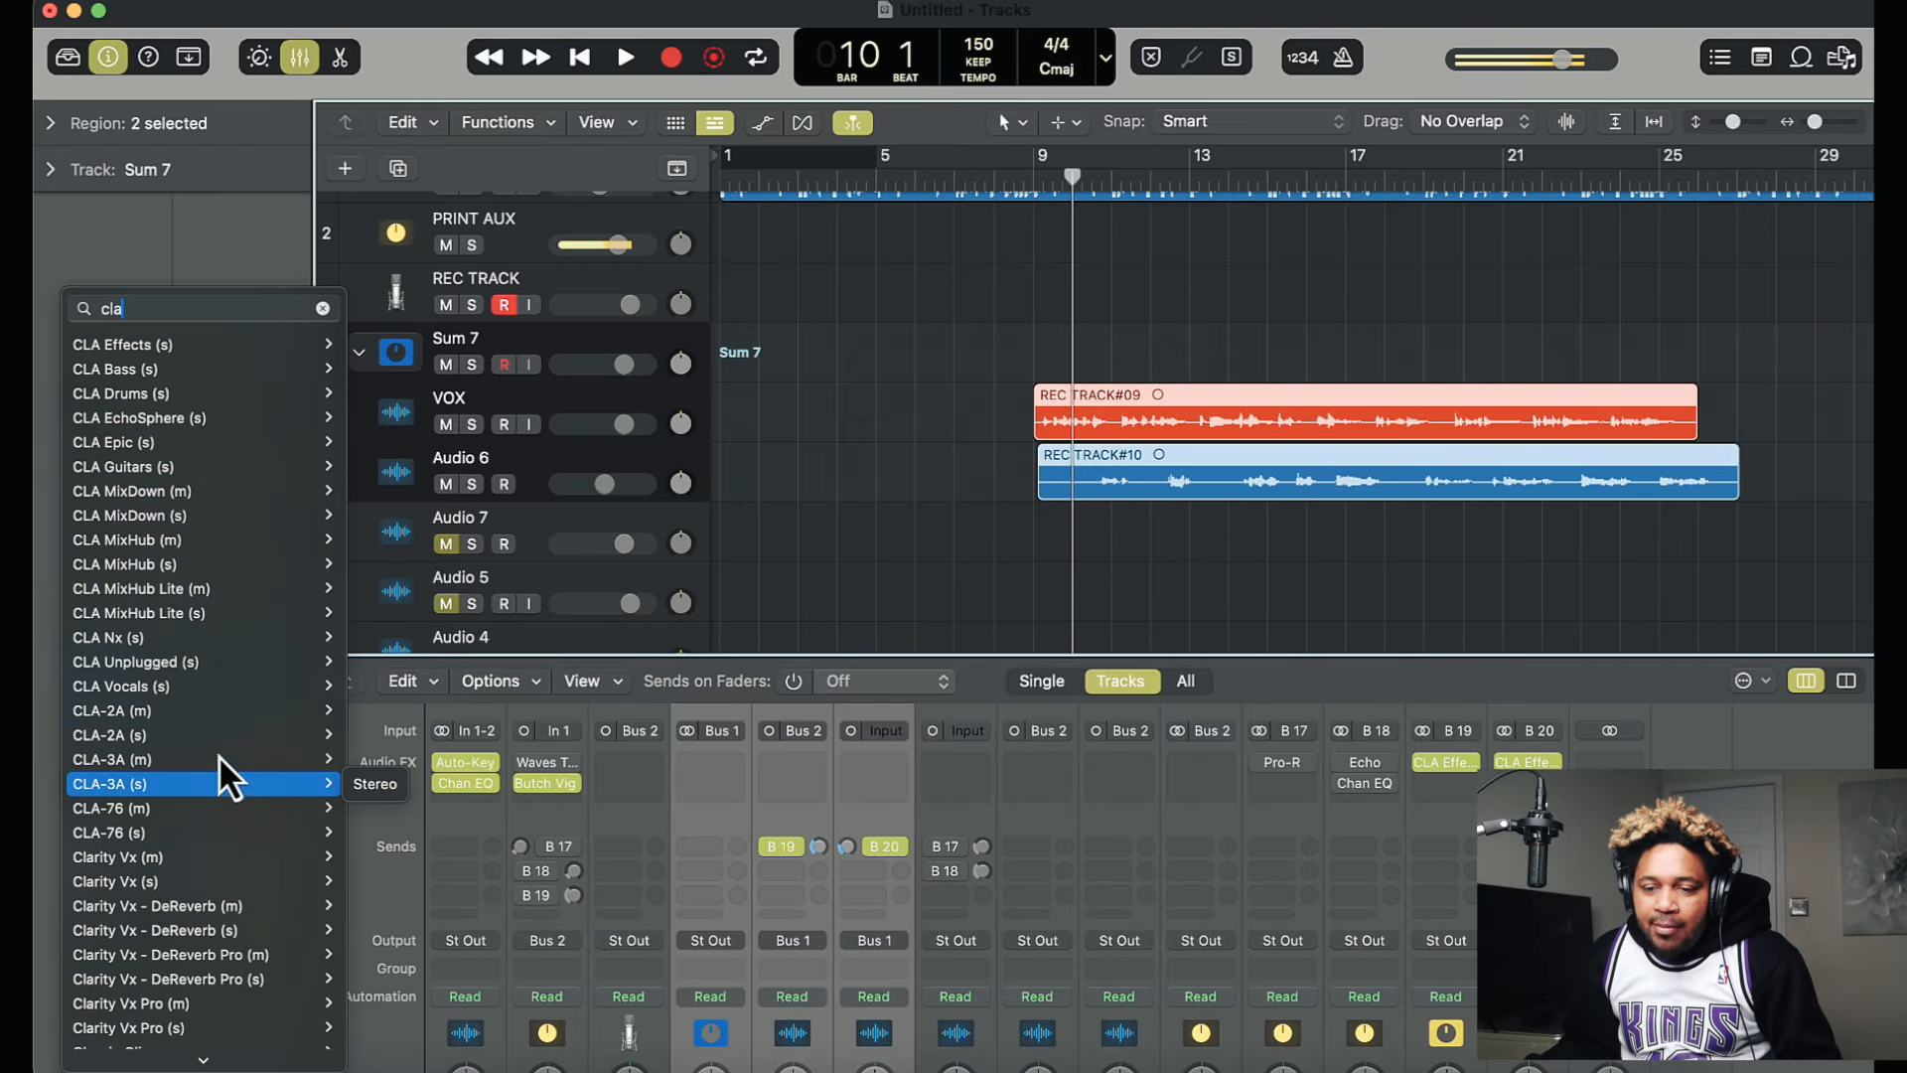
{"action": "scroll", "coordinate": [219, 671], "scroll_direction": "down", "scroll_amount": 8}
{"action": "mouse_move", "coordinate": [219, 672]}
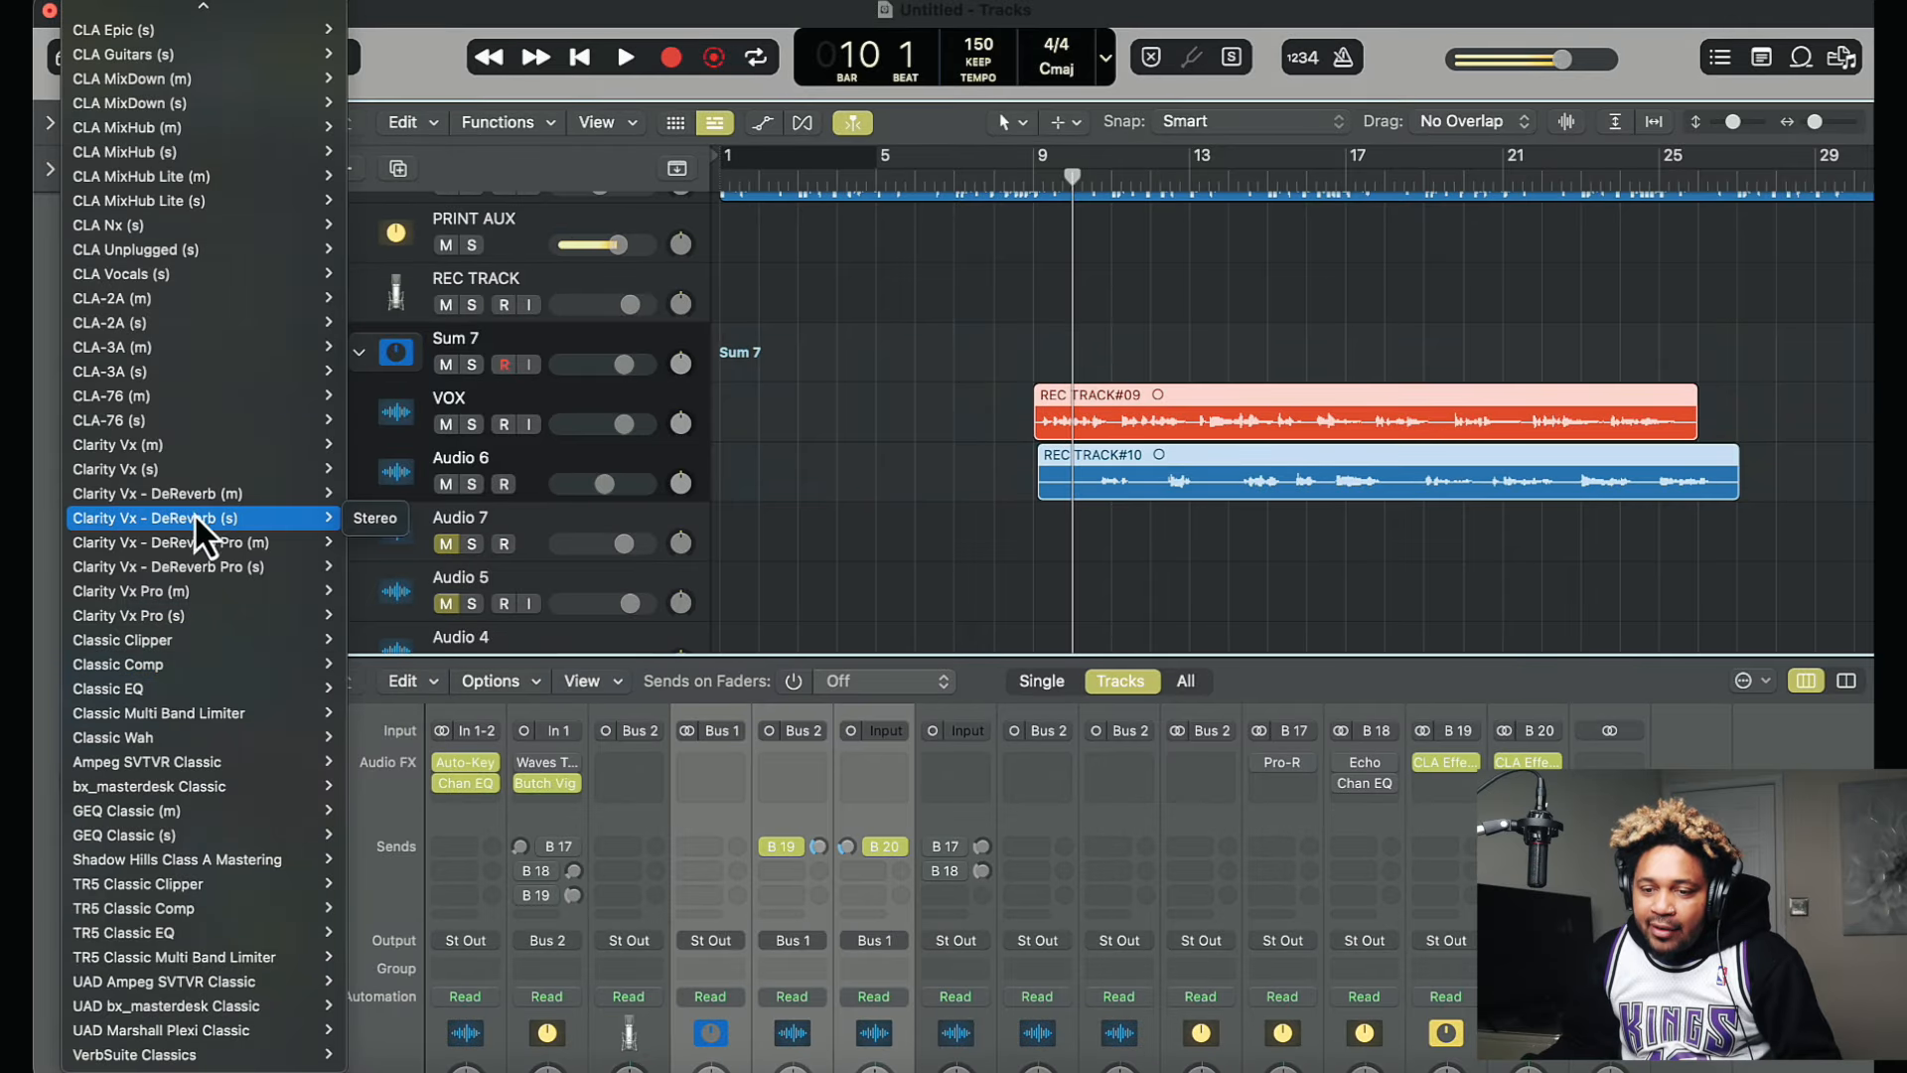
{"action": "mouse_move", "coordinate": [214, 574]}
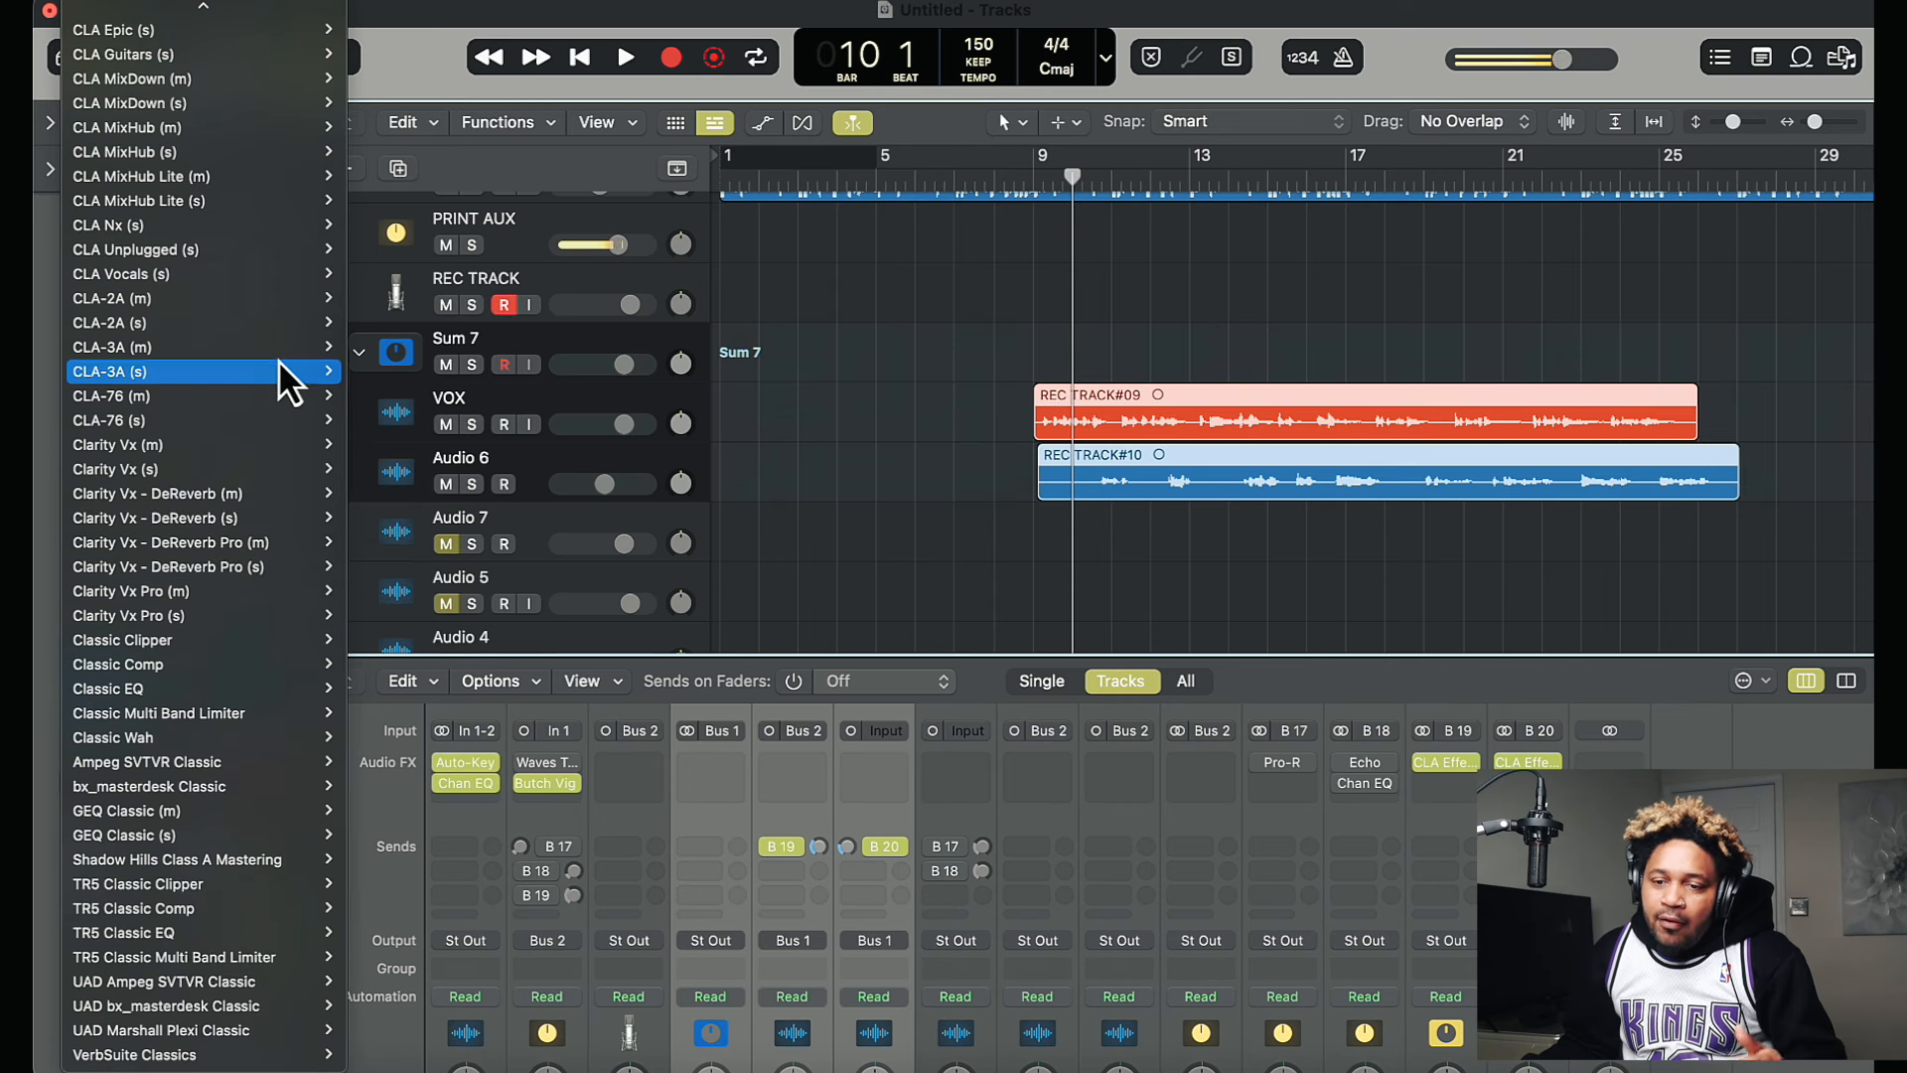
{"action": "mouse_move", "coordinate": [274, 274]}
{"action": "left_click", "coordinate": [377, 277]}
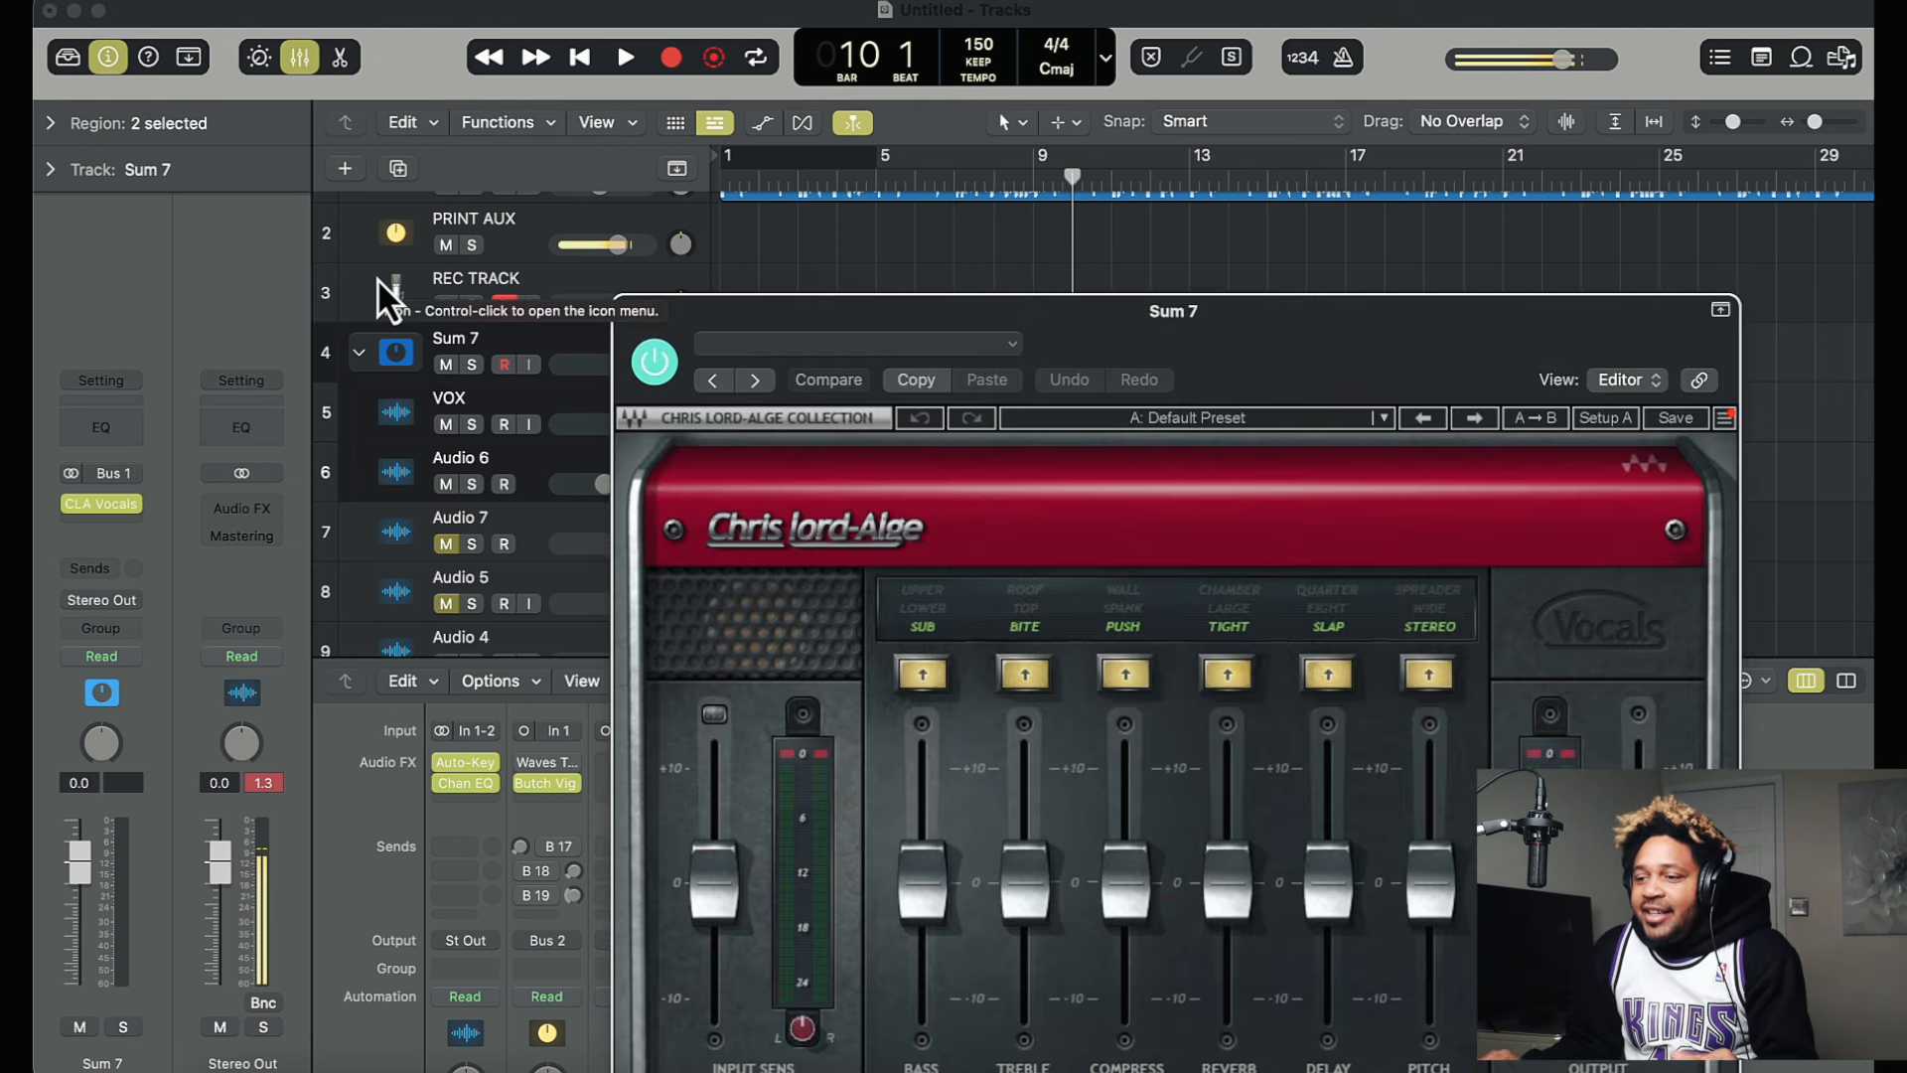
Step: Play the song through CLA Vocals and raise Compress to about 5.1
{"action": "left_click_drag", "start_coordinate": [1251, 351], "coordinate": [1175, 149]}
{"action": "key", "text": "space"}
{"action": "left_click_drag", "start_coordinate": [1354, 162], "coordinate": [1202, 147]}
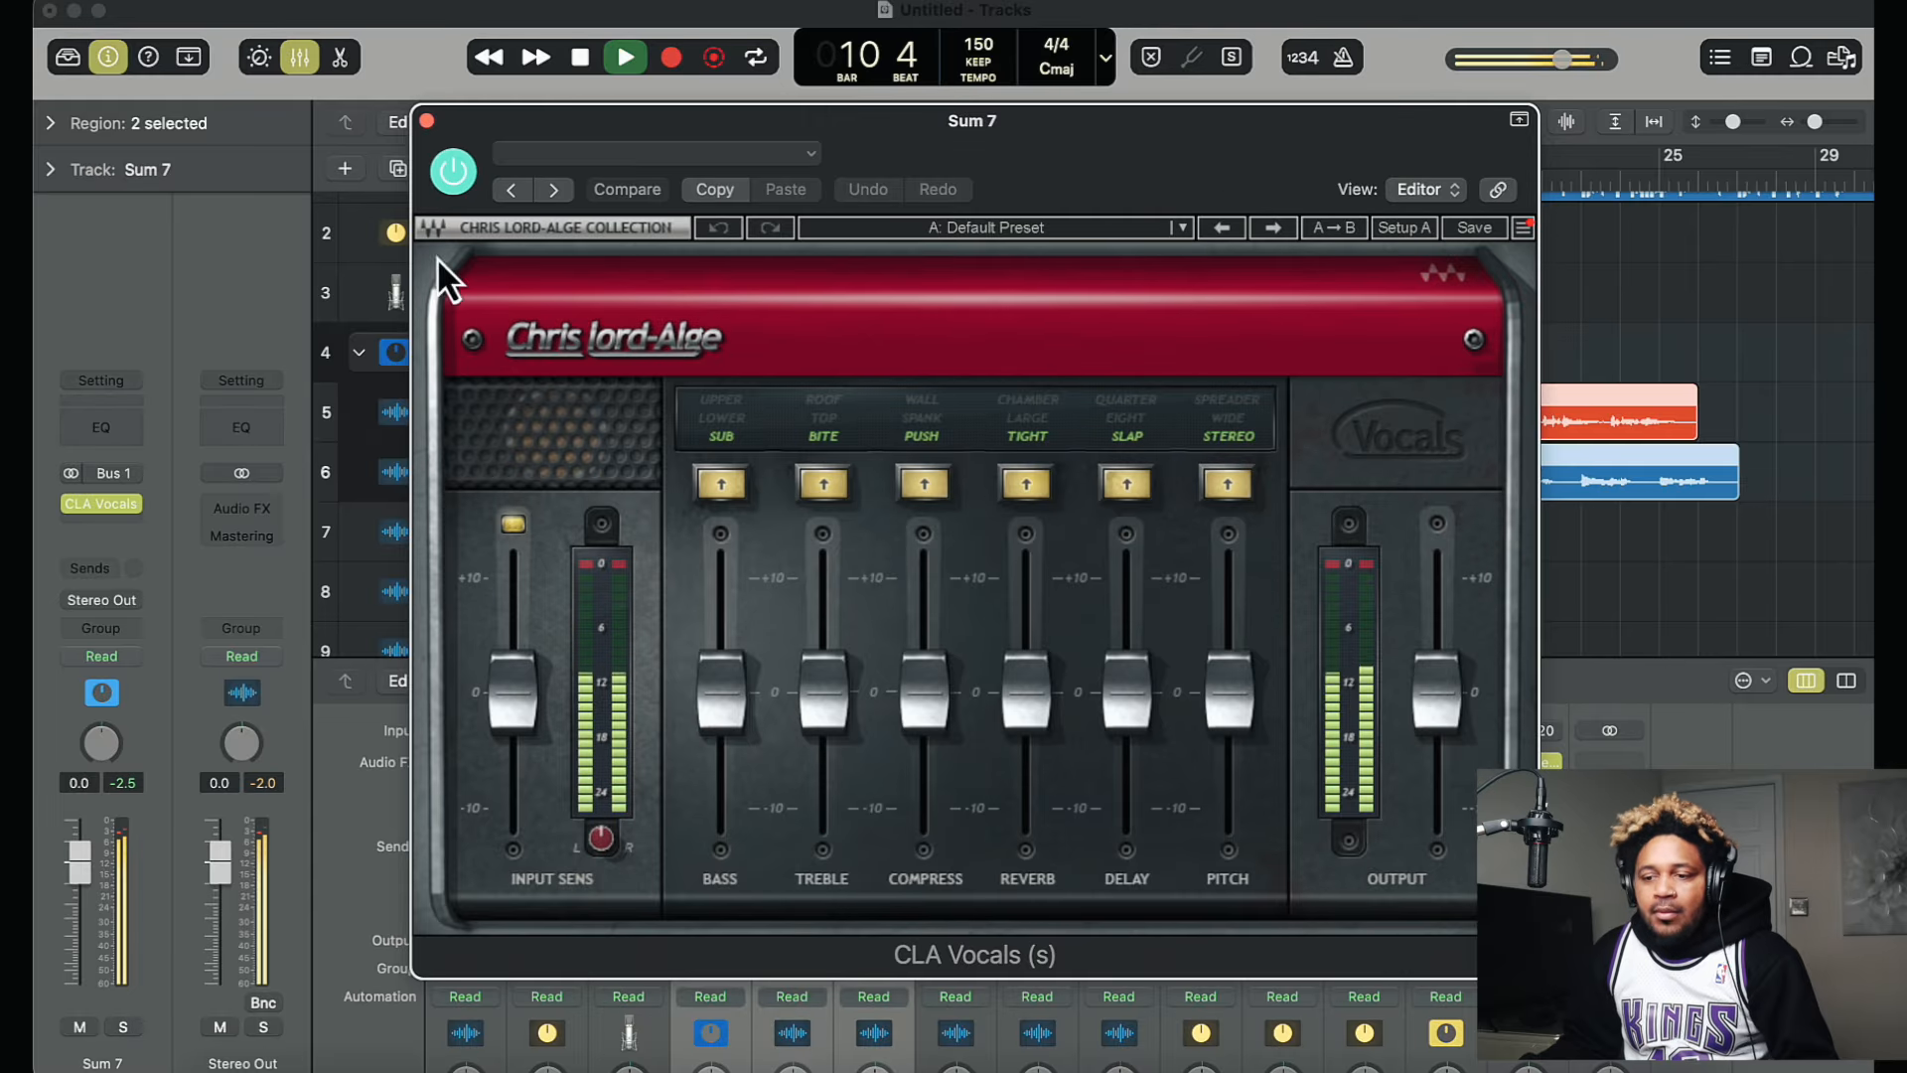
{"action": "left_click_drag", "start_coordinate": [937, 689], "coordinate": [925, 548]}
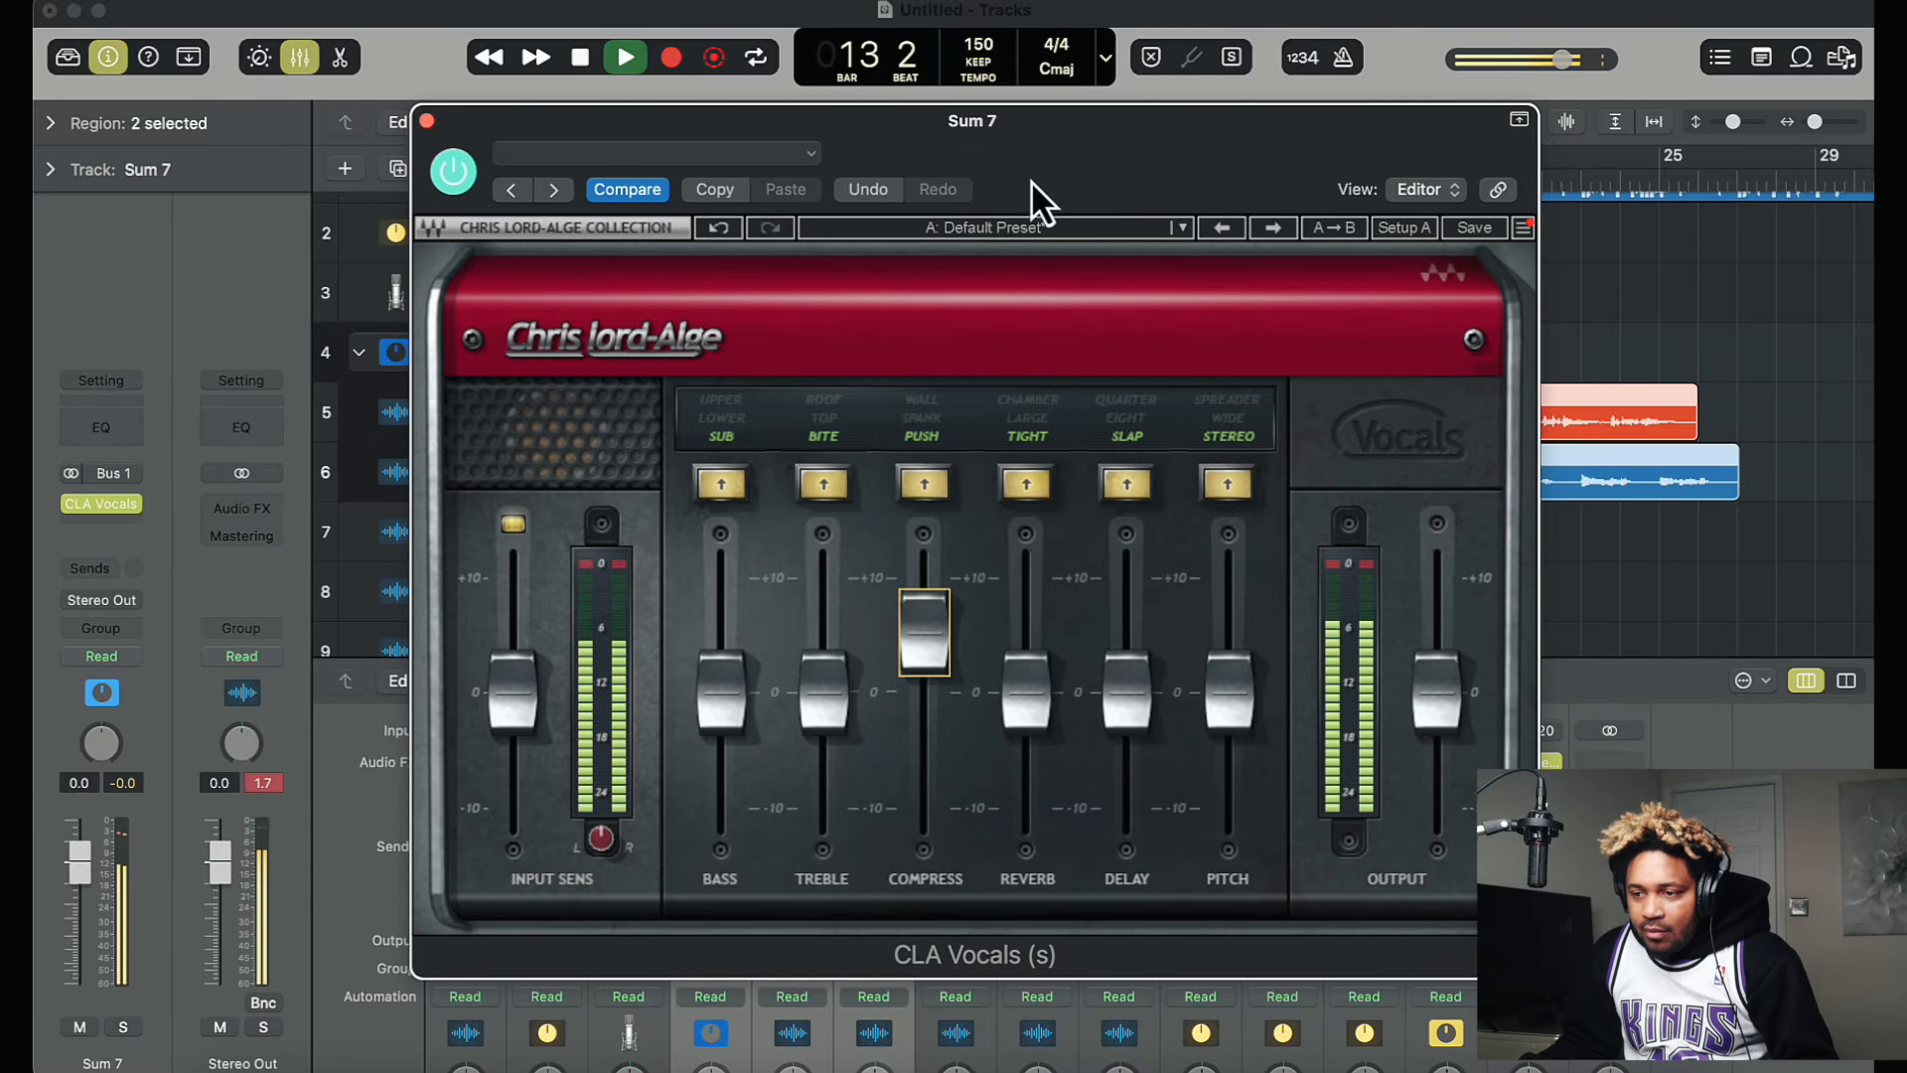
Step: Uncover the track headers, lower Audio 6's volume to about -13.2 dB, and bring CLA Vocals back into full view
{"action": "left_click_drag", "start_coordinate": [1031, 180], "coordinate": [1162, 667]}
{"action": "left_click", "coordinate": [564, 282]}
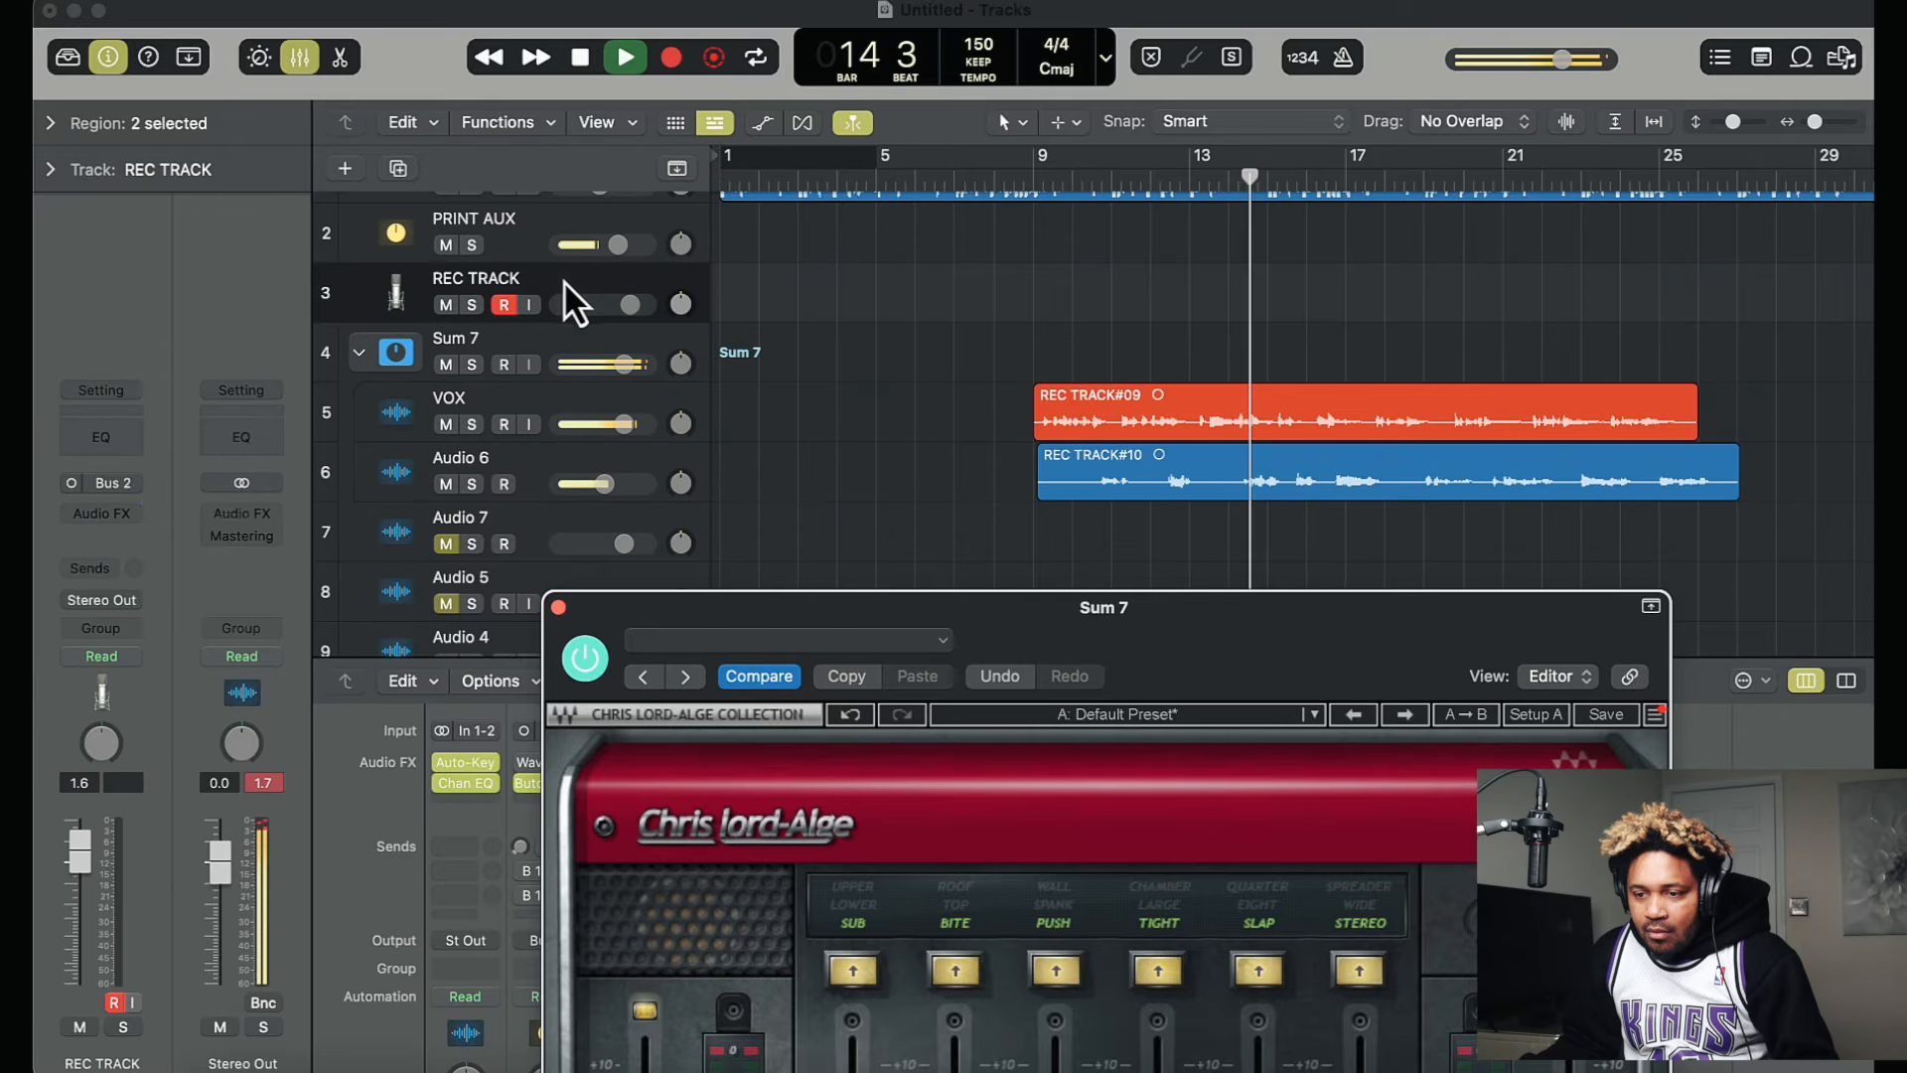
{"action": "left_click_drag", "start_coordinate": [603, 484], "coordinate": [583, 484]}
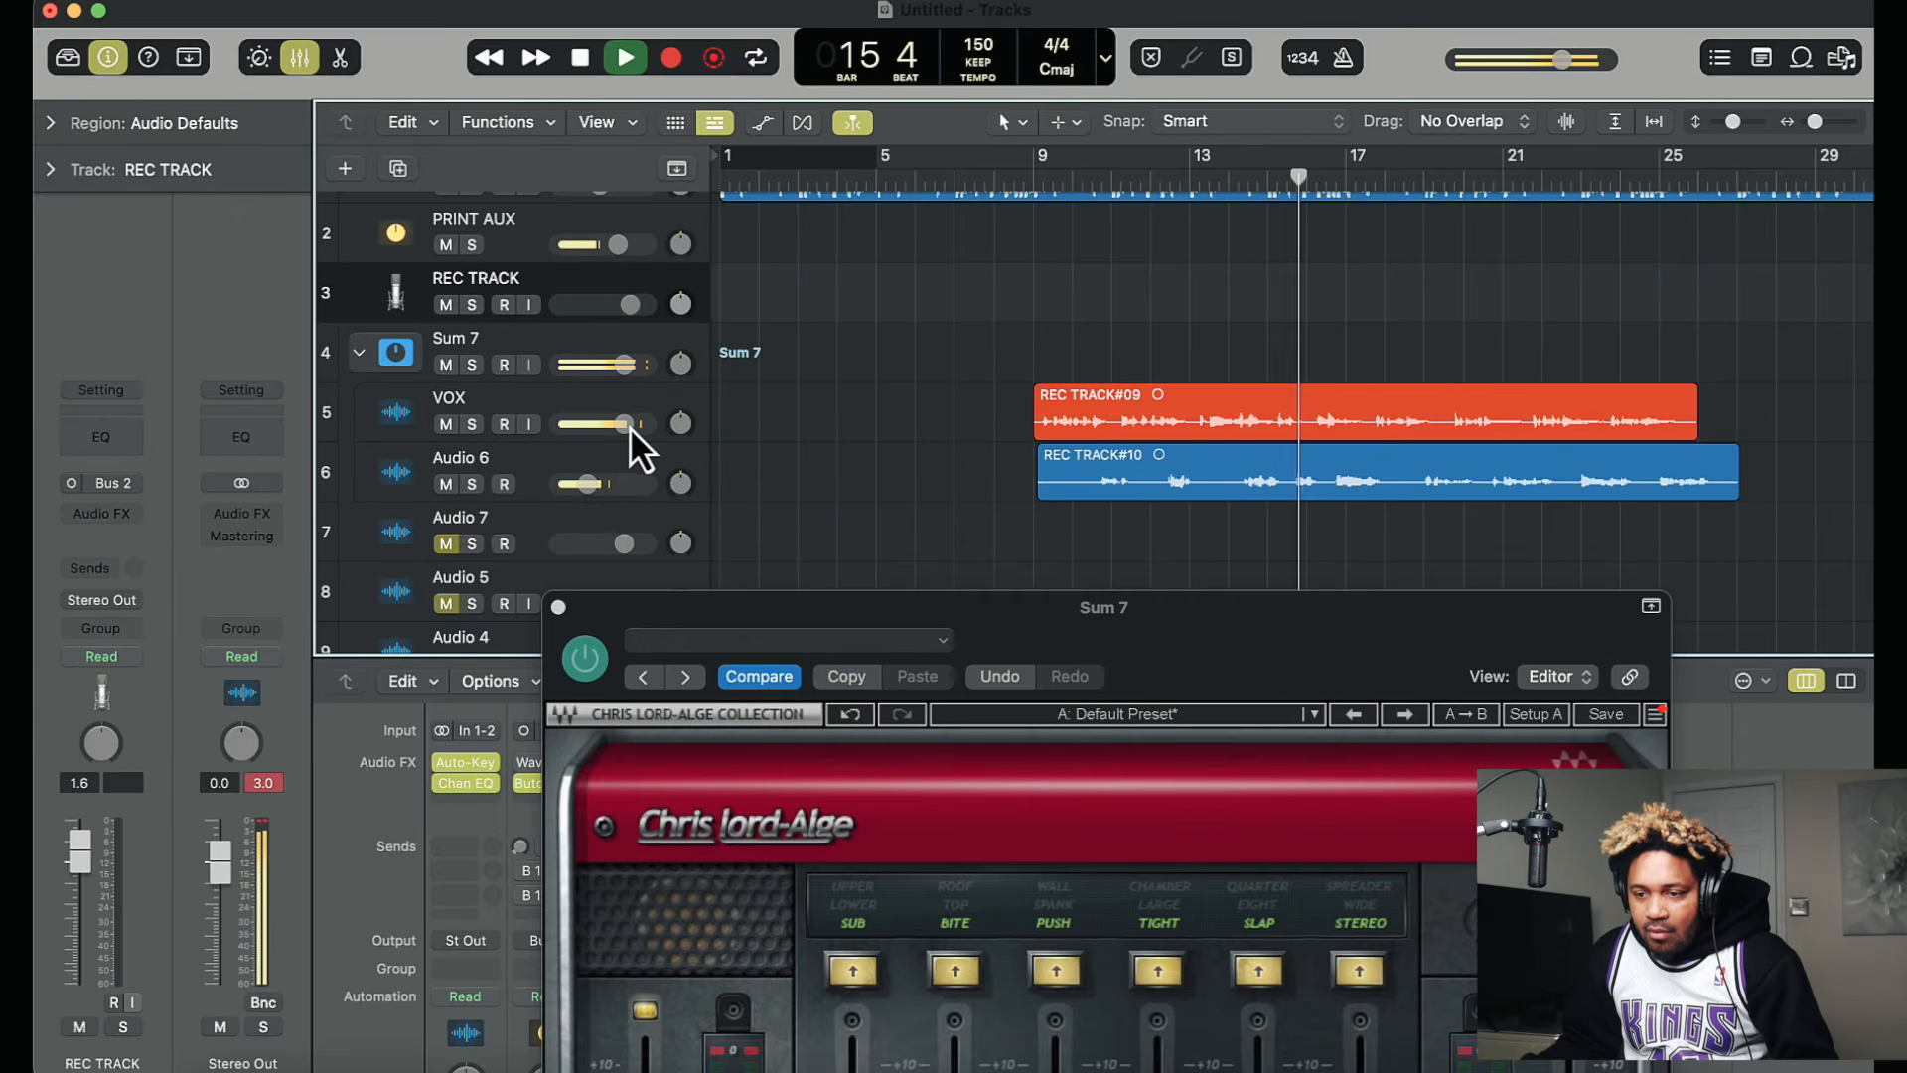
{"action": "left_click_drag", "start_coordinate": [1229, 660], "coordinate": [1120, 211]}
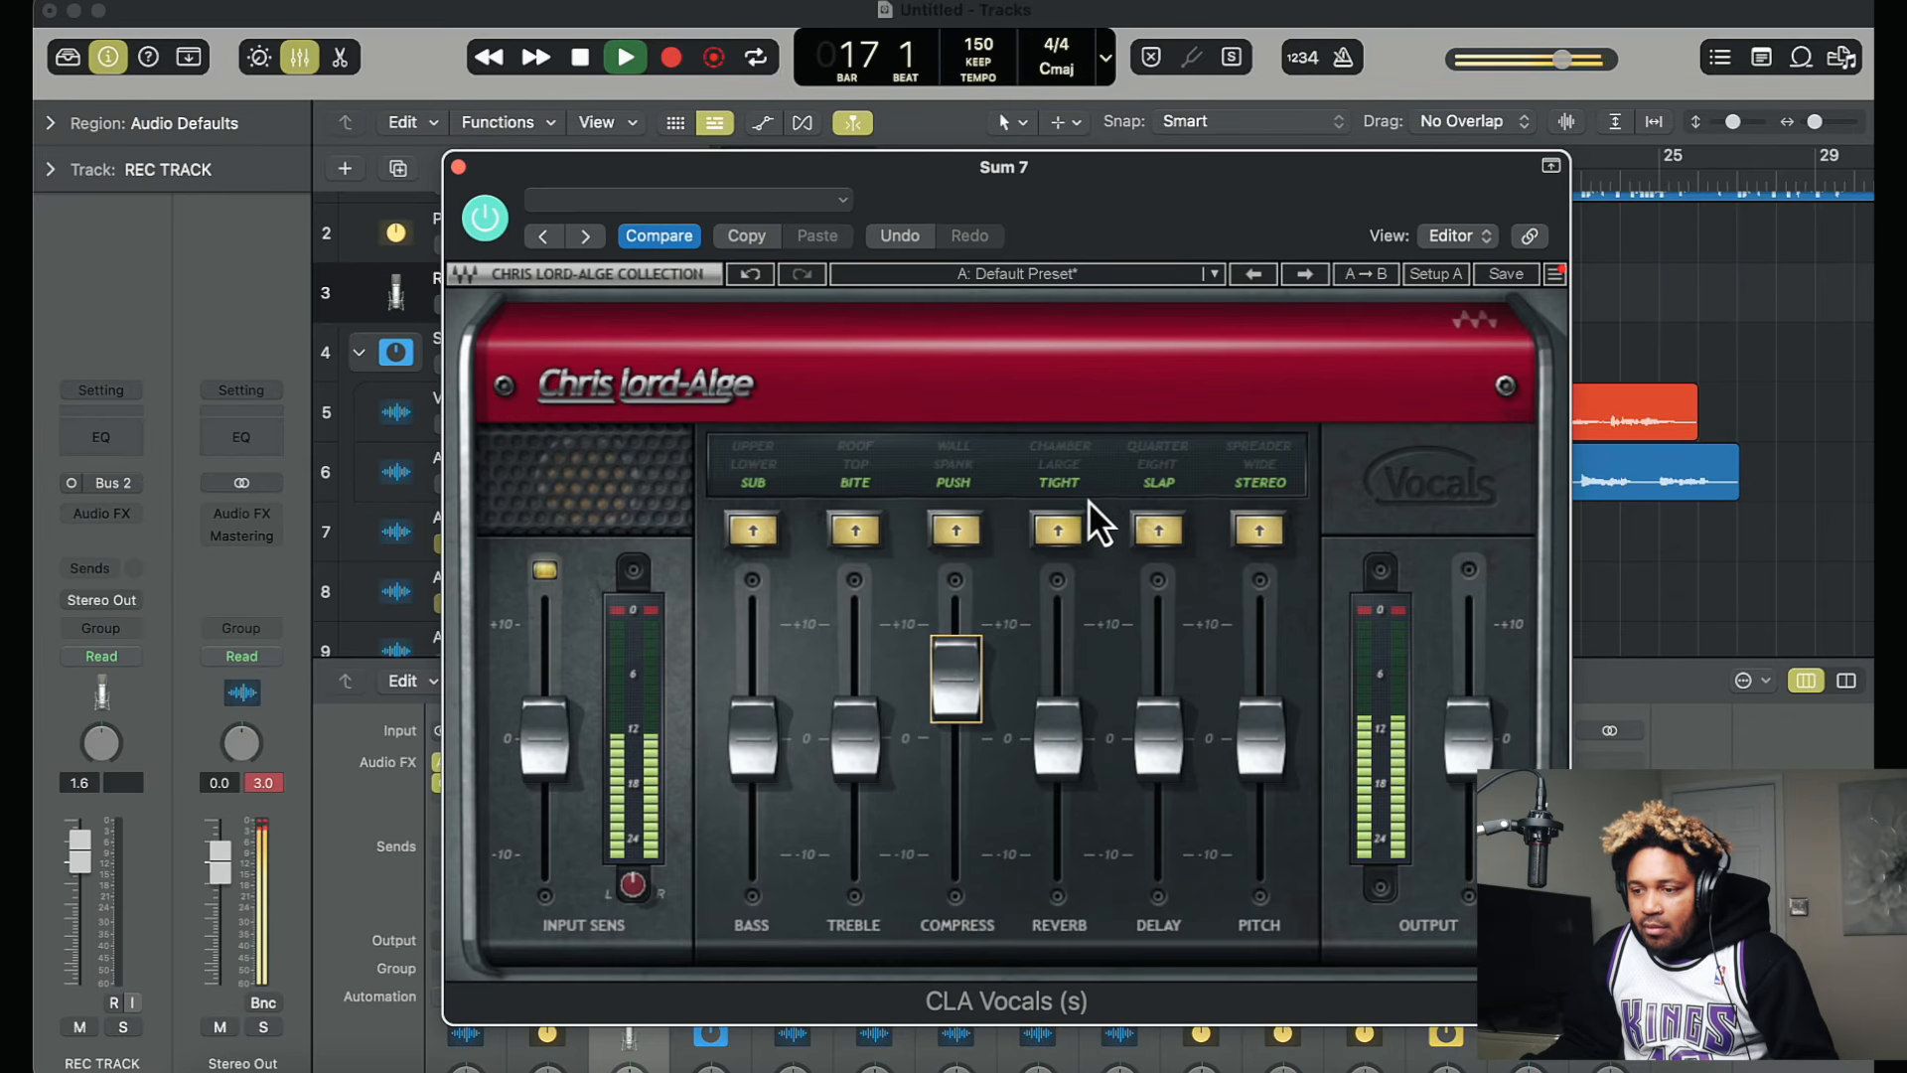
Step: Switch off the reverb, delay and pitch in CLA Vocals and pull their levels down to about -10
{"action": "left_click_drag", "start_coordinate": [1077, 729], "coordinate": [1071, 921]}
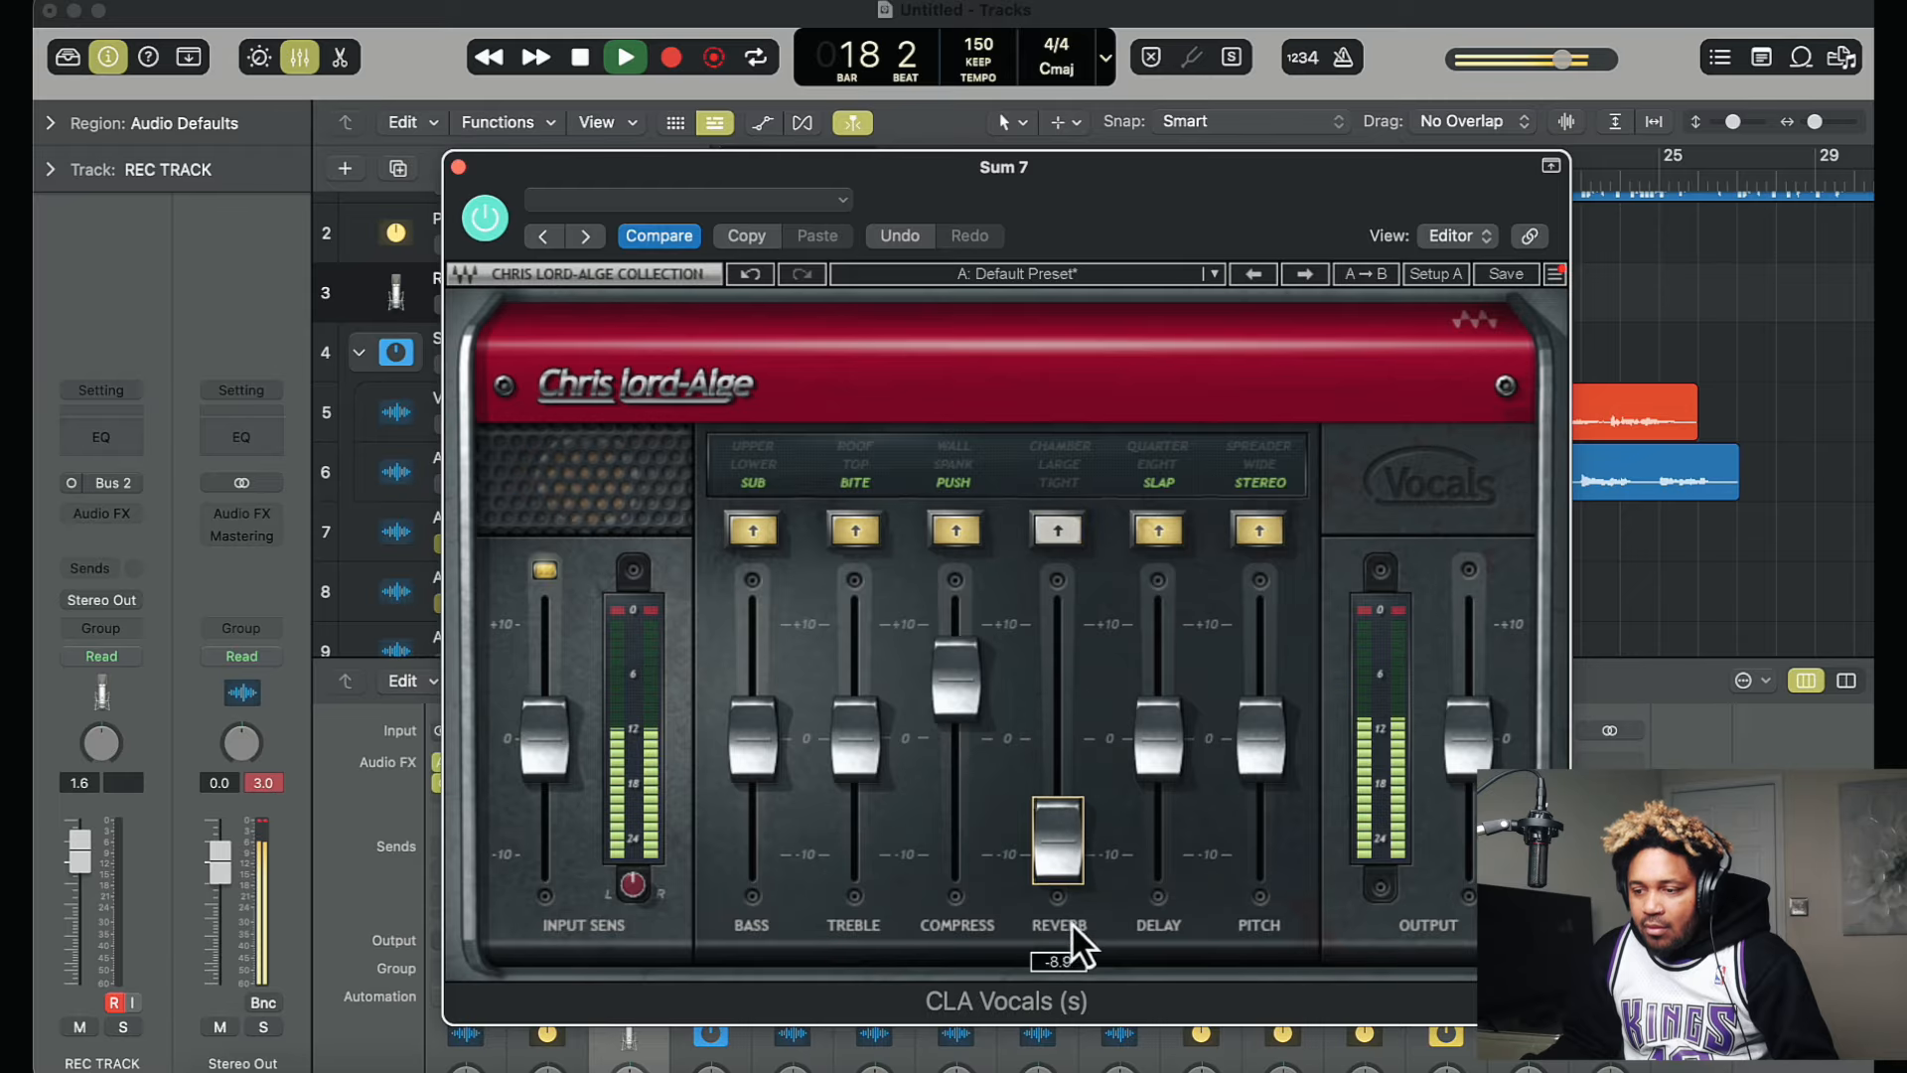
{"action": "left_click", "coordinate": [1266, 521]}
{"action": "left_click", "coordinate": [1157, 530]}
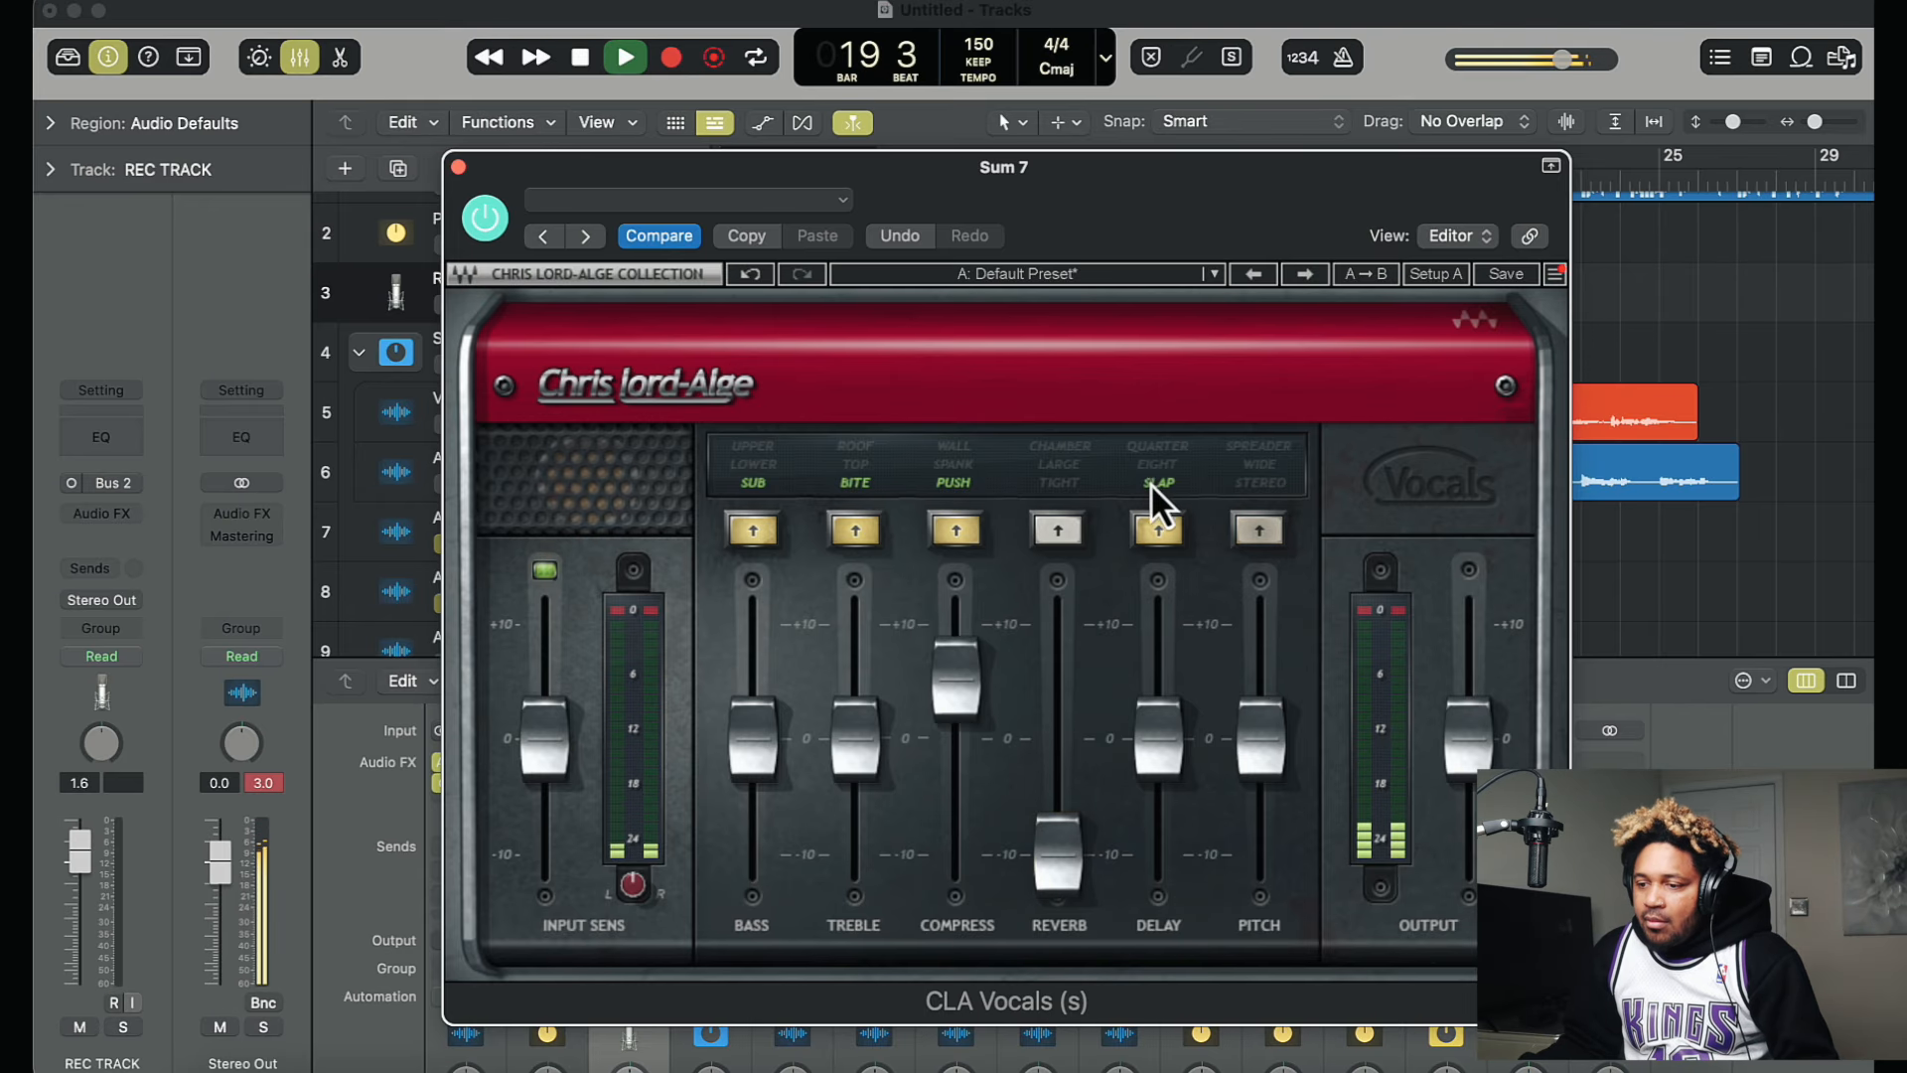
{"action": "left_click_drag", "start_coordinate": [1160, 738], "coordinate": [1164, 874]}
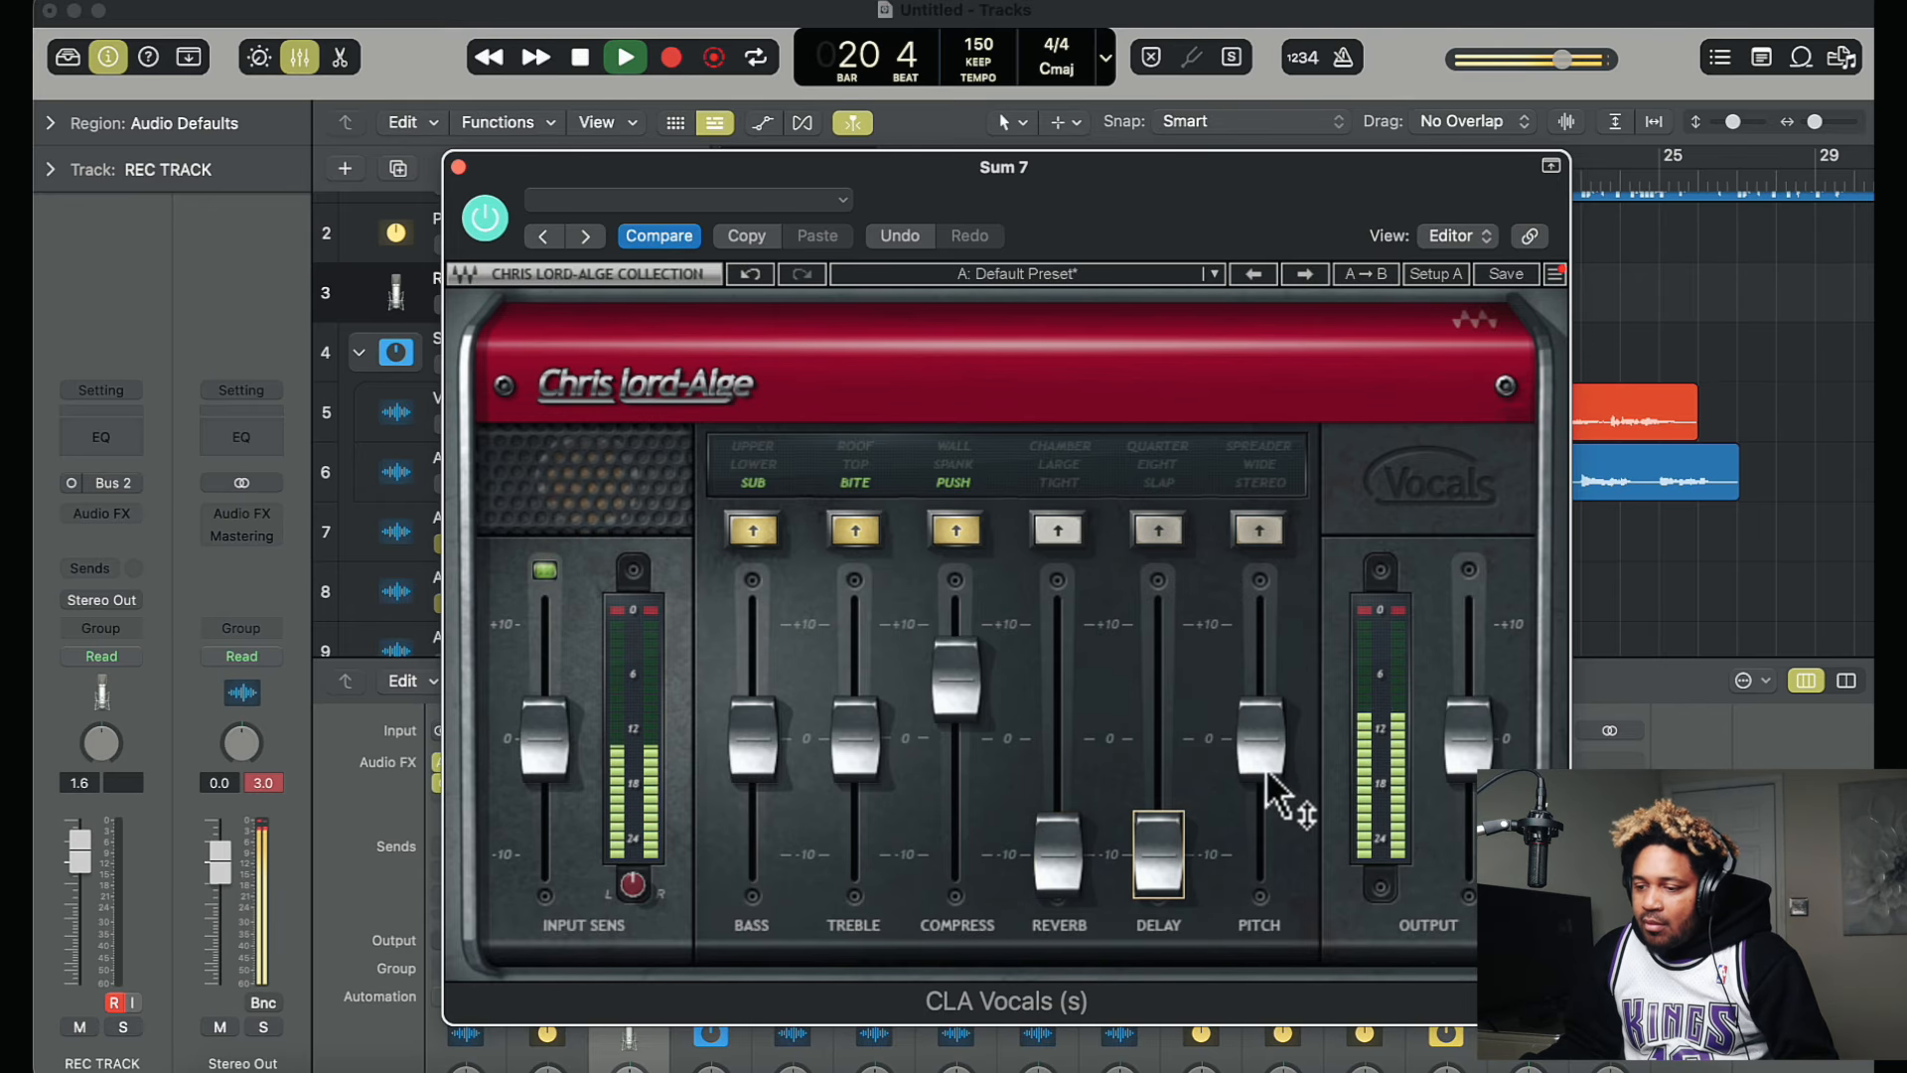
{"action": "left_click_drag", "start_coordinate": [1267, 772], "coordinate": [1200, 814]}
Step: Raise the CLA Vocals treble to about 3.3 and lower the bass to about -2
{"action": "left_click", "coordinate": [956, 683]}
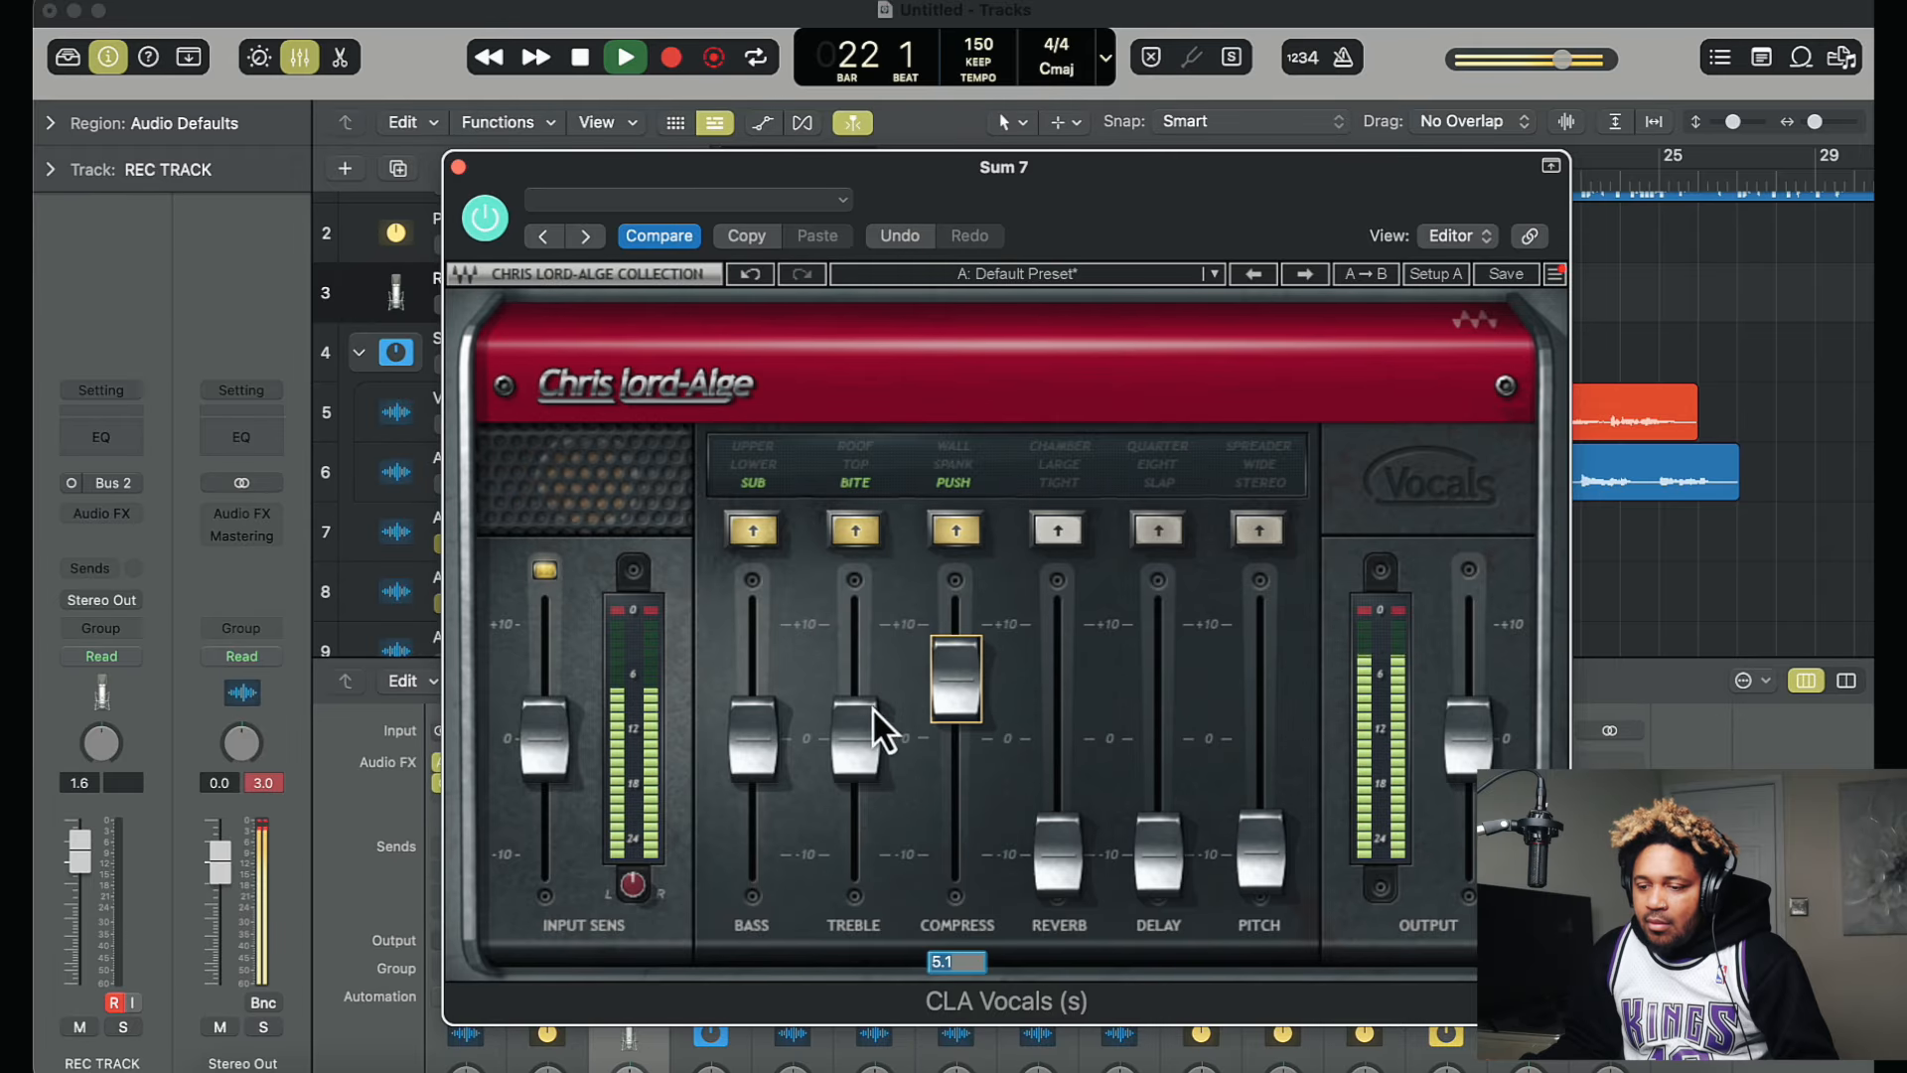
{"action": "left_click_drag", "start_coordinate": [856, 718], "coordinate": [852, 632]}
{"action": "left_click_drag", "start_coordinate": [761, 777], "coordinate": [754, 833]}
{"action": "left_click", "coordinate": [850, 705]}
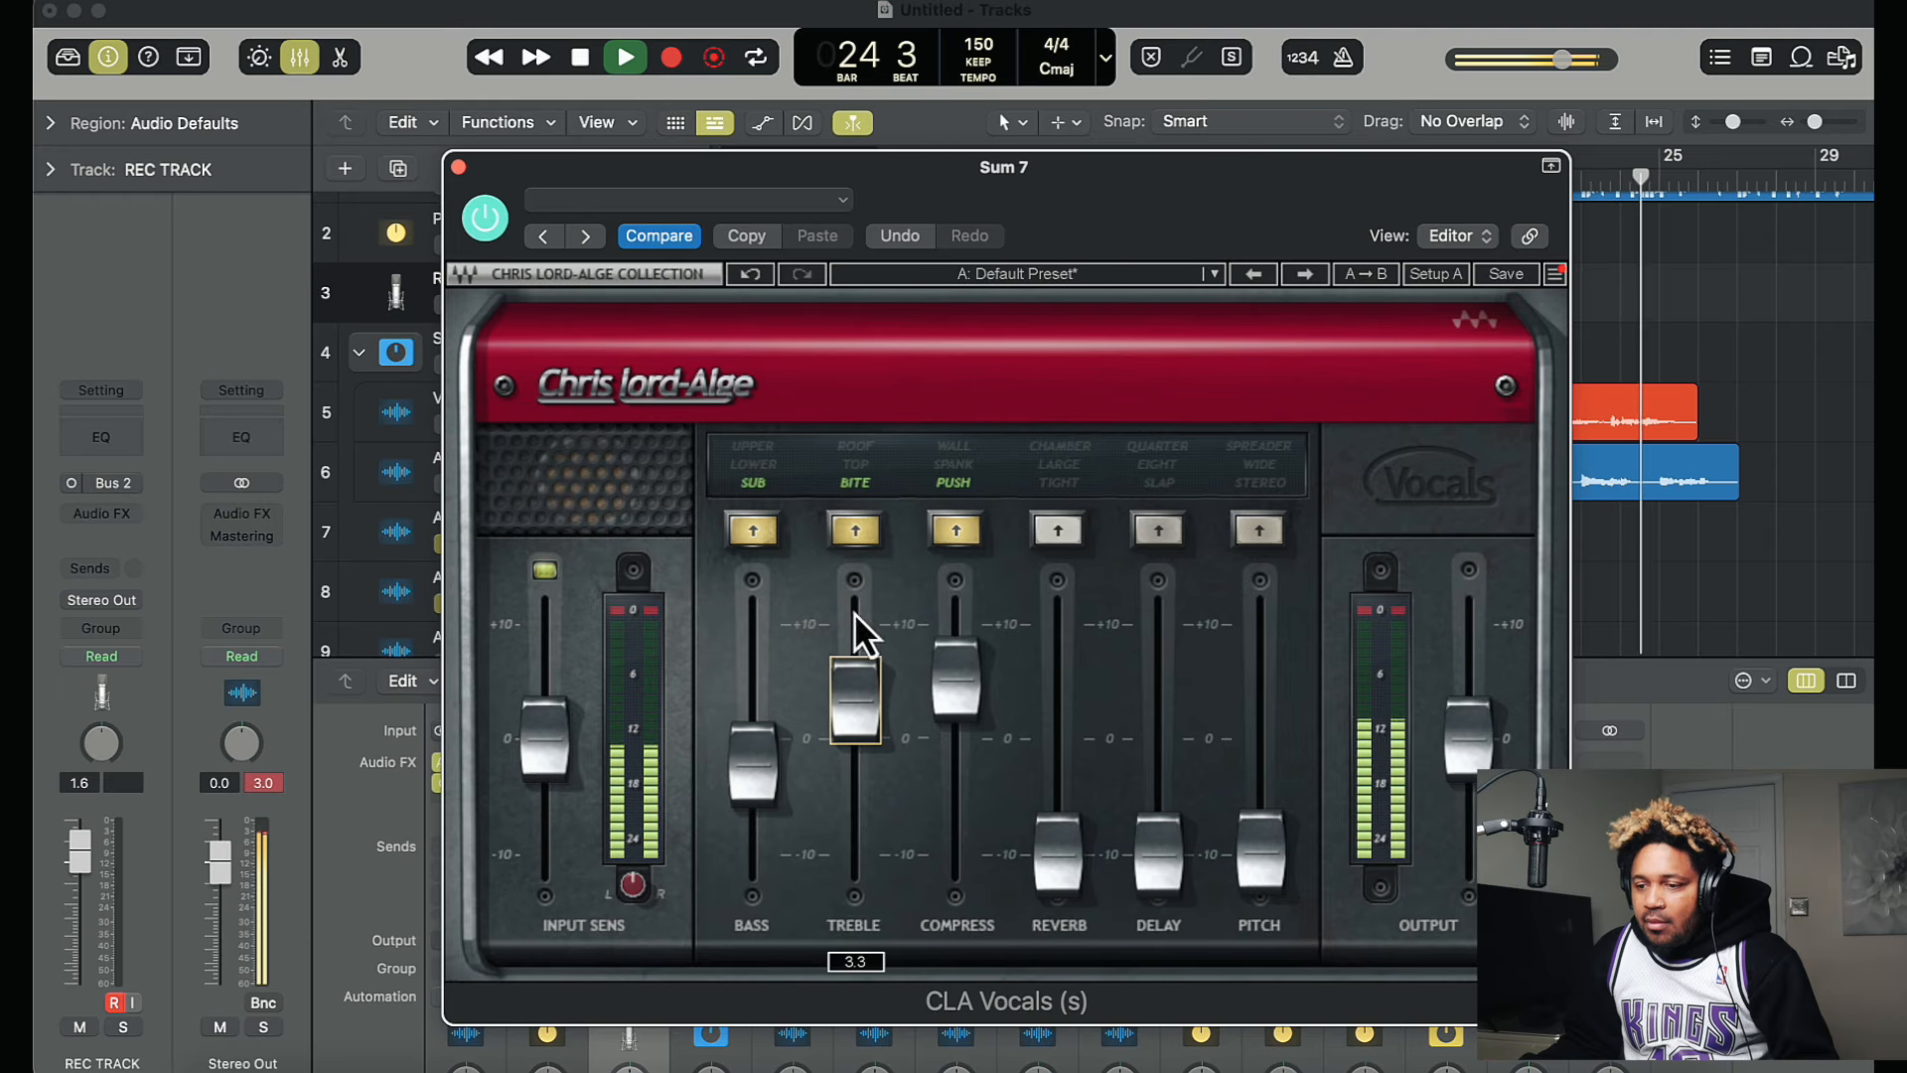
{"action": "left_click_drag", "start_coordinate": [1132, 186], "coordinate": [1141, 194]}
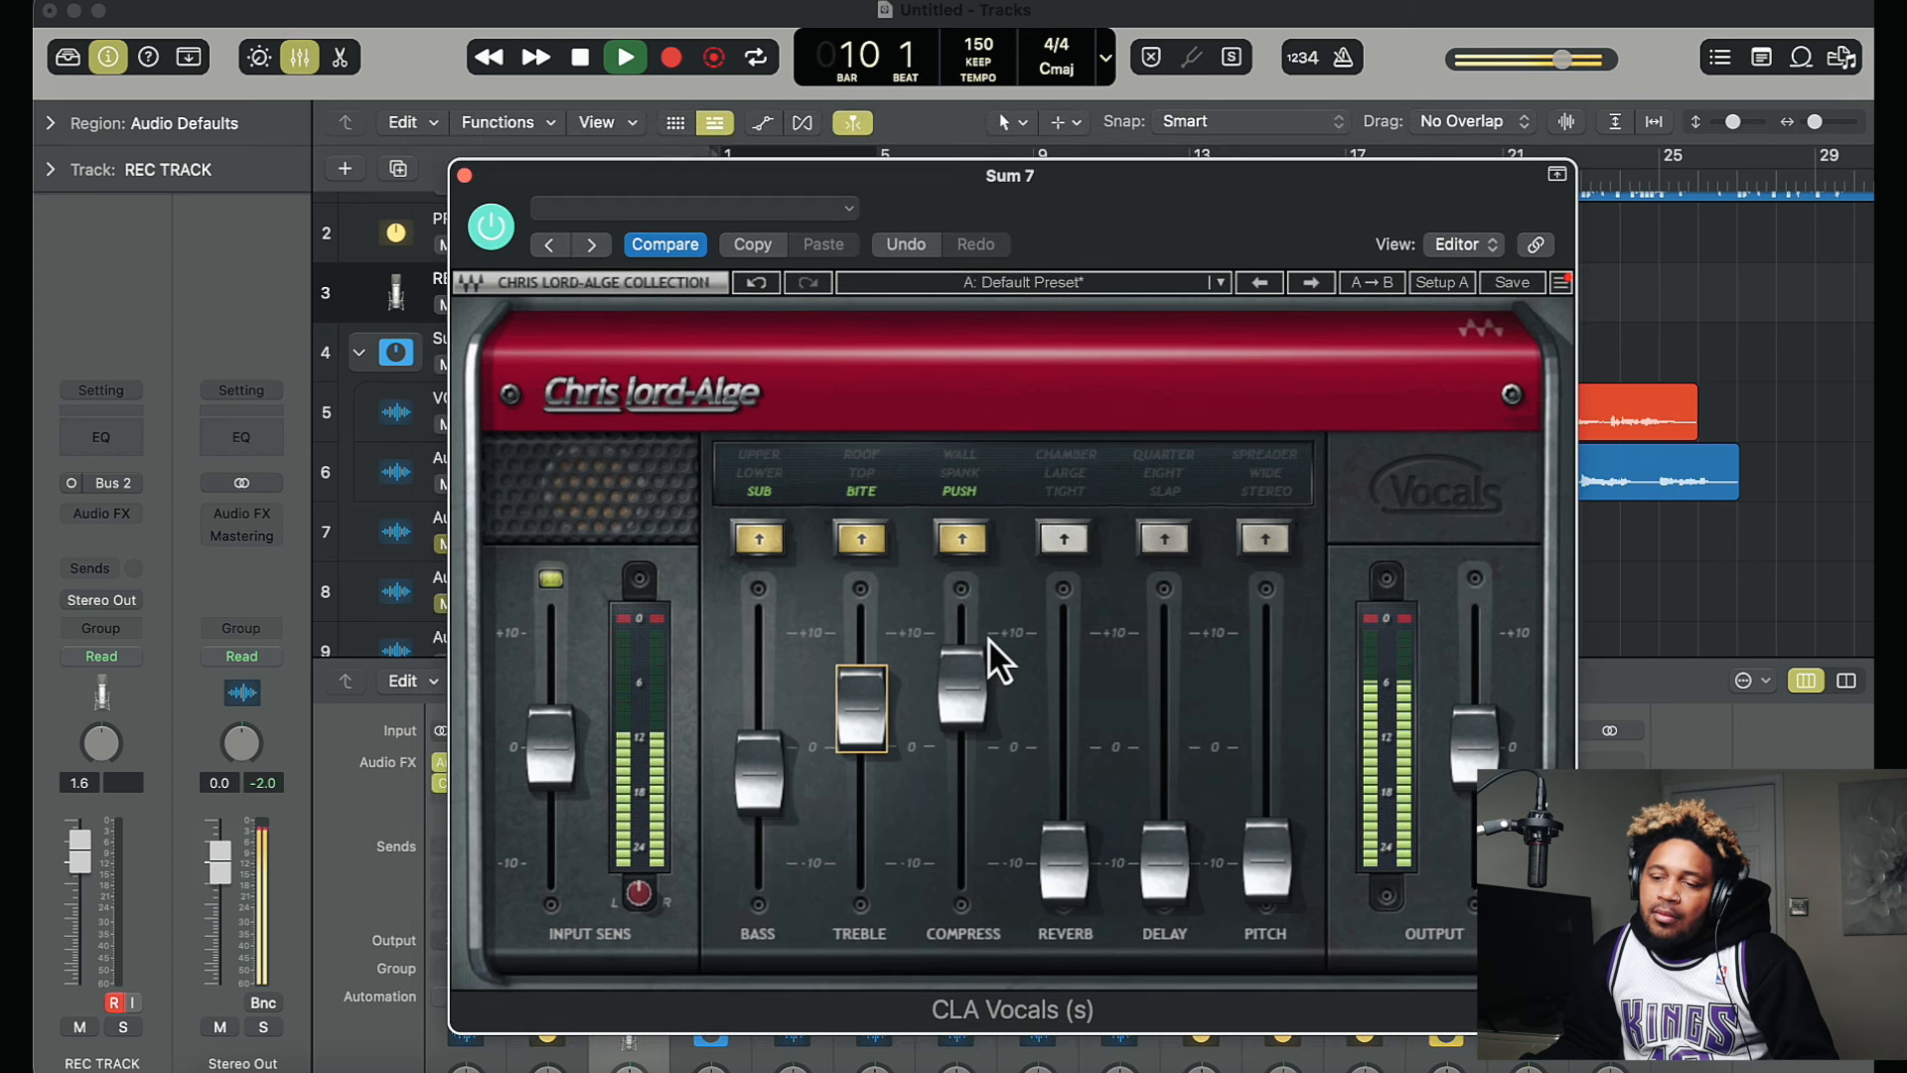
Step: Switch the bass to Lower at about -2.5 and the treble to Top at about -5, then close CLA Vocals
{"action": "left_click_drag", "start_coordinate": [961, 683], "coordinate": [962, 676]}
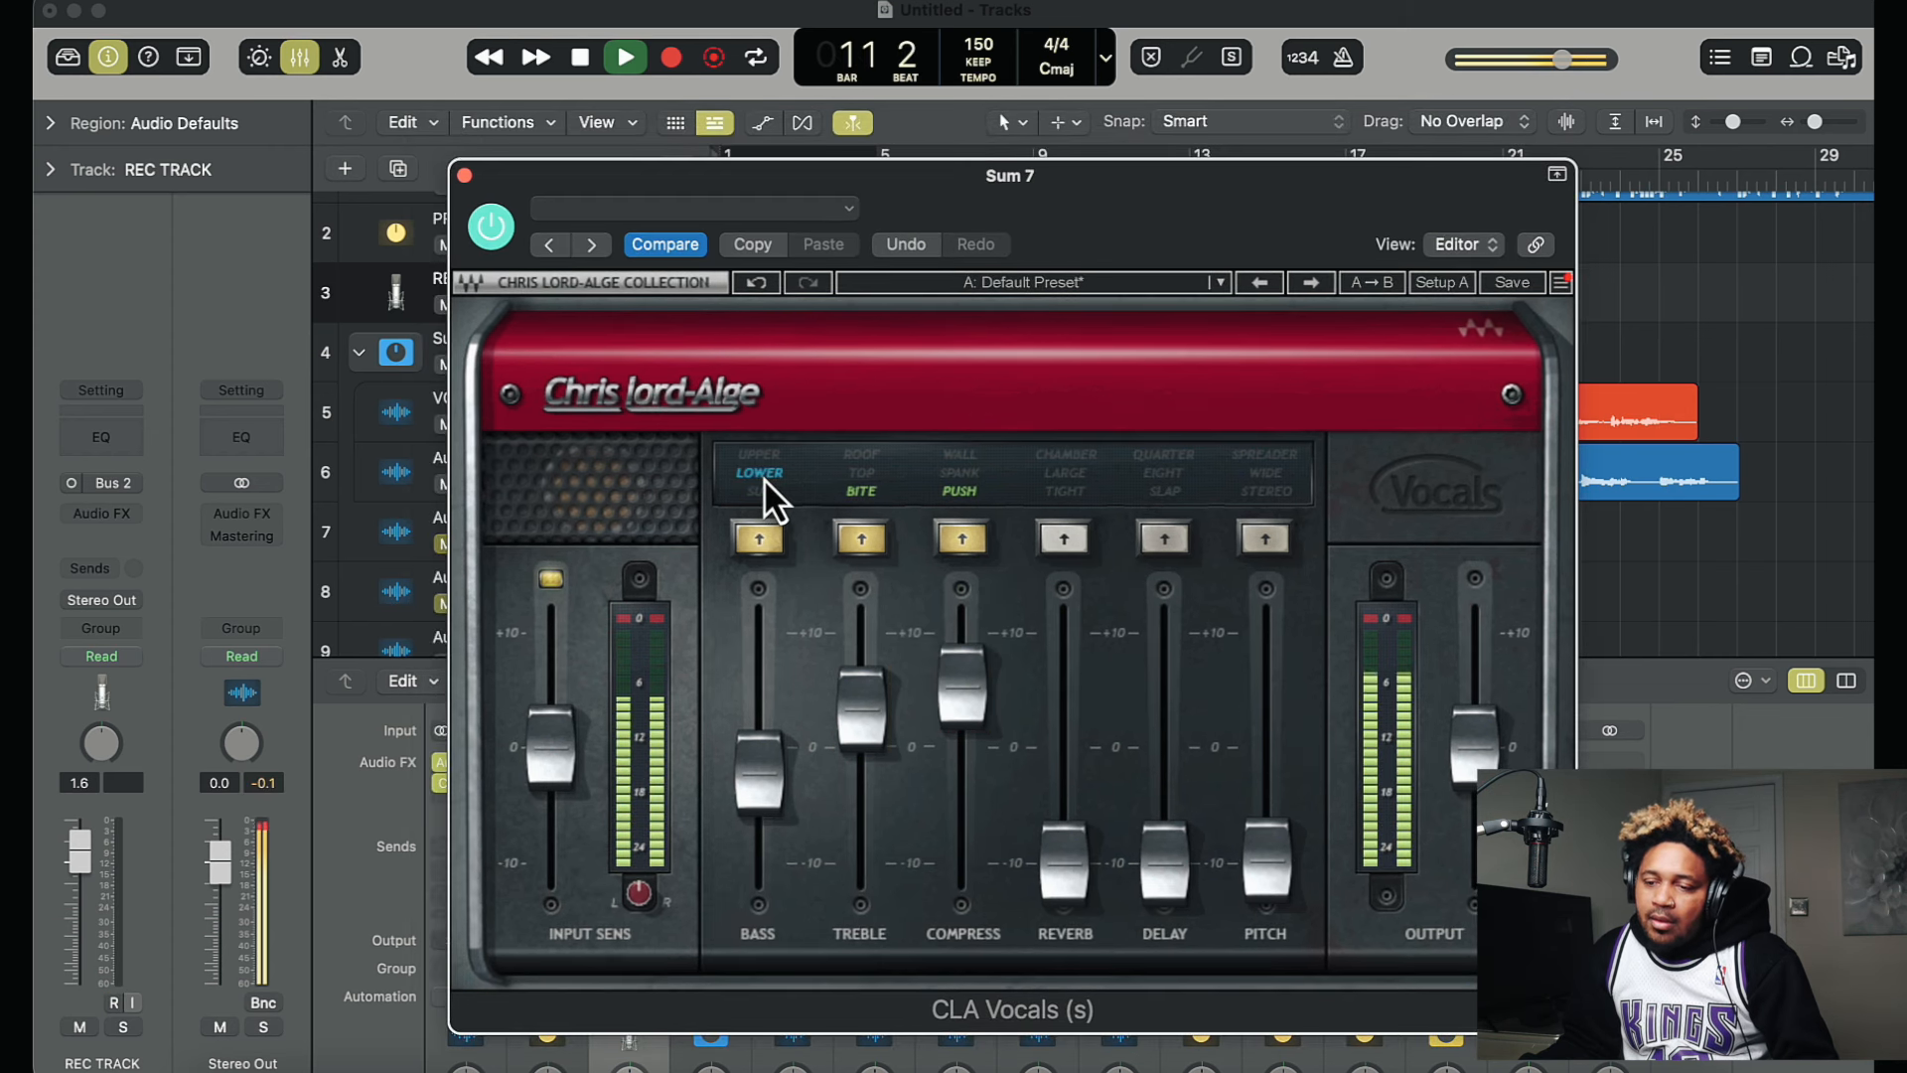
{"action": "mouse_move", "coordinate": [764, 814]}
{"action": "left_mouse_down"}
{"action": "mouse_move", "coordinate": [762, 832]}
{"action": "mouse_move", "coordinate": [758, 800]}
{"action": "left_mouse_up"}
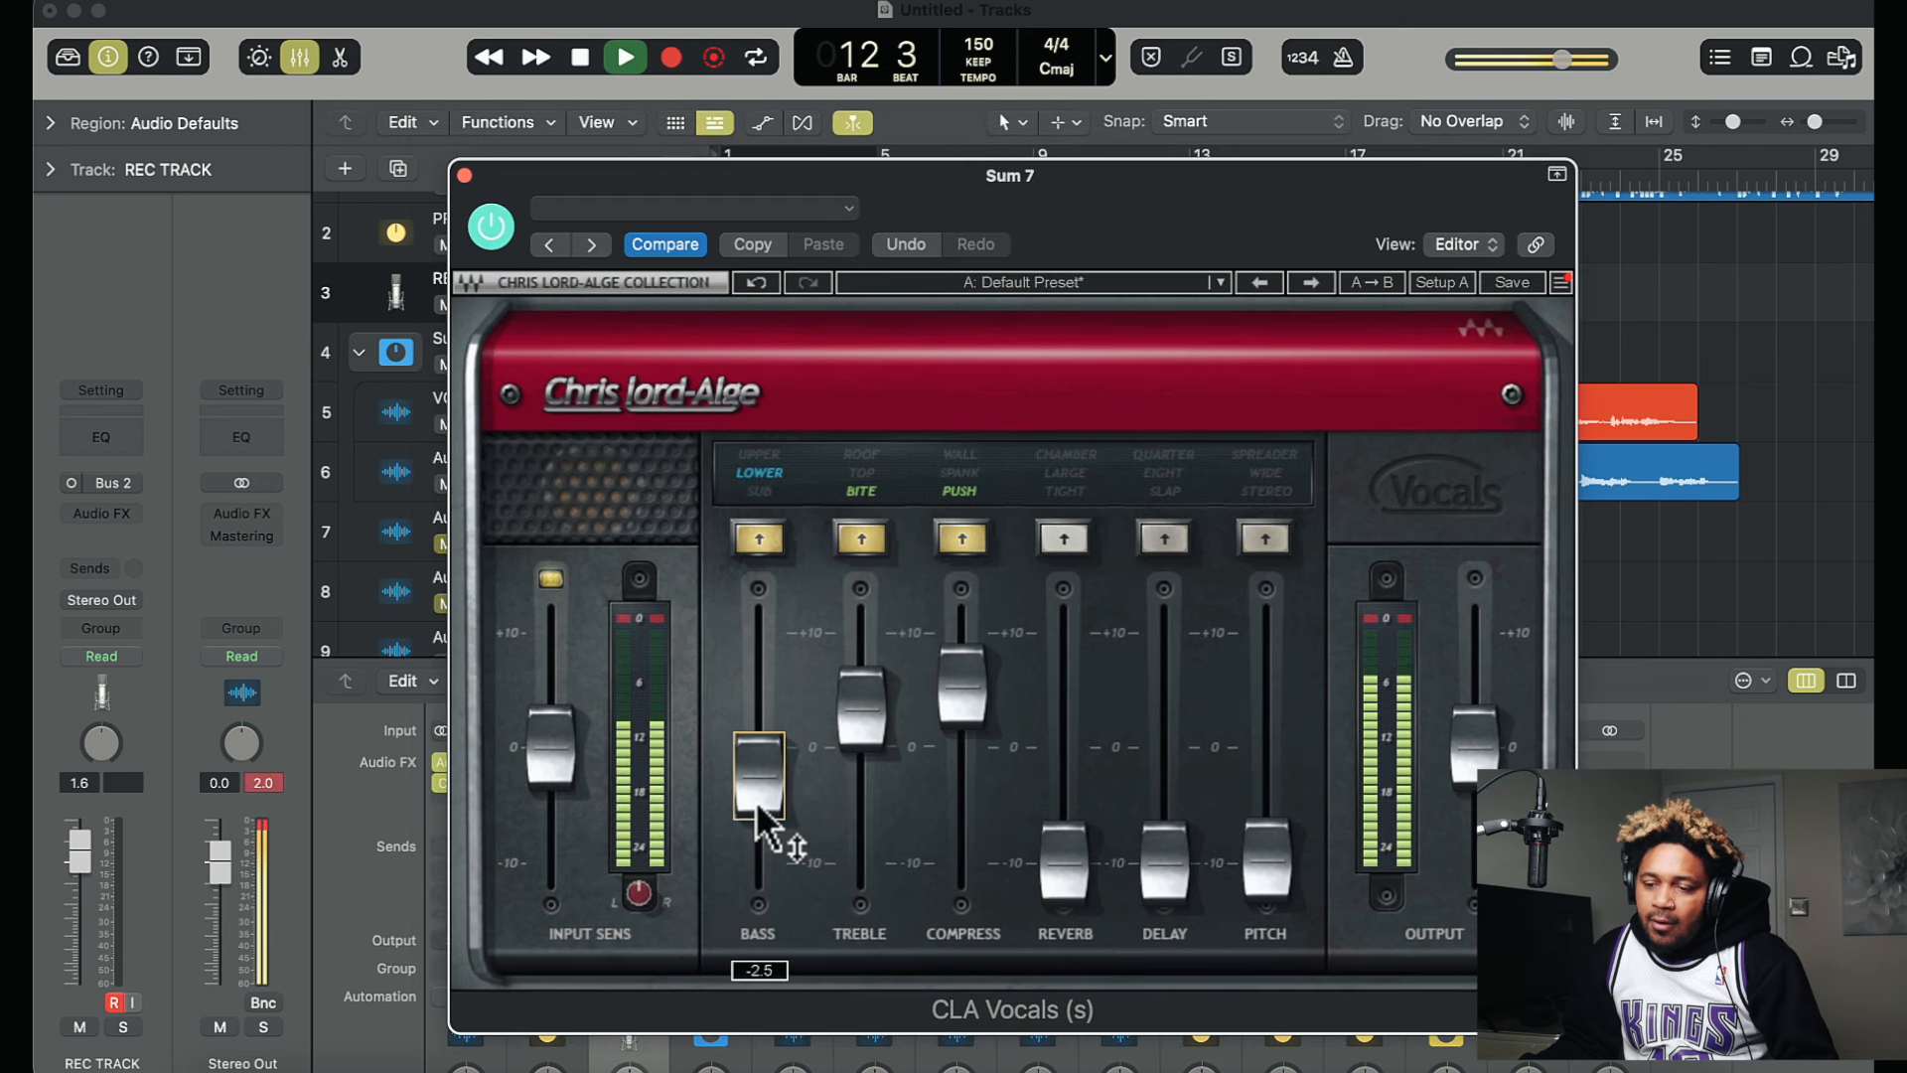
{"action": "left_click_drag", "start_coordinate": [876, 701], "coordinate": [862, 854]}
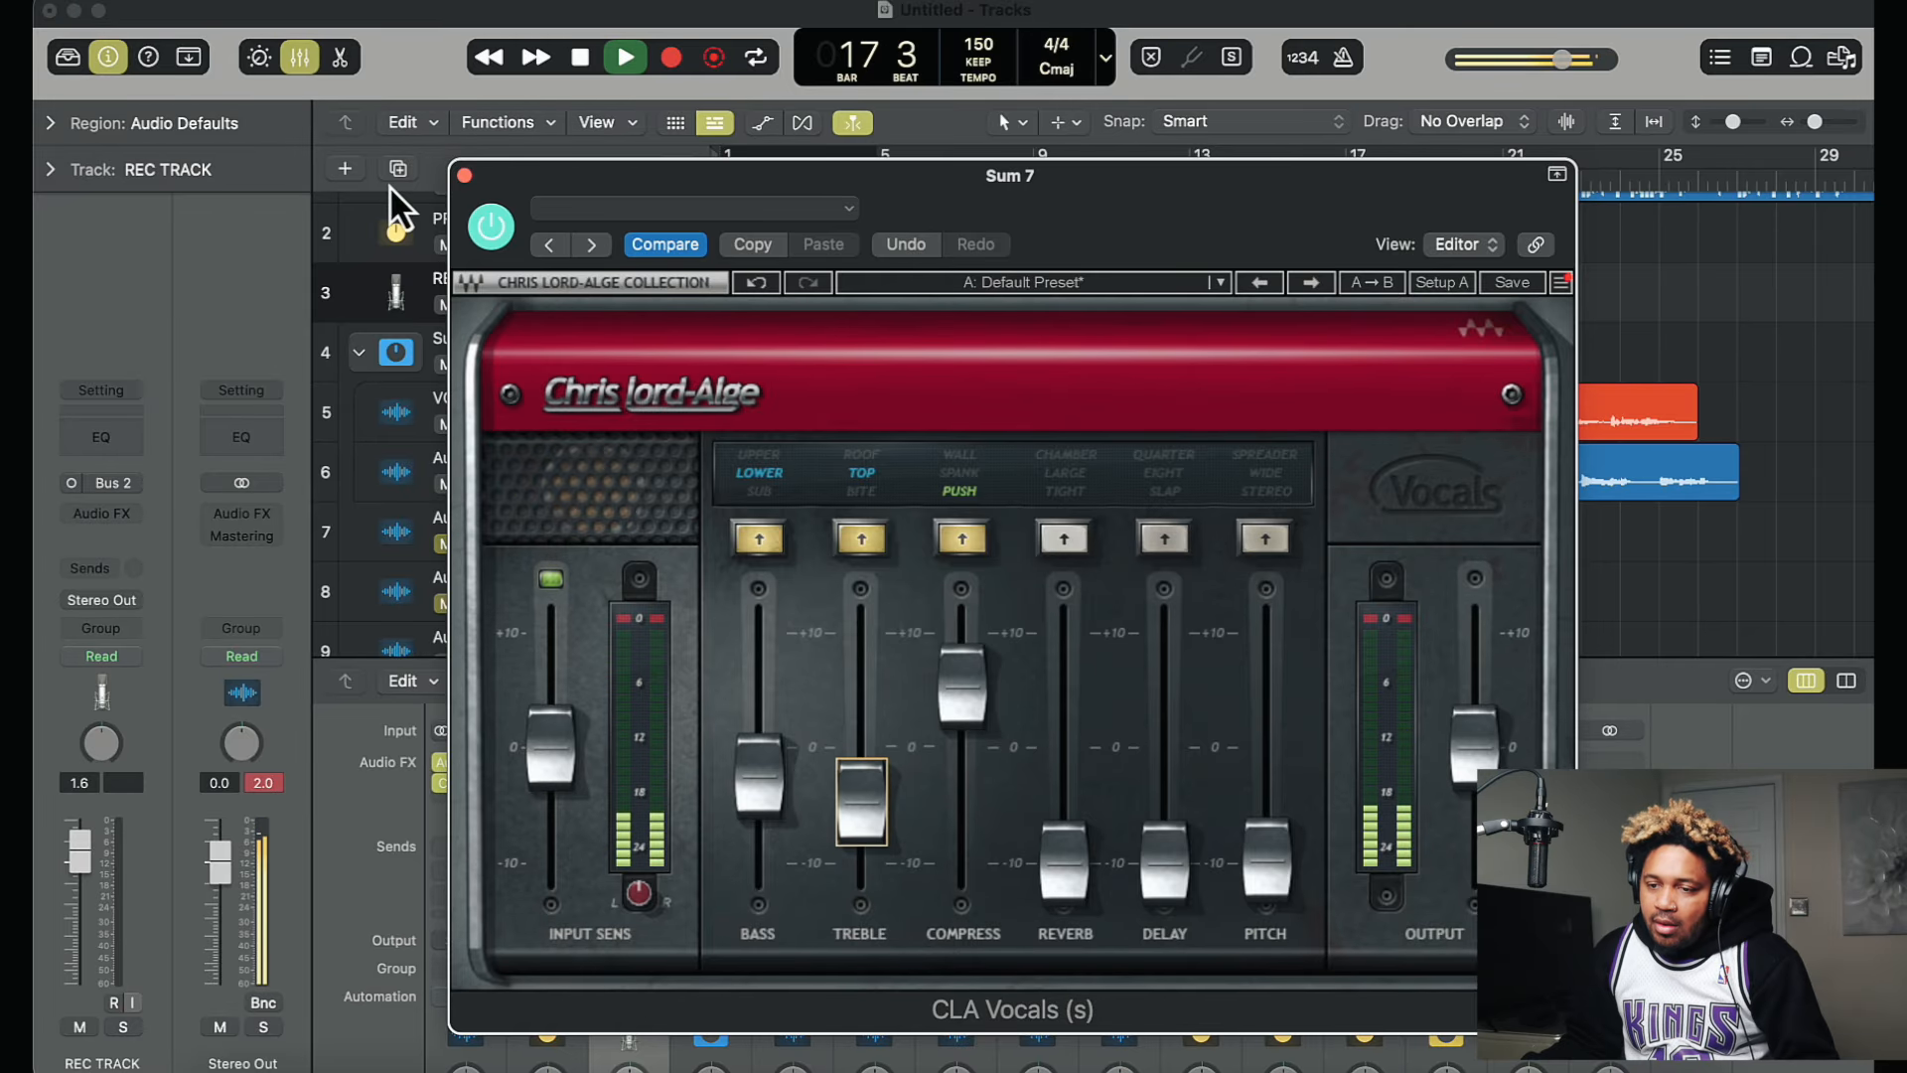
{"action": "left_click", "coordinate": [464, 176]}
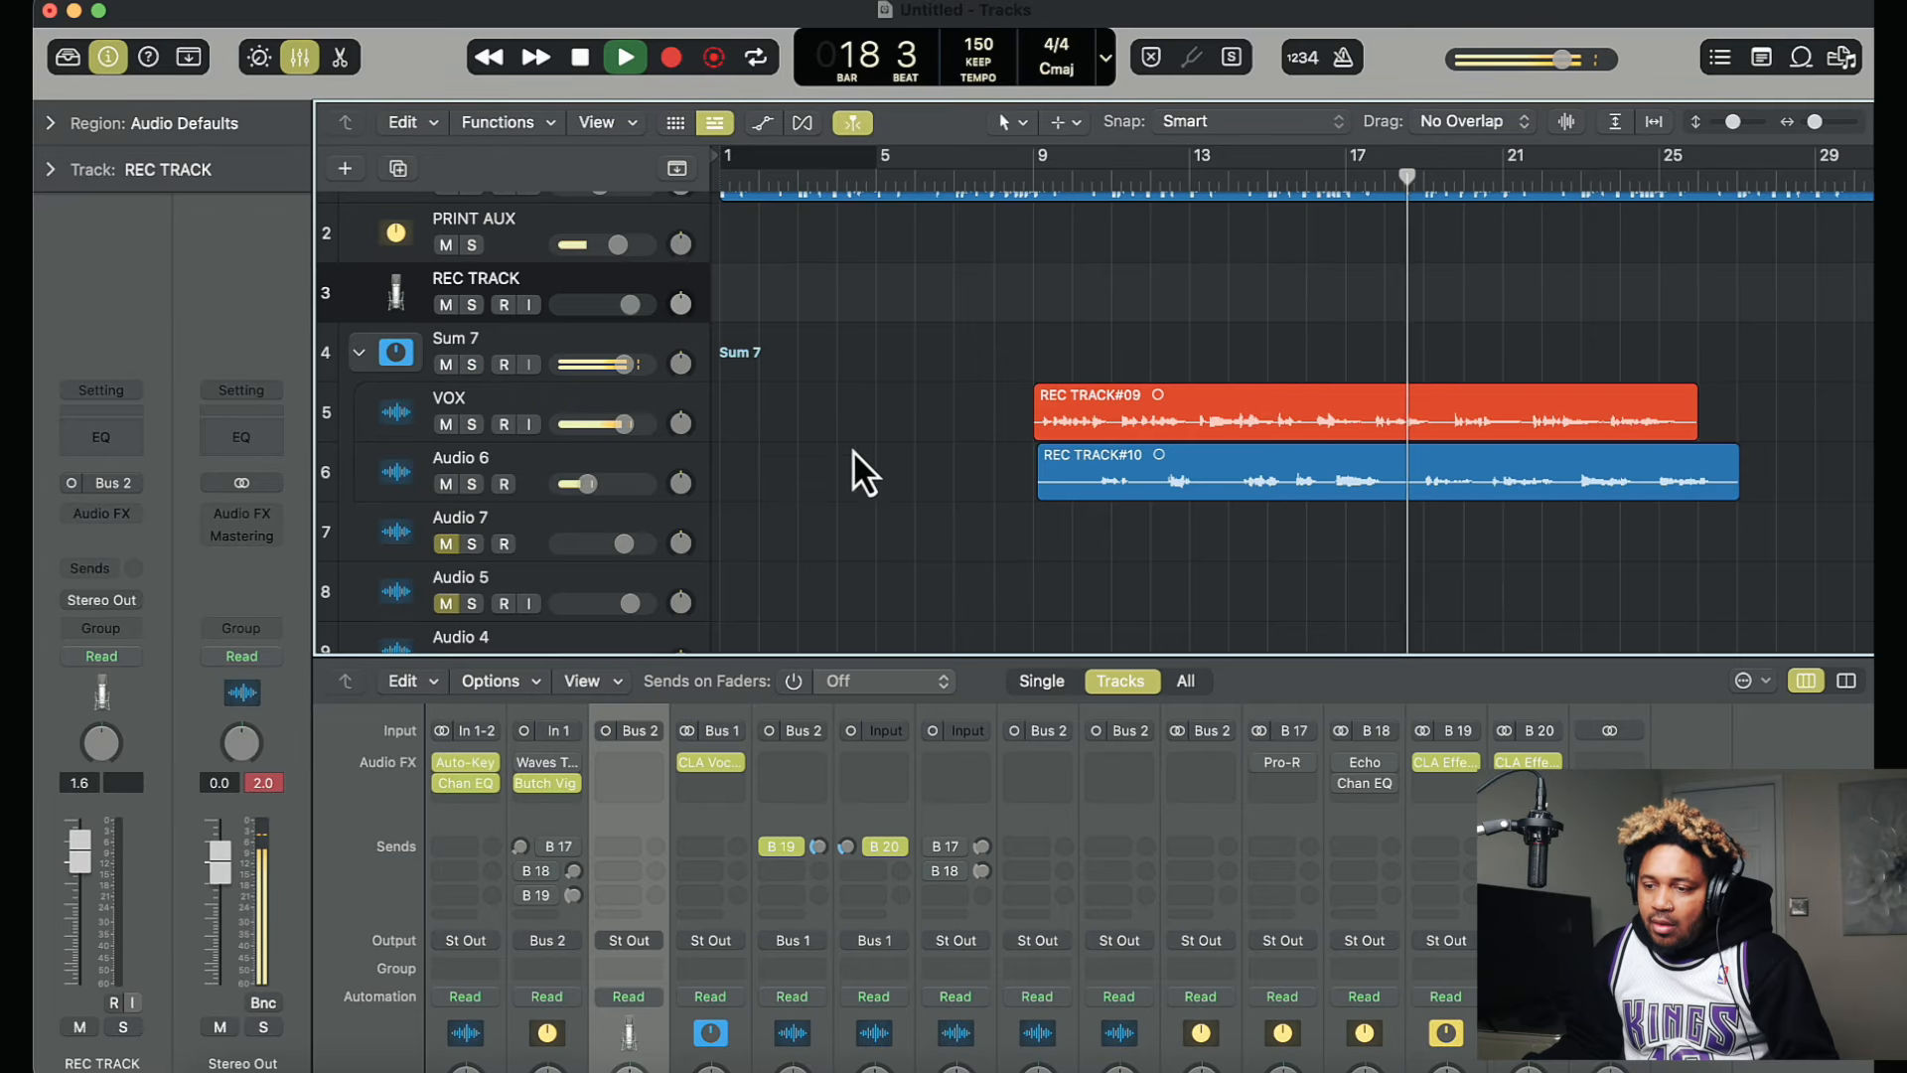
Step: Show the Aux 6 return from Audio 6's Bus 20 send and raise its level to about -3.4 dB
{"action": "left_click", "coordinate": [578, 483]}
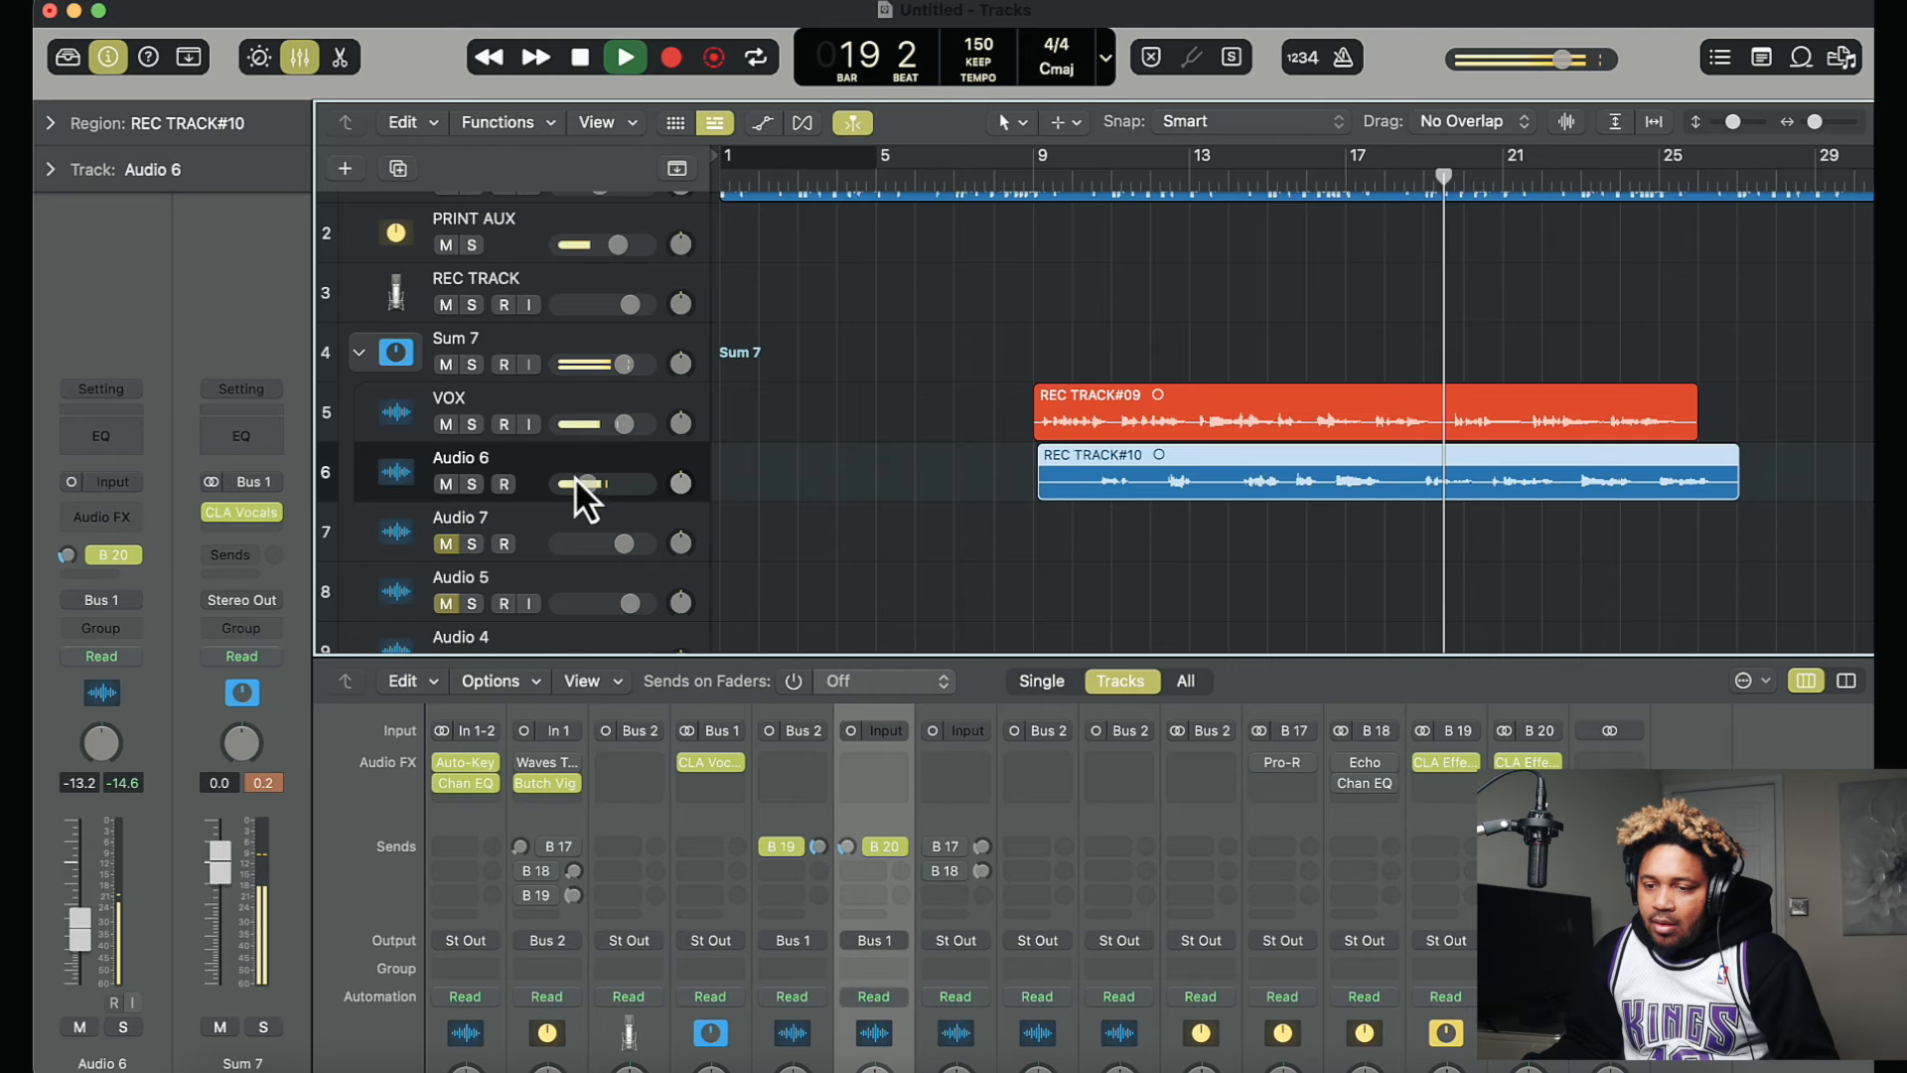
{"action": "left_click", "coordinate": [64, 554]}
{"action": "scroll", "coordinate": [1737, 715], "scroll_direction": "down", "scroll_amount": 3}
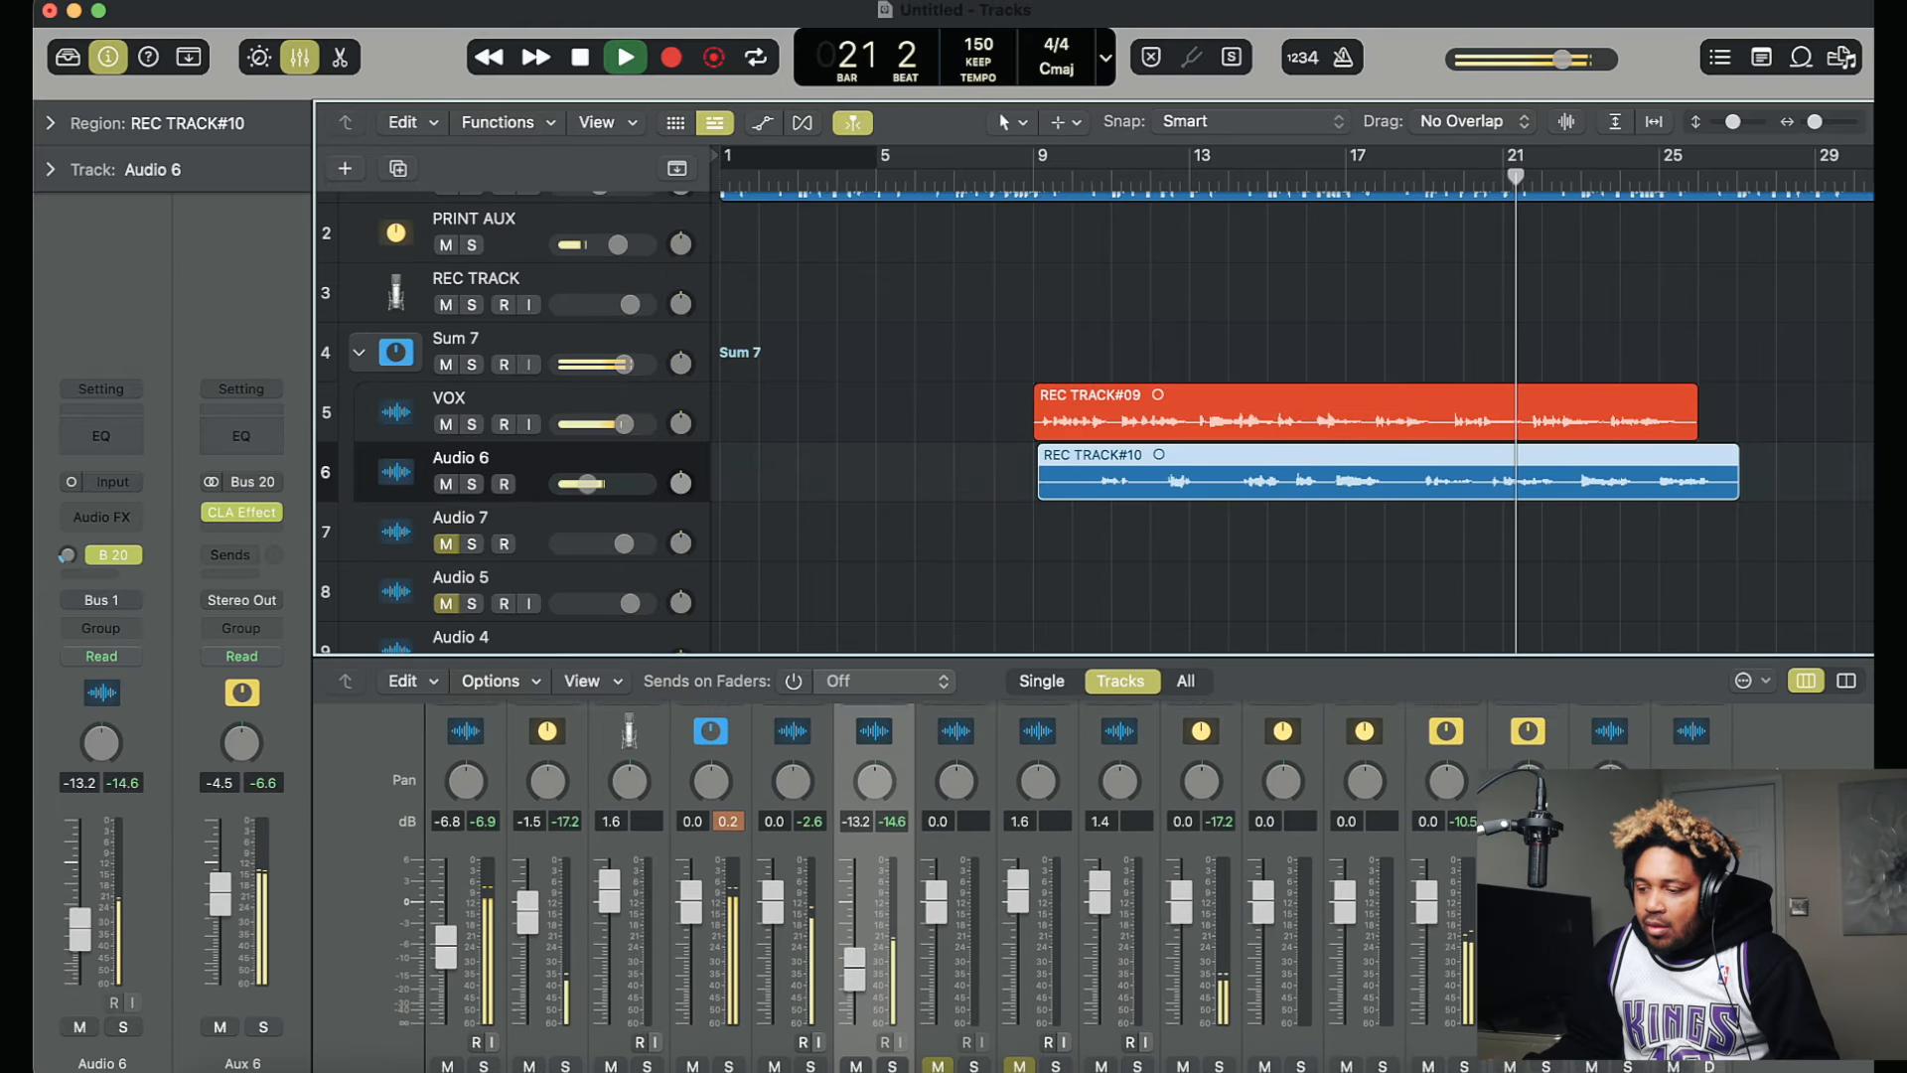
{"action": "scroll", "coordinate": [993, 874], "scroll_direction": "down", "scroll_amount": 3}
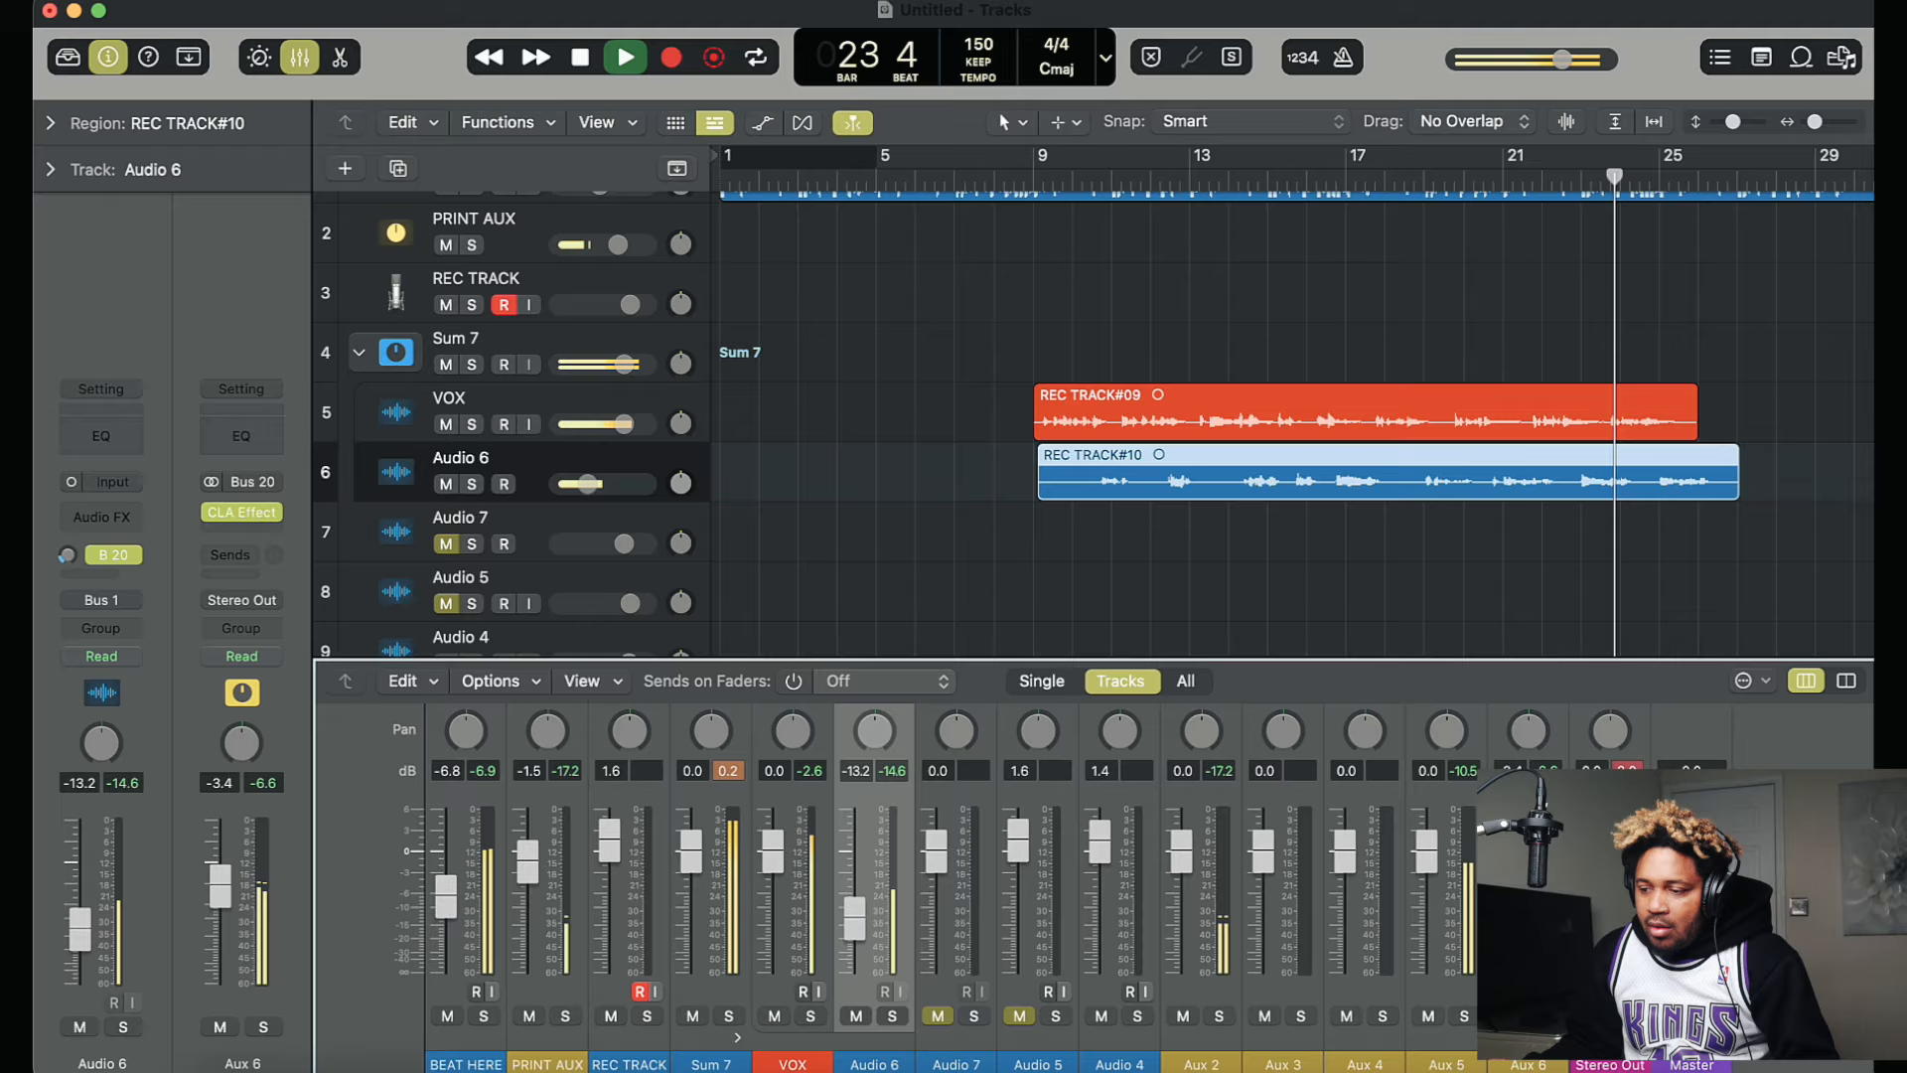
Step: Raise the Aux 6 return to about -1.2 dB and replay the vocals from bar 10
{"action": "left_click_drag", "start_coordinate": [219, 895], "coordinate": [219, 873]}
{"action": "left_click", "coordinate": [1072, 176]}
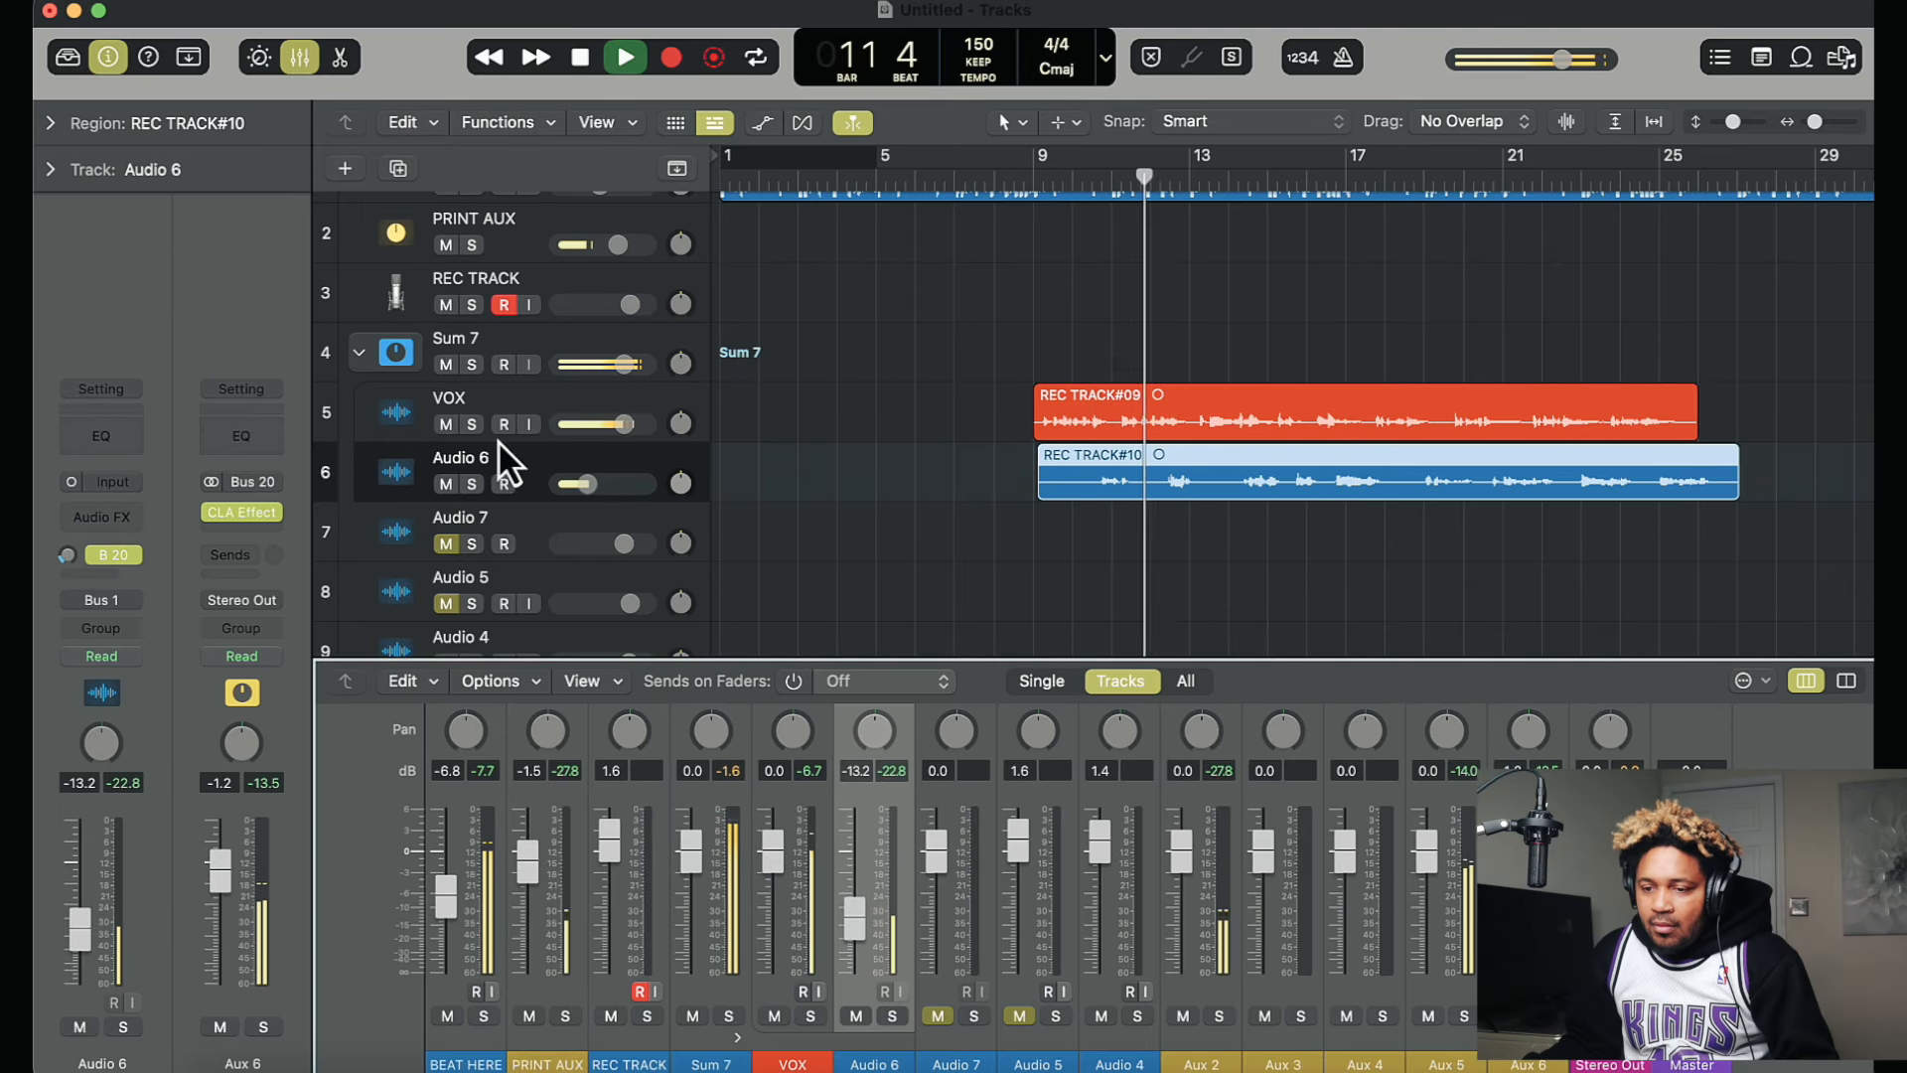
Step: Open CLA Vocals on the Sum 7 stack and lower its compression to about 4
{"action": "left_click", "coordinate": [532, 402]}
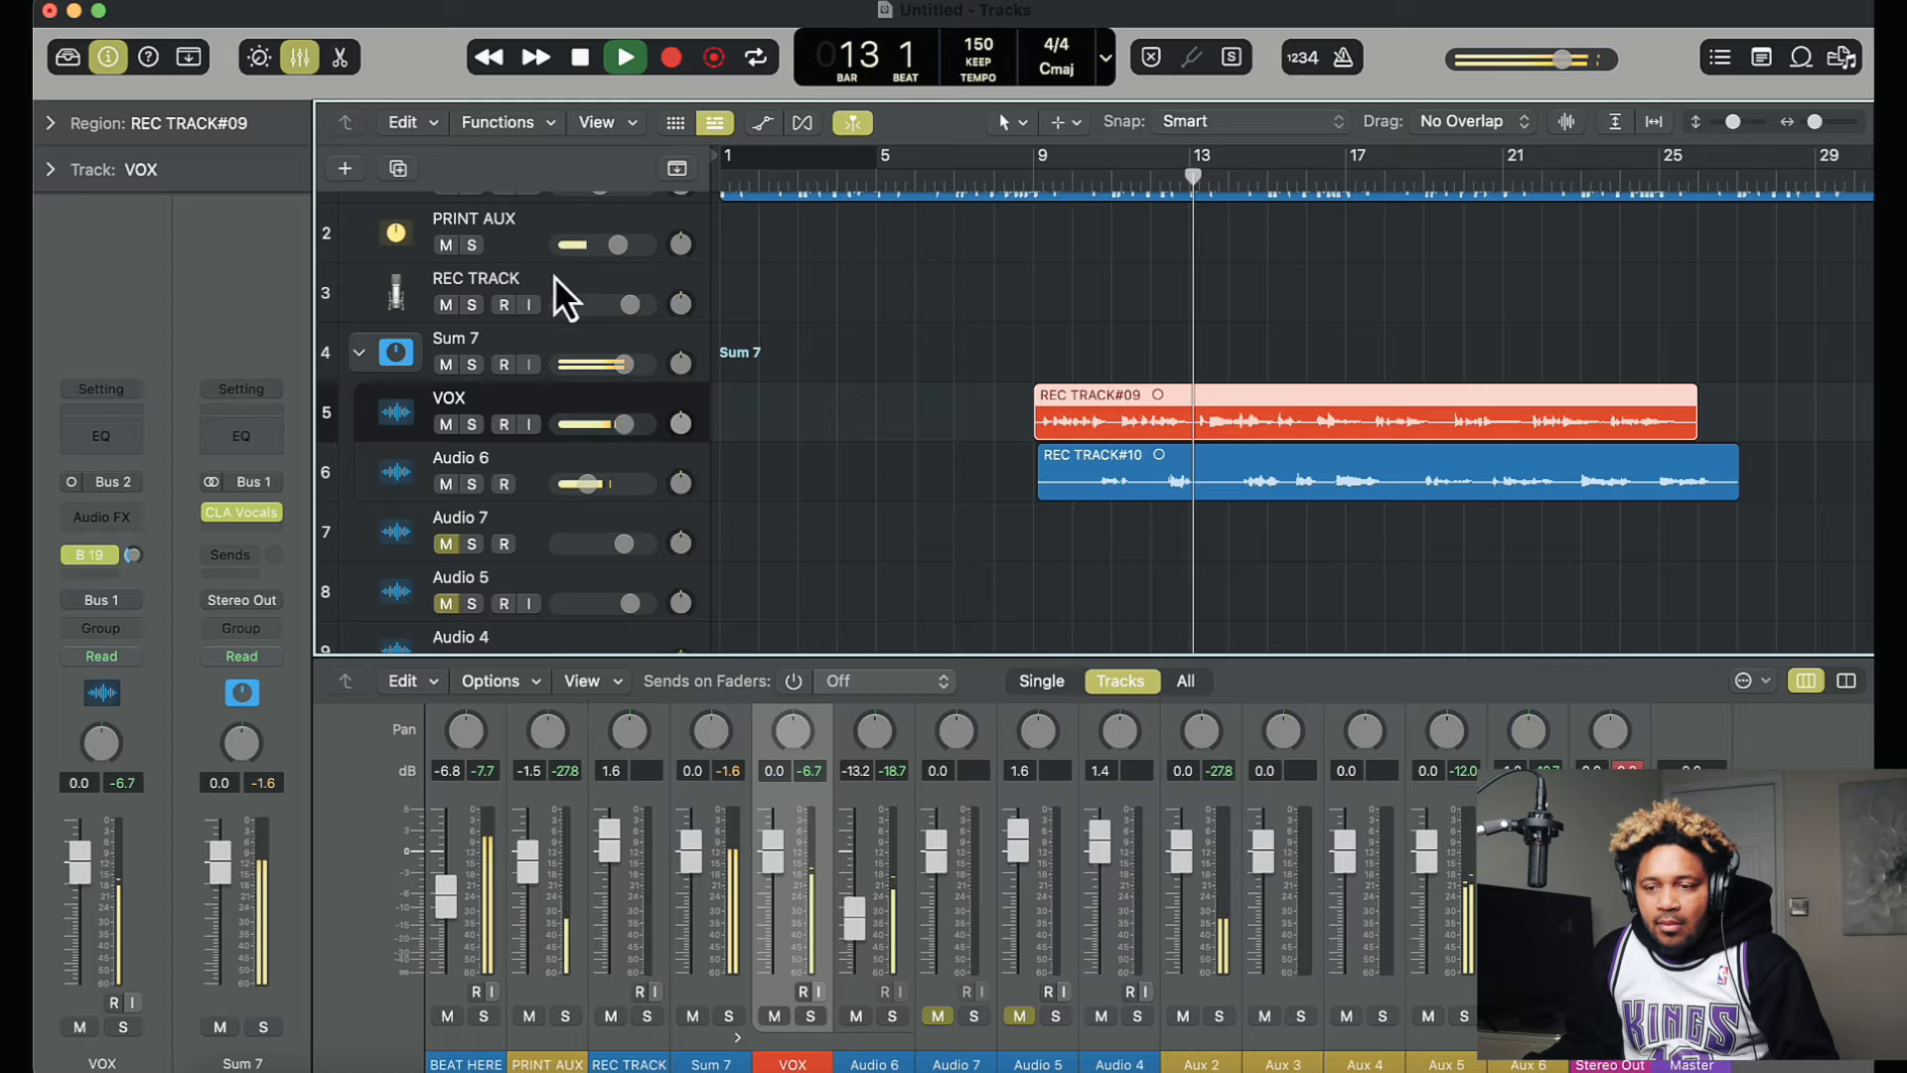
{"action": "left_click", "coordinate": [541, 343]}
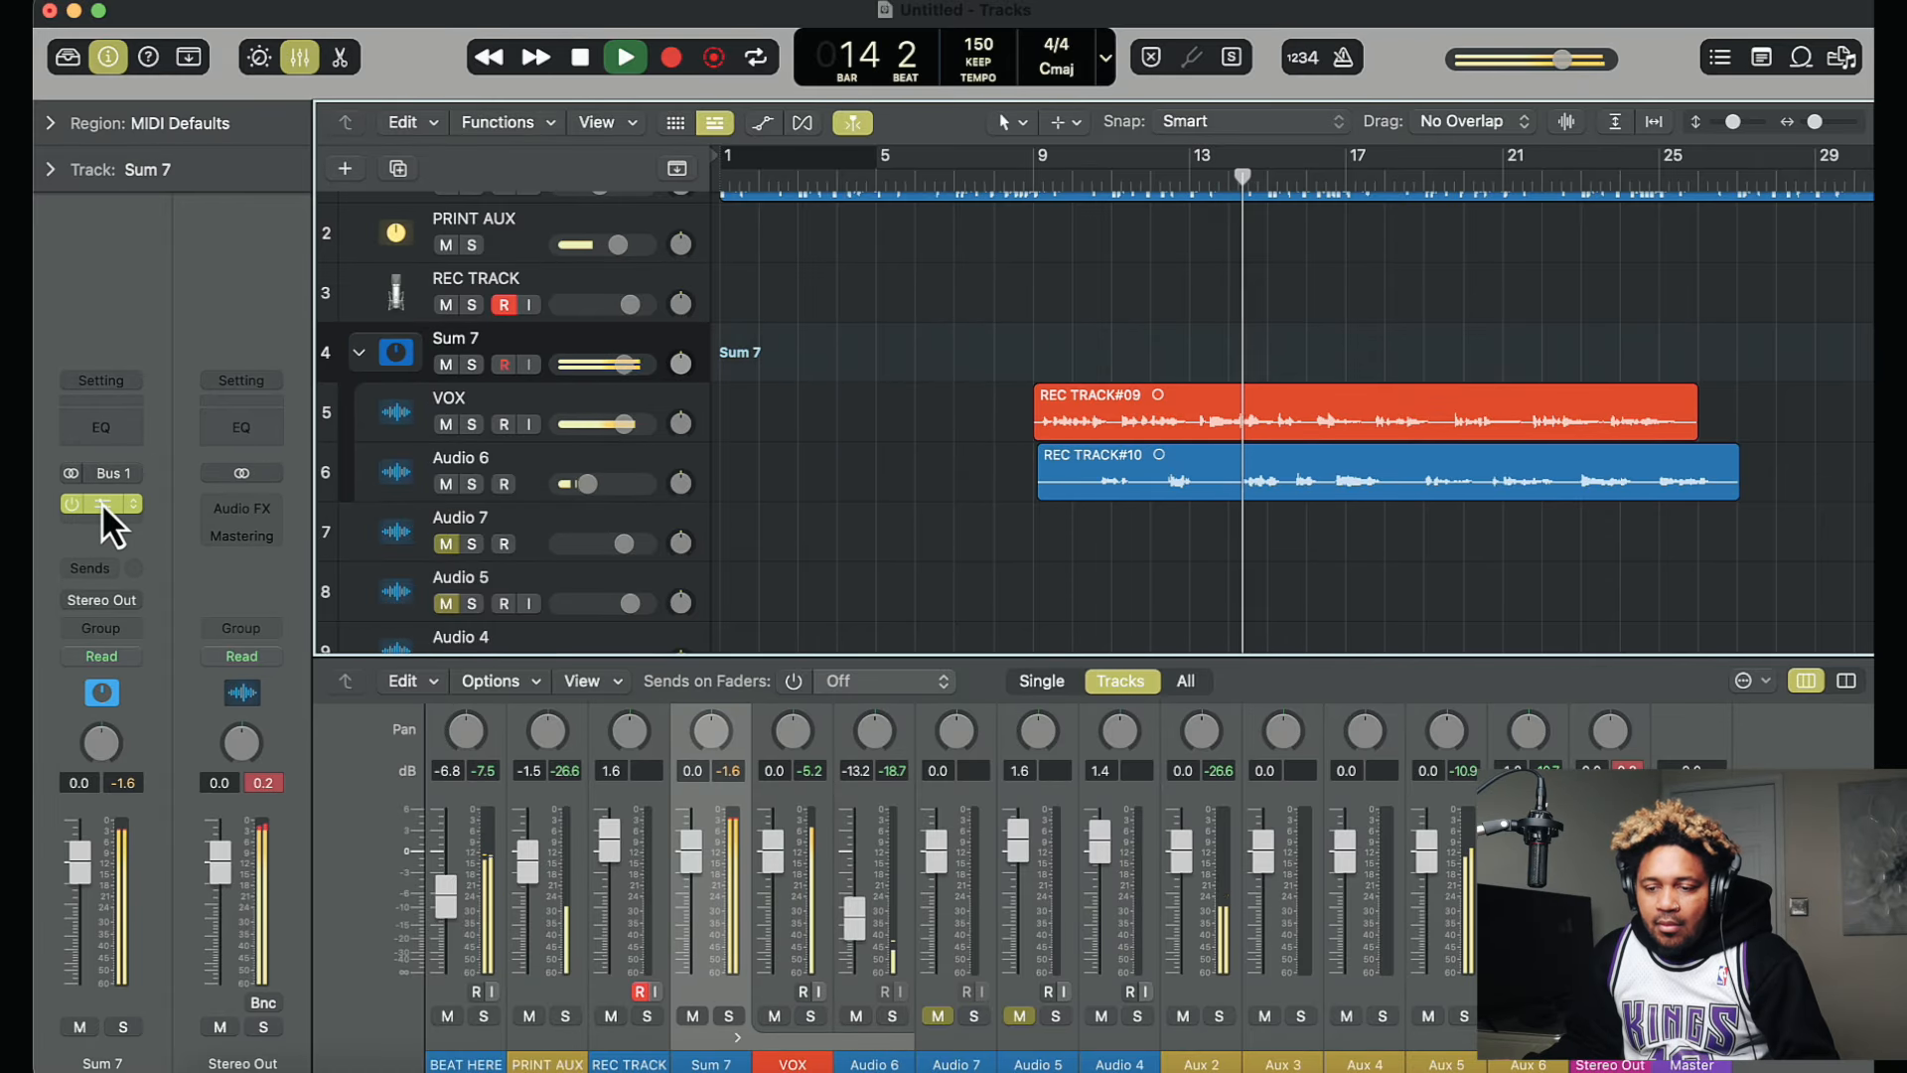
{"action": "left_click", "coordinate": [102, 503]}
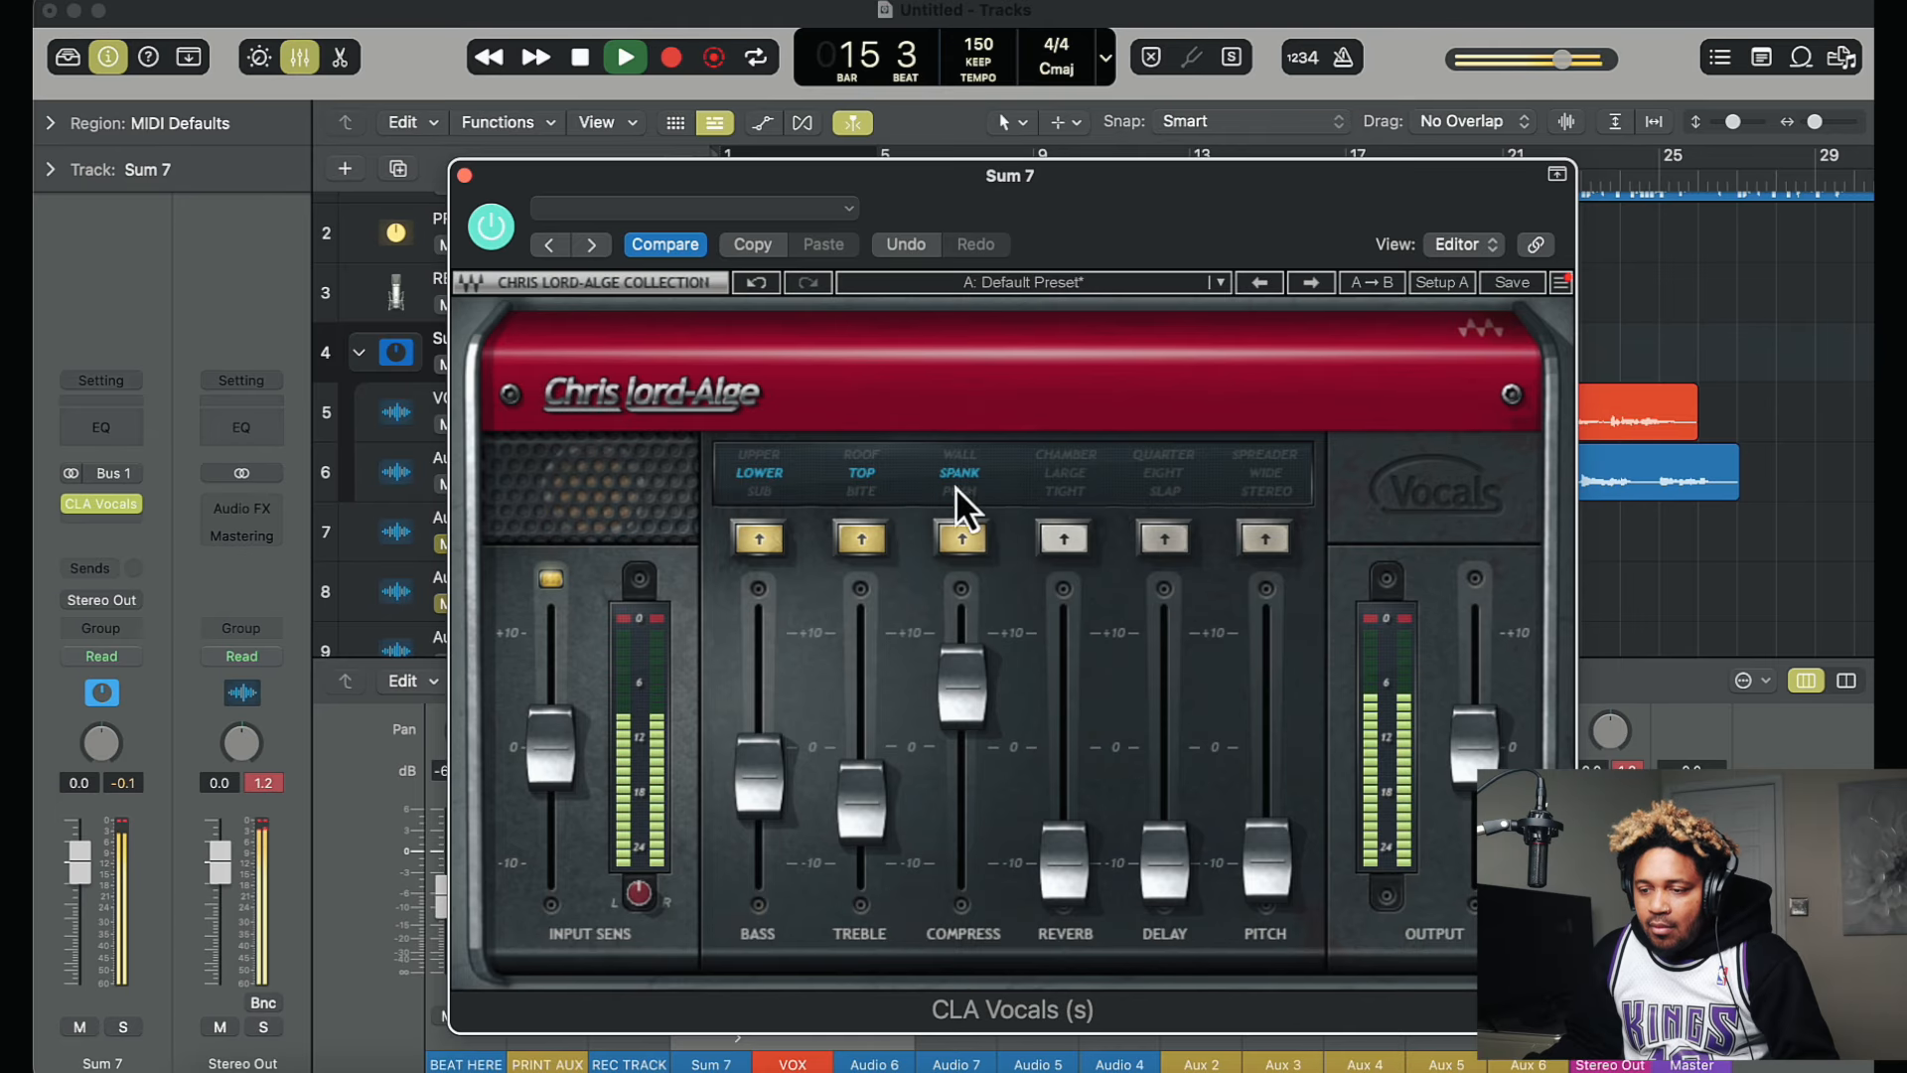
{"action": "left_click_drag", "start_coordinate": [968, 681], "coordinate": [973, 735]}
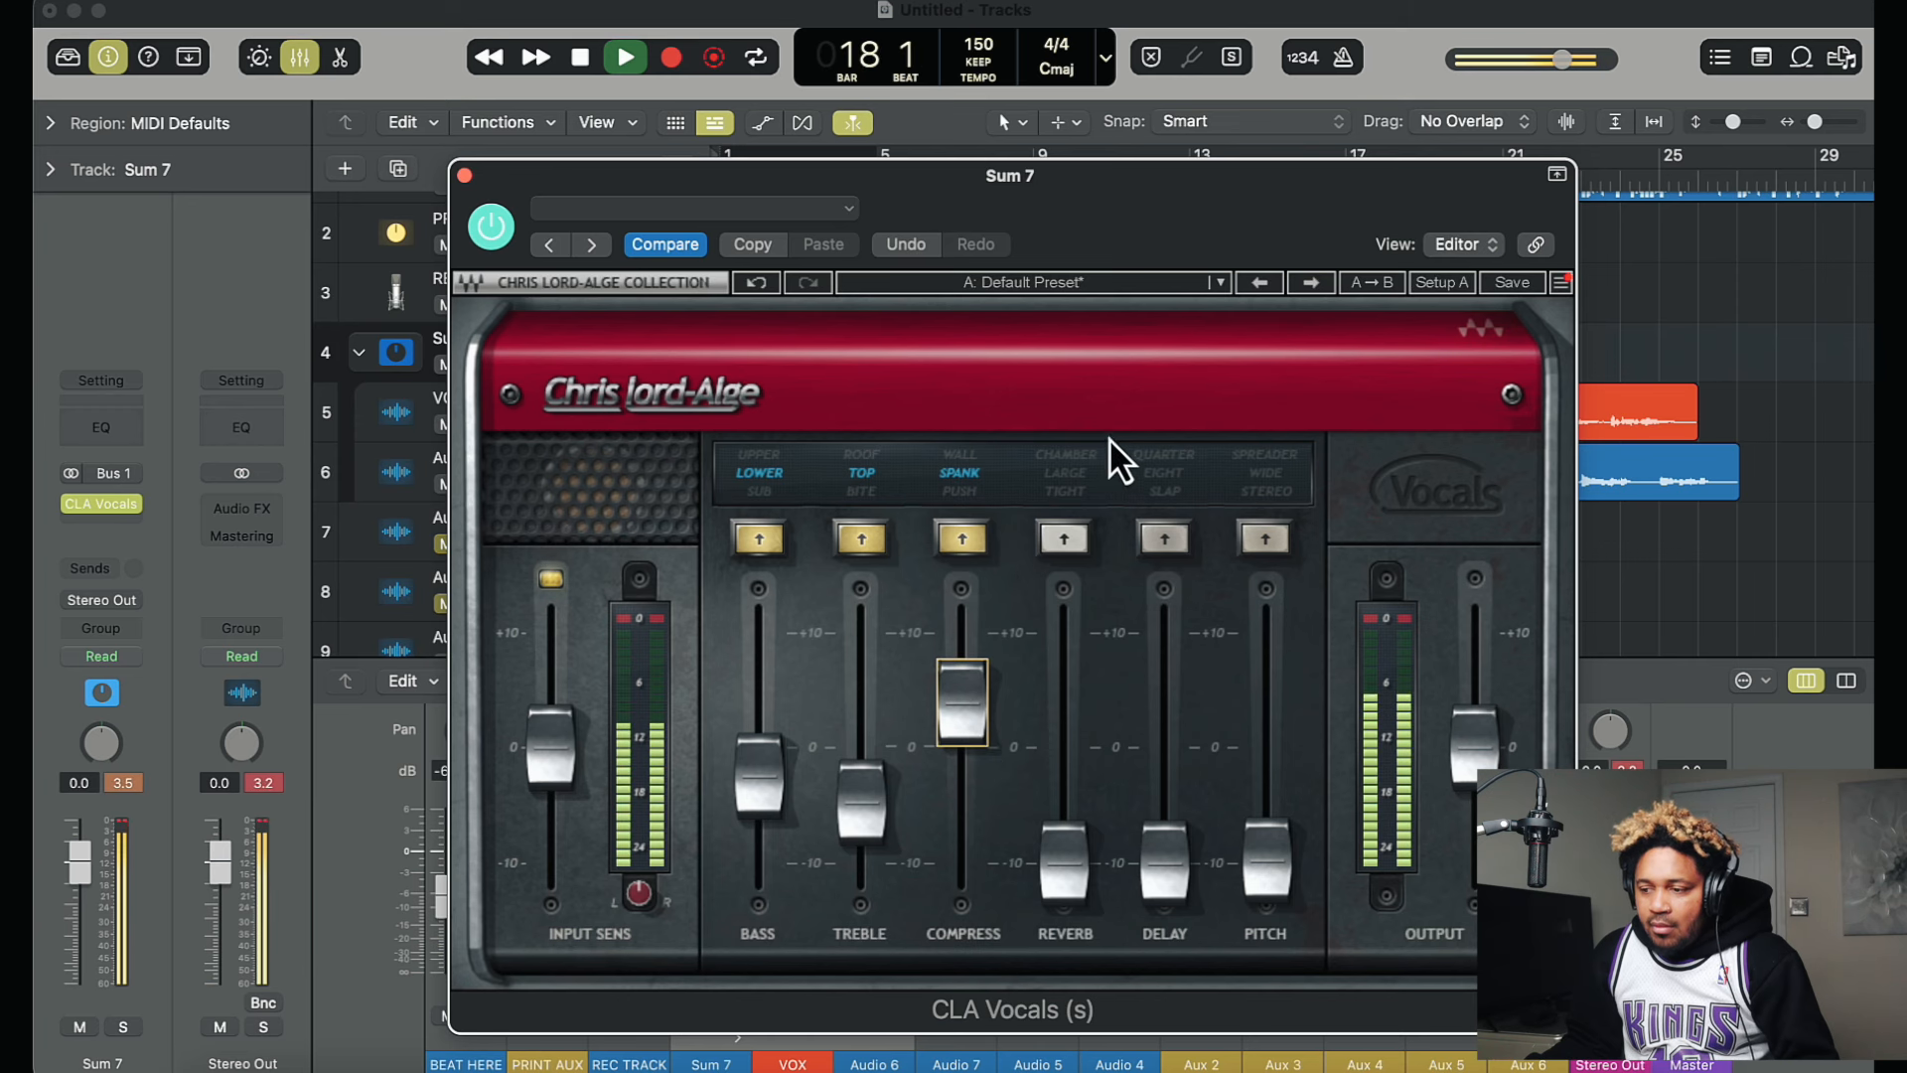
{"action": "left_click", "coordinate": [844, 800]}
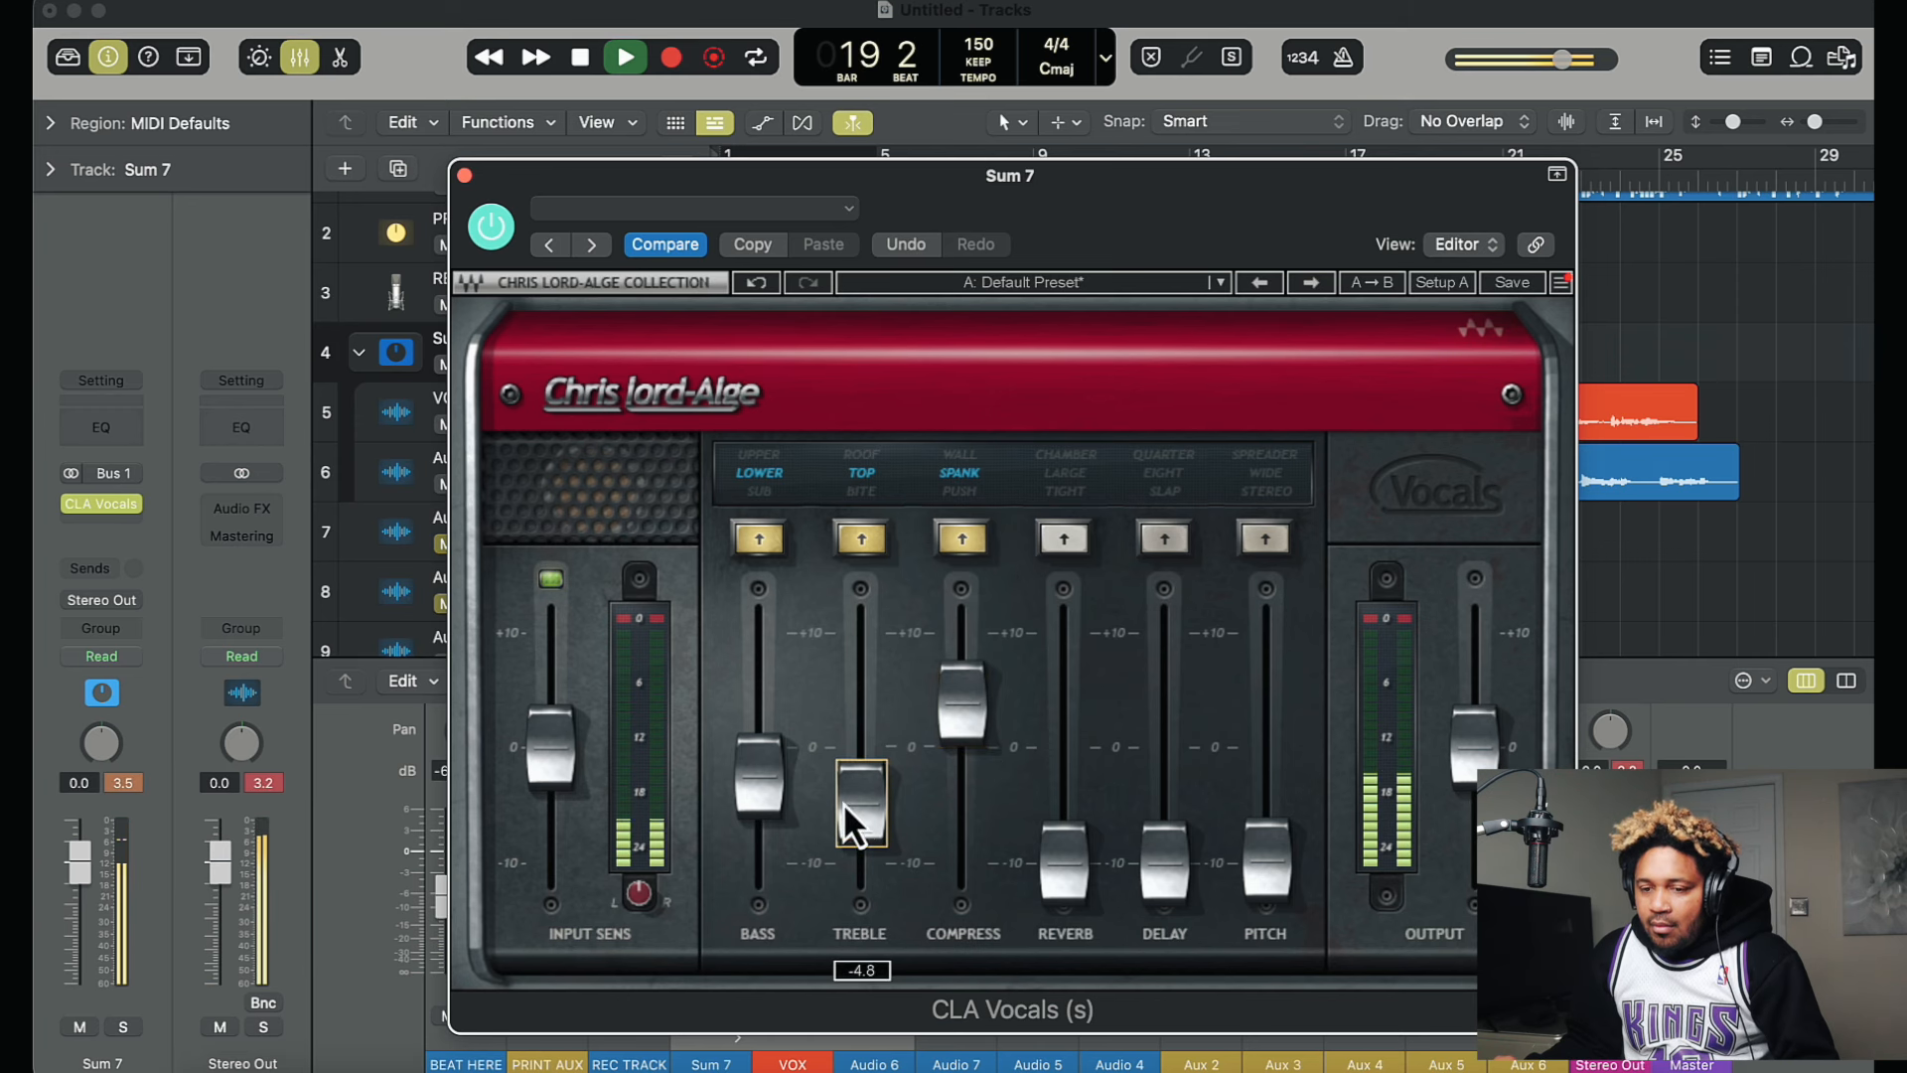
Step: Rebalance the two vocals by setting Audio 6 to about -12.4 dB and VOX to about -5.4 dB, then replay the section
{"action": "left_click_drag", "start_coordinate": [849, 246], "coordinate": [1098, 235]}
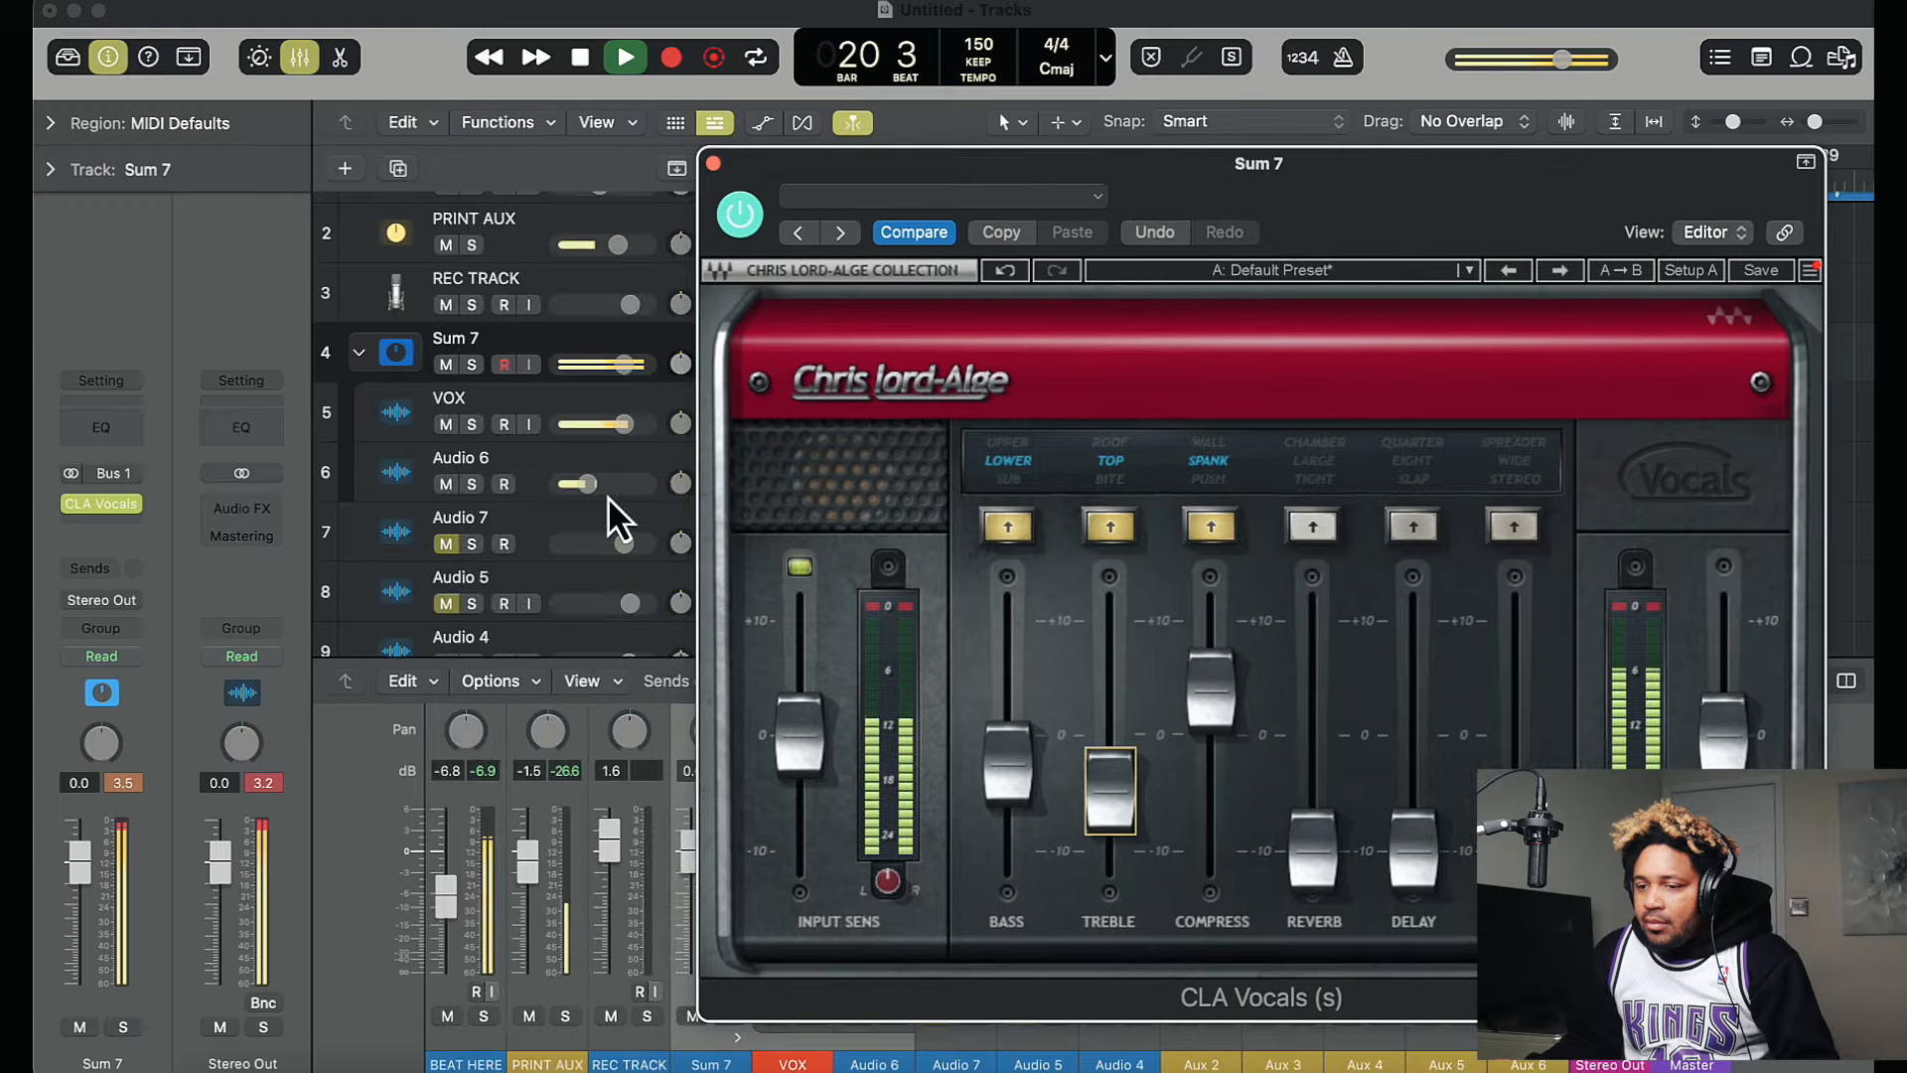
{"action": "left_click_drag", "start_coordinate": [588, 484], "coordinate": [580, 484]}
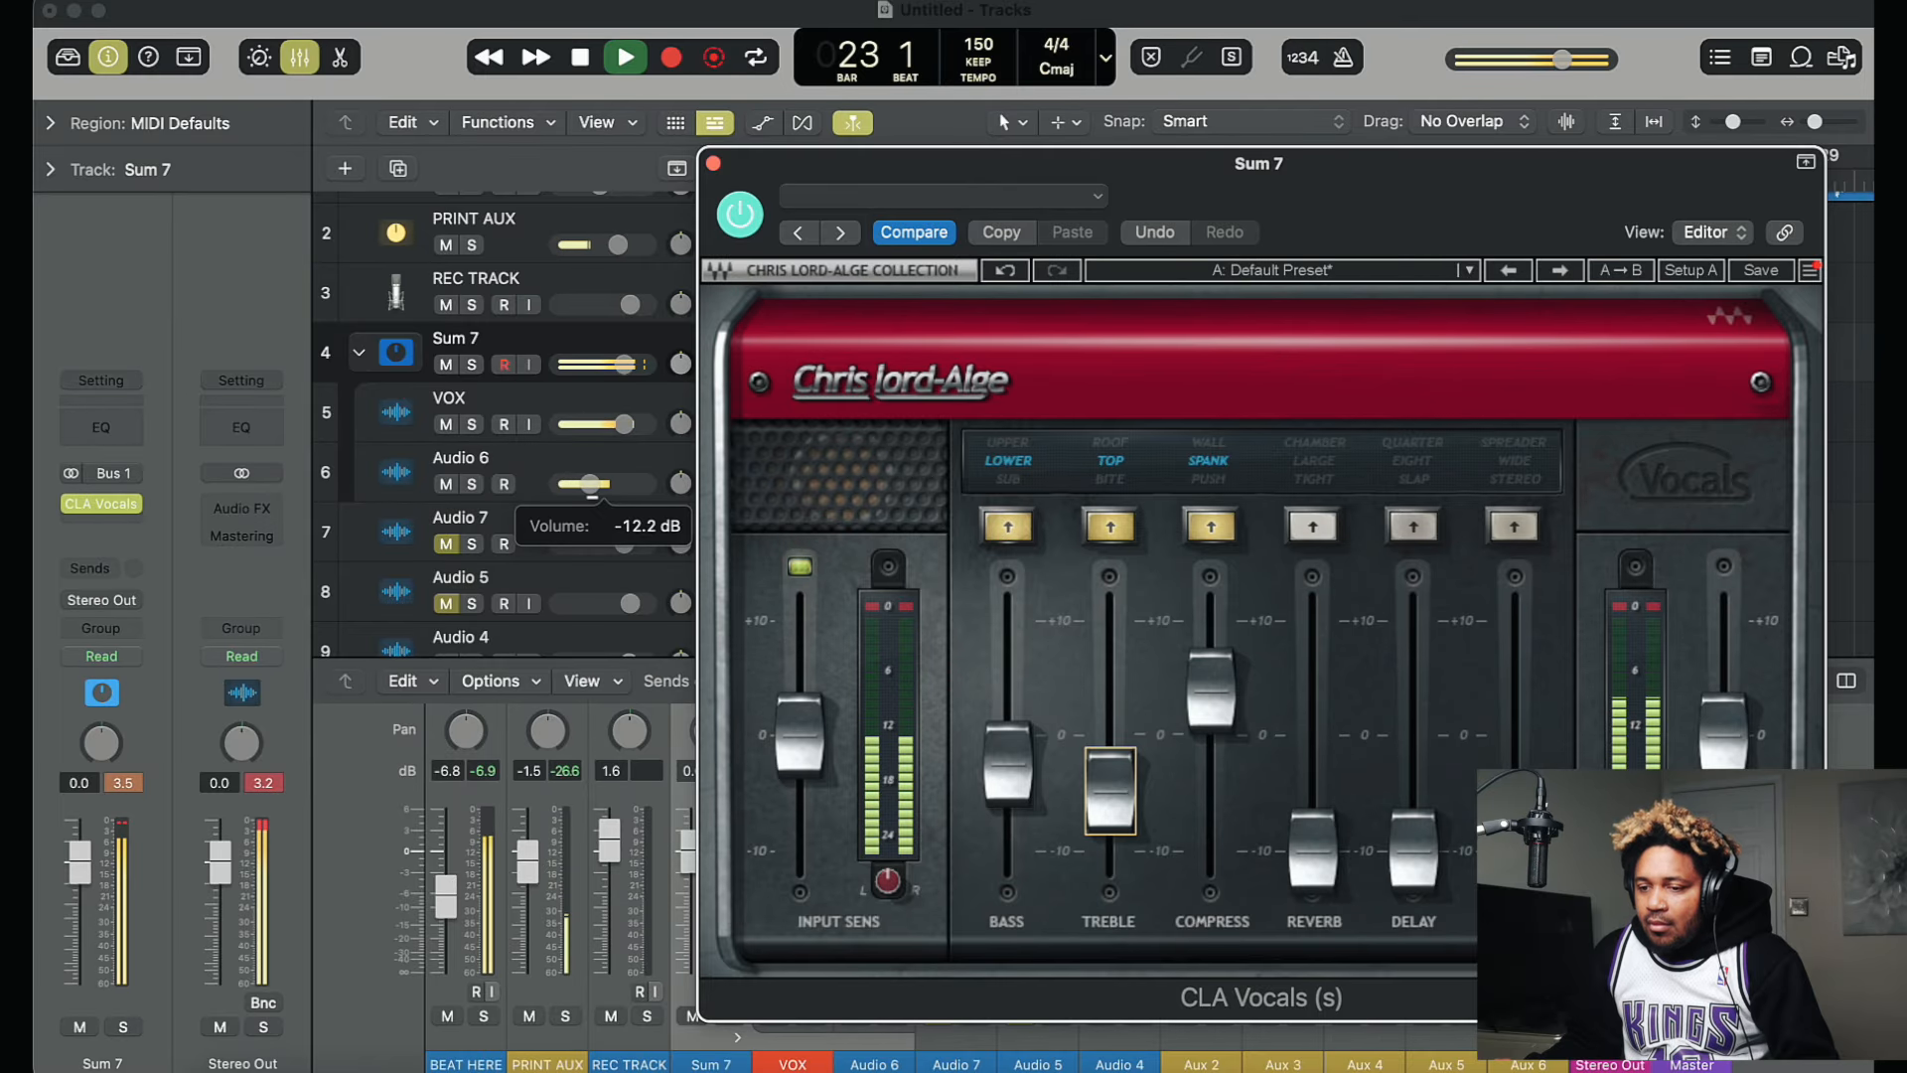
{"action": "left_click_drag", "start_coordinate": [589, 483], "coordinate": [592, 502]}
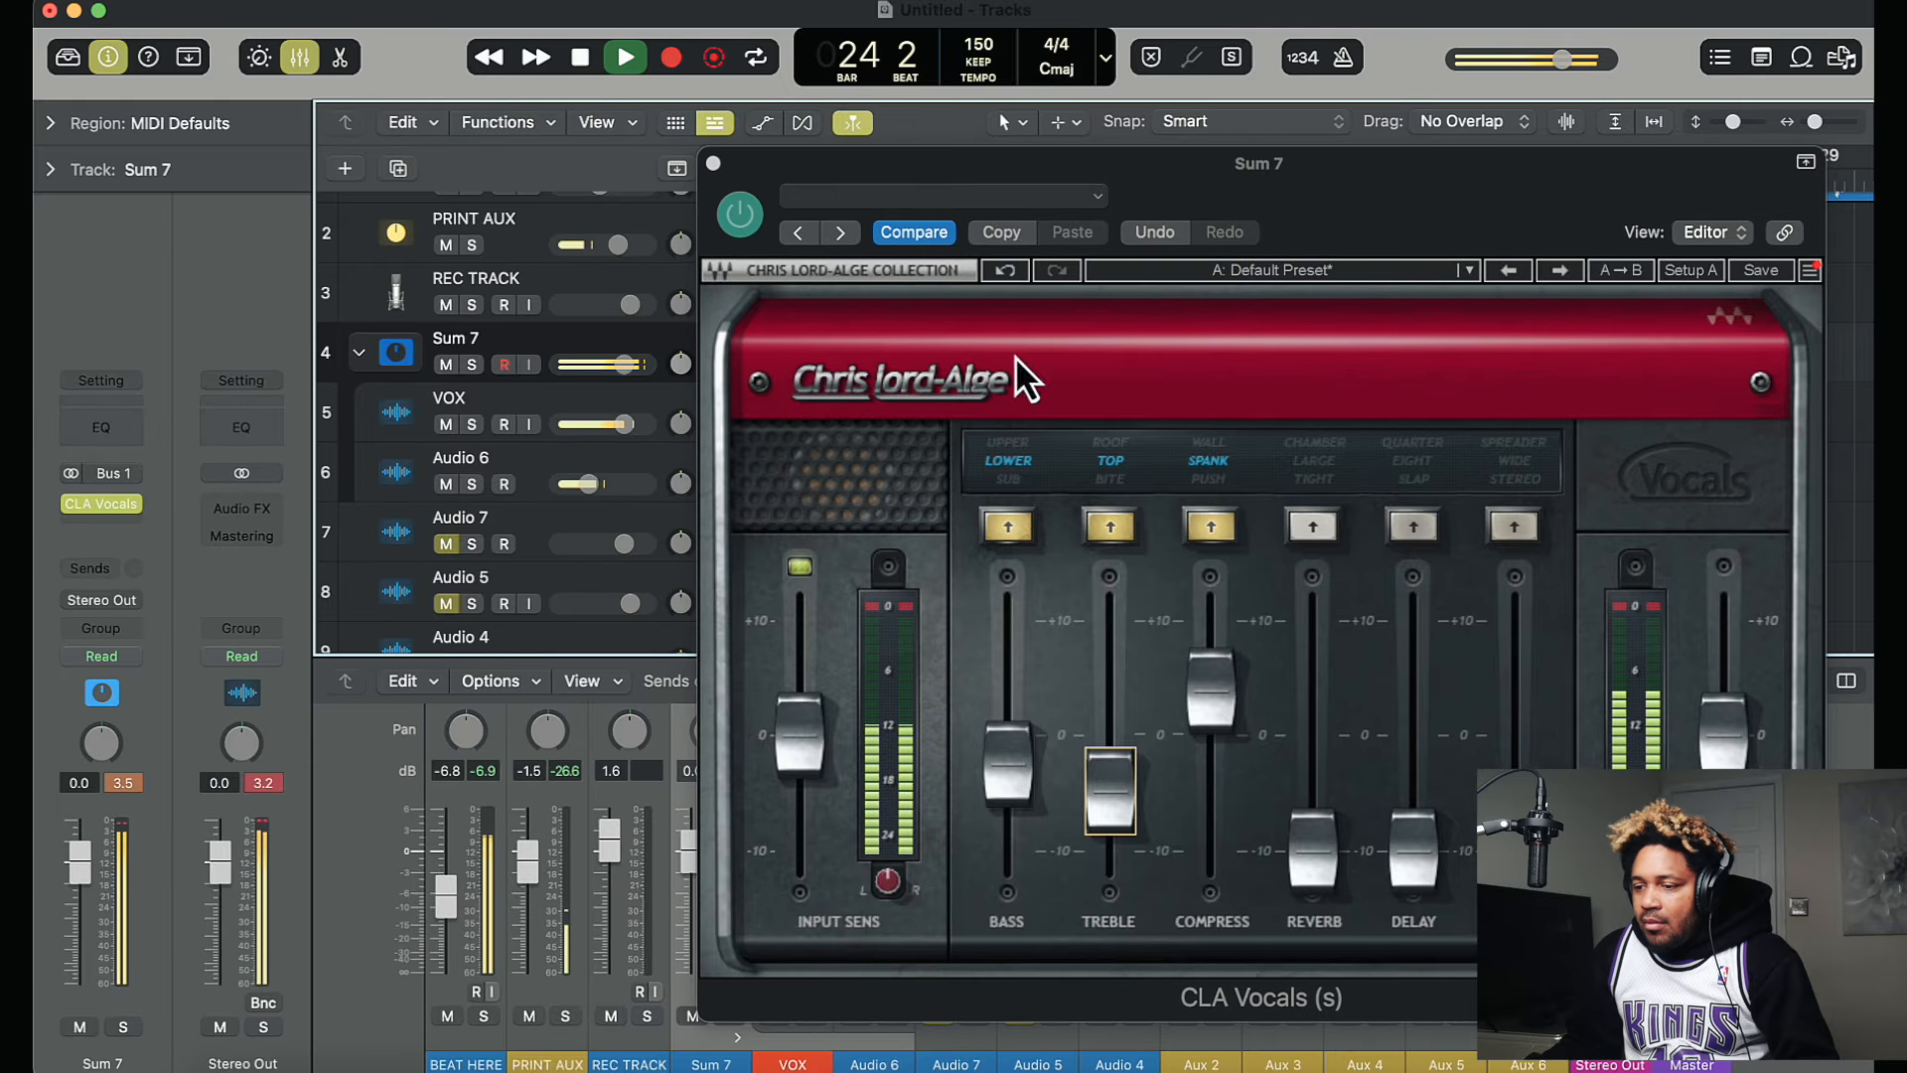
{"action": "left_click_drag", "start_coordinate": [623, 424], "coordinate": [595, 435]}
{"action": "key", "text": "space"}
{"action": "key", "text": "space"}
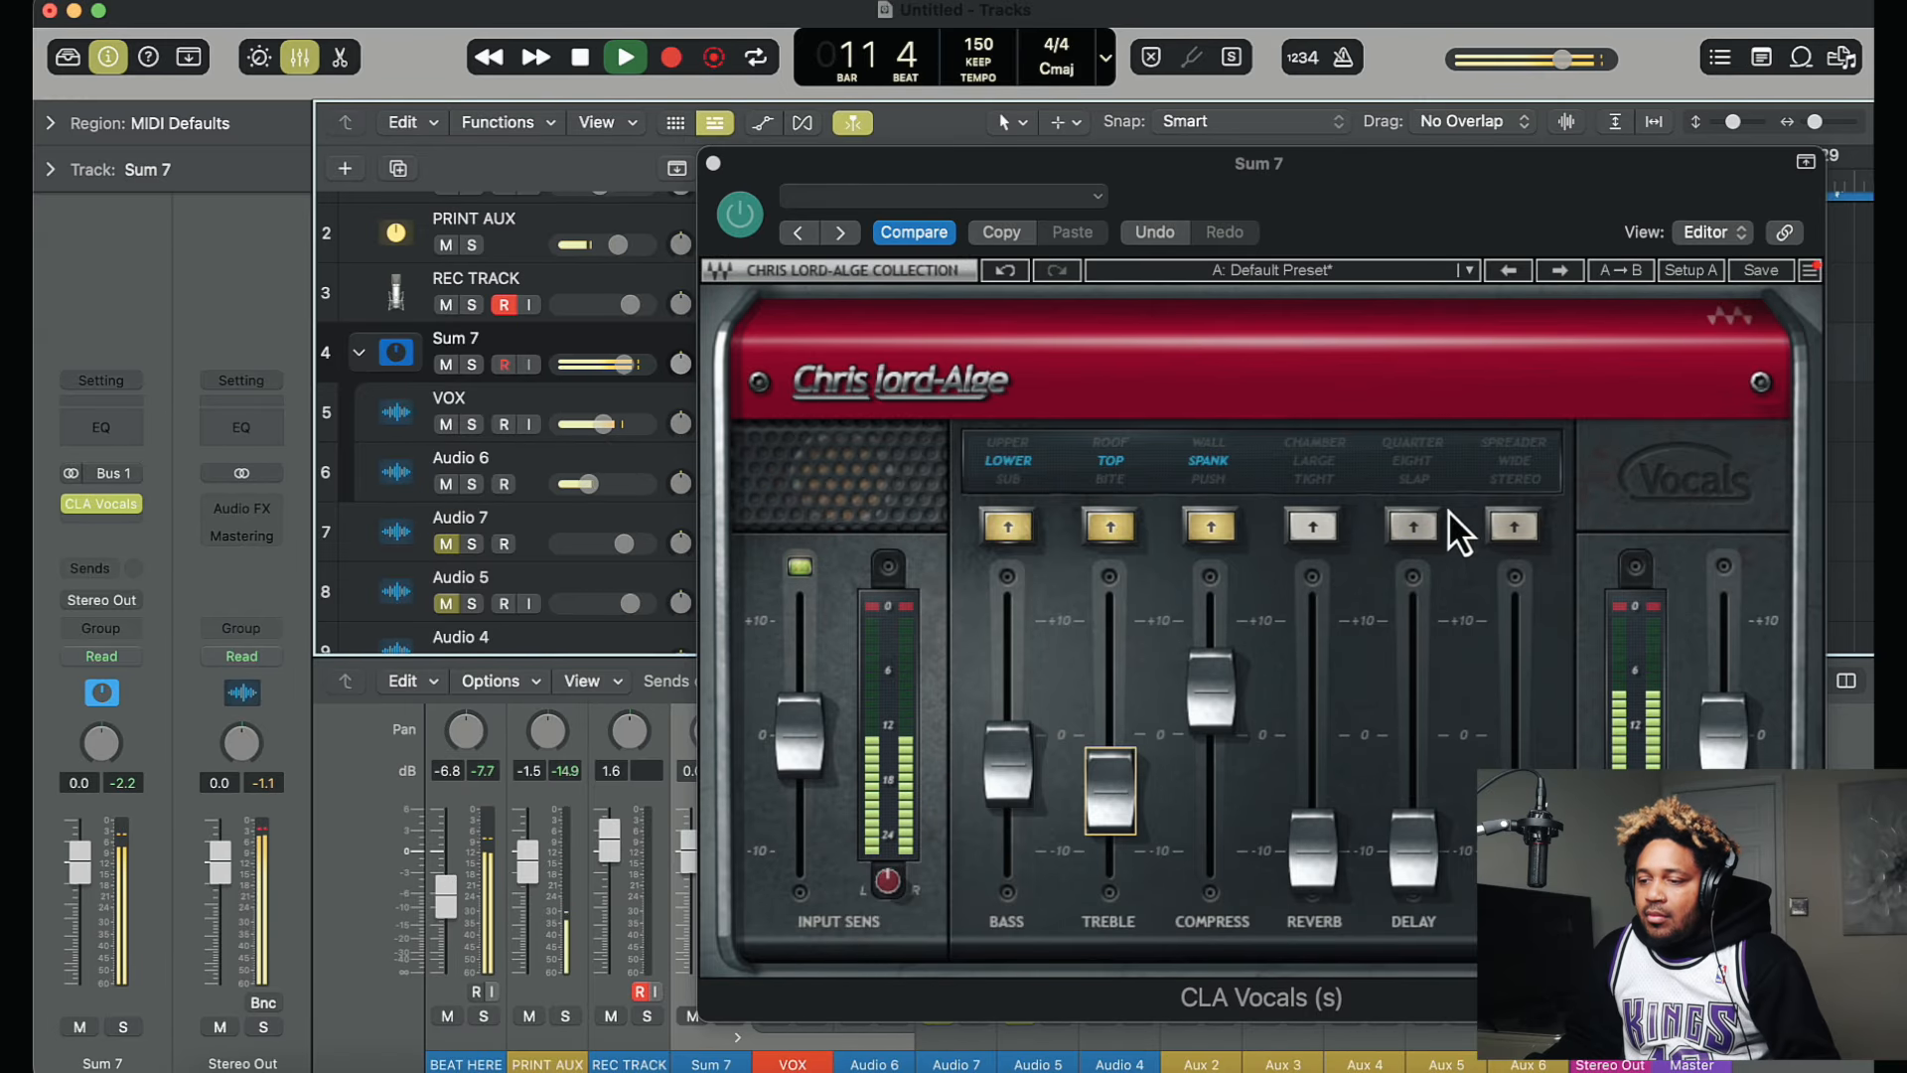
Step: Switch on the CLA Vocals pitch effect in Wide mode at about -3, comparing it with Spreader, and close the plug-in
{"action": "left_click", "coordinate": [1507, 471]}
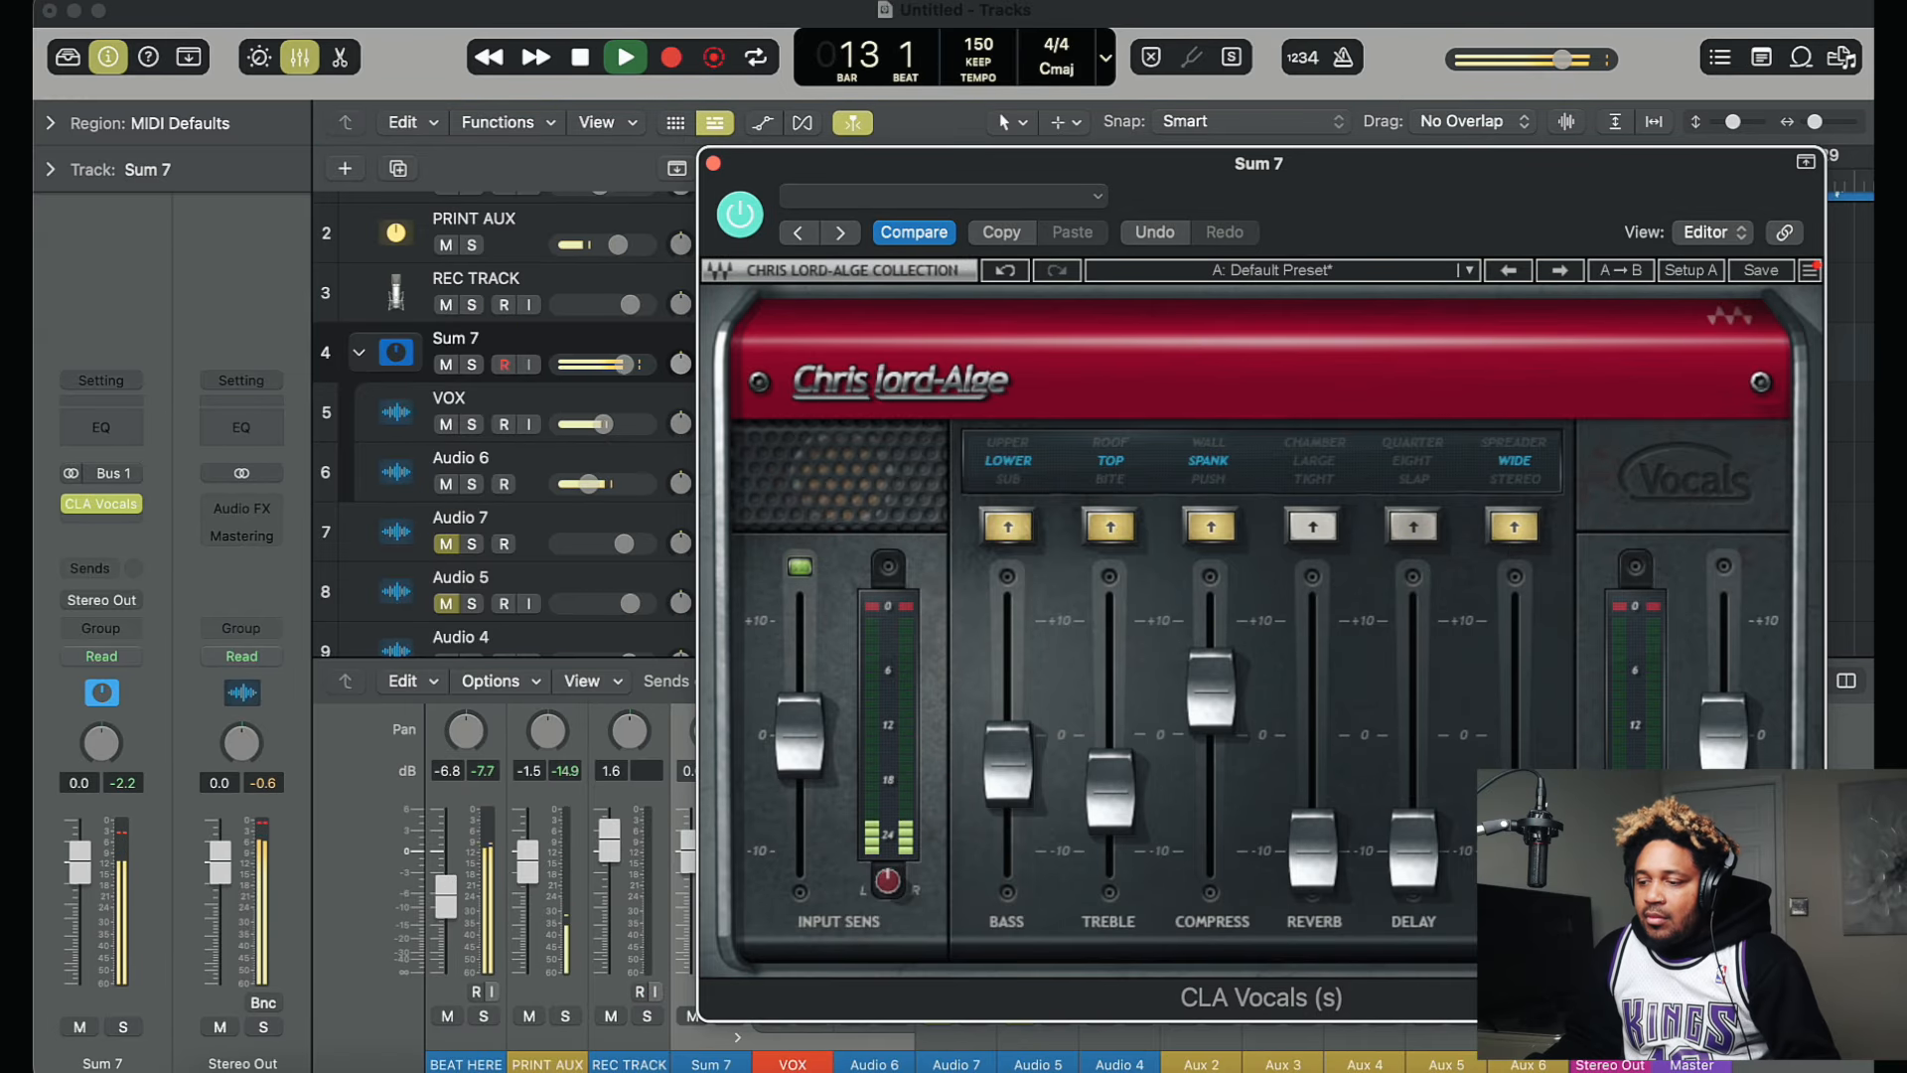
{"action": "left_click", "coordinate": [1511, 526]}
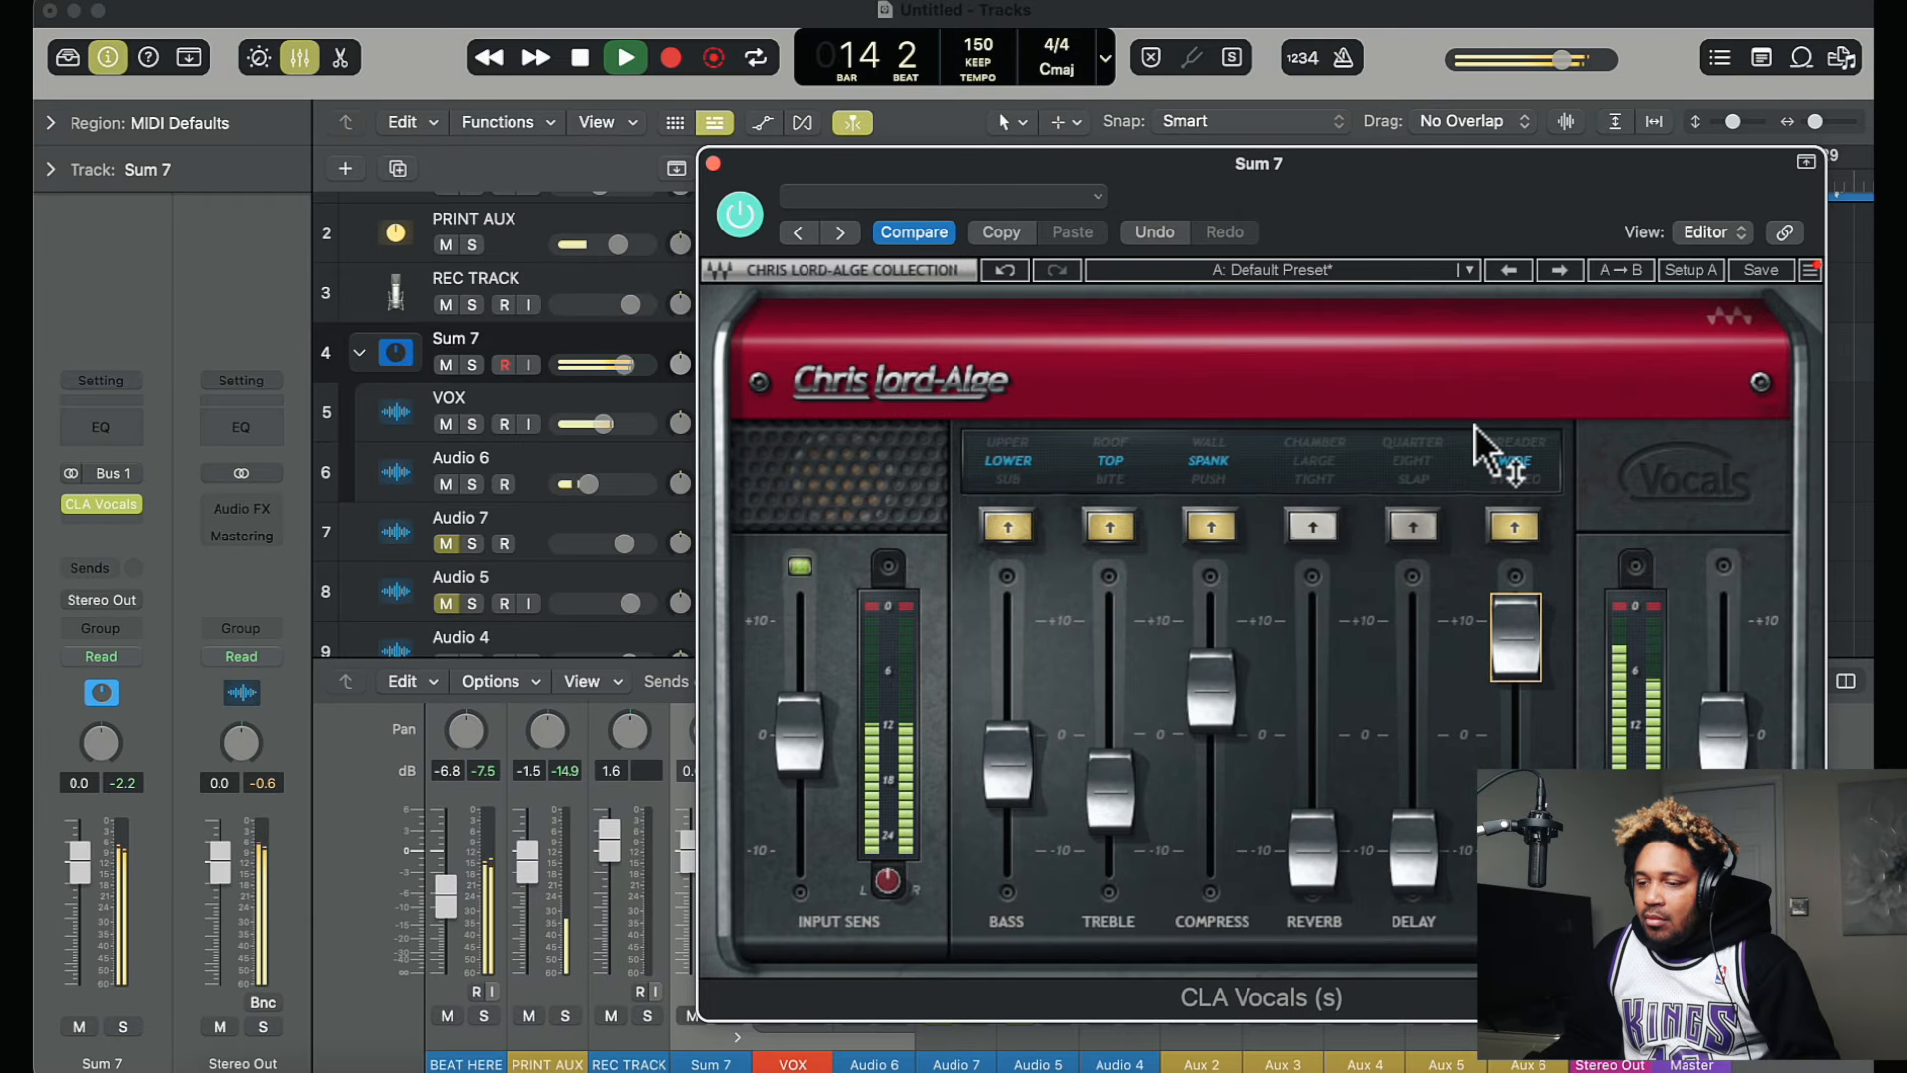
{"action": "left_click_drag", "start_coordinate": [1516, 657], "coordinate": [1516, 738]}
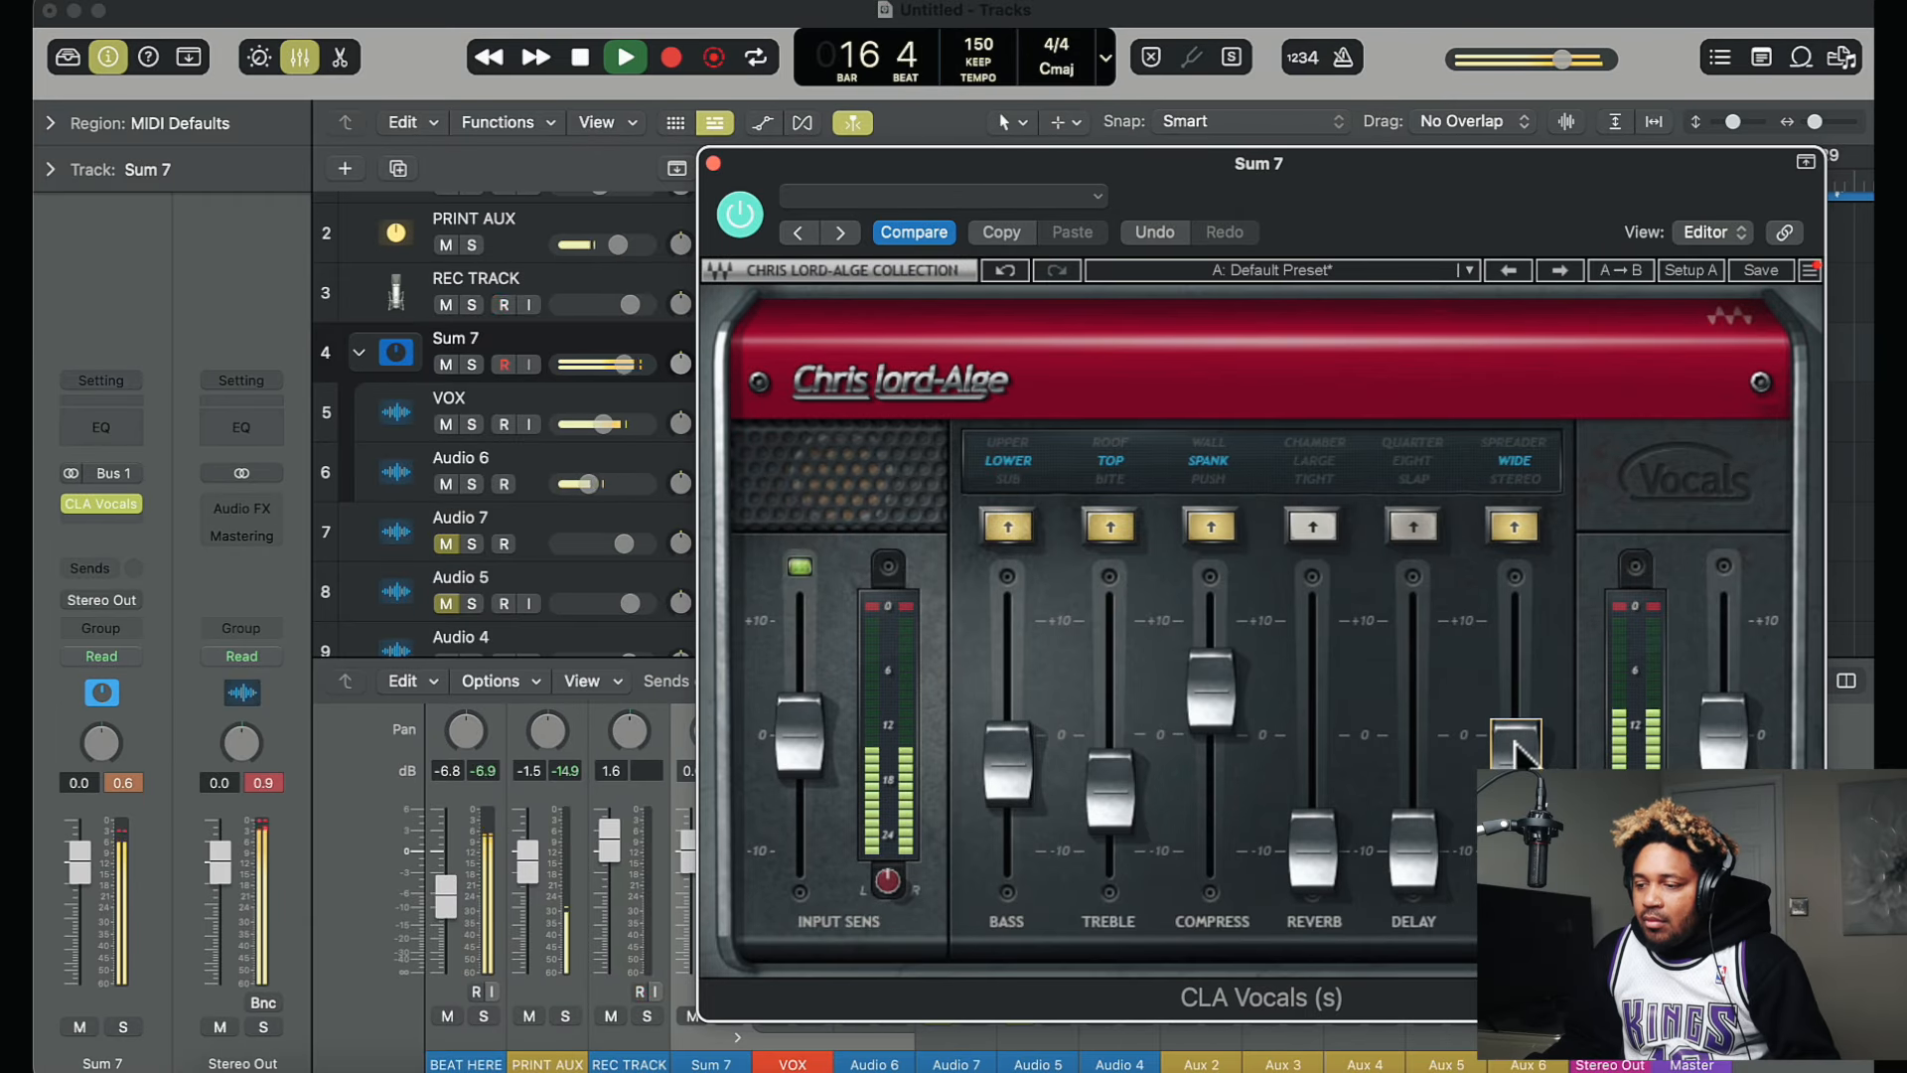
{"action": "left_click", "coordinate": [1514, 457]}
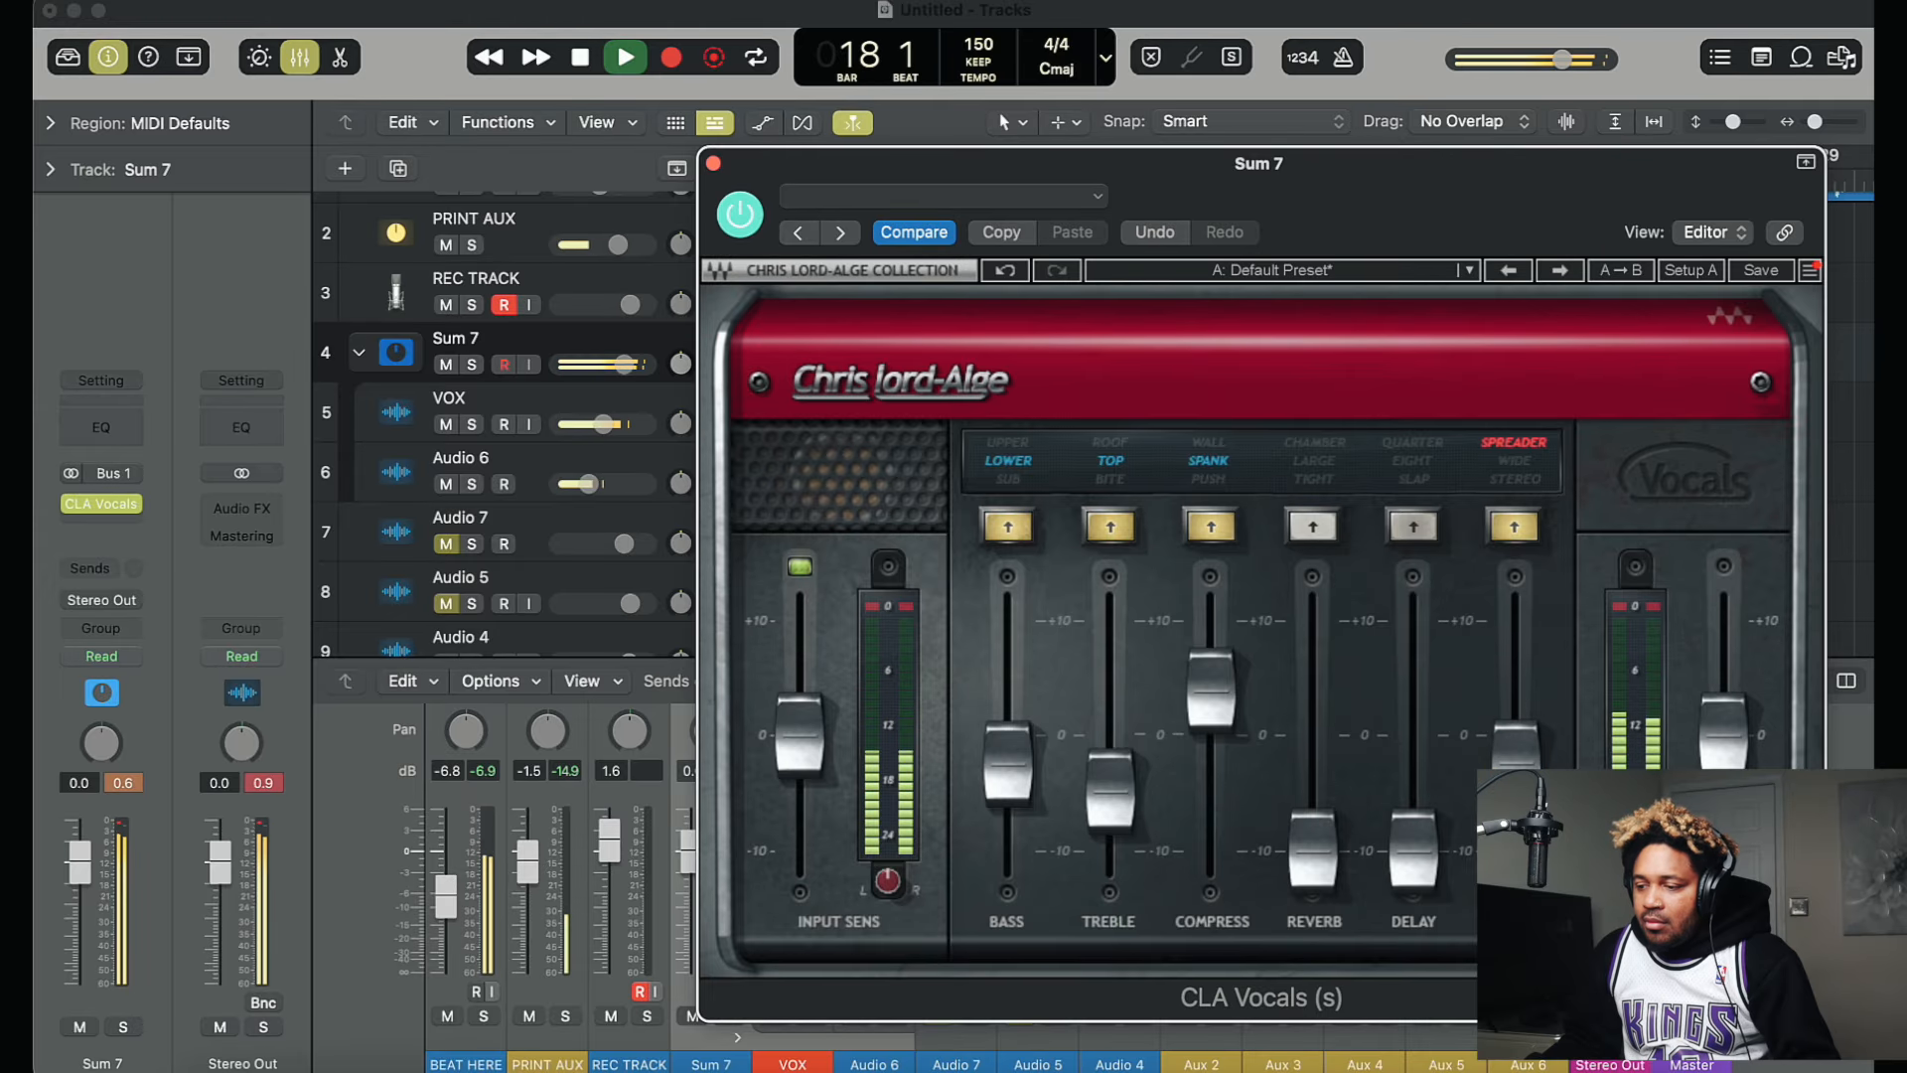
{"action": "left_click", "coordinate": [1520, 469]}
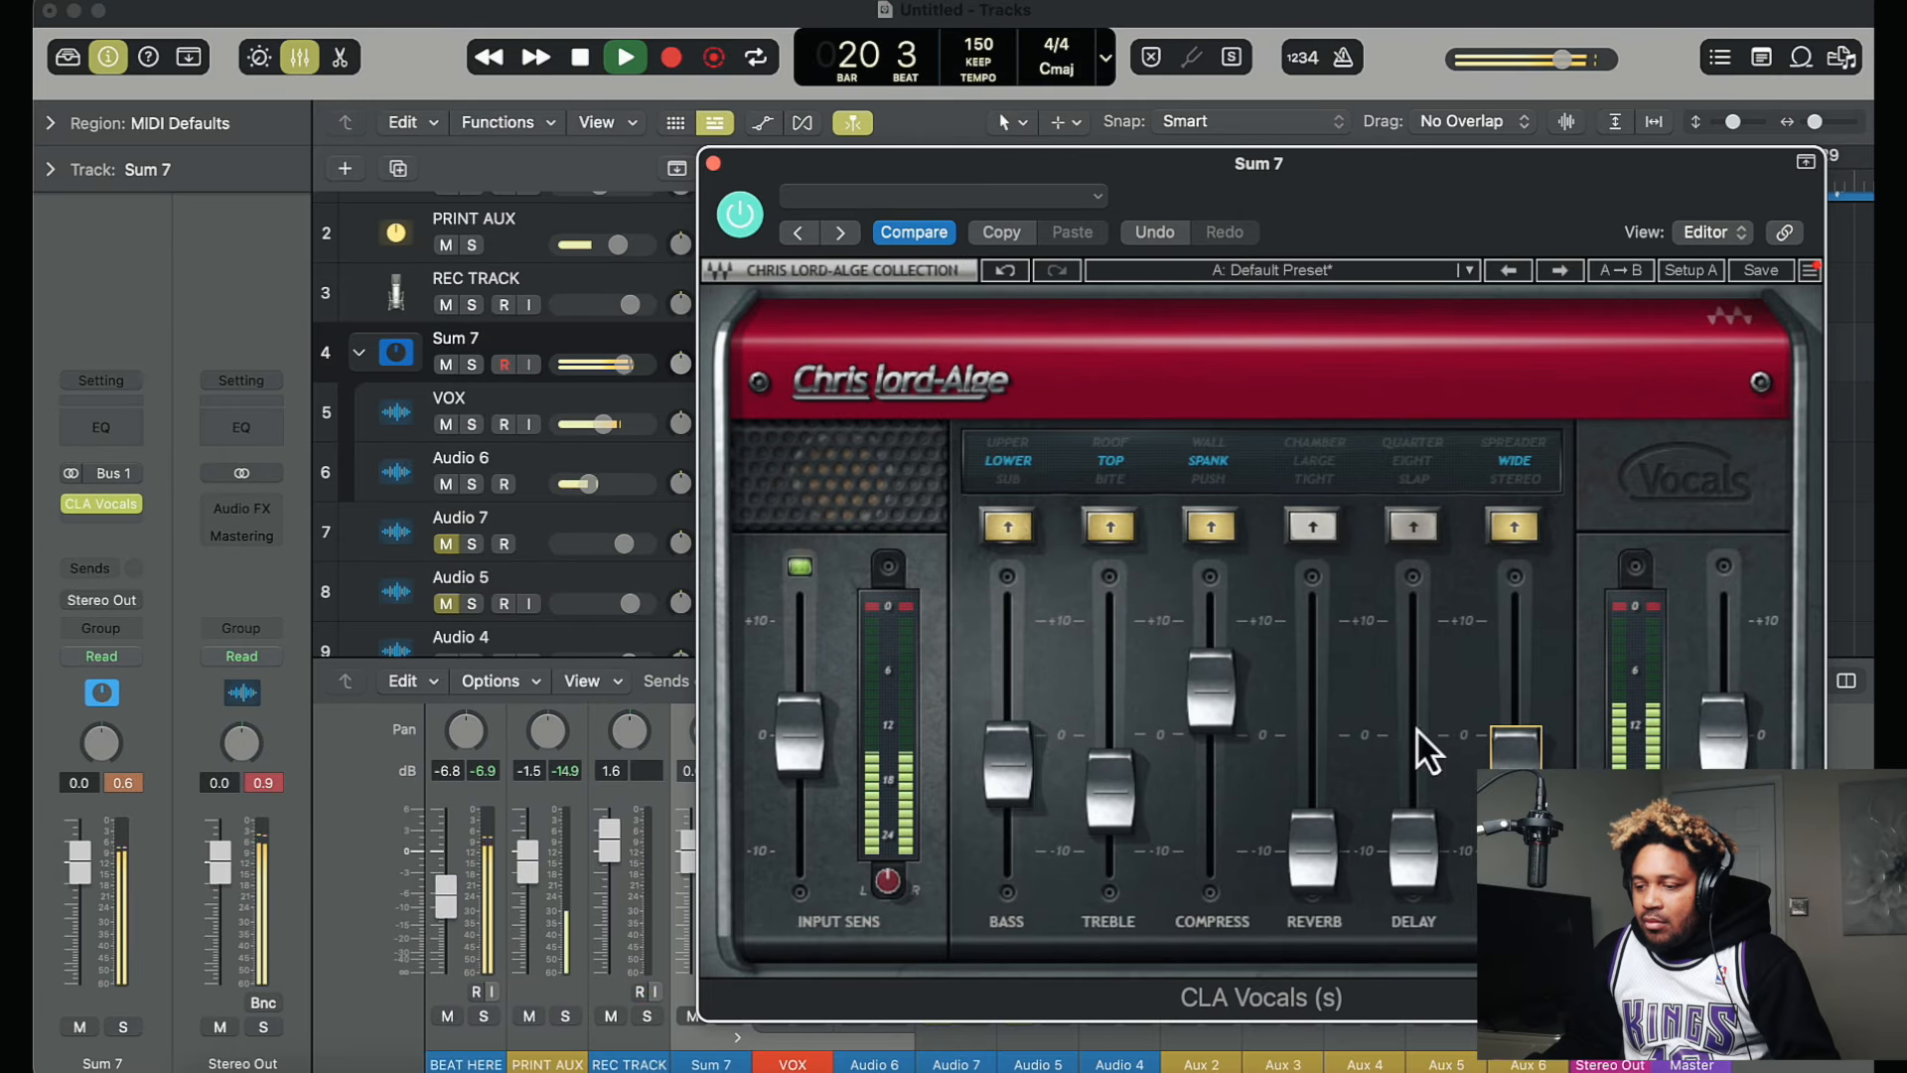
{"action": "left_click", "coordinate": [713, 162]}
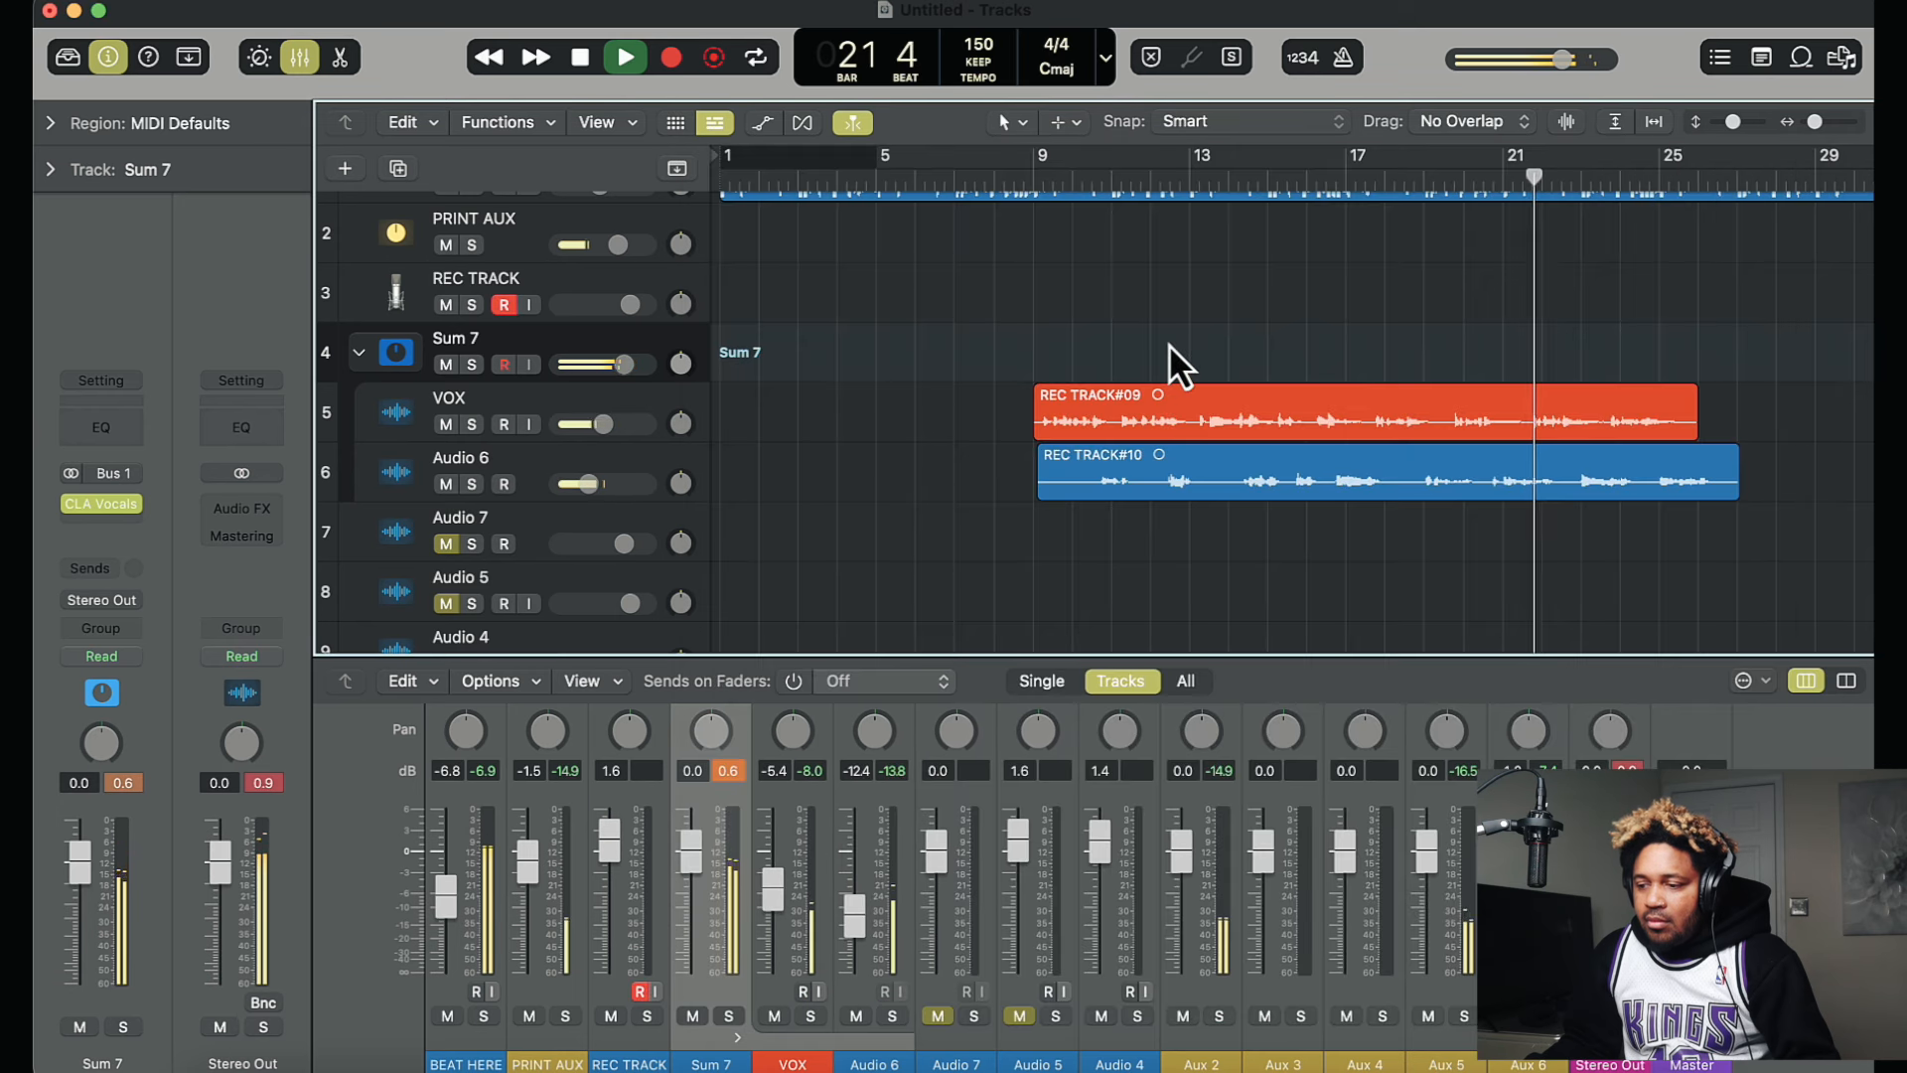
Step: Stop playback and lower the BEAT HERE track to about -8.2 dB
{"action": "scroll", "coordinate": [878, 347], "scroll_direction": "up", "scroll_amount": 2}
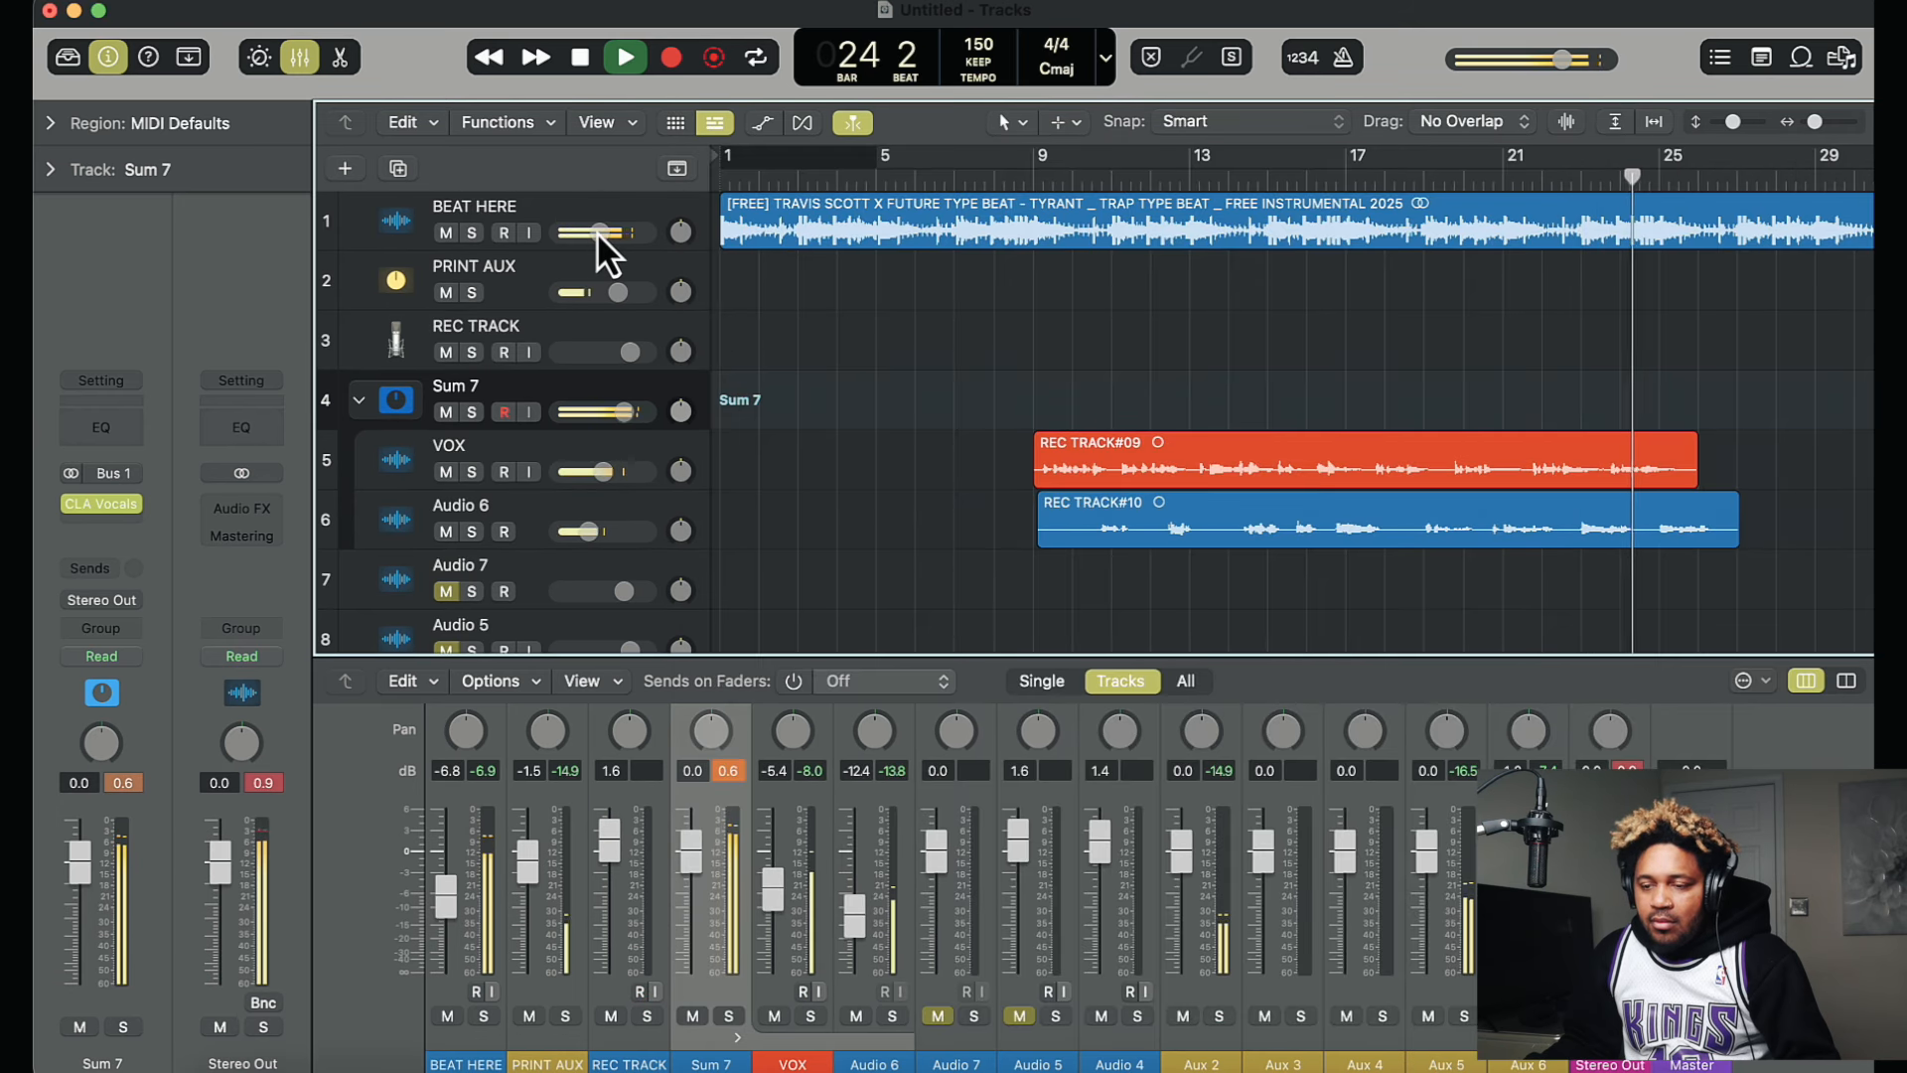
{"action": "key", "text": "space"}
{"action": "mouse_move", "coordinate": [596, 230]}
{"action": "left_click_drag", "start_coordinate": [598, 231], "coordinate": [595, 231]}
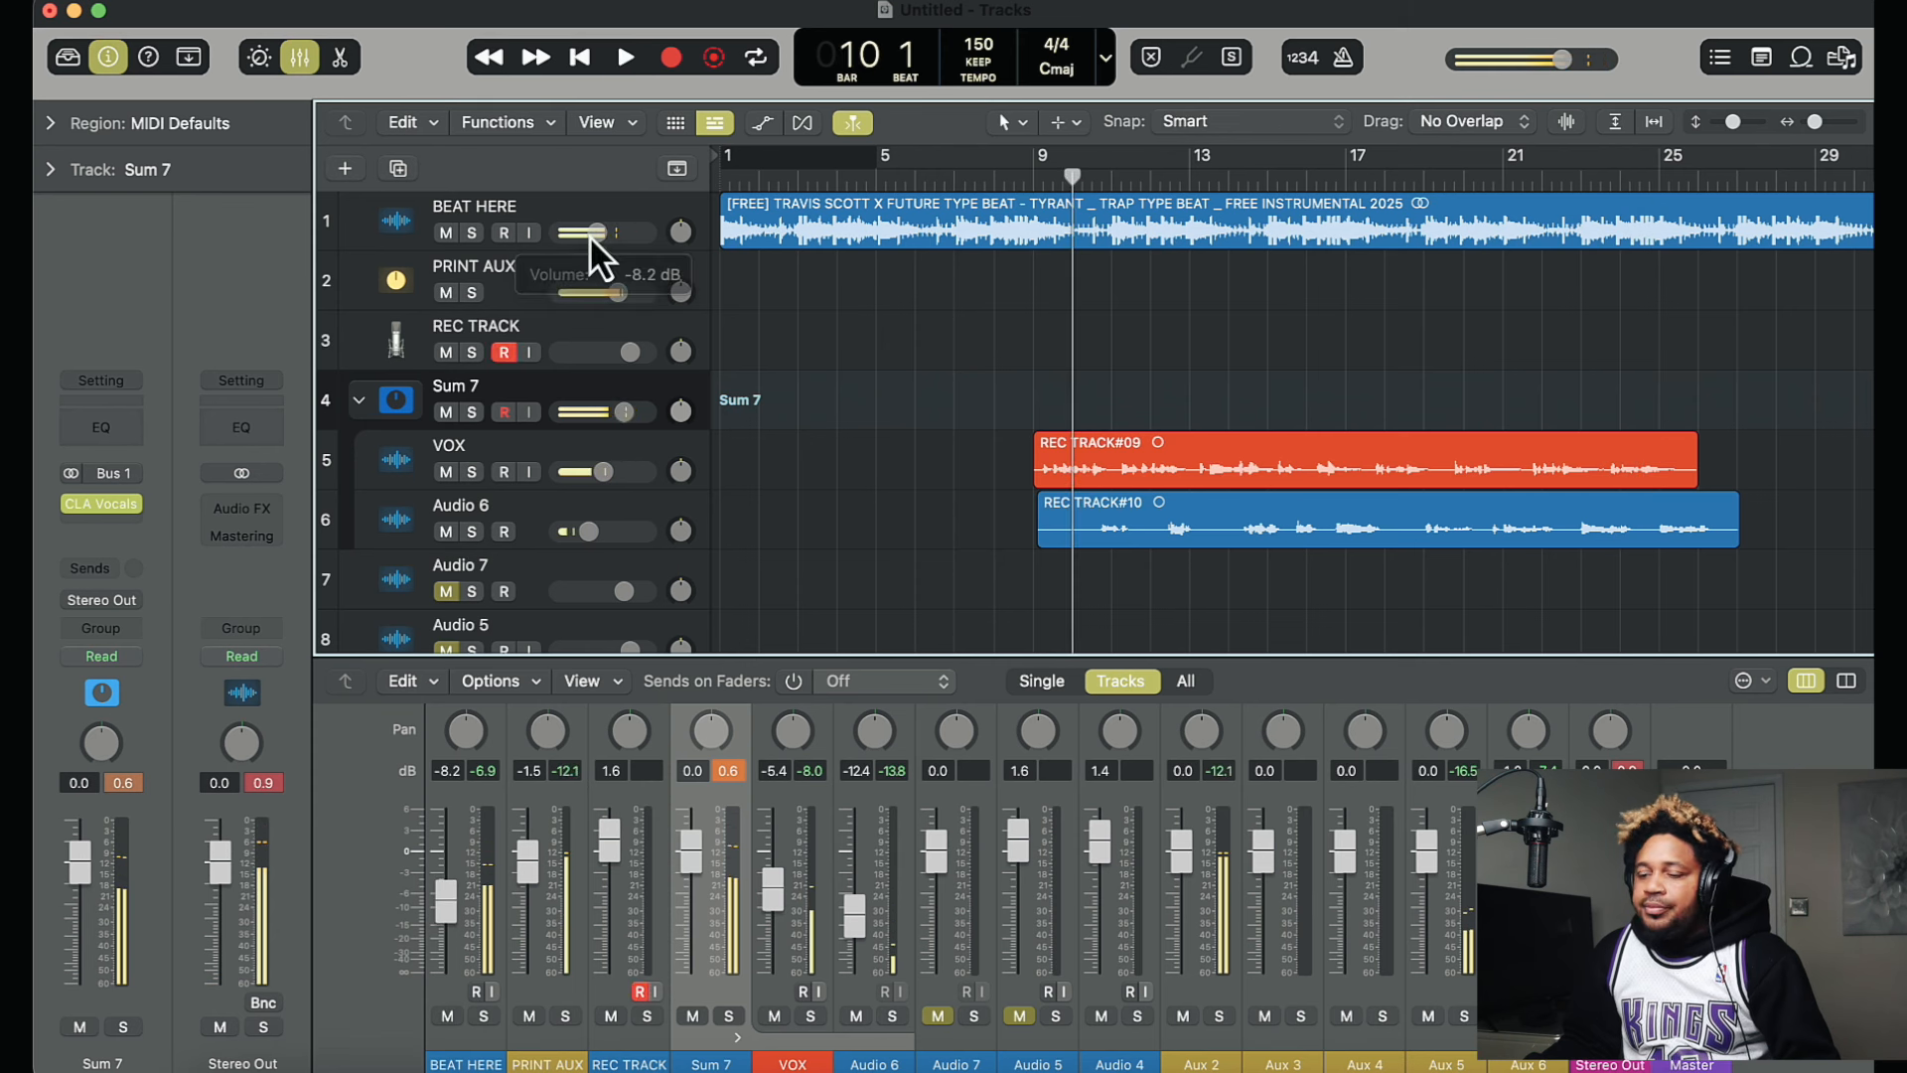
Step: Play the mix from bar 10 while reviewing the mixer's inserts and sends, and stop playback
{"action": "key", "text": "space"}
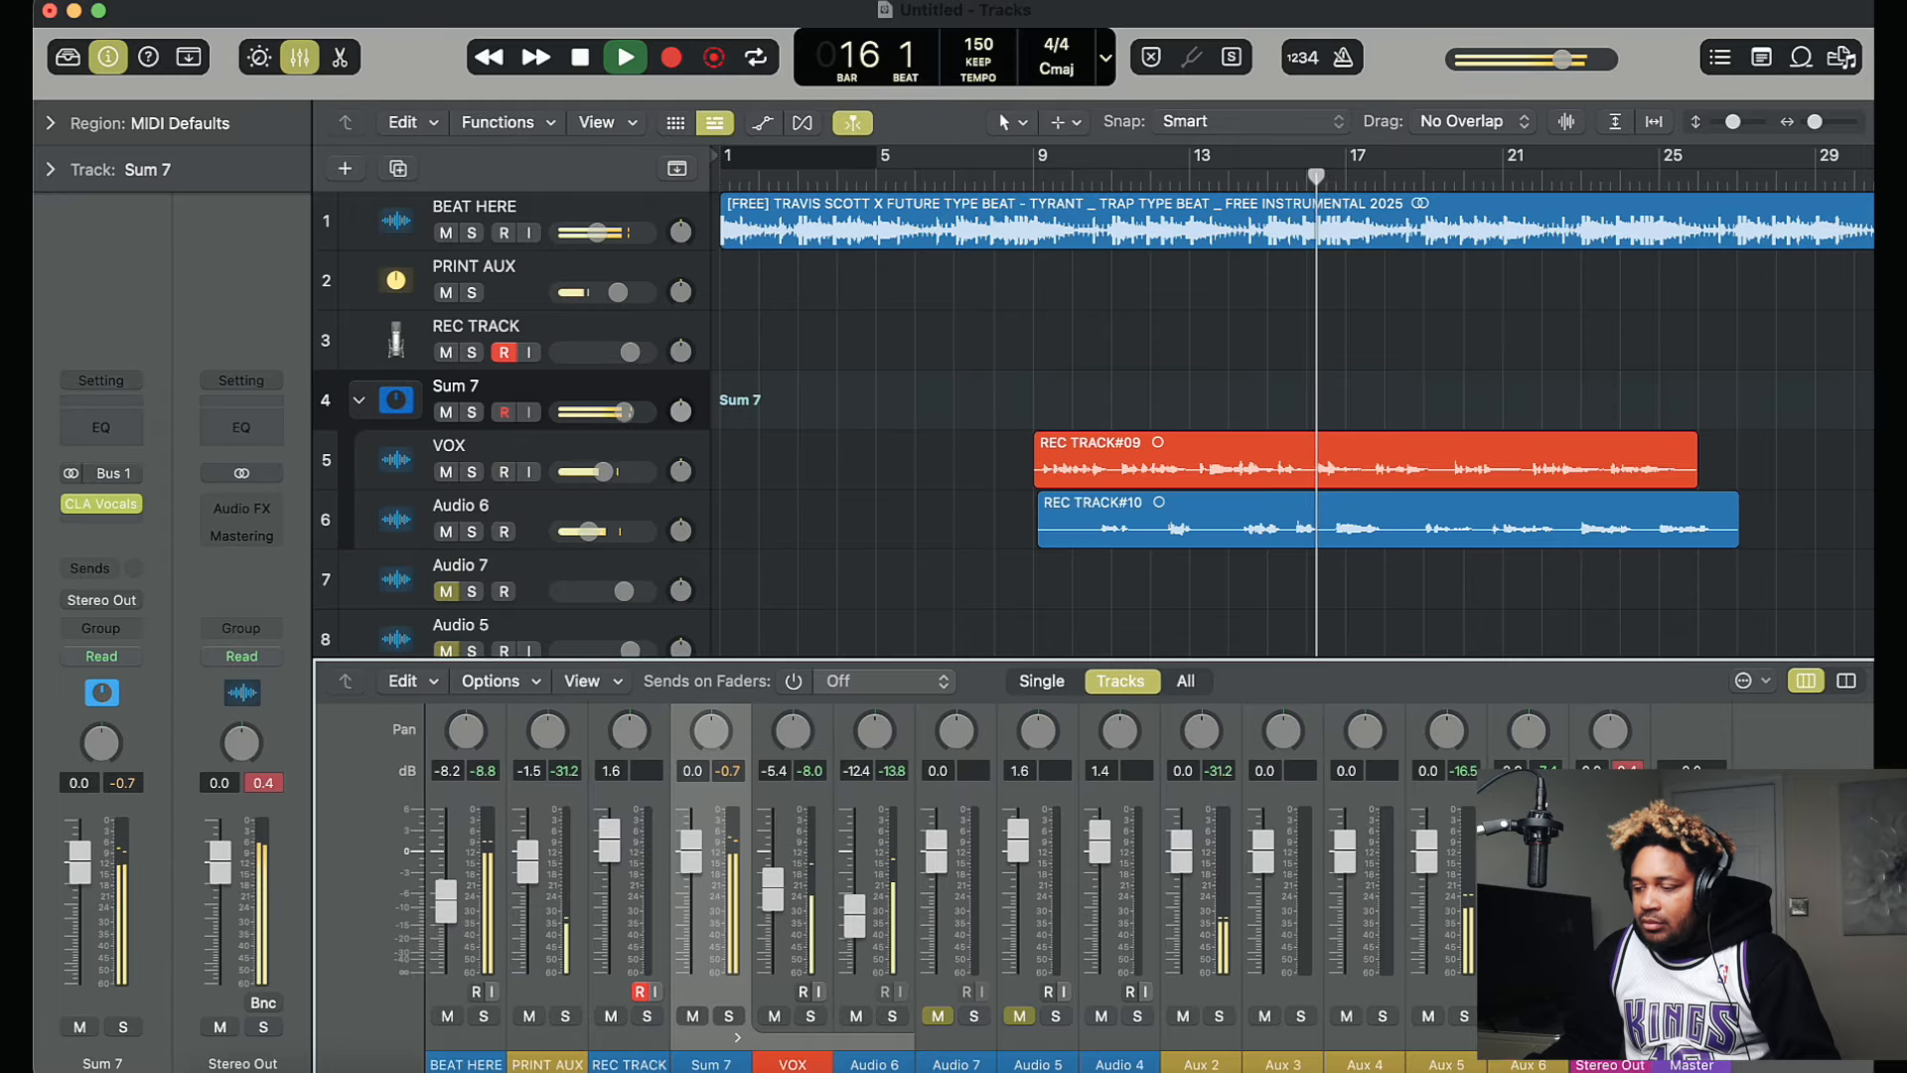
{"action": "scroll", "coordinate": [993, 884], "scroll_direction": "up", "scroll_amount": 3}
{"action": "scroll", "coordinate": [993, 884], "scroll_direction": "up", "scroll_amount": 8}
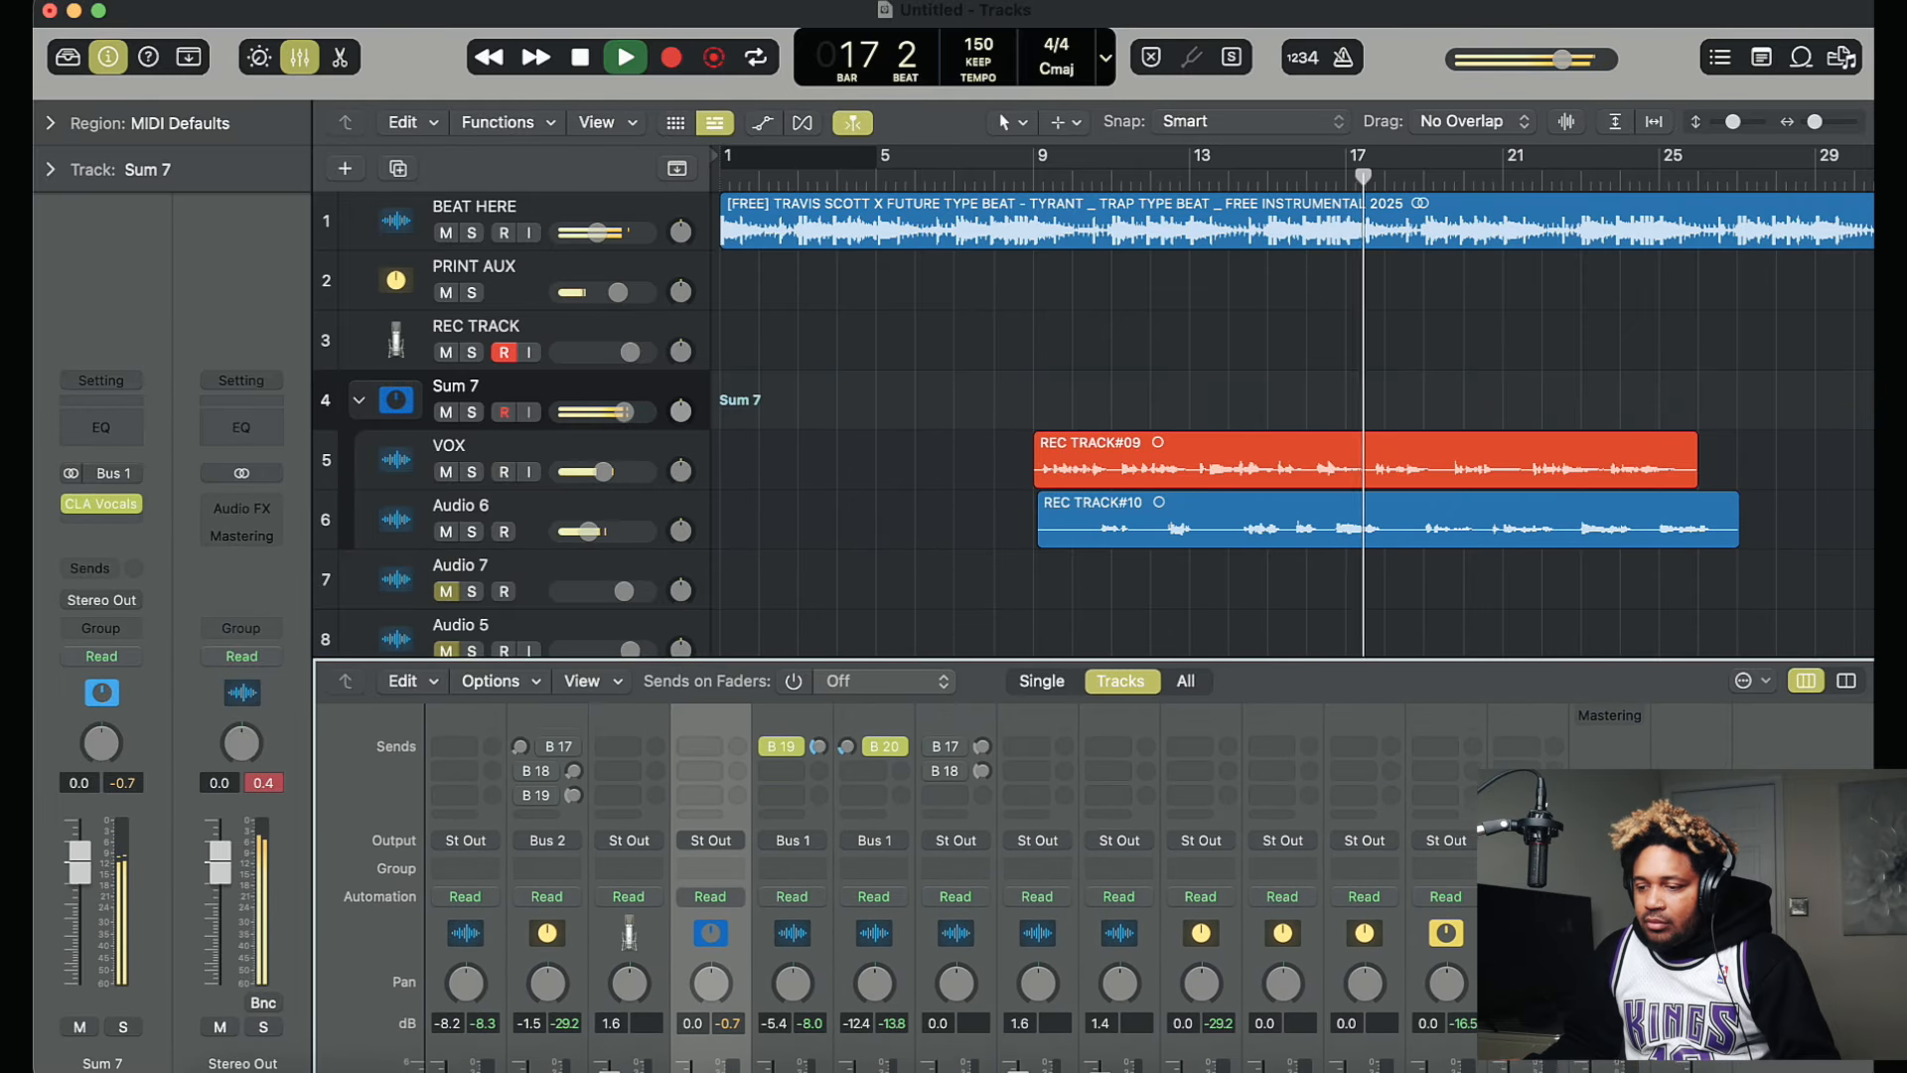
{"action": "scroll", "coordinate": [993, 883], "scroll_direction": "up", "scroll_amount": 2}
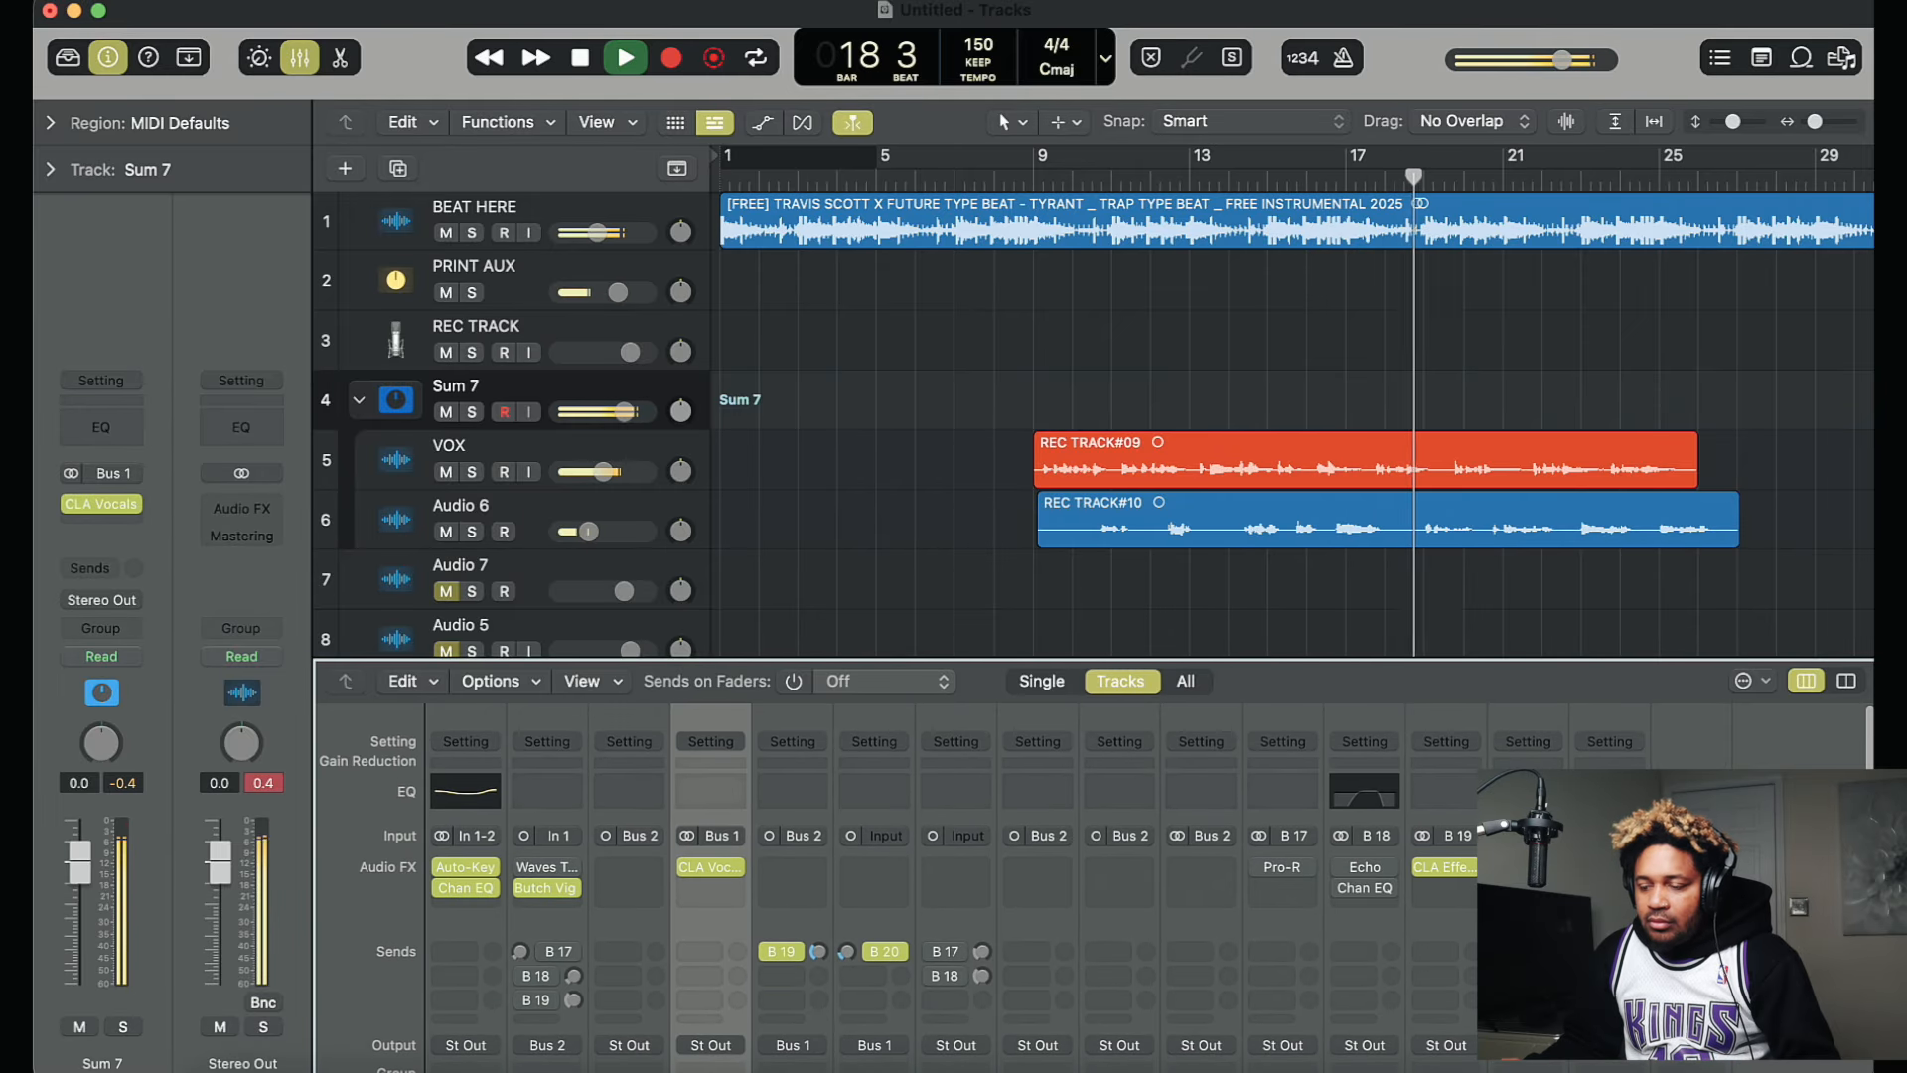
{"action": "scroll", "coordinate": [1017, 260], "scroll_direction": "right", "scroll_amount": 3}
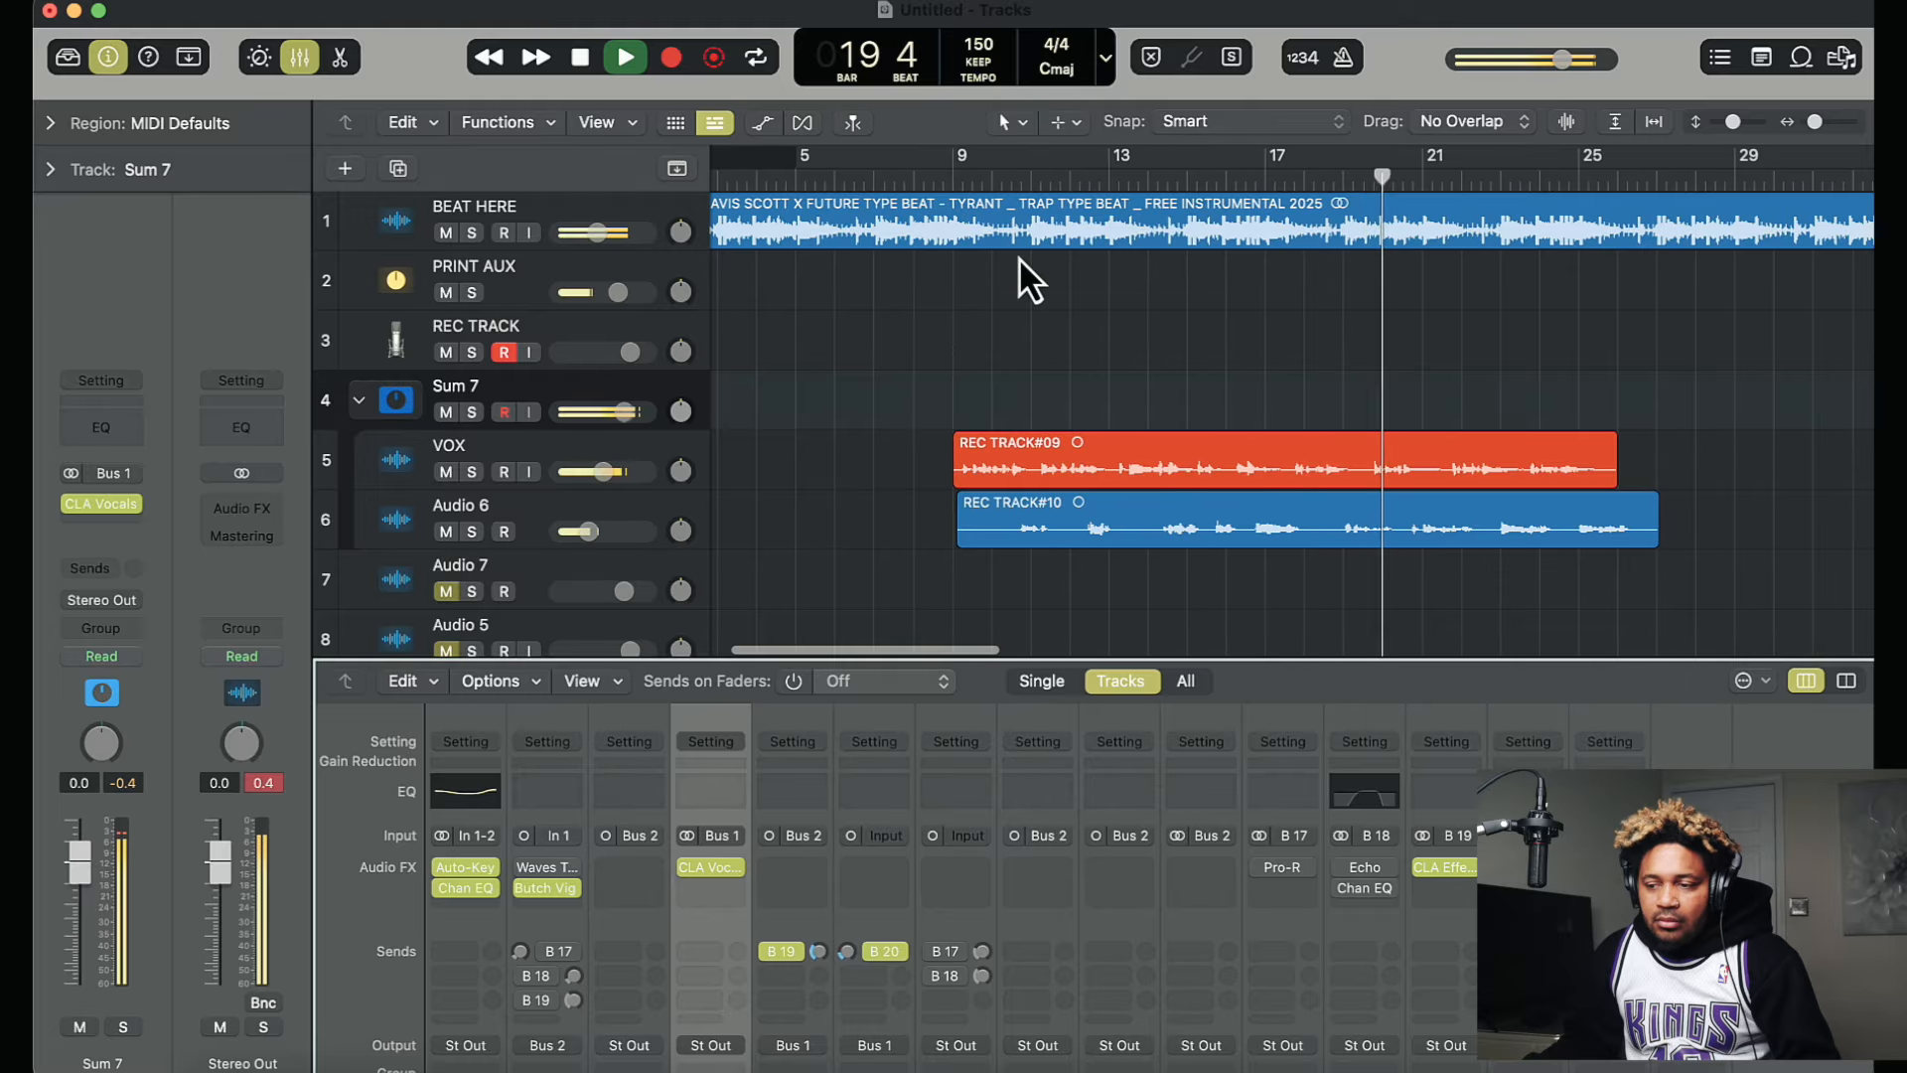
{"action": "key", "text": "space"}
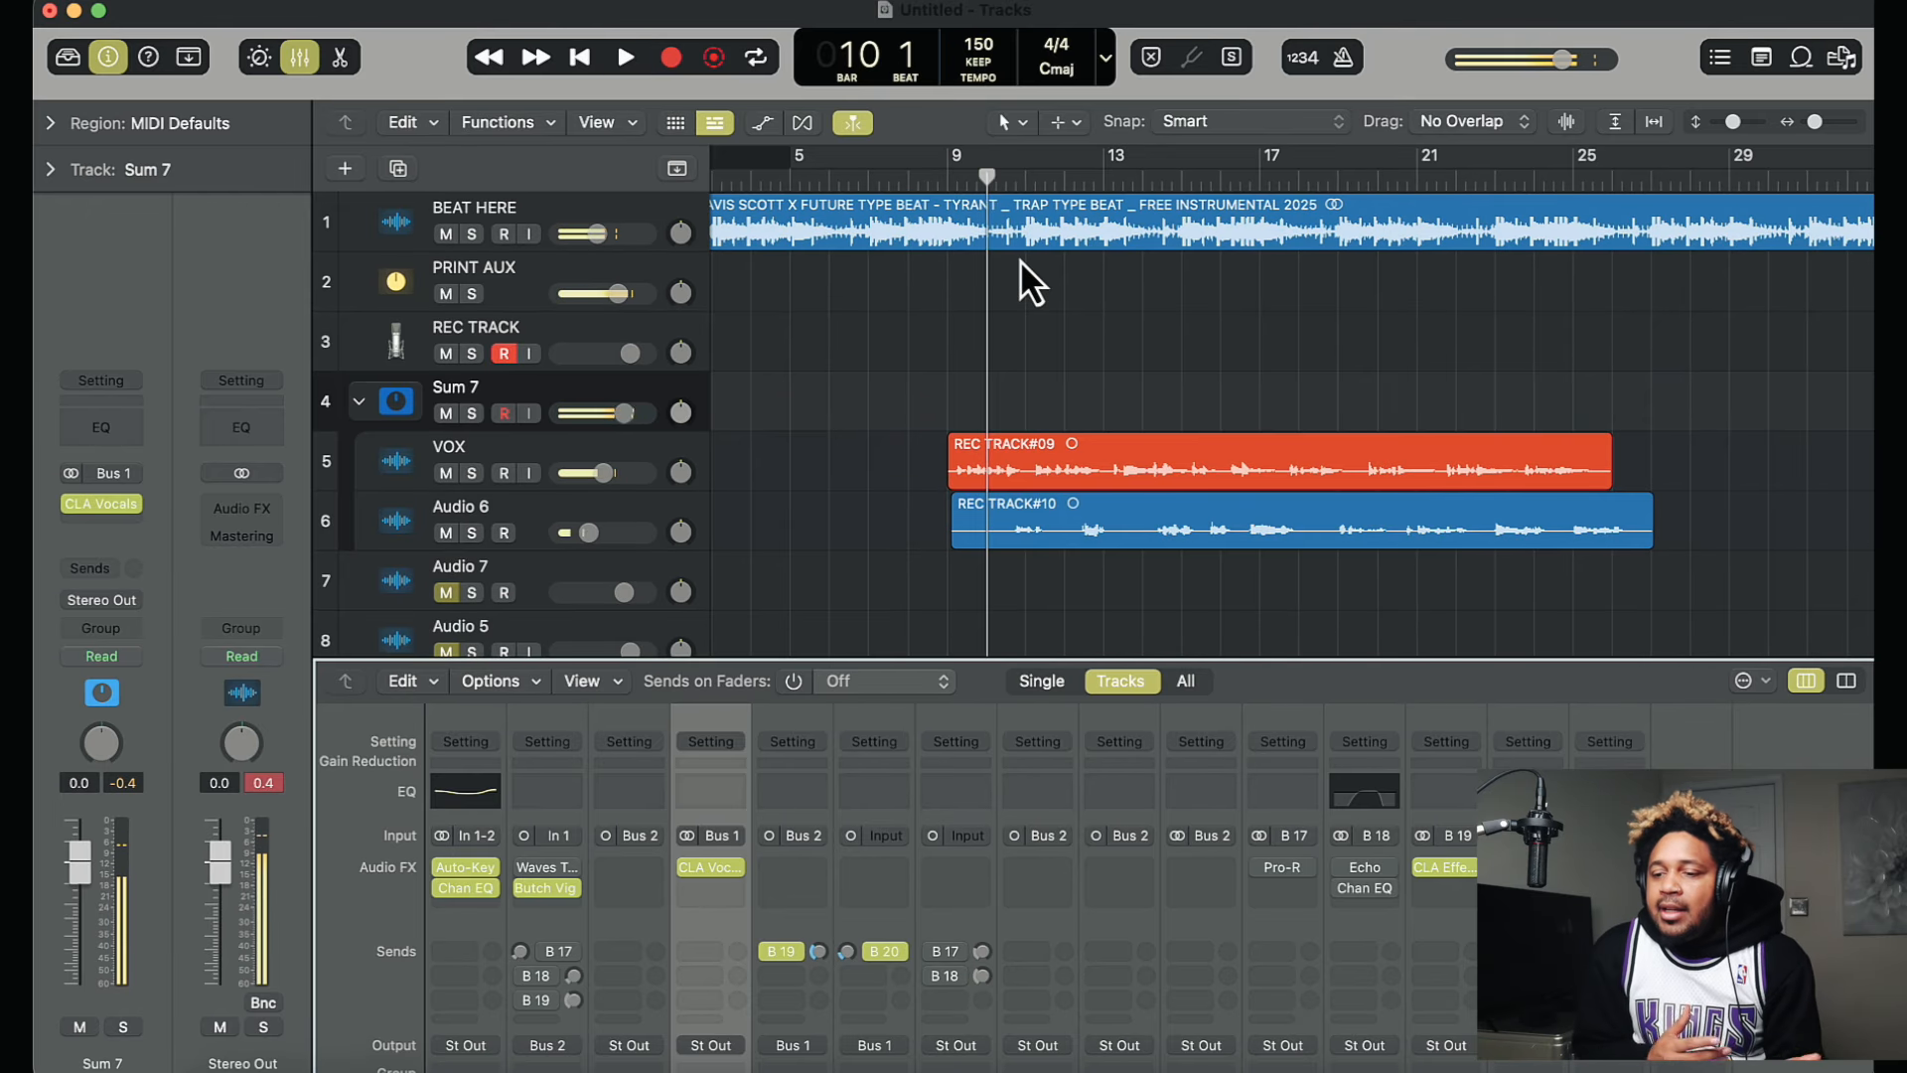
Step: Select the VOX track and place the playhead at bar 9, where the vocal regions start
{"action": "left_click", "coordinate": [539, 450]}
{"action": "scroll", "coordinate": [539, 450], "scroll_direction": "down", "scroll_amount": 1}
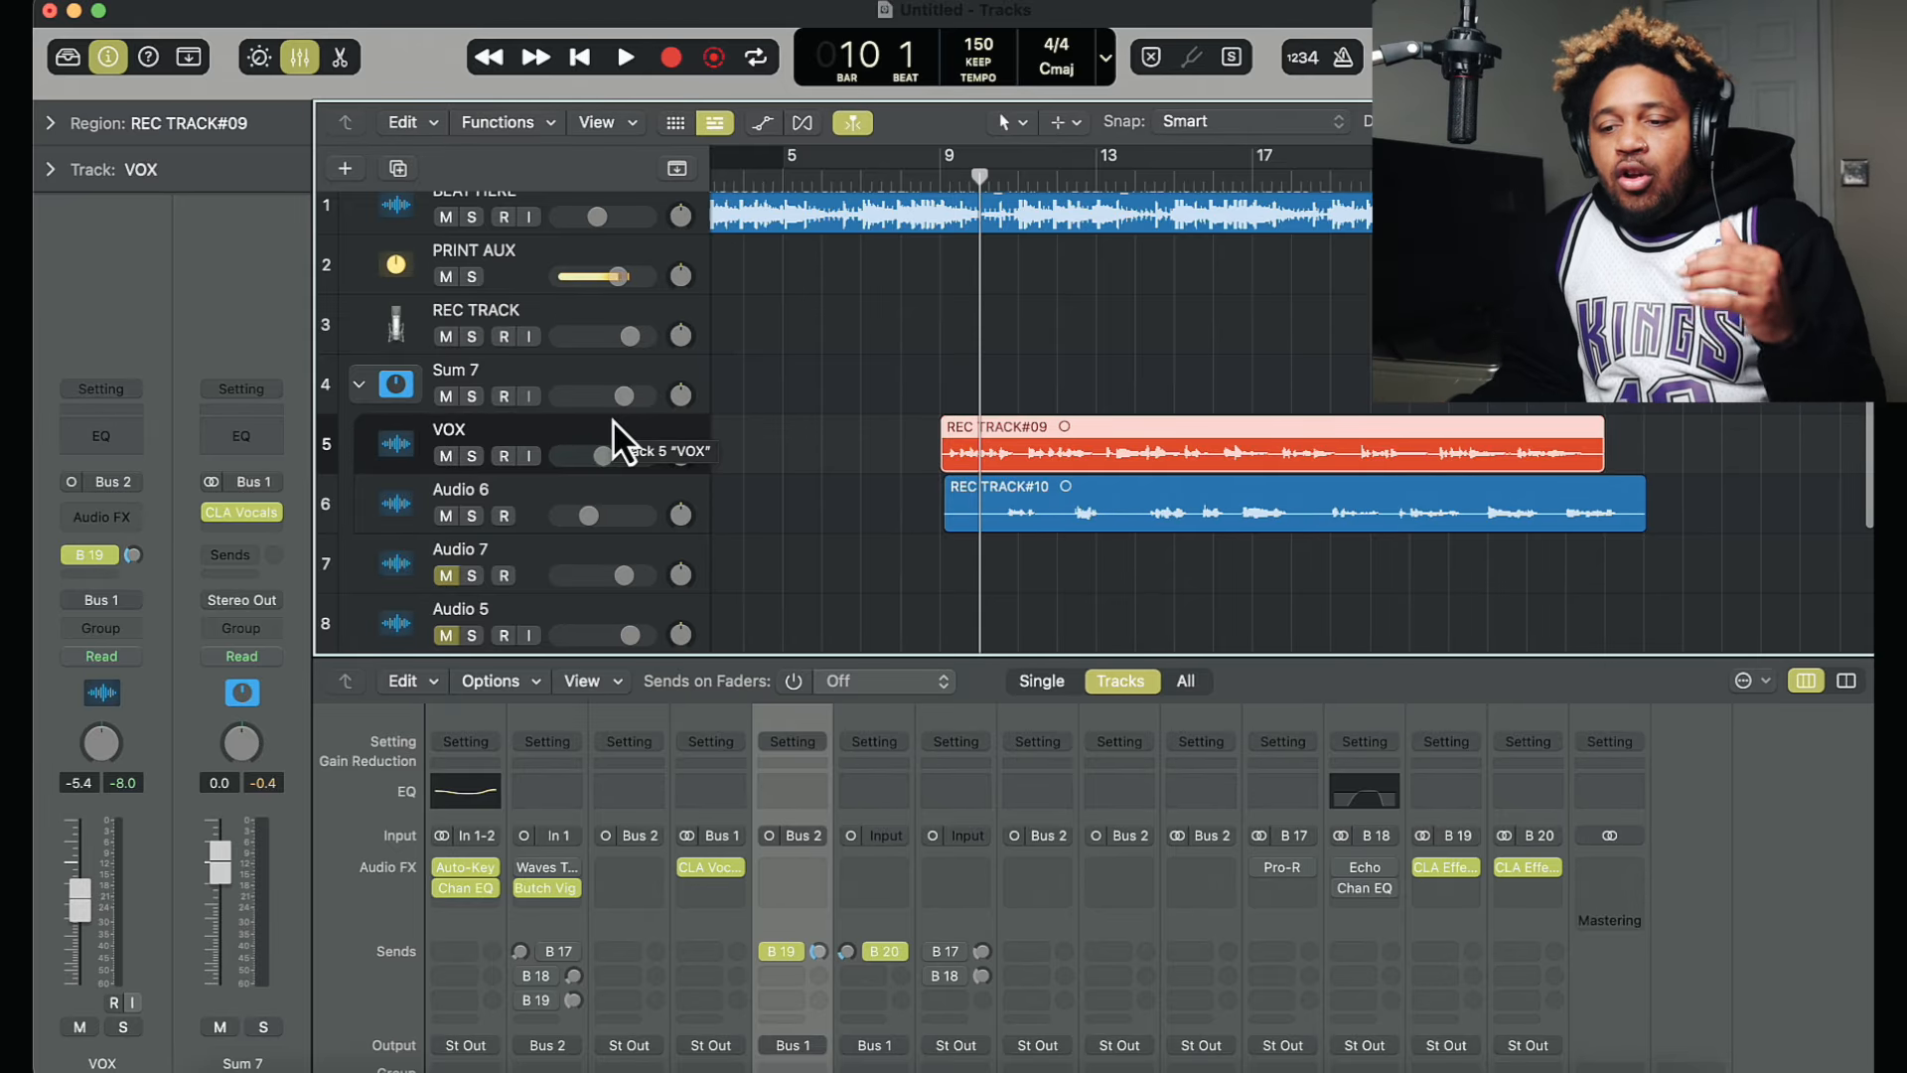
{"action": "left_click", "coordinate": [940, 183]}
{"action": "scroll", "coordinate": [939, 182], "scroll_direction": "up", "scroll_amount": 1}
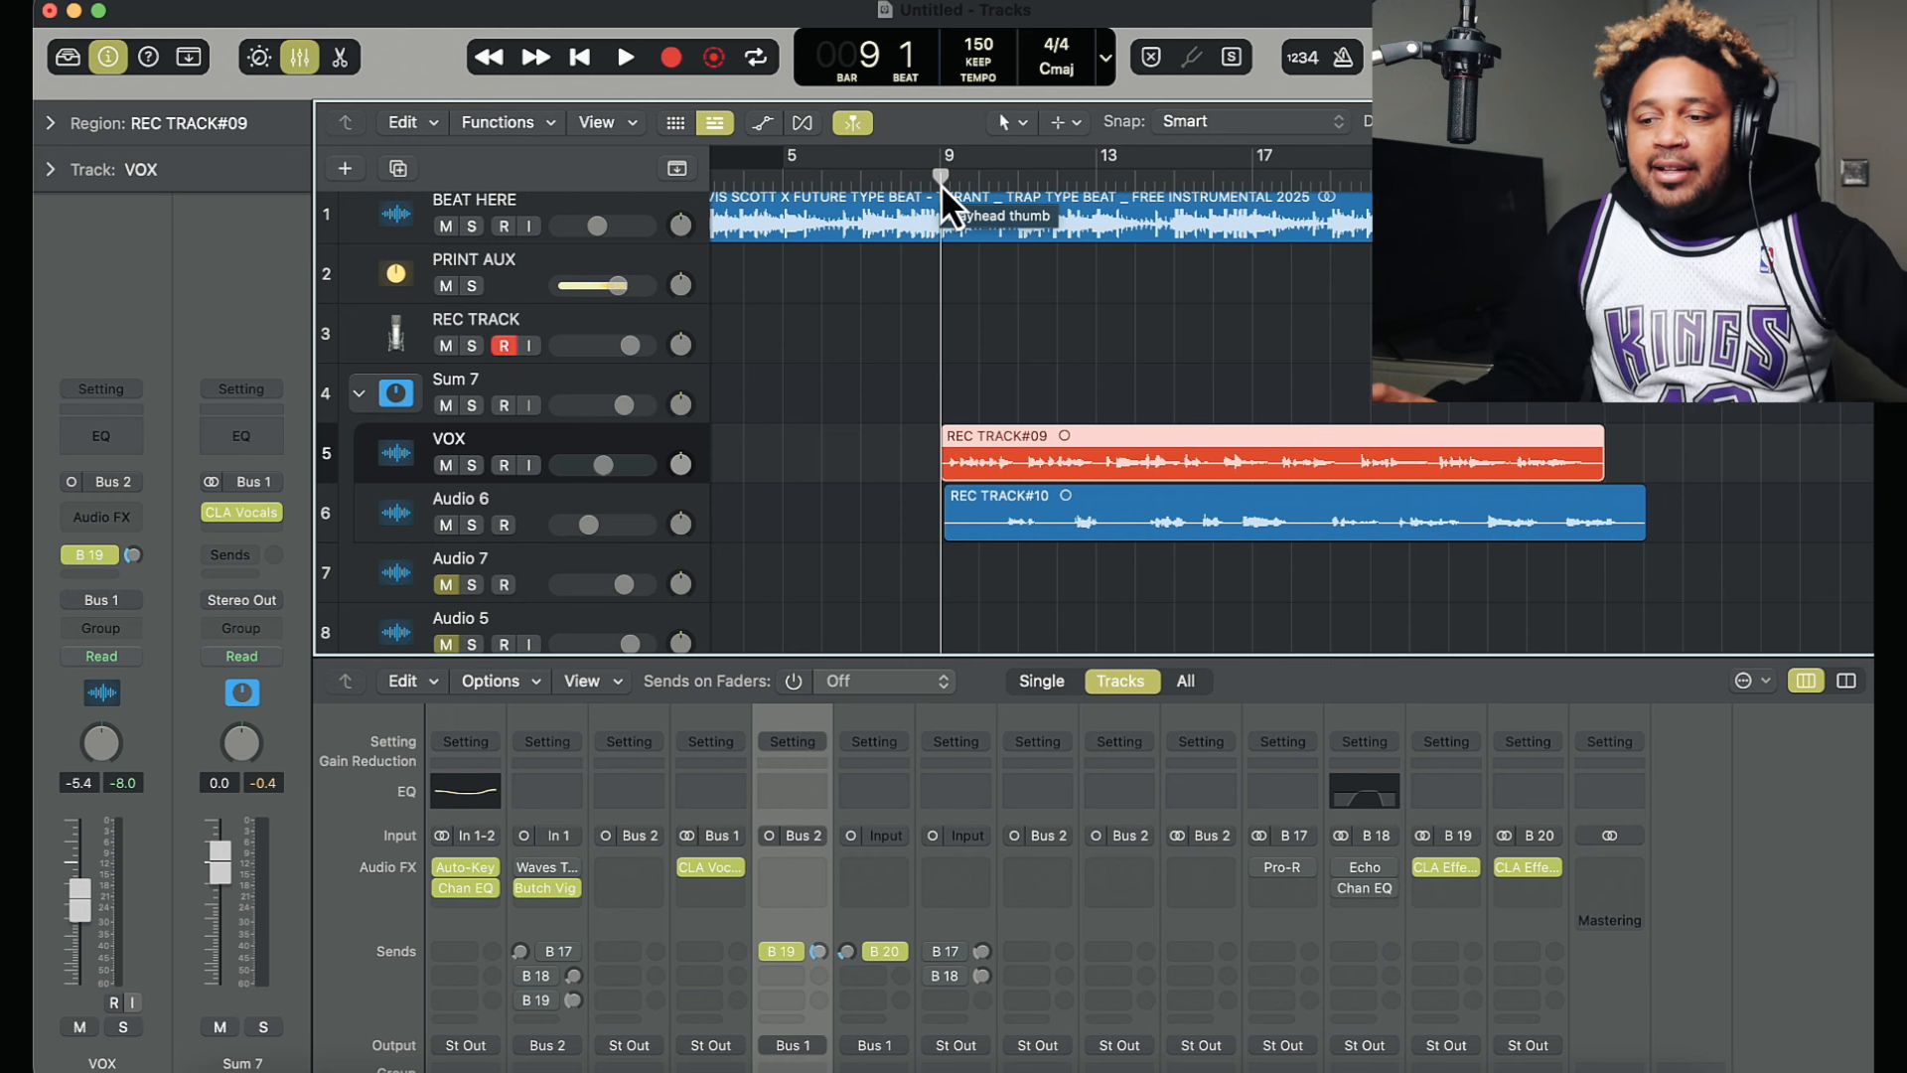
{"action": "scroll", "coordinate": [1033, 326], "scroll_direction": "down", "scroll_amount": 3}
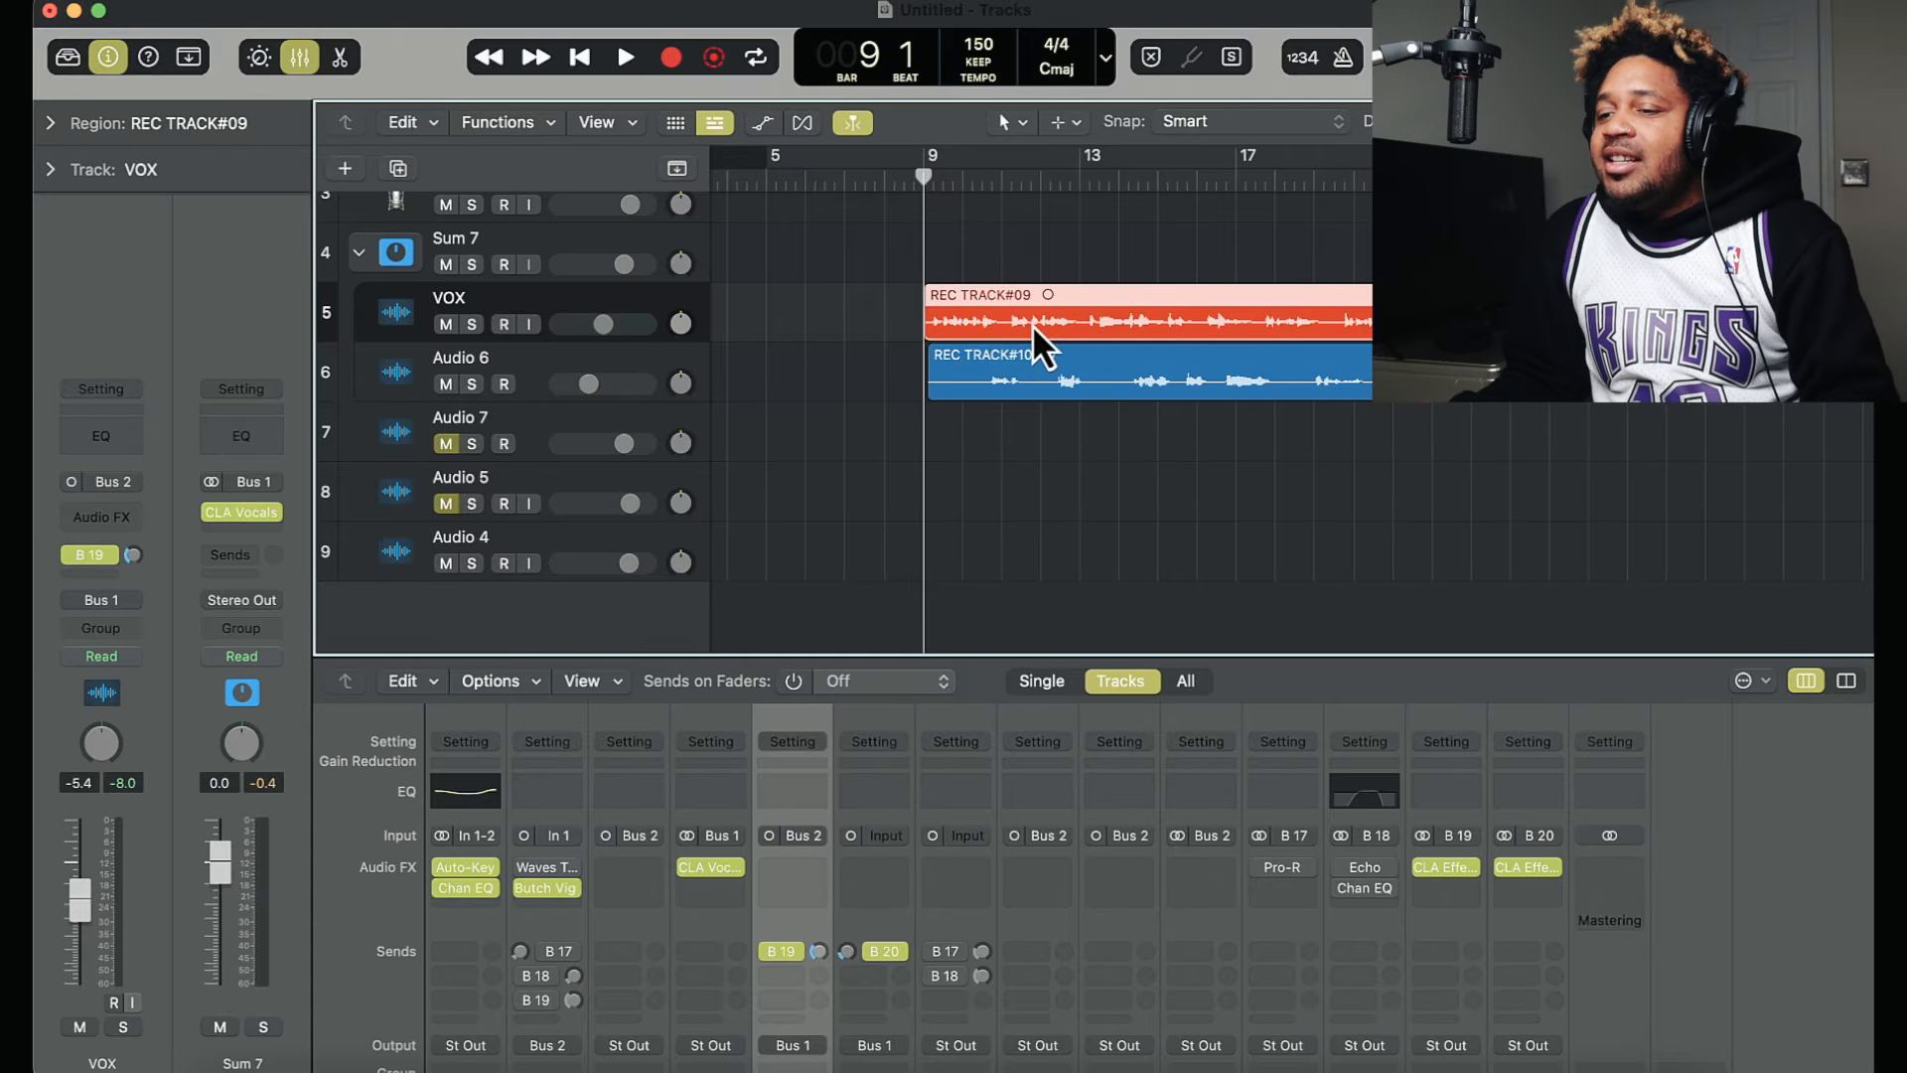
{"action": "scroll", "coordinate": [1033, 324], "scroll_direction": "up", "scroll_amount": 1}
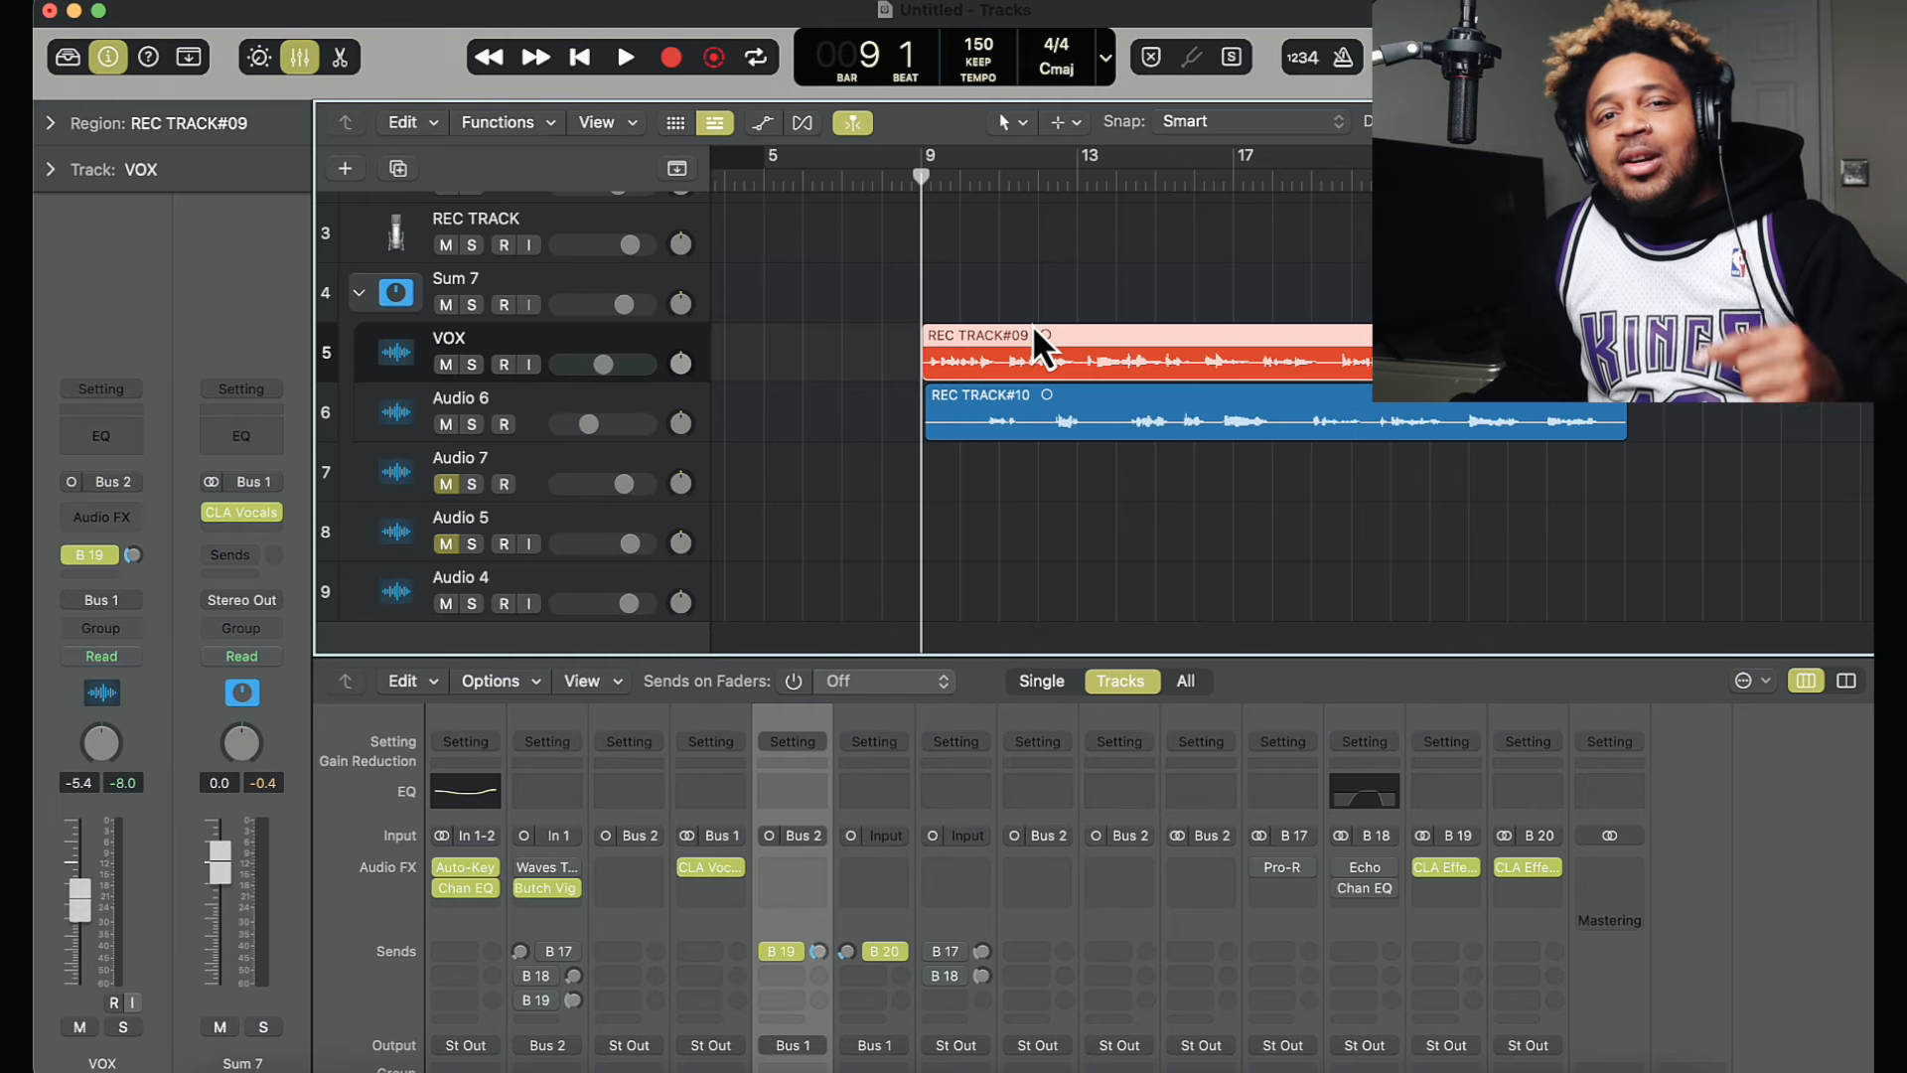